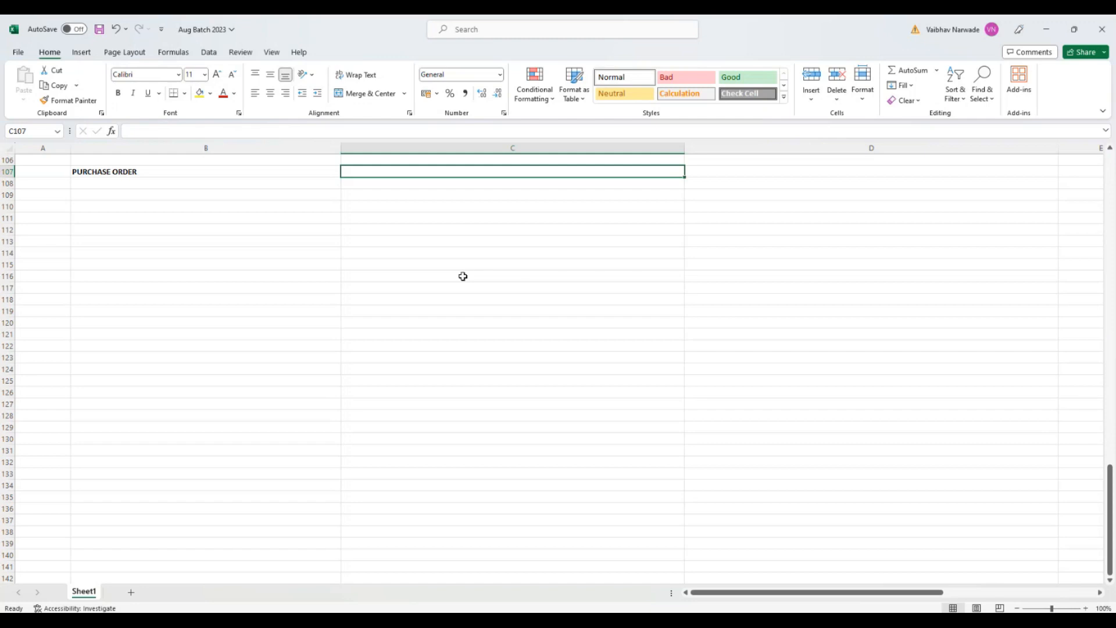
# Step: Enter the transaction codes ME21N, ME22N and ME23N in cells C107 to C109 beside PURCHASE ORDER
pyautogui.write('ME21')
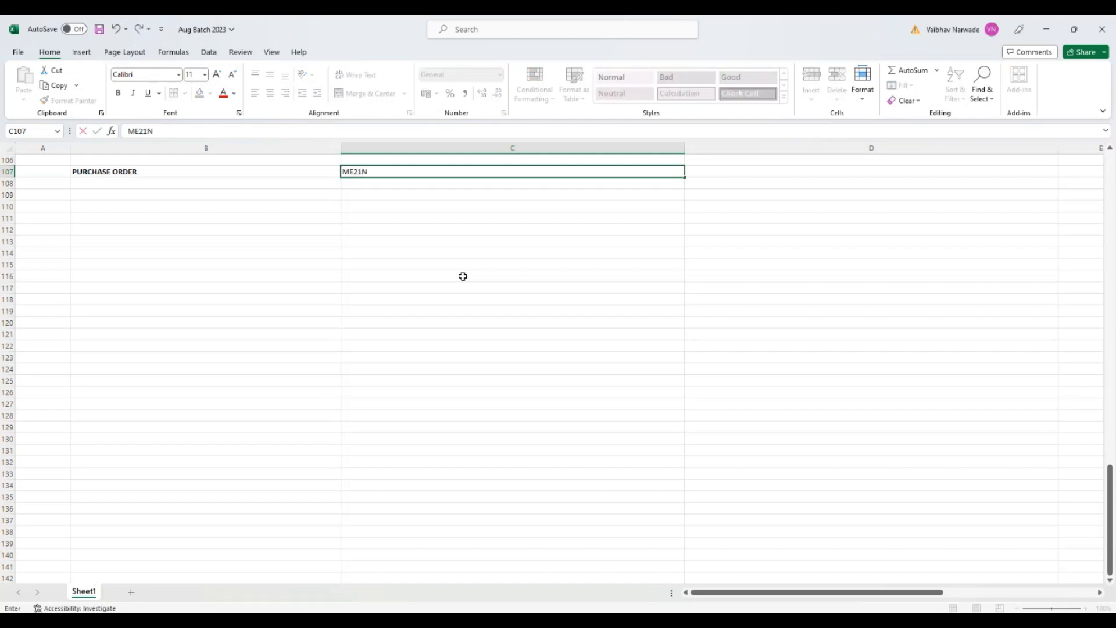
pyautogui.write('N')
pyautogui.press('Return')
pyautogui.write('ME22N')
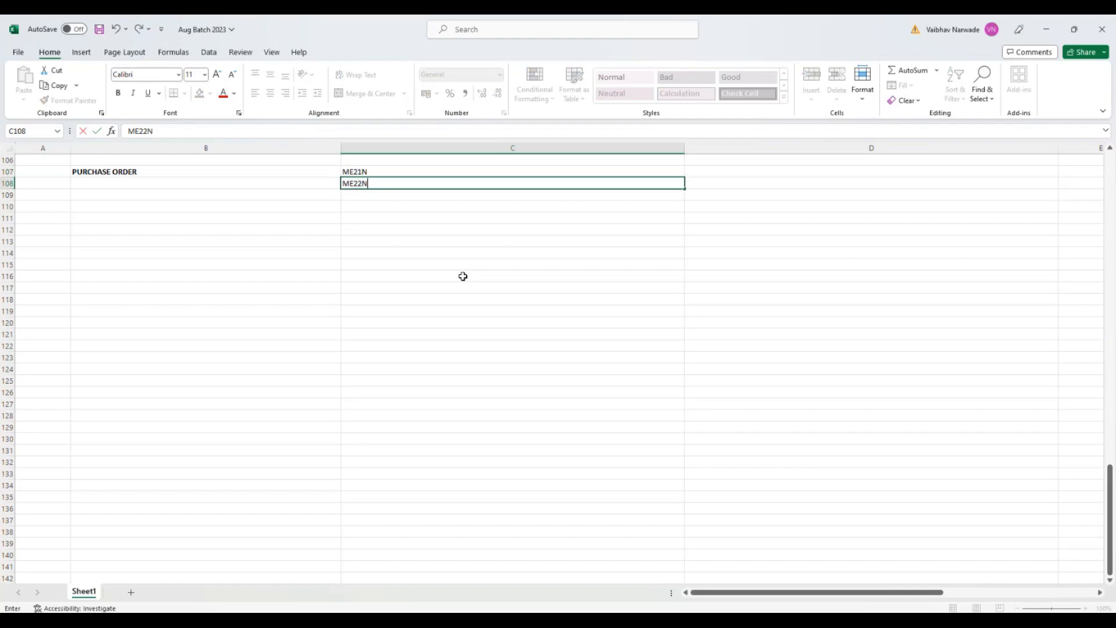
pyautogui.press('Return')
pyautogui.write('ME23N')
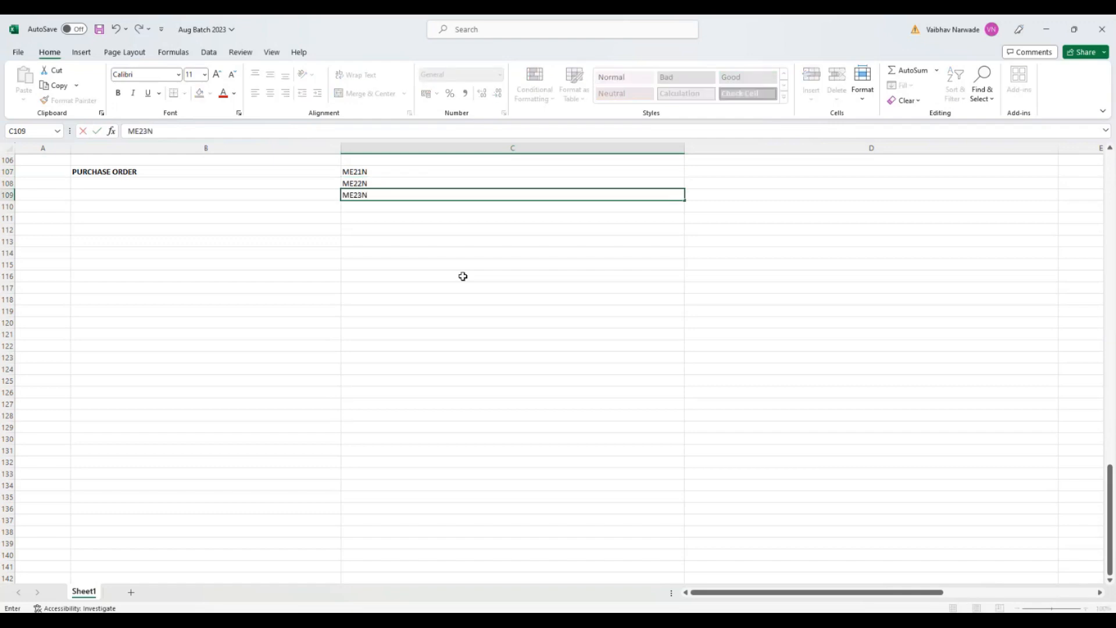
pyautogui.press('Return')
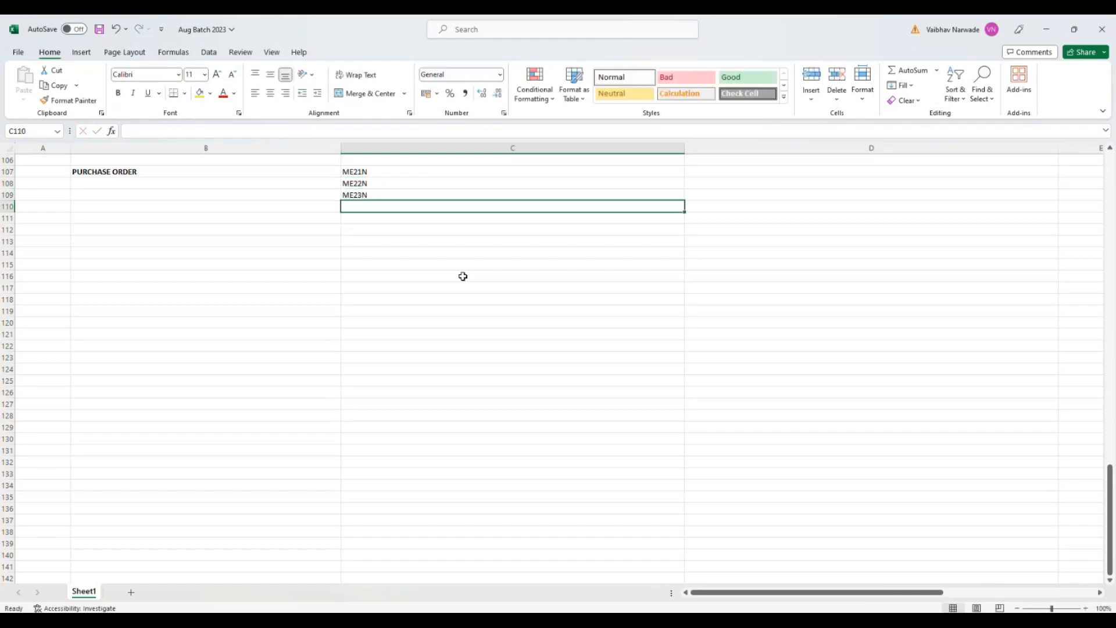
# Step: Label the three transaction codes CREATE, CHANGE and DISPLAY in cells D107 to D109
pyautogui.click(709, 173)
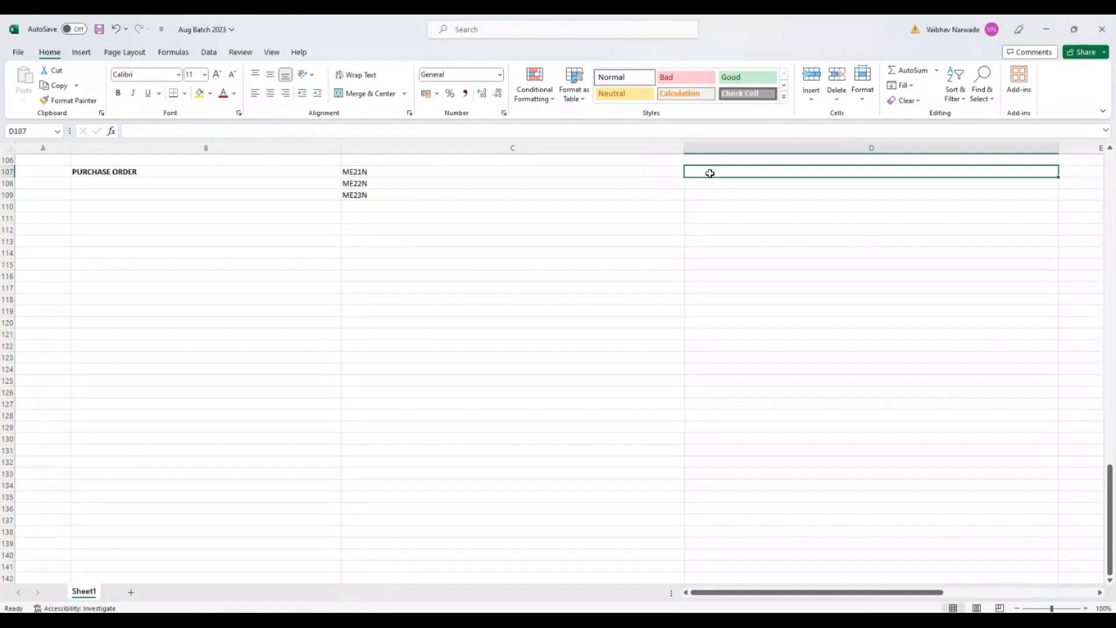
pyautogui.write('CREATE')
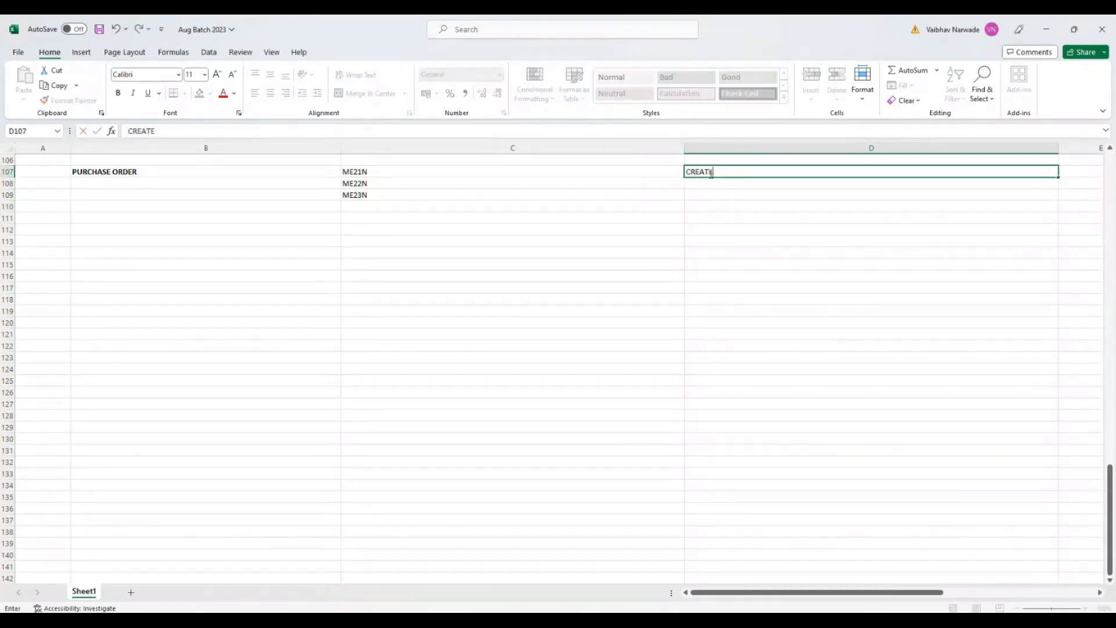
pyautogui.press('Return')
pyautogui.write('CHANGE')
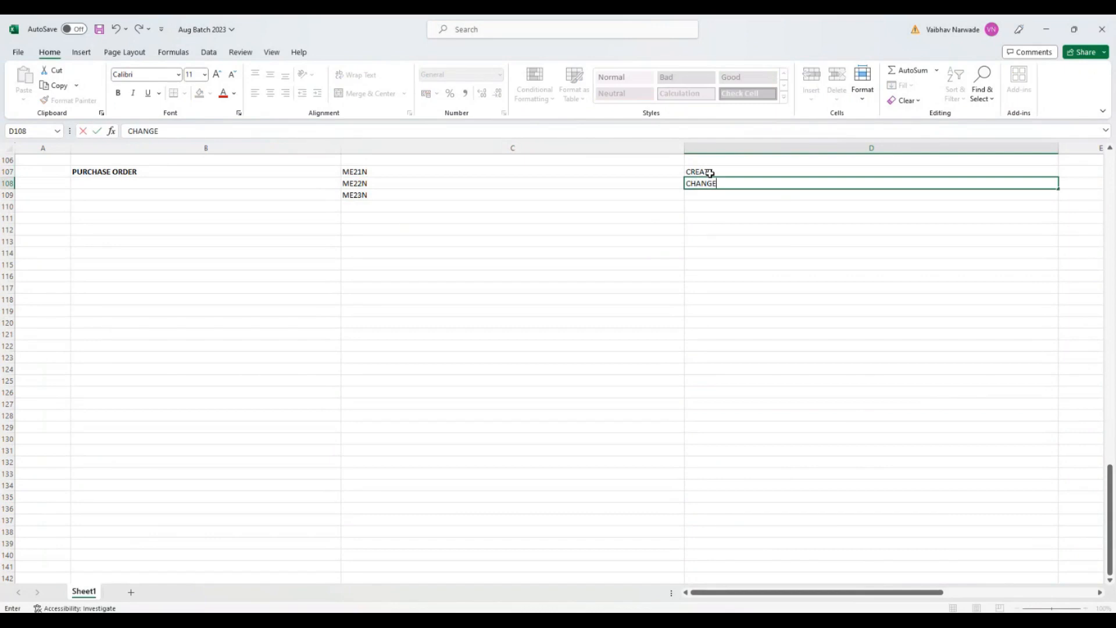
pyautogui.press('Return')
pyautogui.write('DISPLAY')
pyautogui.press('Return')
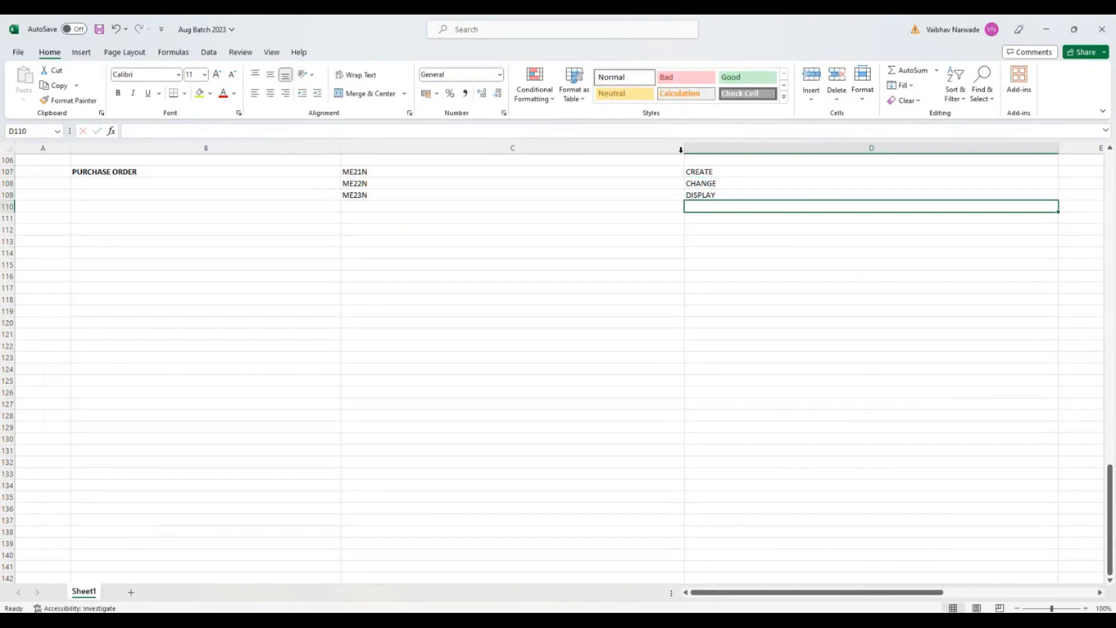
pyautogui.click(357, 231)
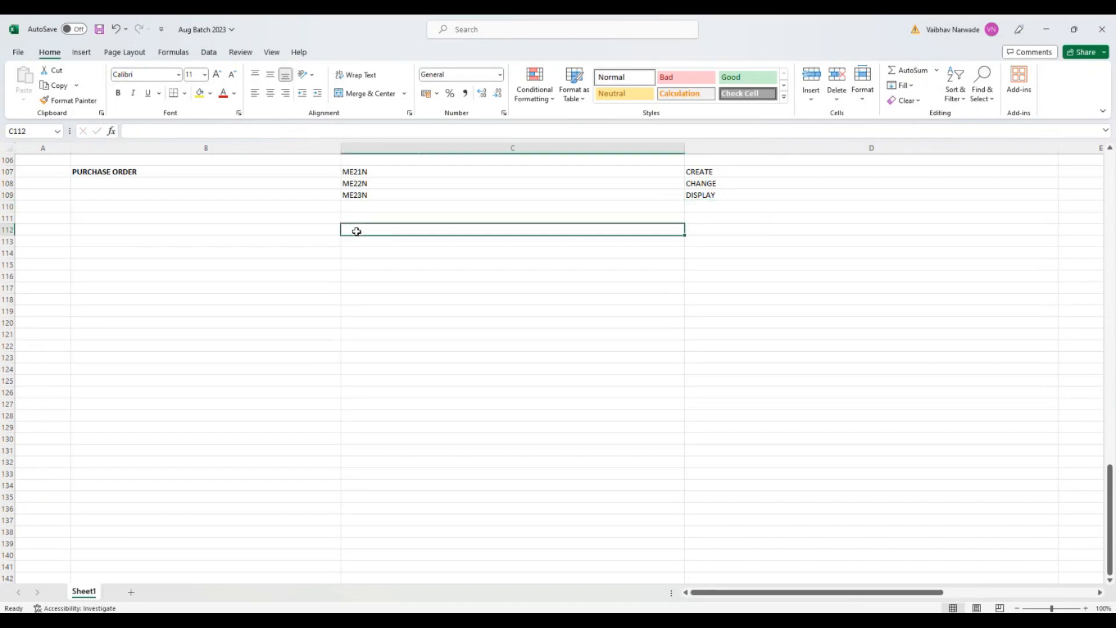
pyautogui.click(266, 217)
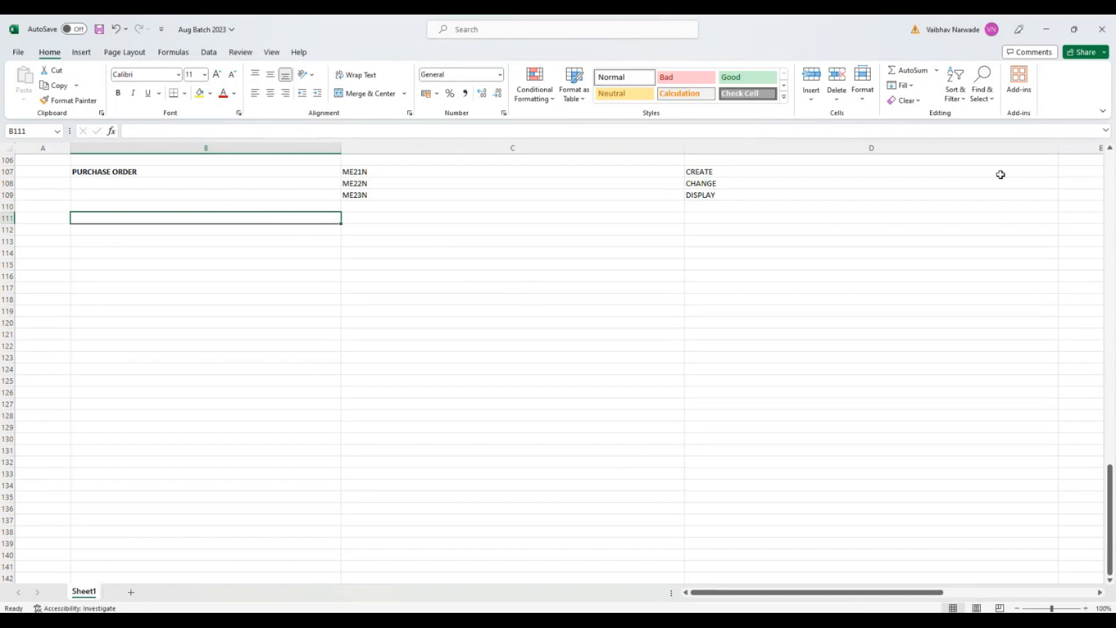
# Step: Switch to SAP Logon, open the sap mm connection and try to log on with the user name and account password
pyautogui.click(1045, 30)
pyautogui.doubleClick(22, 215)
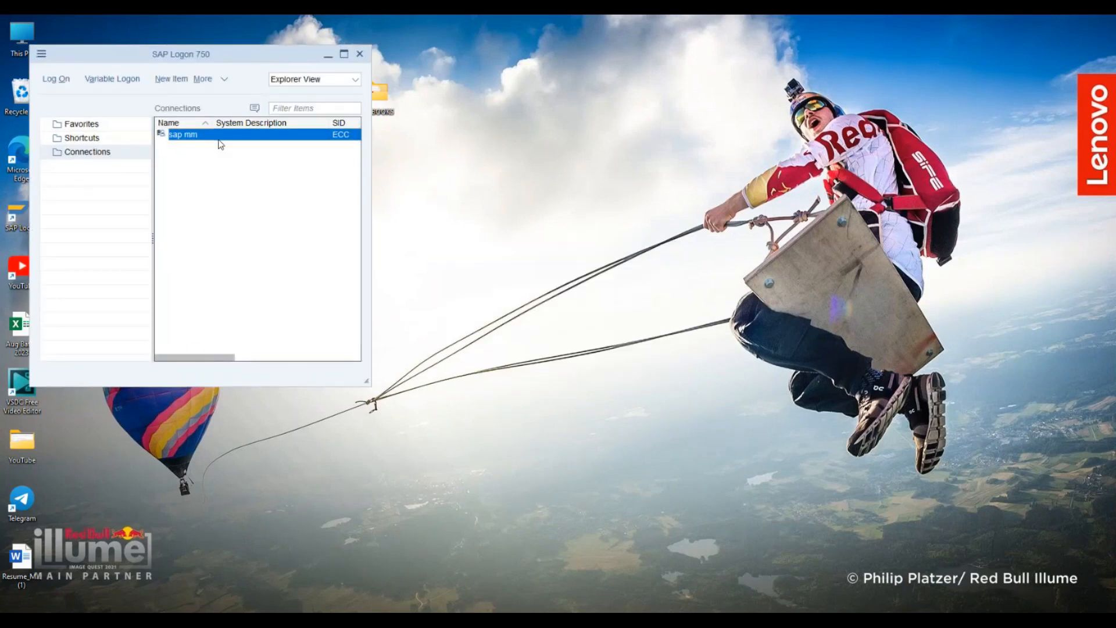
pyautogui.doubleClick(220, 140)
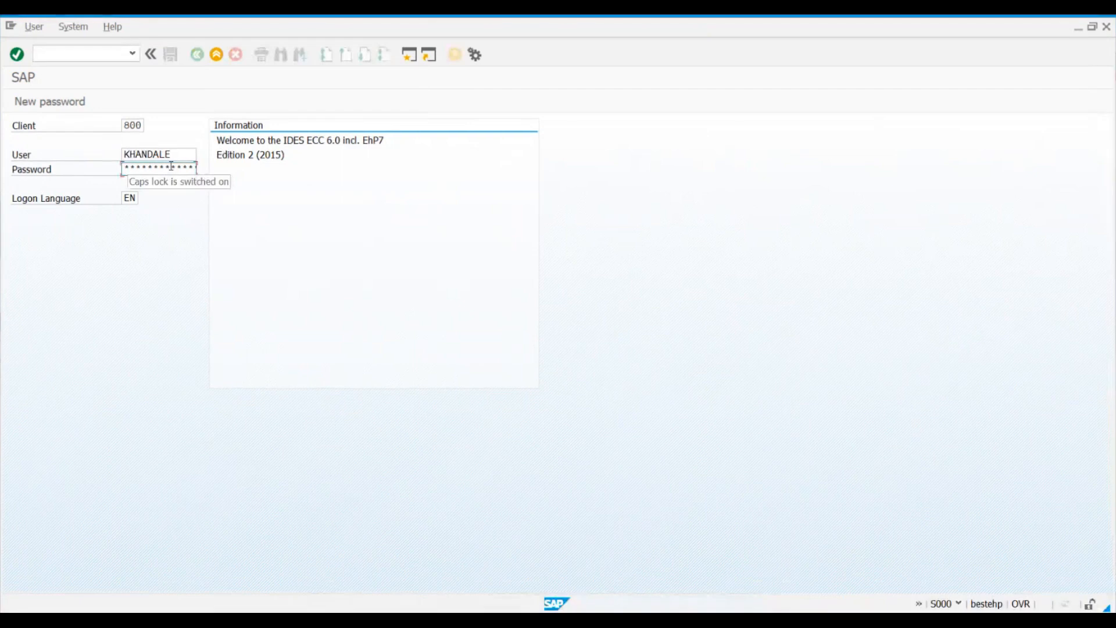
pyautogui.write('********')
pyautogui.press('Return')
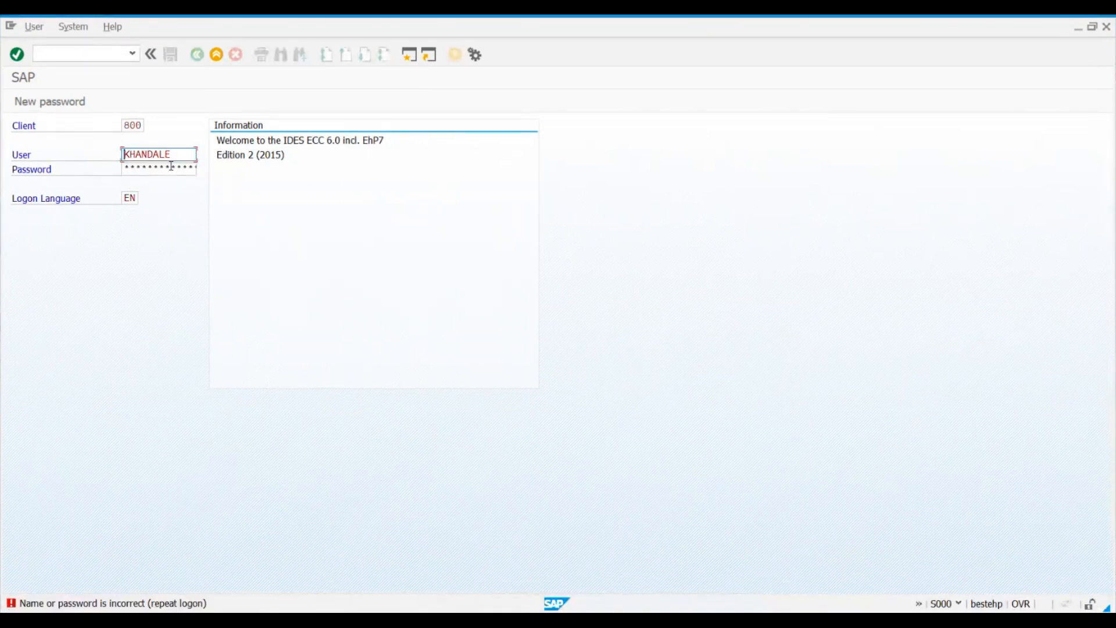
# Step: Re-enter the account password and log on to the SAP system
pyautogui.press('Tab')
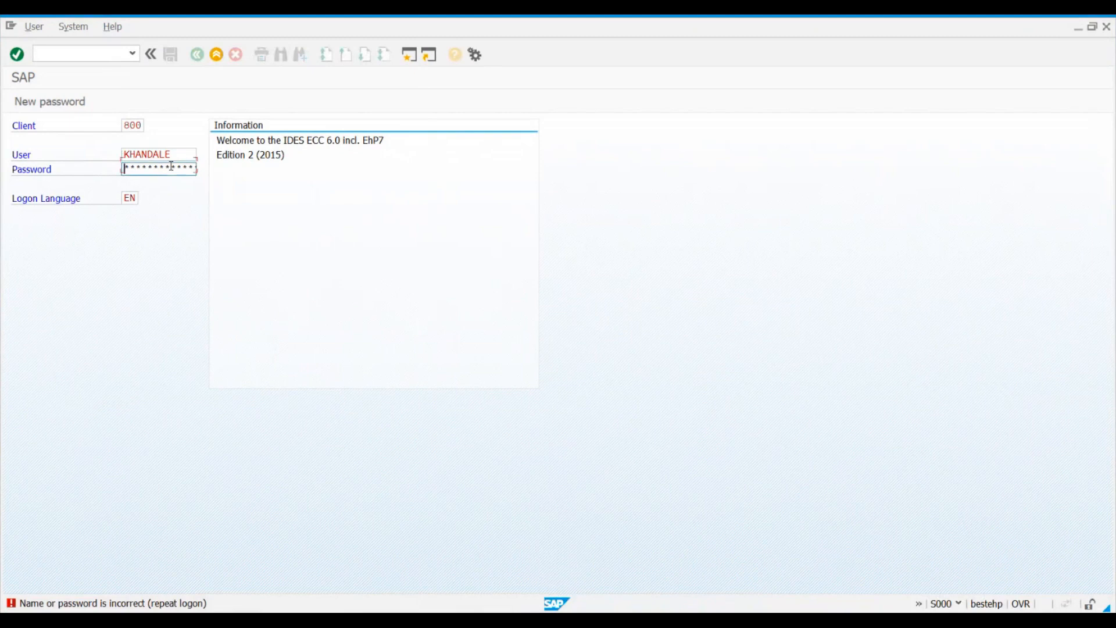
pyautogui.write('********')
pyautogui.press('Return')
# Step: Run transaction ME21N and return from it to the SAP Easy Access screen
pyautogui.press('Return')
pyautogui.write('me21n')
pyautogui.press('Return')
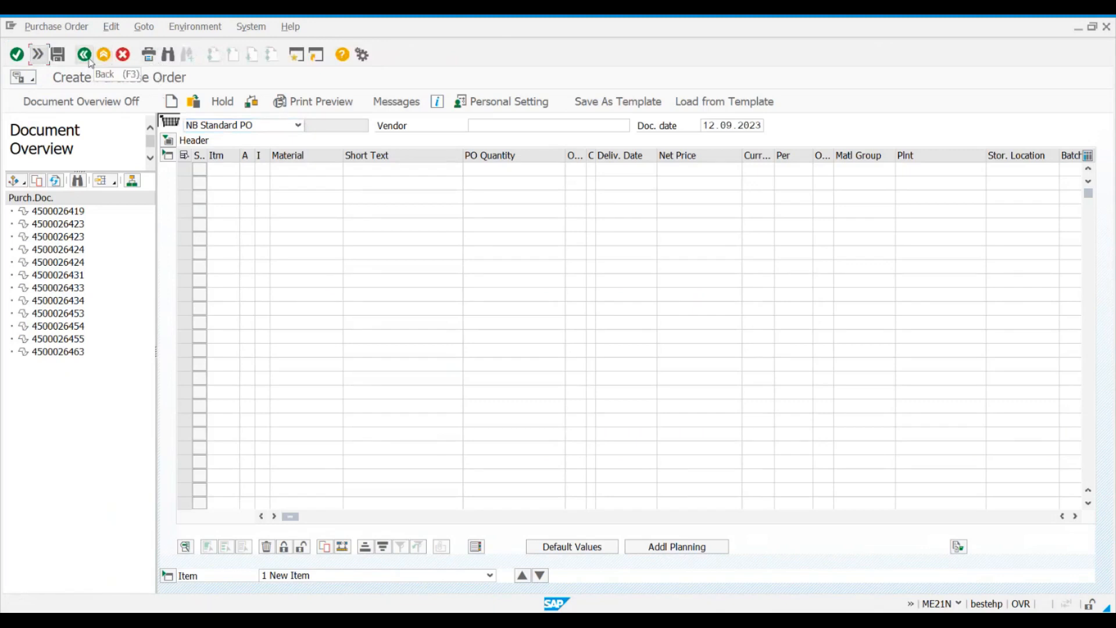
pyautogui.click(37, 54)
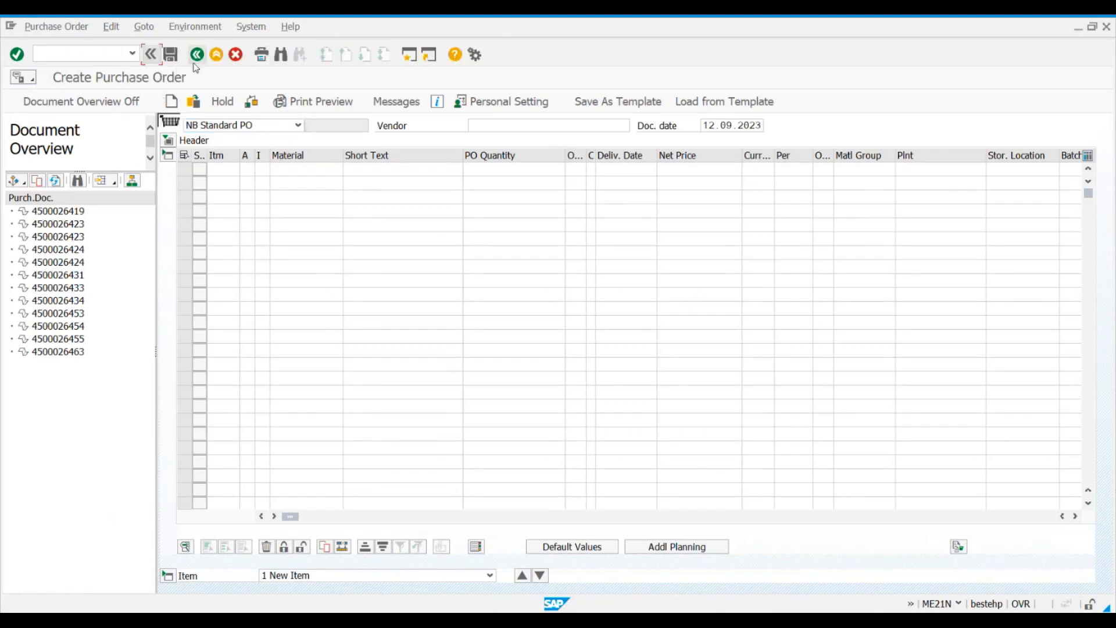
pyautogui.click(216, 54)
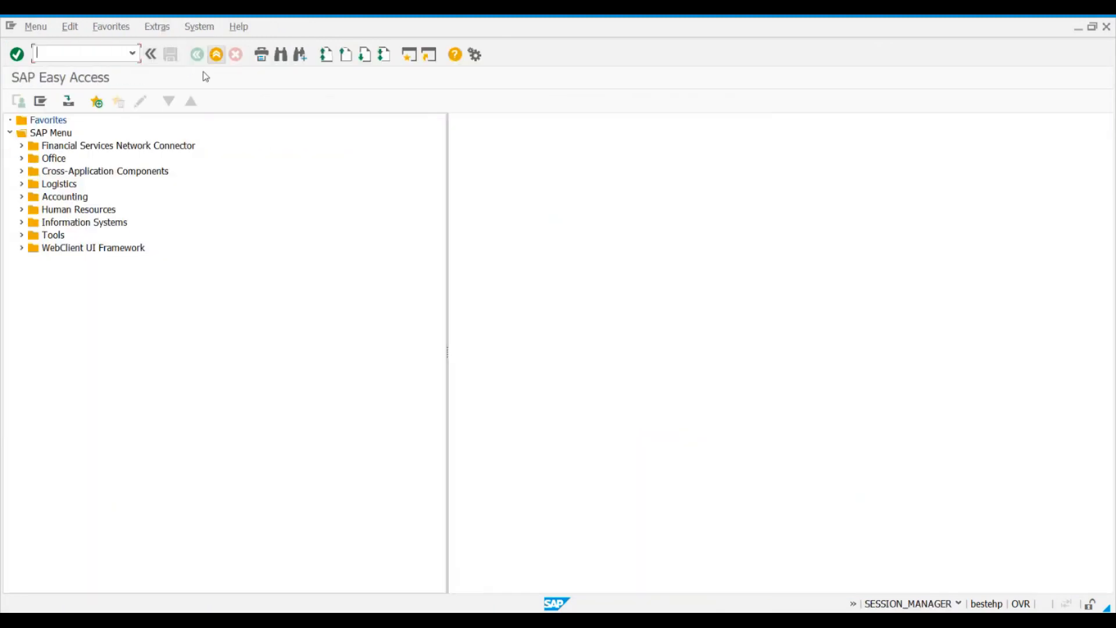
# Step: Start ME21N - Vendor/Supplying Plant Known from Logistics, Materials Management, Purchasing, Purchase Order, Create, and hide the document overview
pyautogui.click(22, 183)
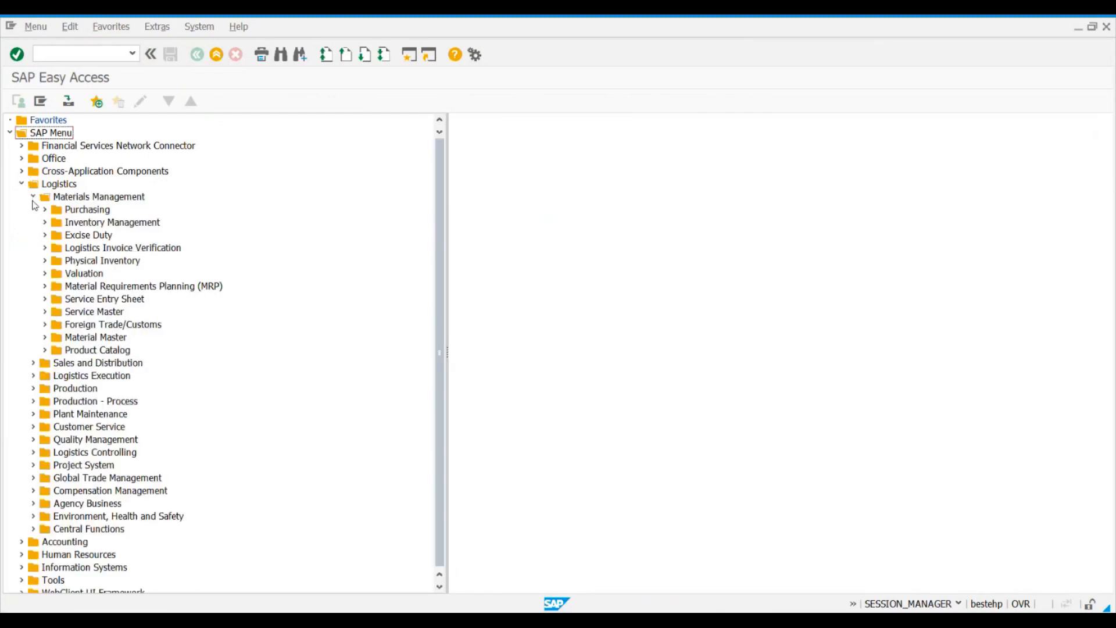
pyautogui.click(45, 210)
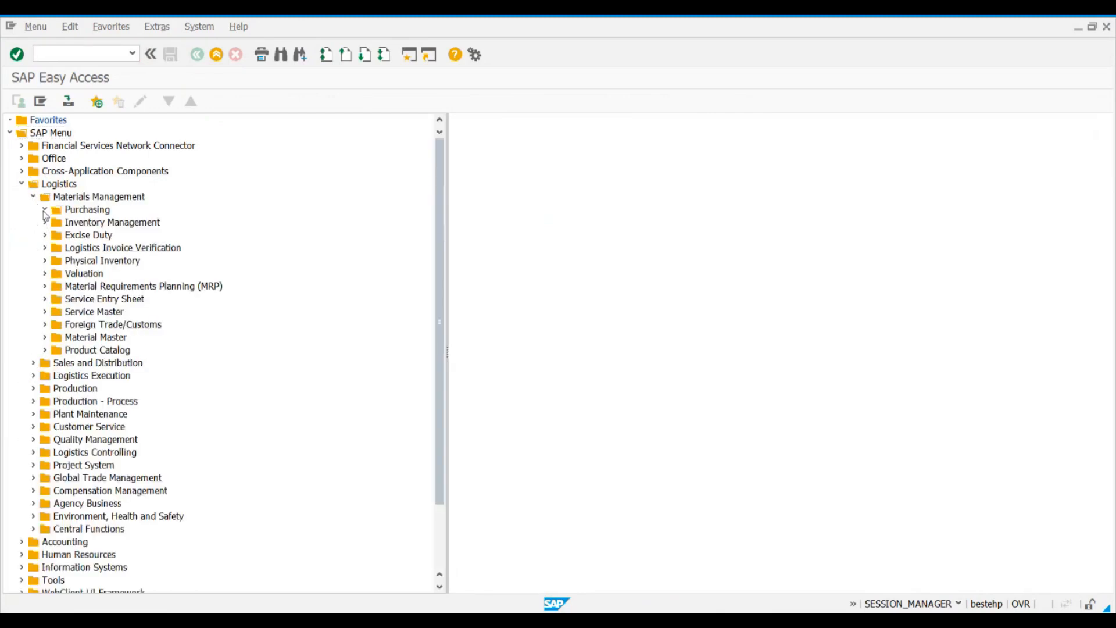
pyautogui.click(56, 223)
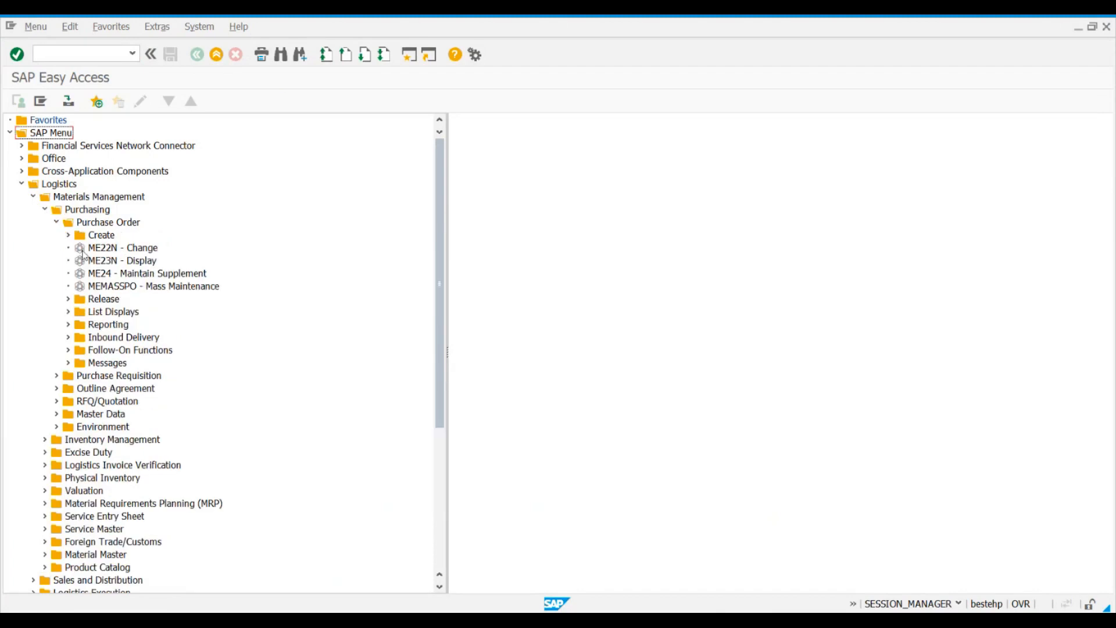
pyautogui.click(92, 236)
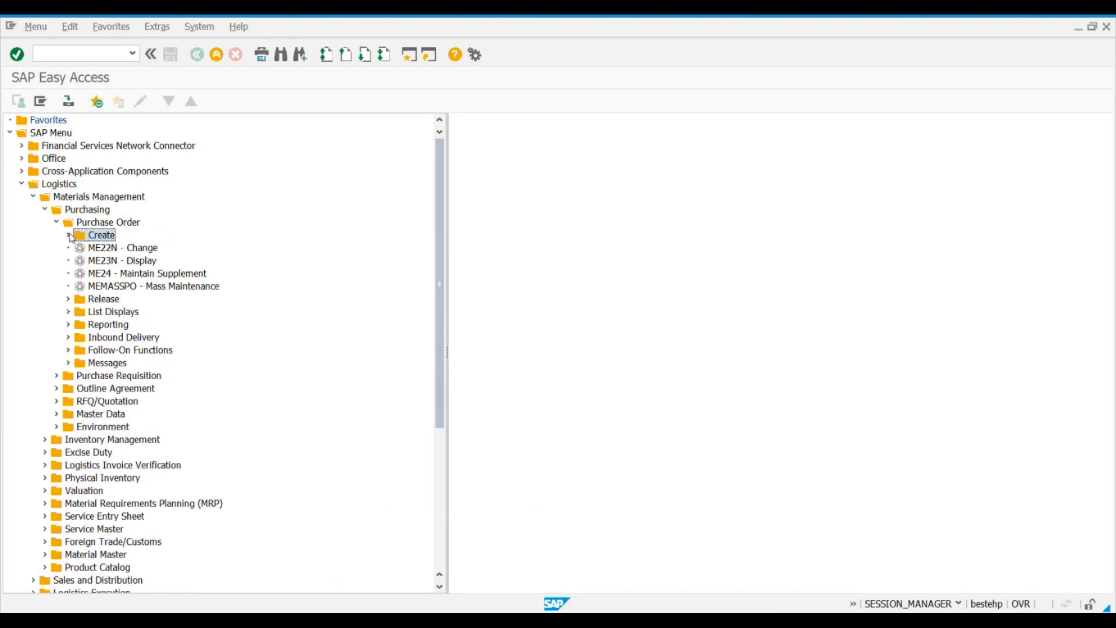
pyautogui.click(69, 235)
pyautogui.click(179, 250)
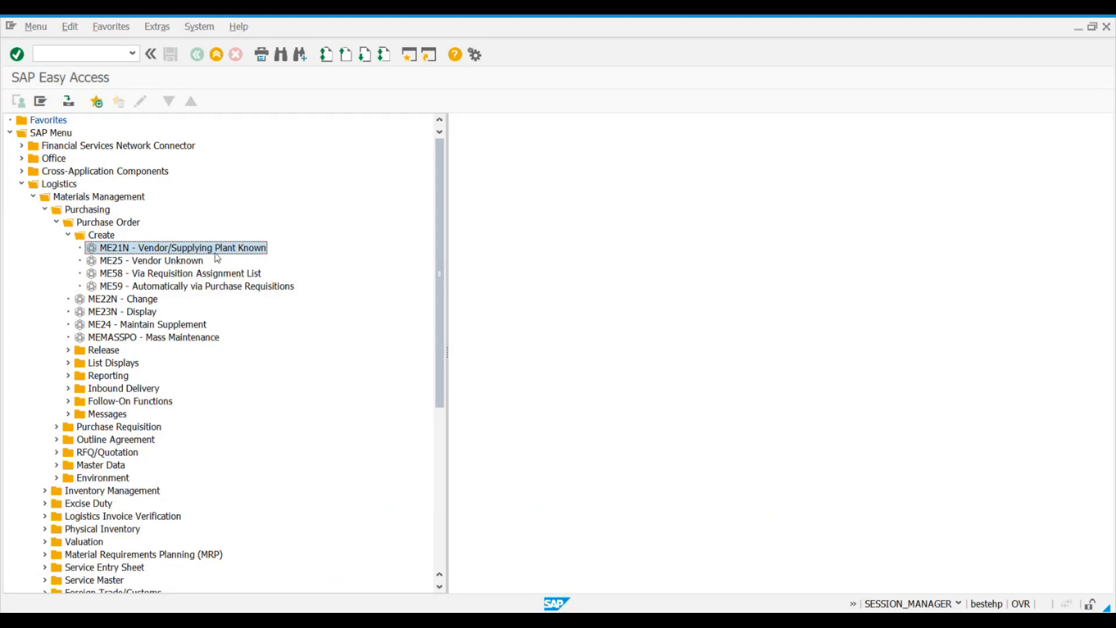
pyautogui.doubleClick(144, 249)
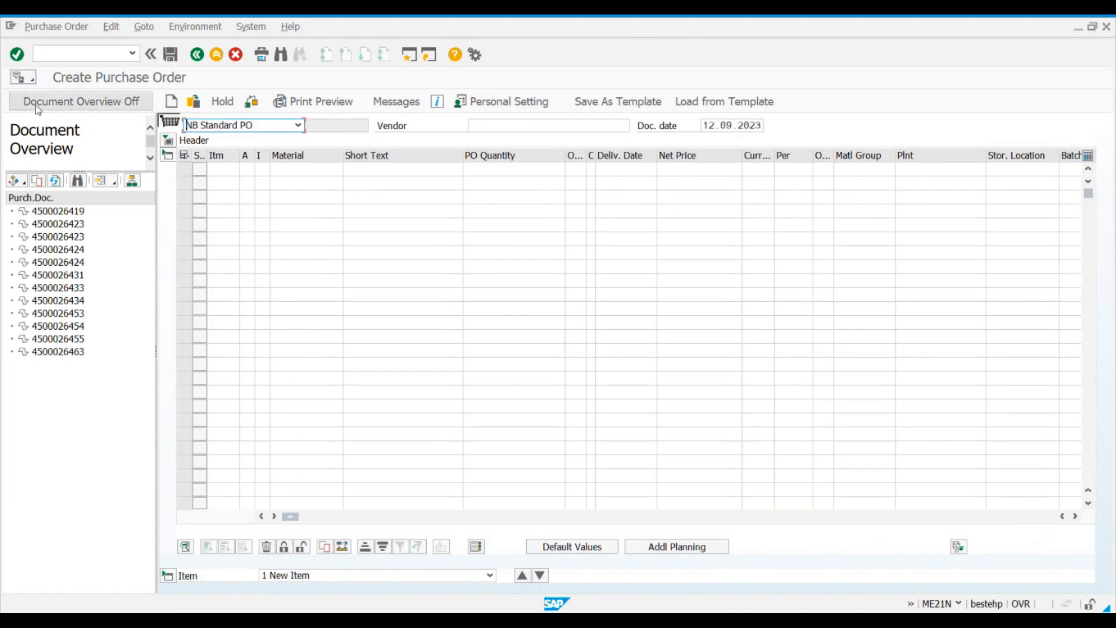
pyautogui.click(127, 102)
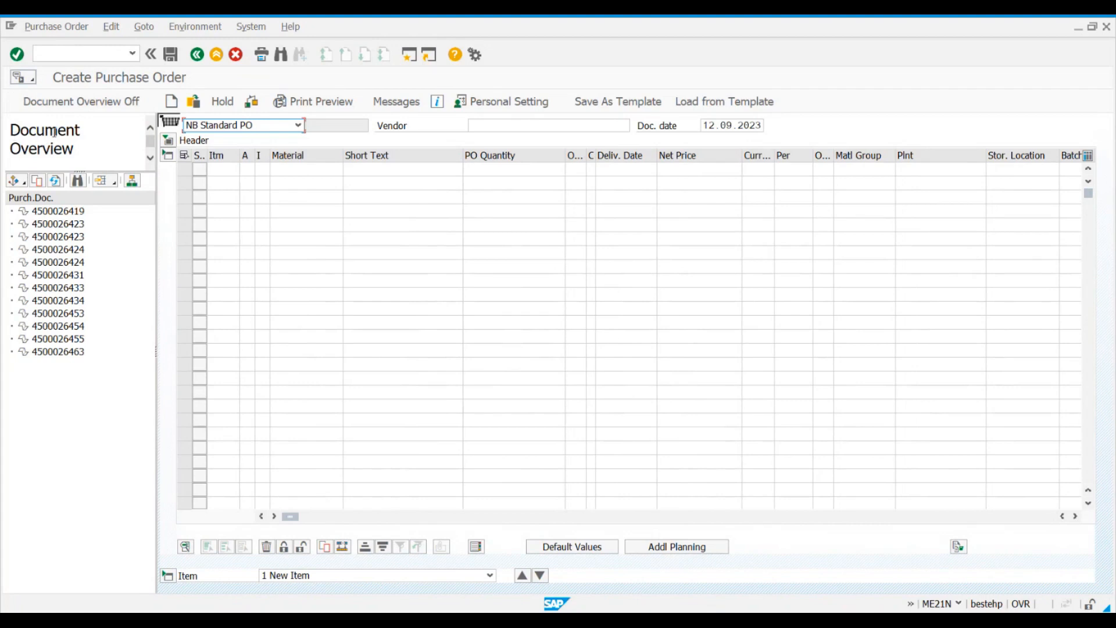
pyautogui.click(59, 103)
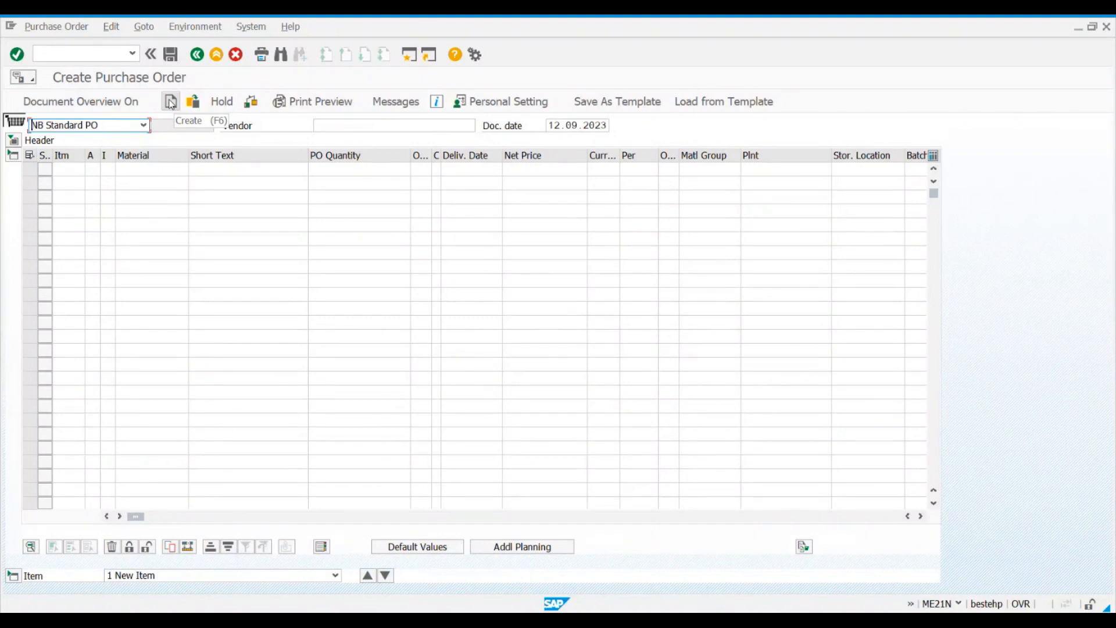
# Step: View the proposed existing purchase order in display mode and return to a blank new purchase order
pyautogui.click(192, 102)
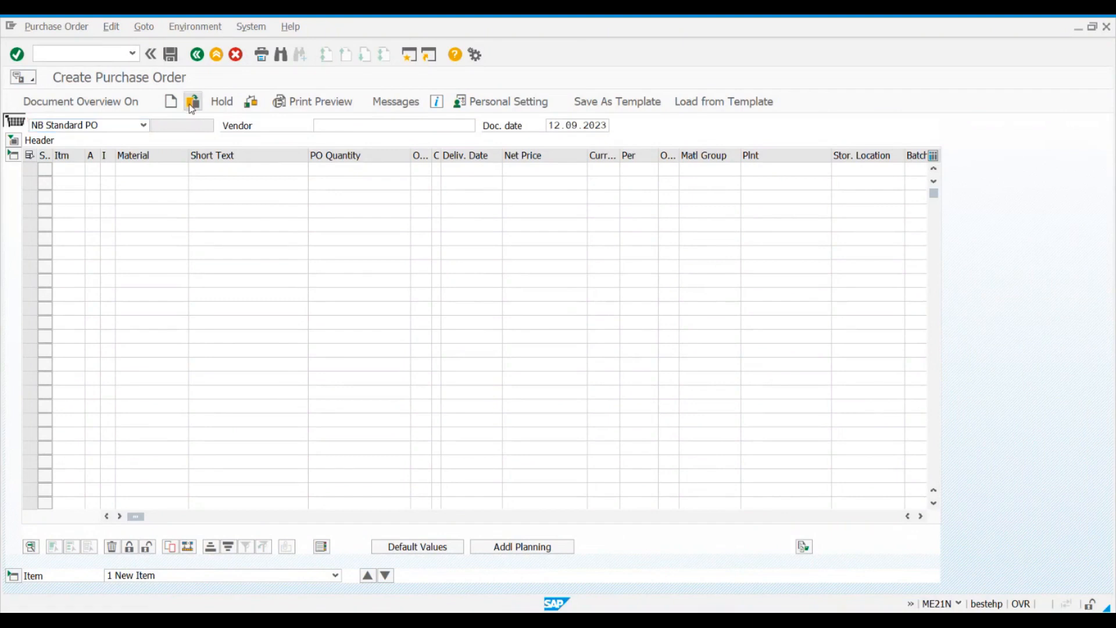
pyautogui.press('Return')
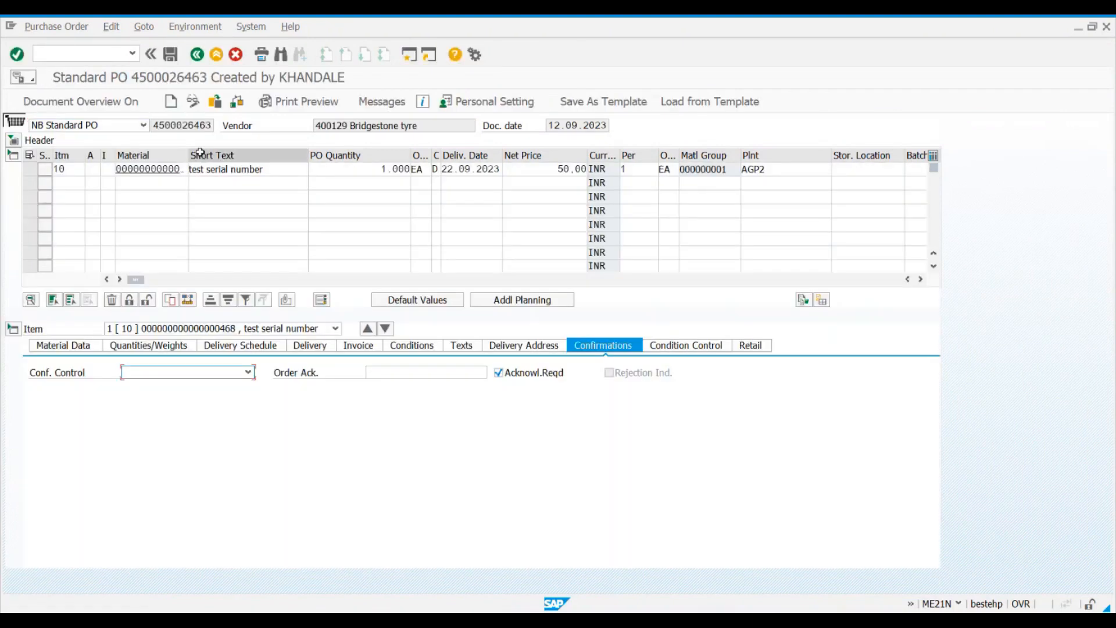
pyautogui.click(195, 106)
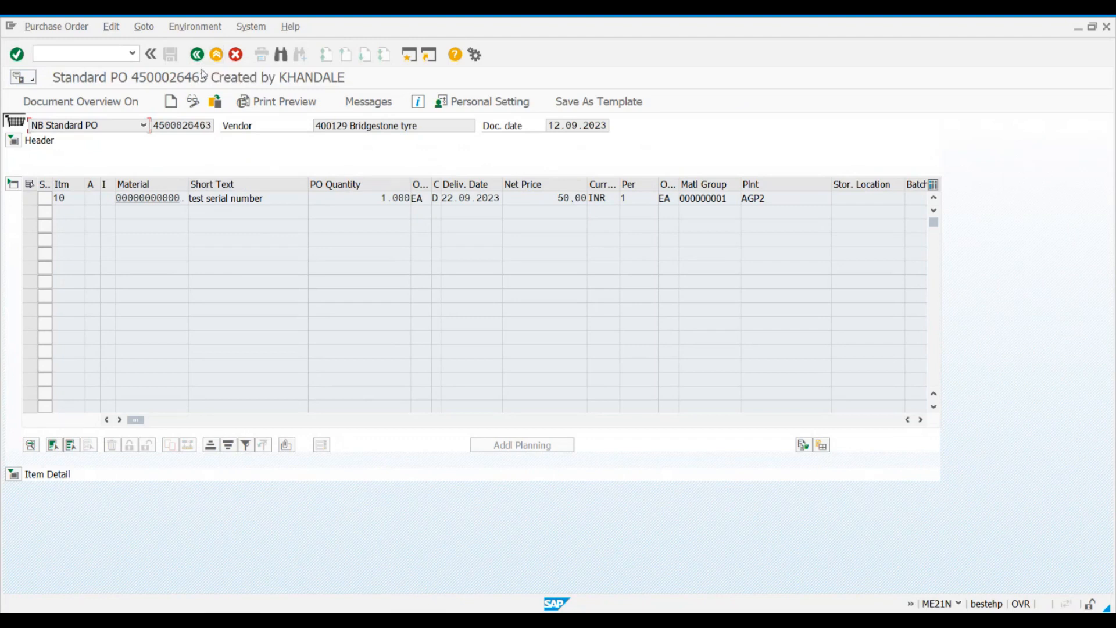
pyautogui.click(171, 103)
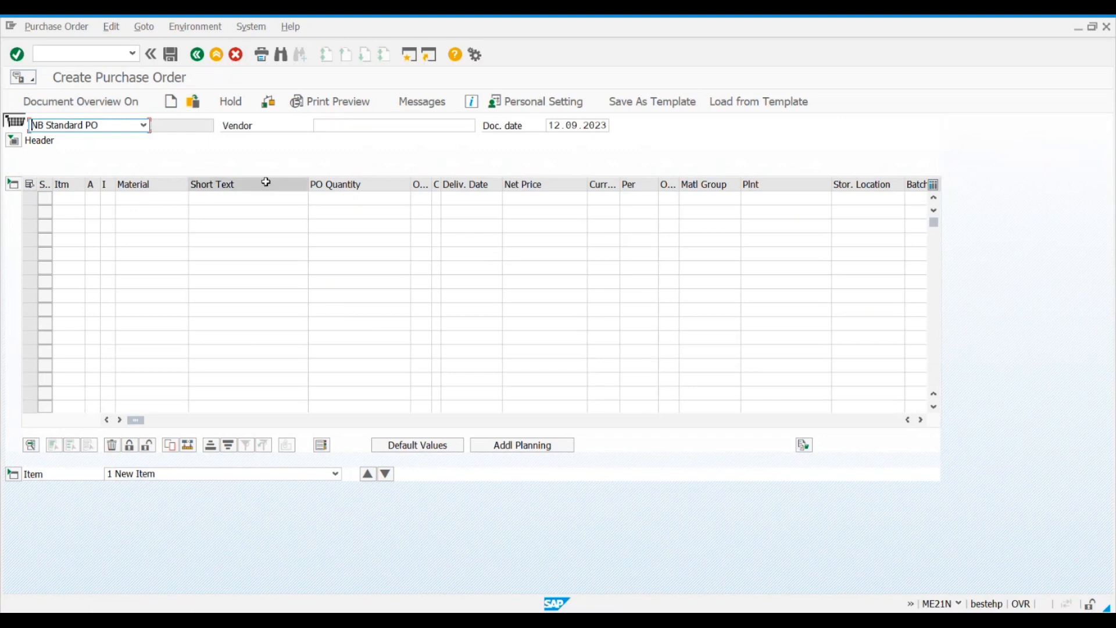
# Step: Load the existing Tata autocomp purchase order dated 29.04.2023 as the other document
pyautogui.click(194, 103)
pyautogui.moveTo(170, 148); pyautogui.dragTo(388, 168)
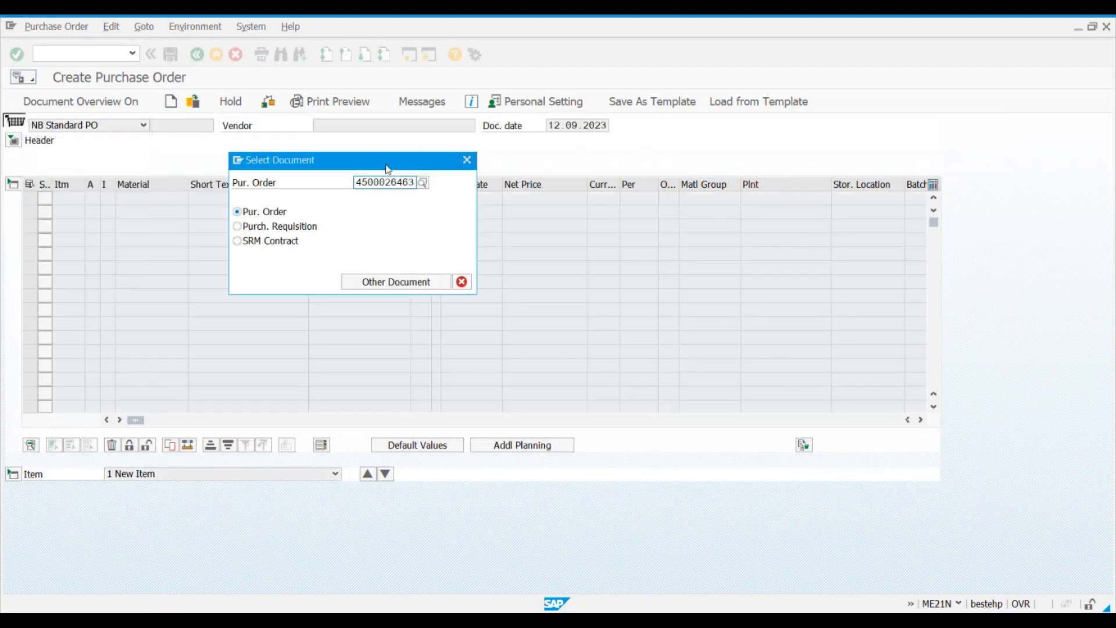
pyautogui.click(355, 183)
pyautogui.click(411, 183)
pyautogui.press('Delete')
pyautogui.write('2')
pyautogui.press('Return')
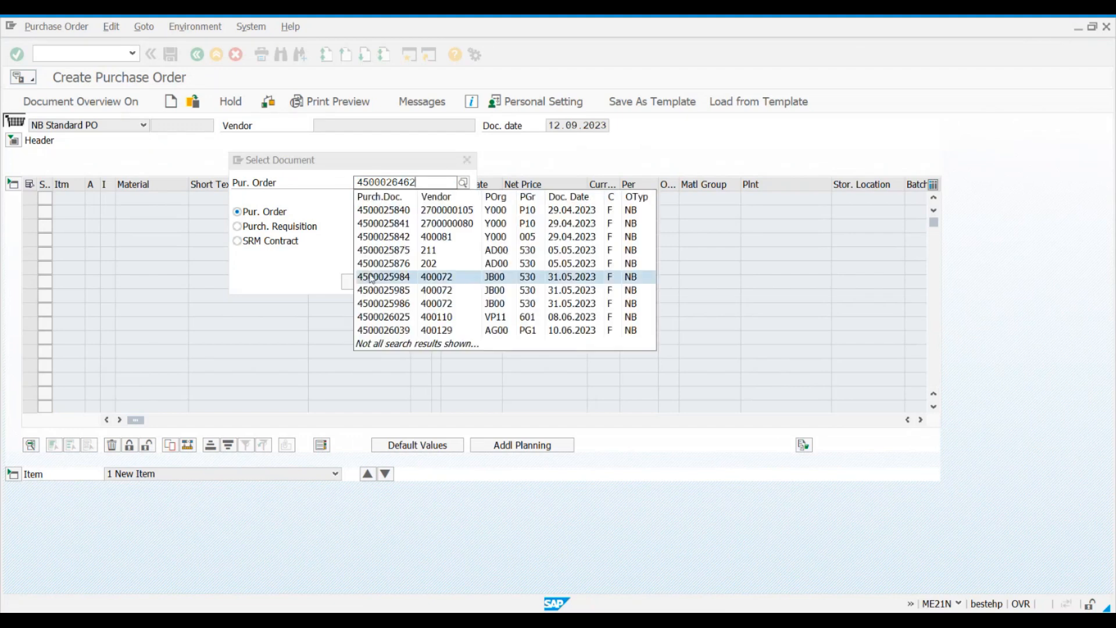
pyautogui.click(402, 223)
pyautogui.click(363, 280)
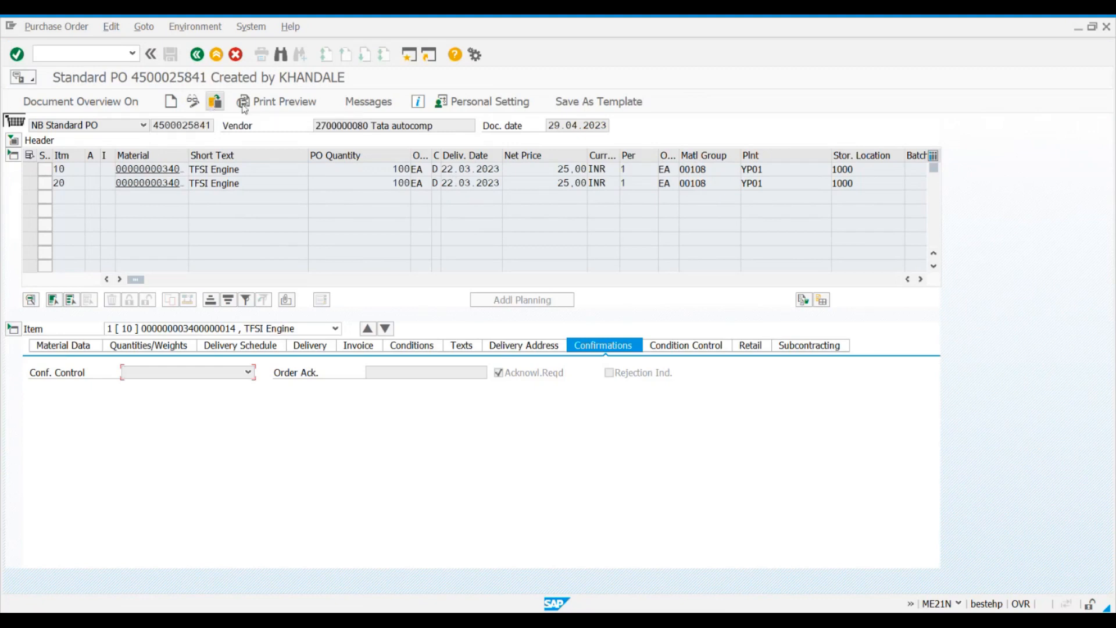
# Step: Open the purchase order's print preview and examine its delivery address, payment terms, items and net values
pyautogui.click(280, 103)
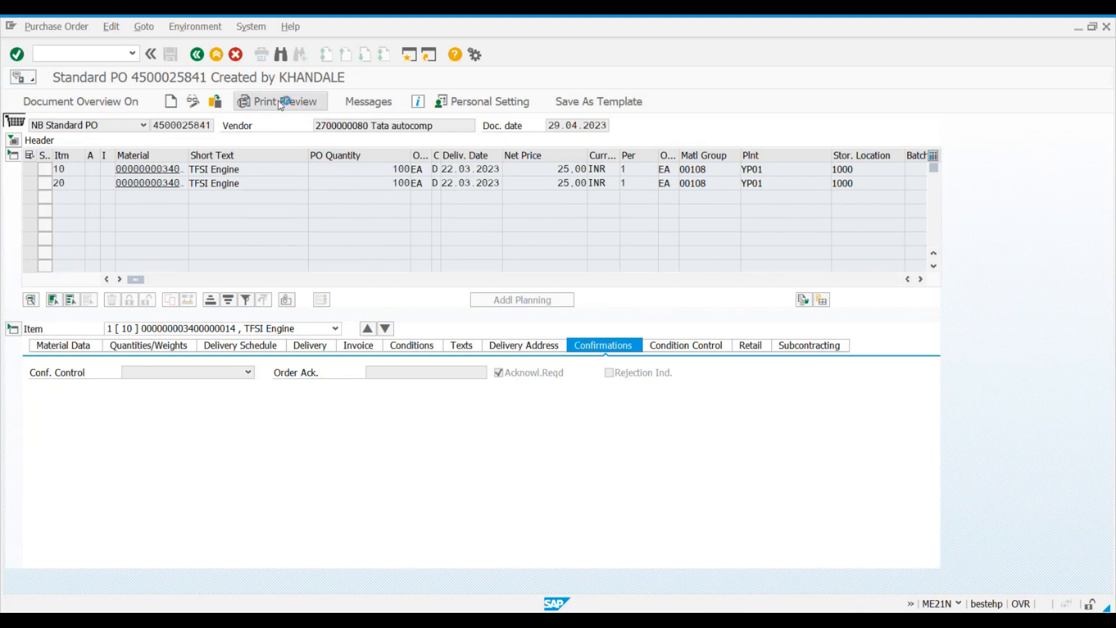
pyautogui.scroll(-5, 347, 375)
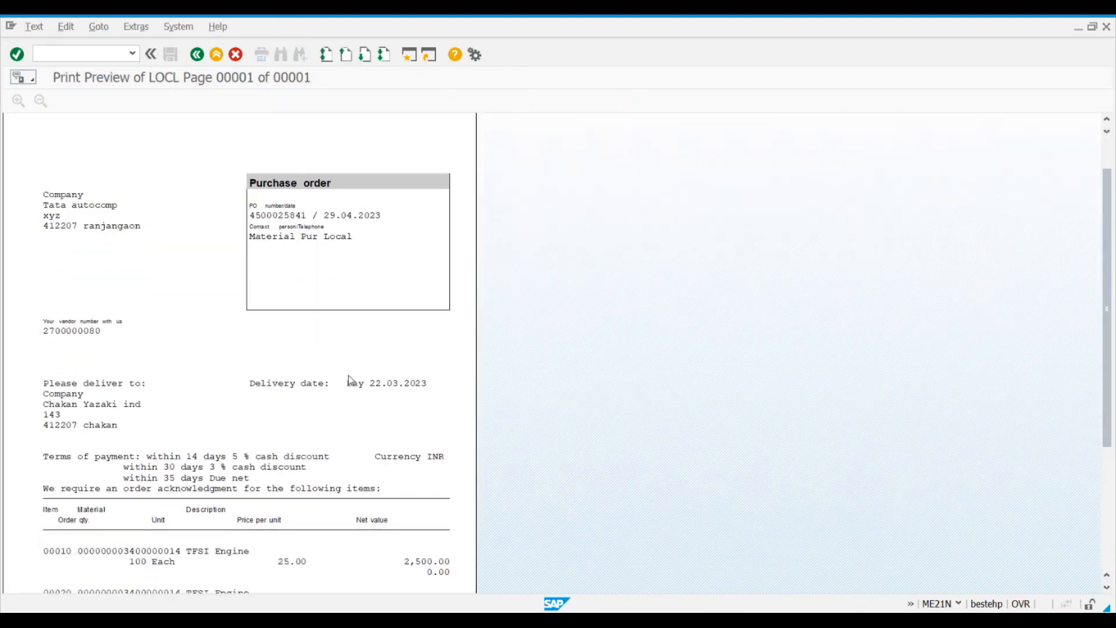
pyautogui.scroll(-4, 348, 375)
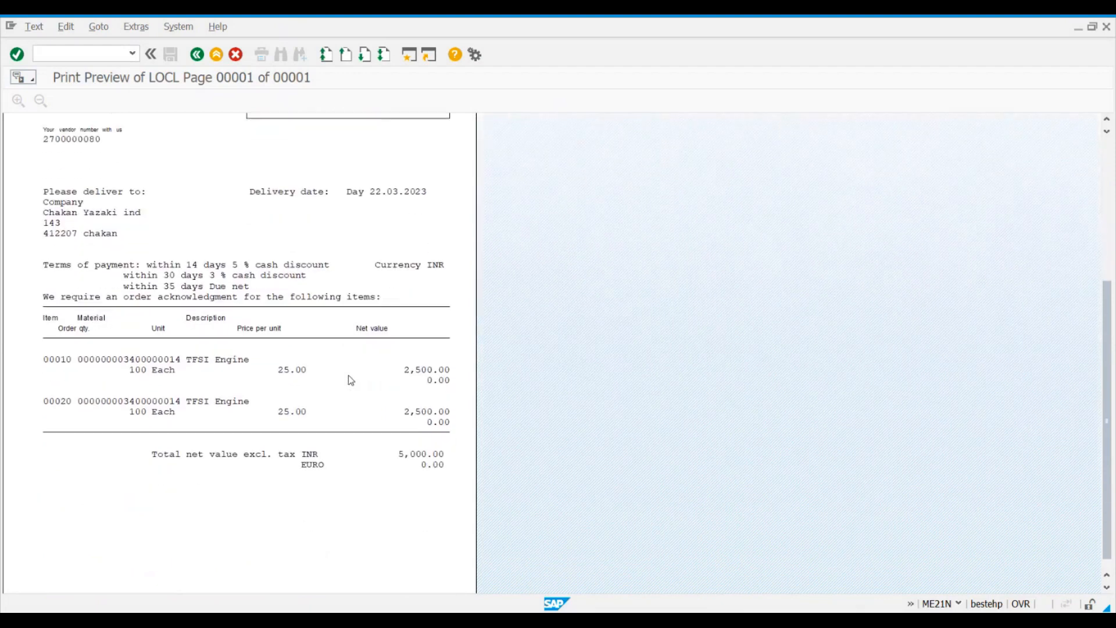
pyautogui.scroll(8, 349, 375)
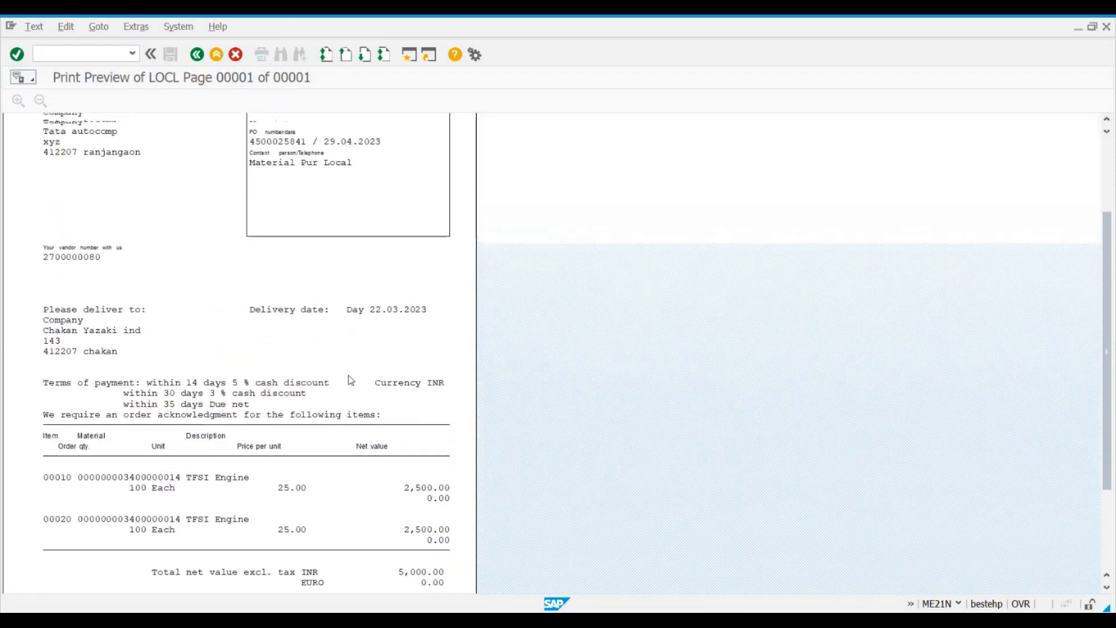
# Step: Return from the print preview to the purchase order and examine its output messages, widening the Output Type column
pyautogui.scroll(1, 349, 376)
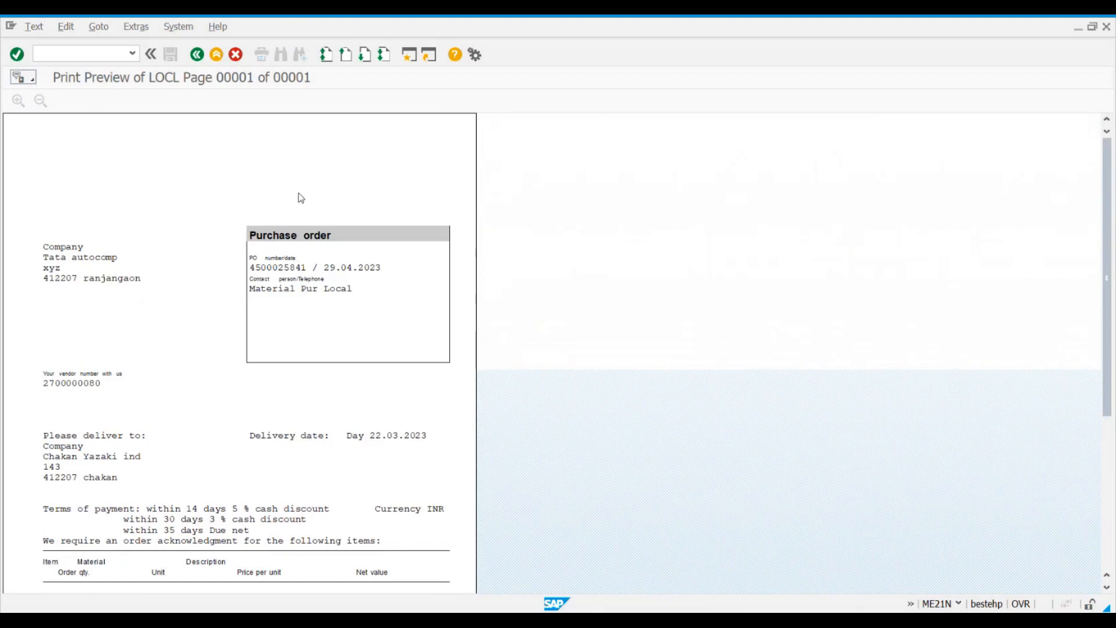
pyautogui.click(197, 54)
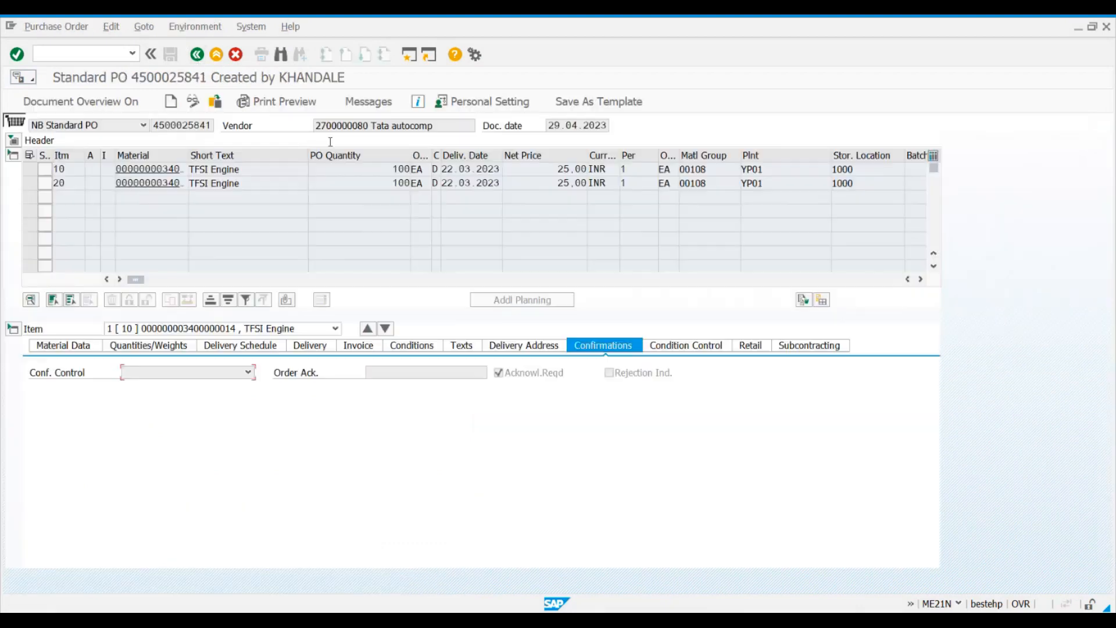
pyautogui.click(372, 106)
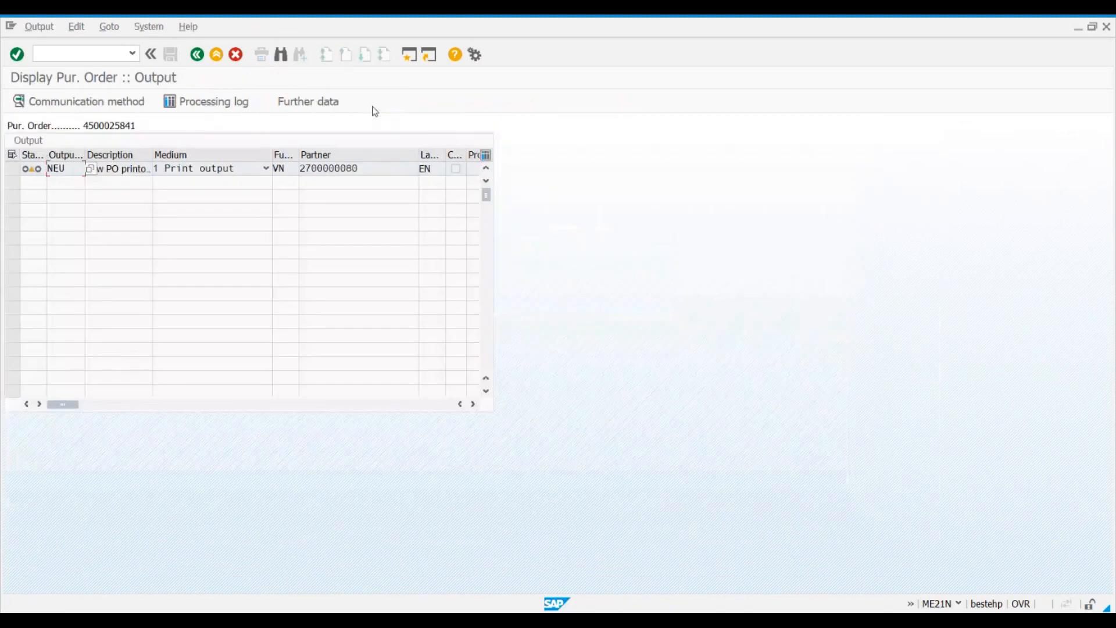
pyautogui.moveTo(86, 155); pyautogui.dragTo(96, 156)
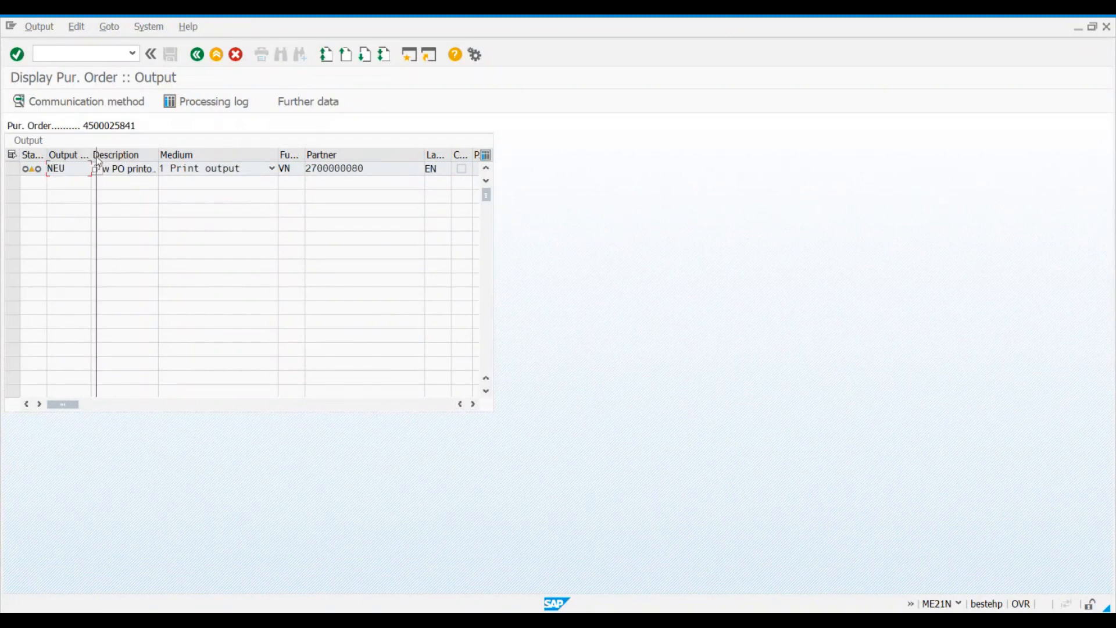
pyautogui.moveTo(96, 156); pyautogui.dragTo(102, 156)
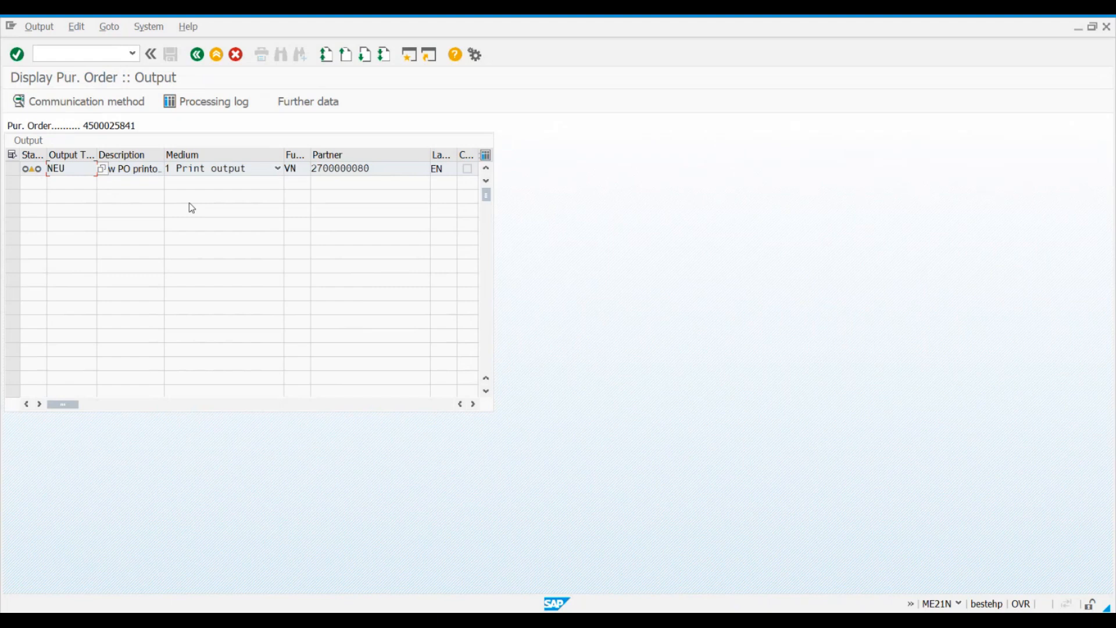
pyautogui.click(75, 168)
pyautogui.click(197, 54)
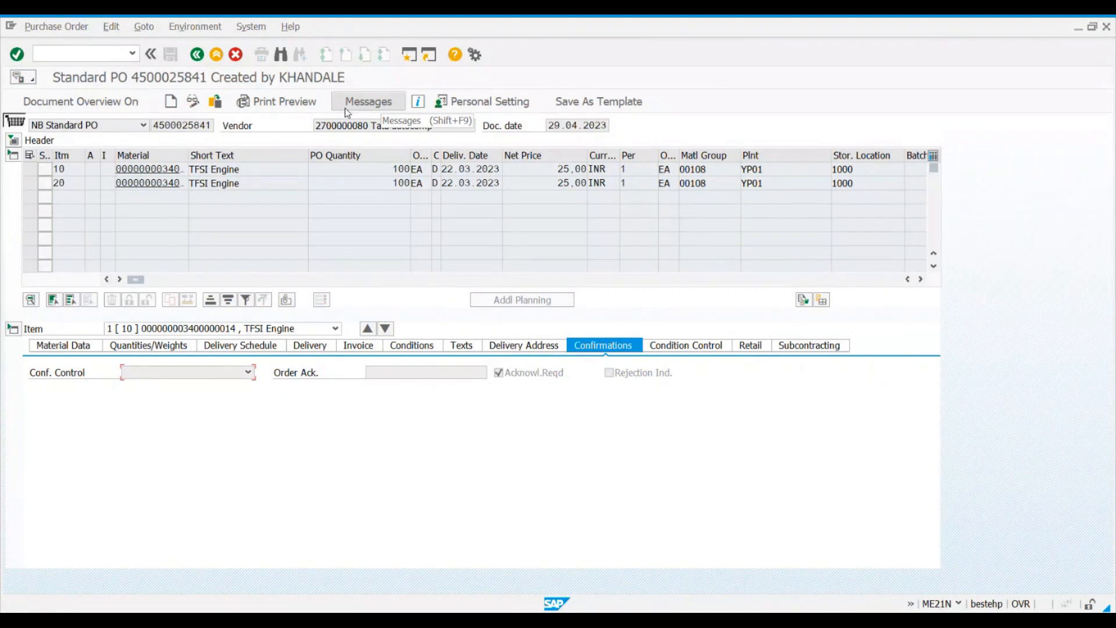
# Step: Review the basic personal settings, close them, and view the session's system, client, user and transaction information
pyautogui.click(481, 104)
pyautogui.moveTo(250, 143); pyautogui.dragTo(693, 97)
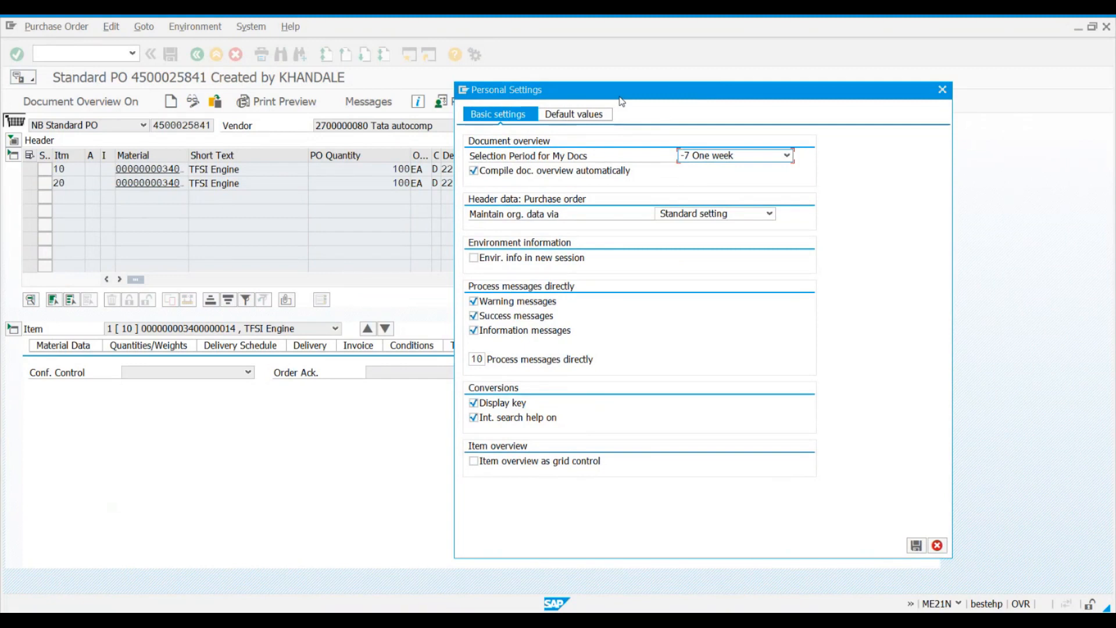
pyautogui.moveTo(621, 101); pyautogui.dragTo(637, 146)
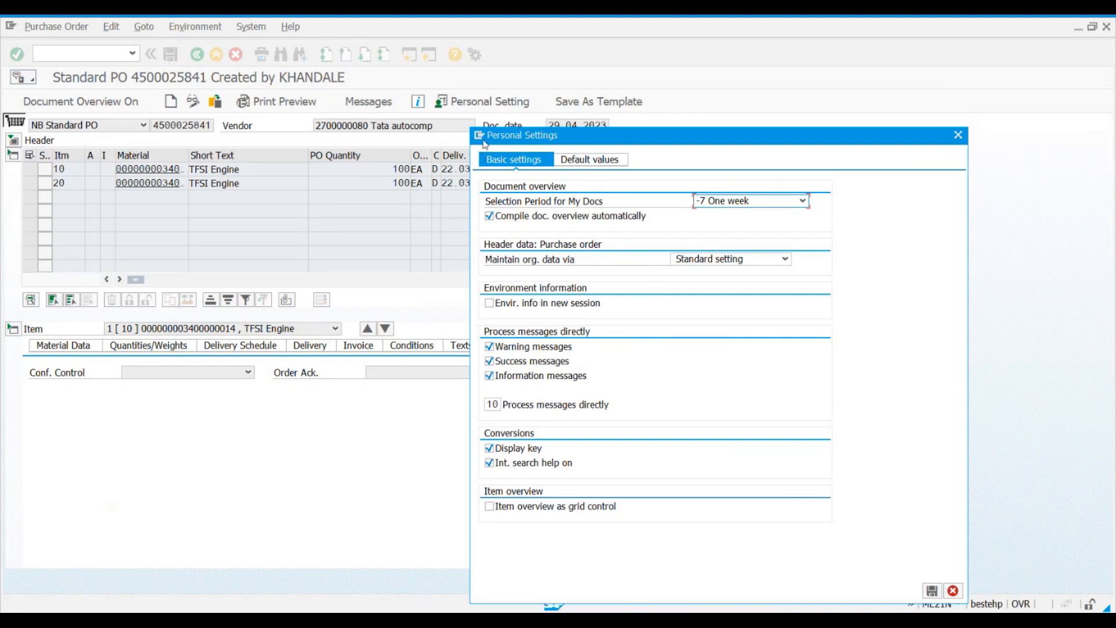
pyautogui.moveTo(759, 142); pyautogui.dragTo(691, 38)
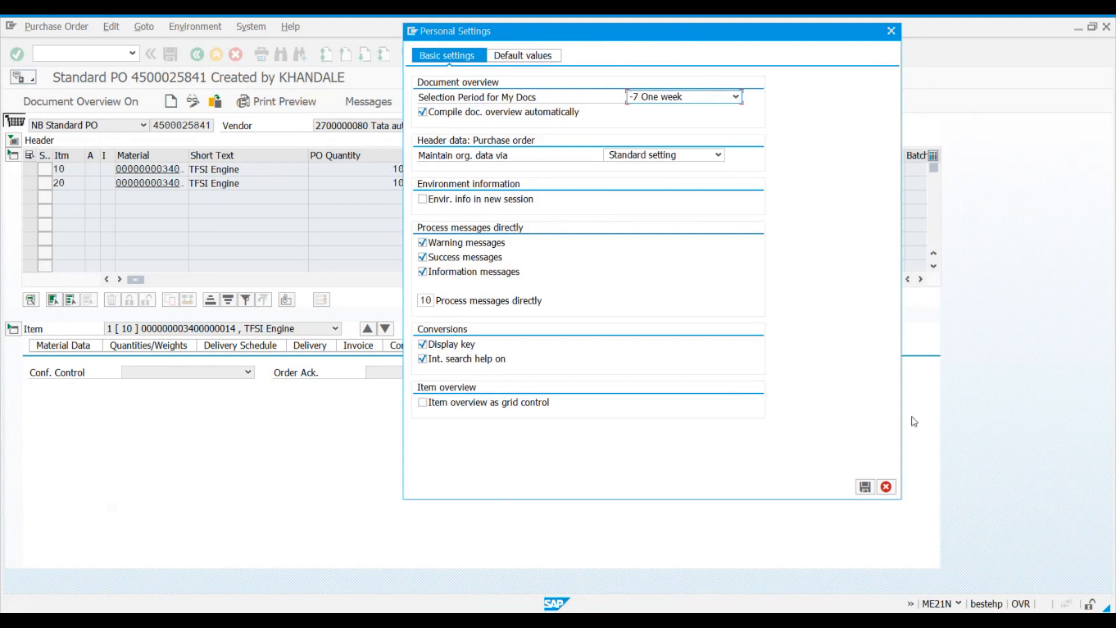
pyautogui.click(885, 491)
pyautogui.click(958, 604)
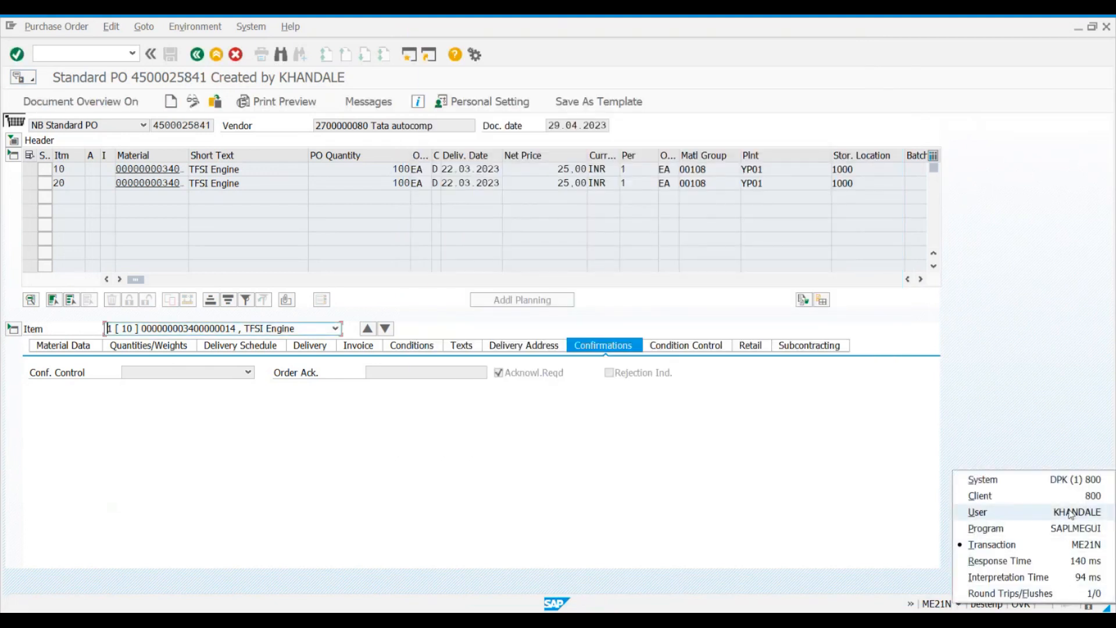
pyautogui.click(470, 228)
# Step: Reopen the personal settings and review the options for My Docs' selection period and for maintaining organizational data
pyautogui.click(482, 101)
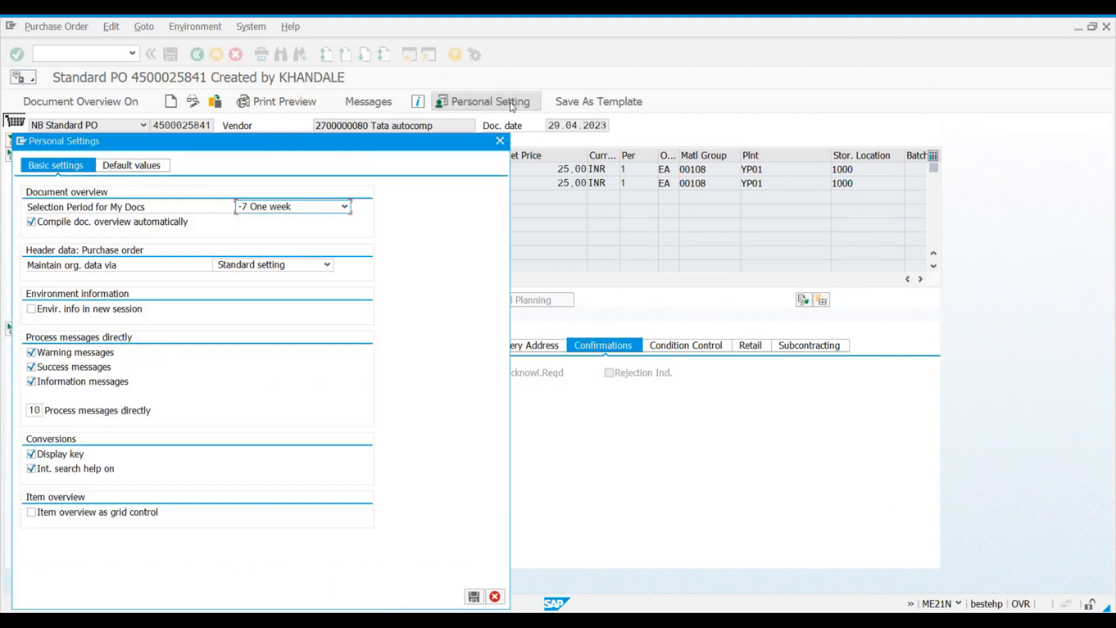
pyautogui.moveTo(367, 148); pyautogui.dragTo(501, 146)
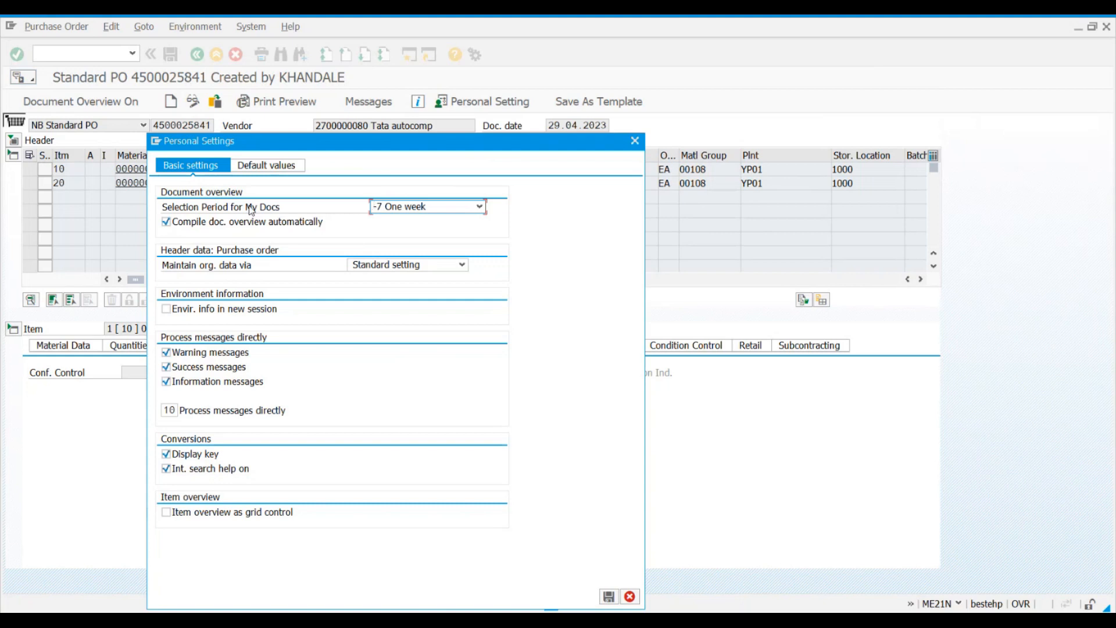
pyautogui.click(403, 208)
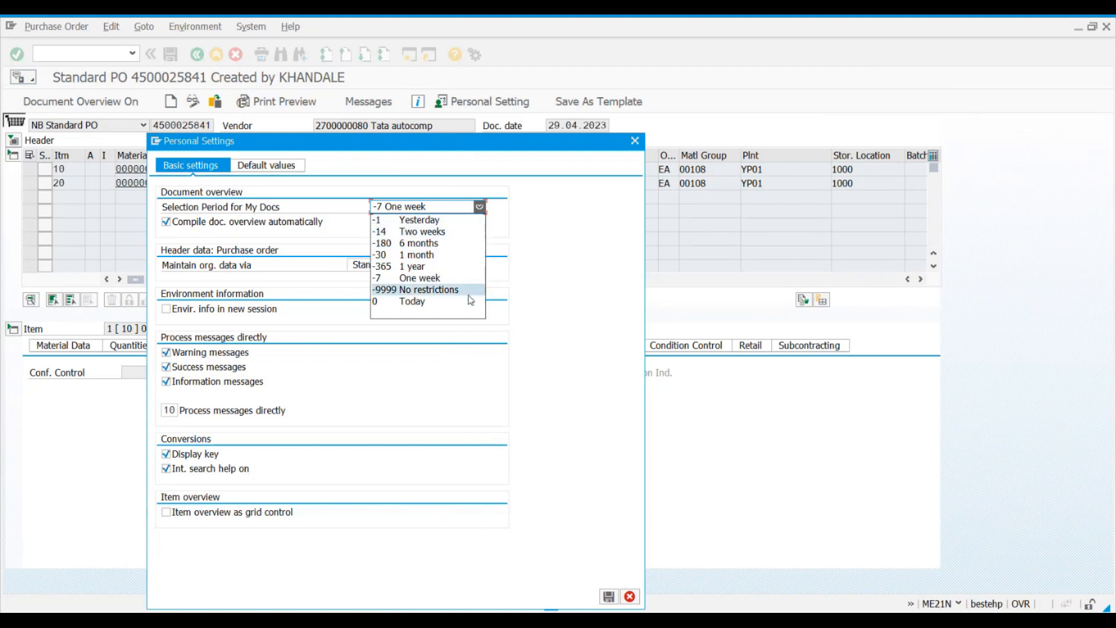
pyautogui.click(573, 273)
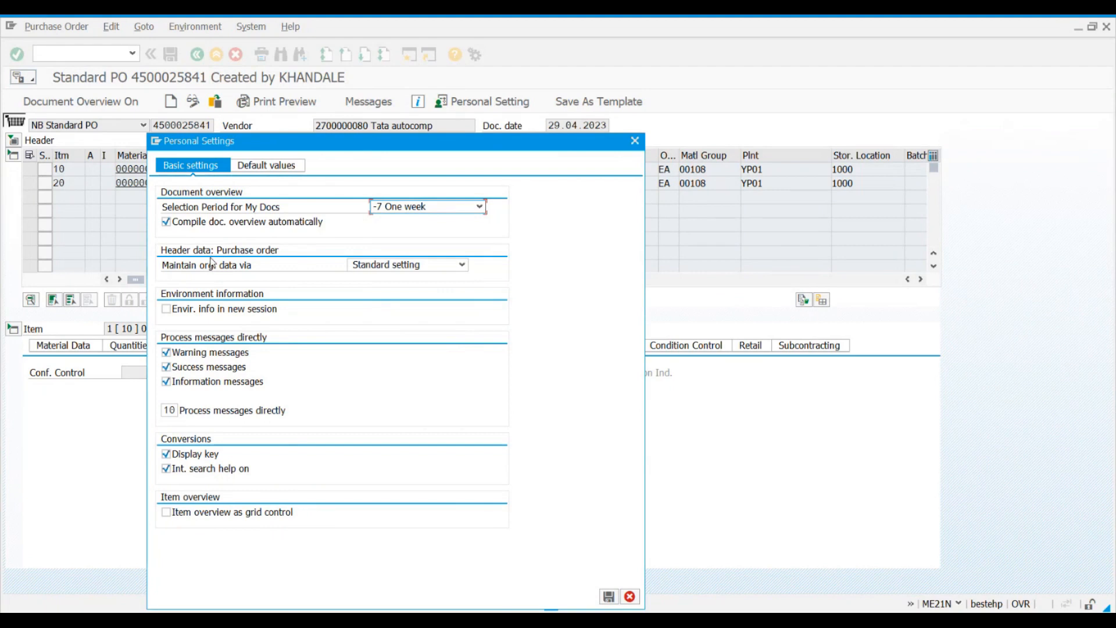
pyautogui.click(375, 264)
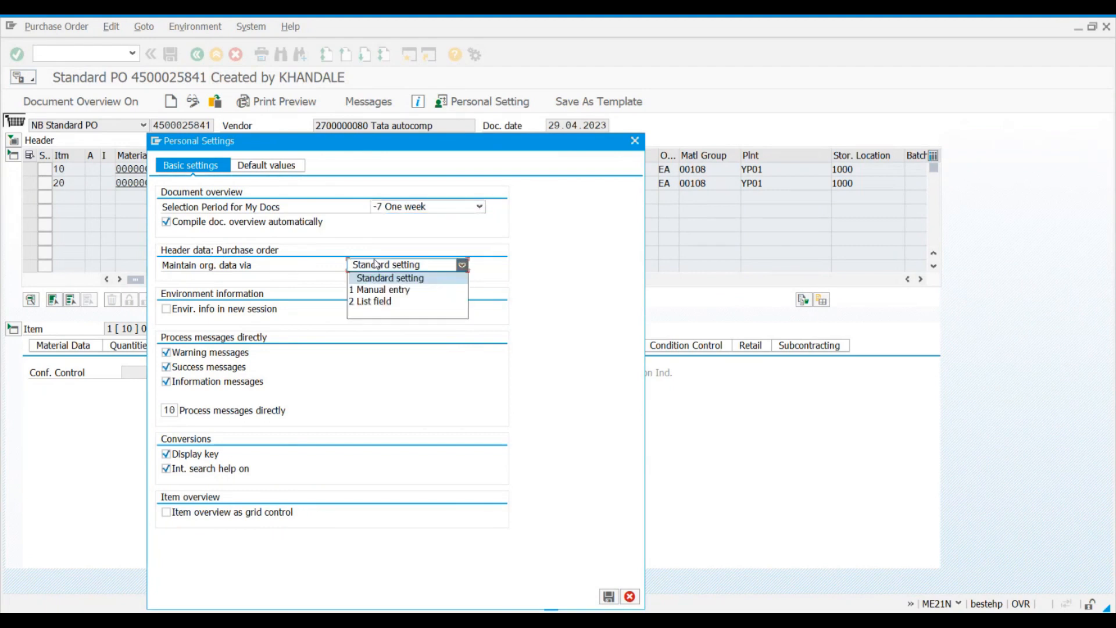
pyautogui.click(273, 260)
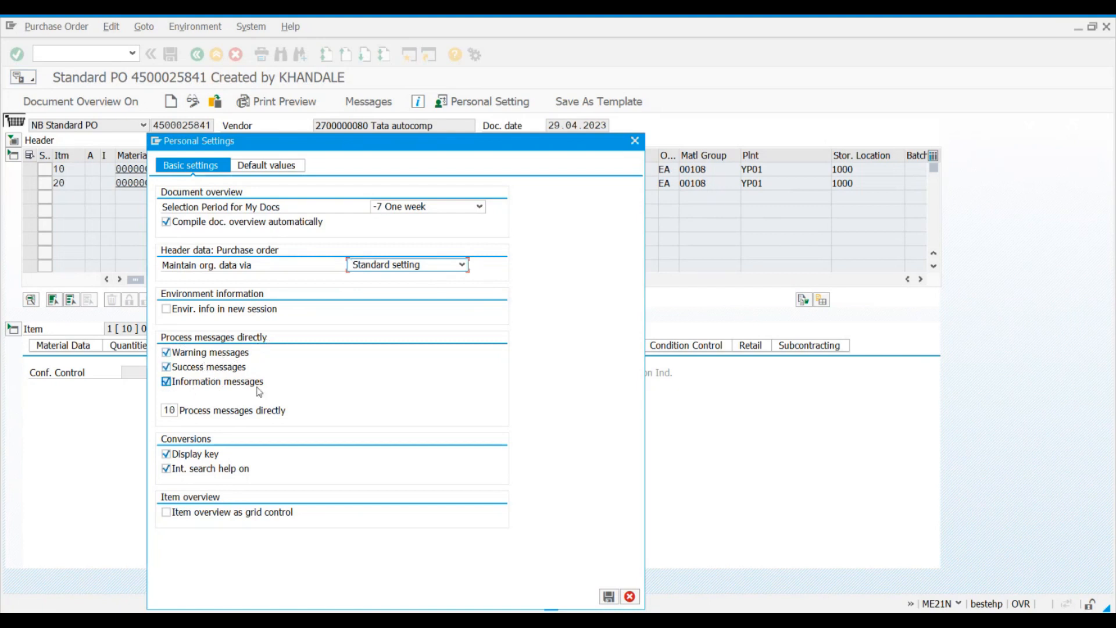
# Step: Review the default values for the PO header in the personal settings and close the dialog
pyautogui.moveTo(451, 147); pyautogui.dragTo(759, 129)
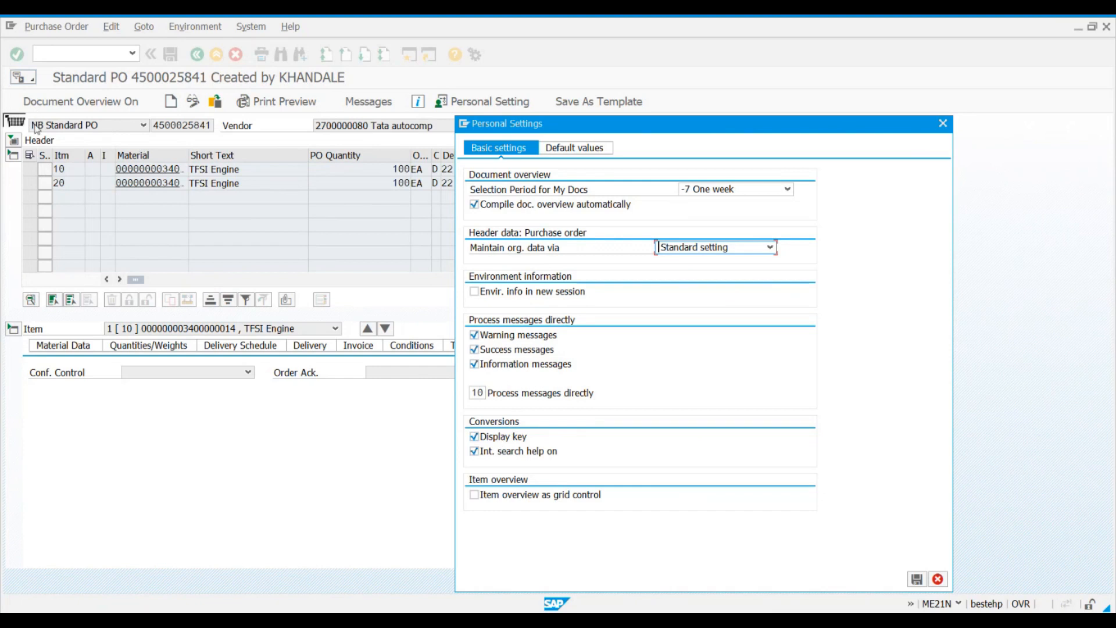
pyautogui.click(584, 153)
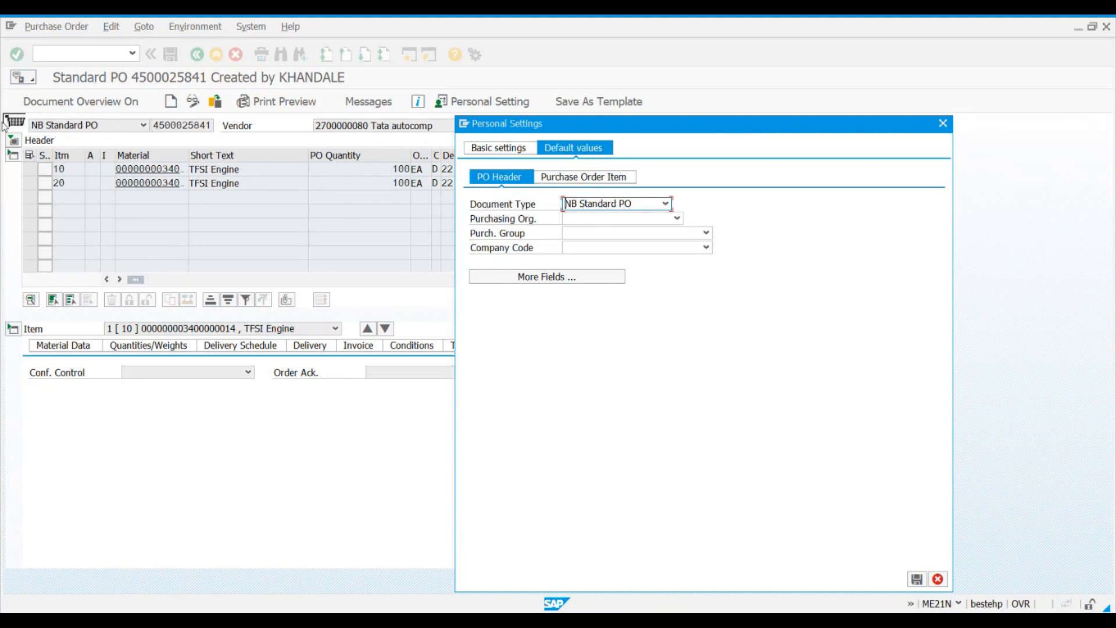
pyautogui.click(943, 123)
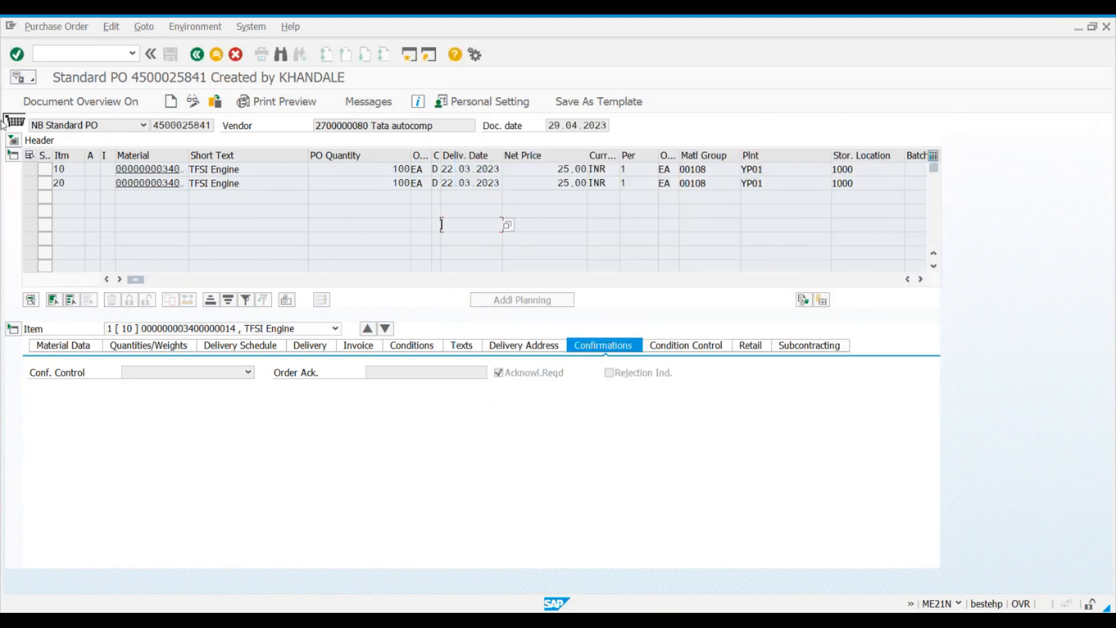
# Step: Collapse the item overview and item detail sections of the purchase order
pyautogui.click(14, 156)
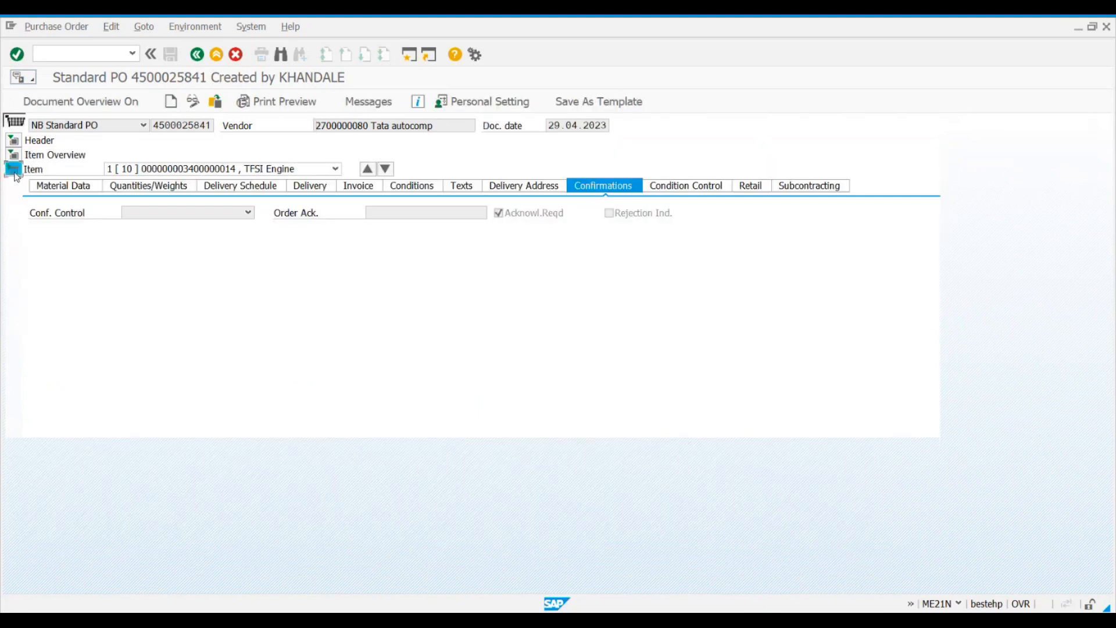
pyautogui.click(12, 170)
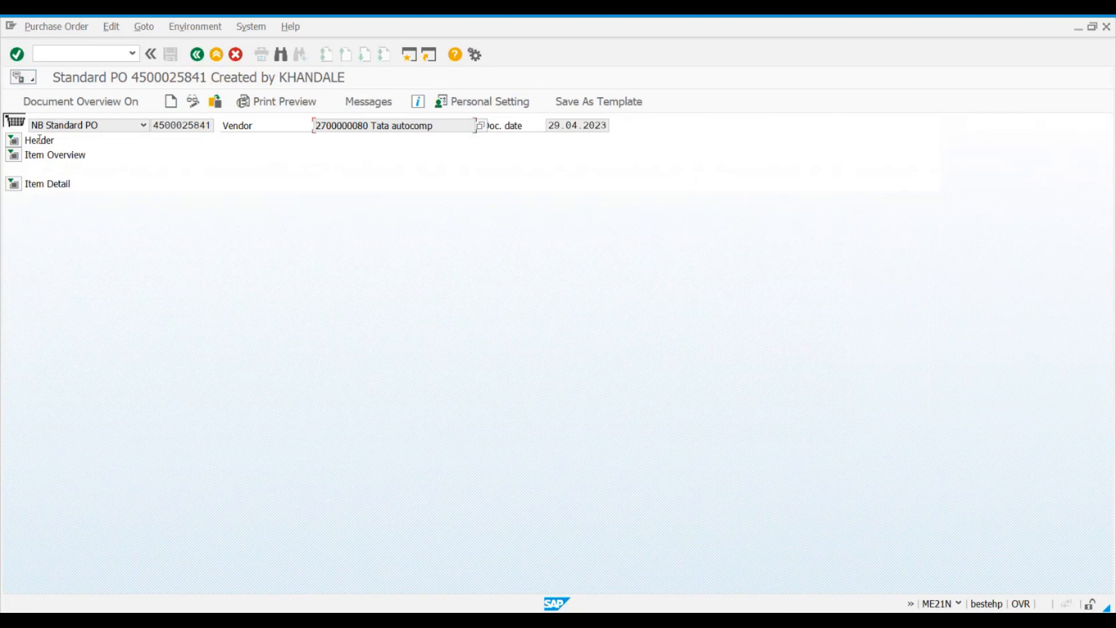
pyautogui.click(57, 140)
pyautogui.click(99, 184)
# Step: Expand the header and item overview sections and widen the Material column to show full material numbers
pyautogui.click(13, 140)
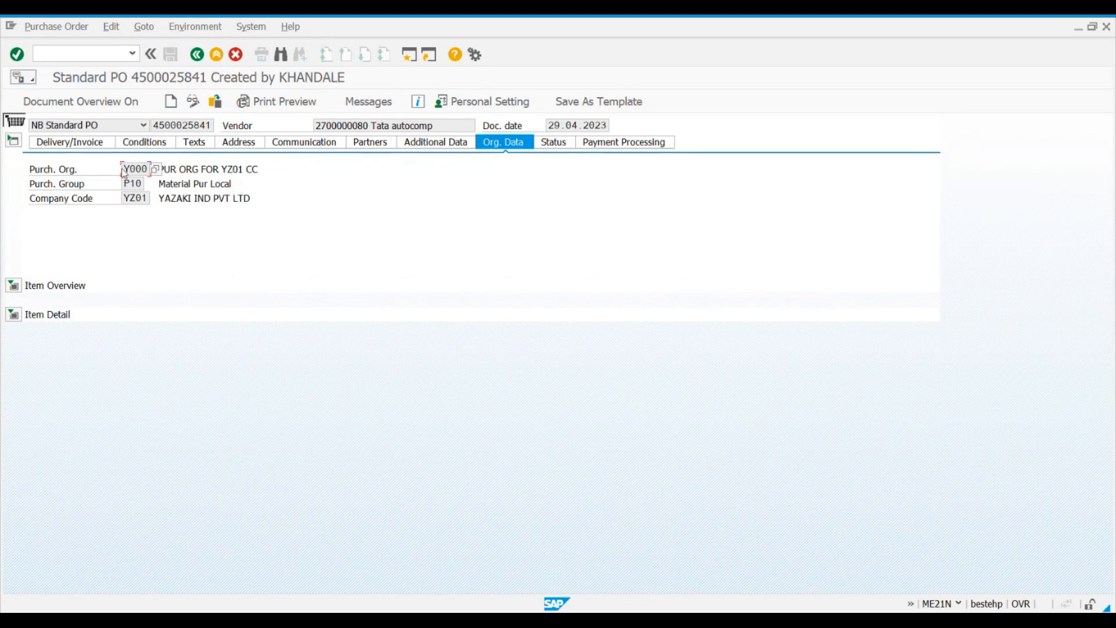
pyautogui.click(19, 285)
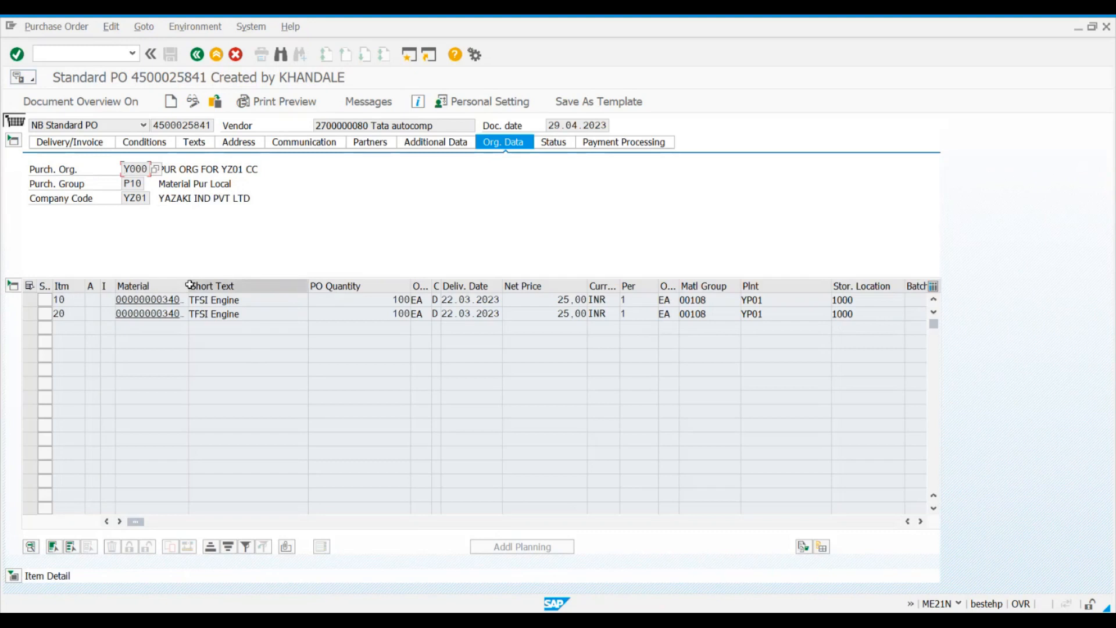
pyautogui.moveTo(186, 285); pyautogui.dragTo(229, 286)
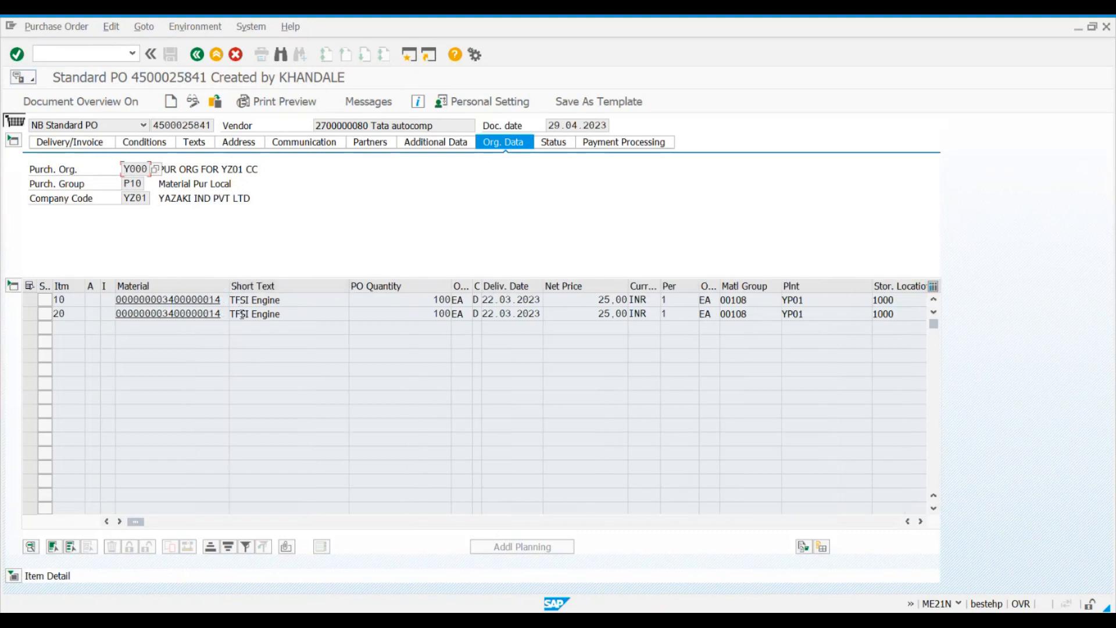
# Step: Select items 10 and 20 in the purchase order's item overview
pyautogui.click(29, 301)
pyautogui.keyDown('shift'); pyautogui.click(30, 314); pyautogui.keyUp('shift')
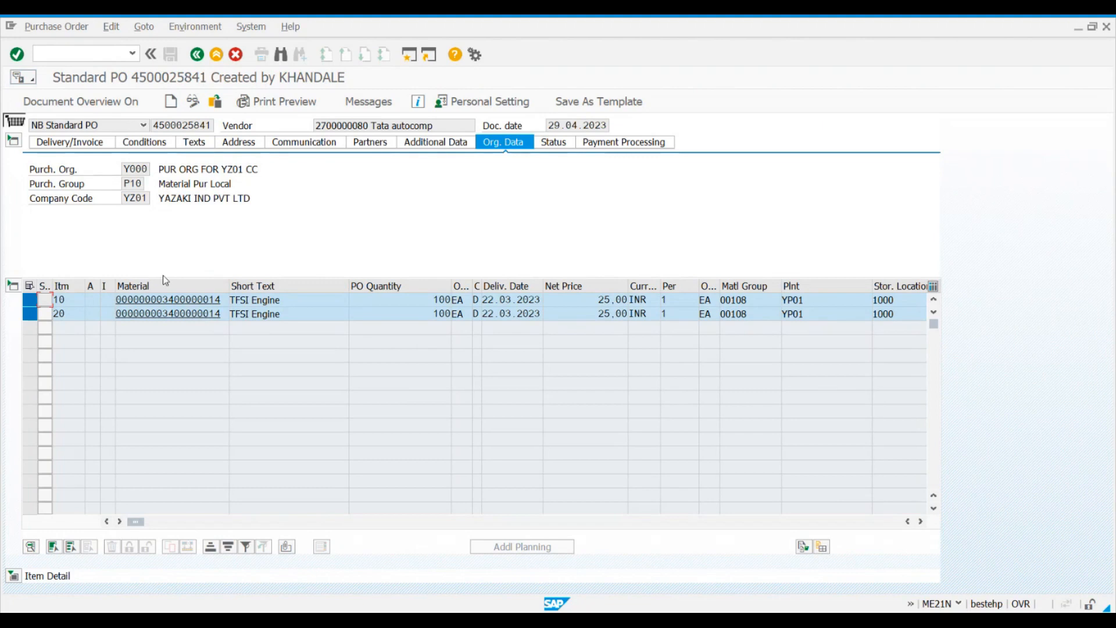
pyautogui.click(174, 313)
# Step: Examine the vendor and the header's purchasing organization, purchasing group and company code alongside the item materials
pyautogui.moveTo(367, 126); pyautogui.dragTo(309, 126)
pyautogui.moveTo(125, 198); pyautogui.dragTo(147, 198)
pyautogui.click(147, 198)
pyautogui.click(225, 315)
pyautogui.click(131, 185)
pyautogui.click(206, 300)
pyautogui.click(128, 183)
pyautogui.click(227, 301)
pyautogui.moveTo(124, 183); pyautogui.dragTo(144, 183)
pyautogui.click(146, 183)
pyautogui.click(133, 169)
pyautogui.click(182, 301)
pyautogui.click(71, 313)
pyautogui.click(132, 183)
pyautogui.click(131, 196)
# Step: Show the header's delivery and invoice data and browse the available purchase order document types
pyautogui.click(52, 143)
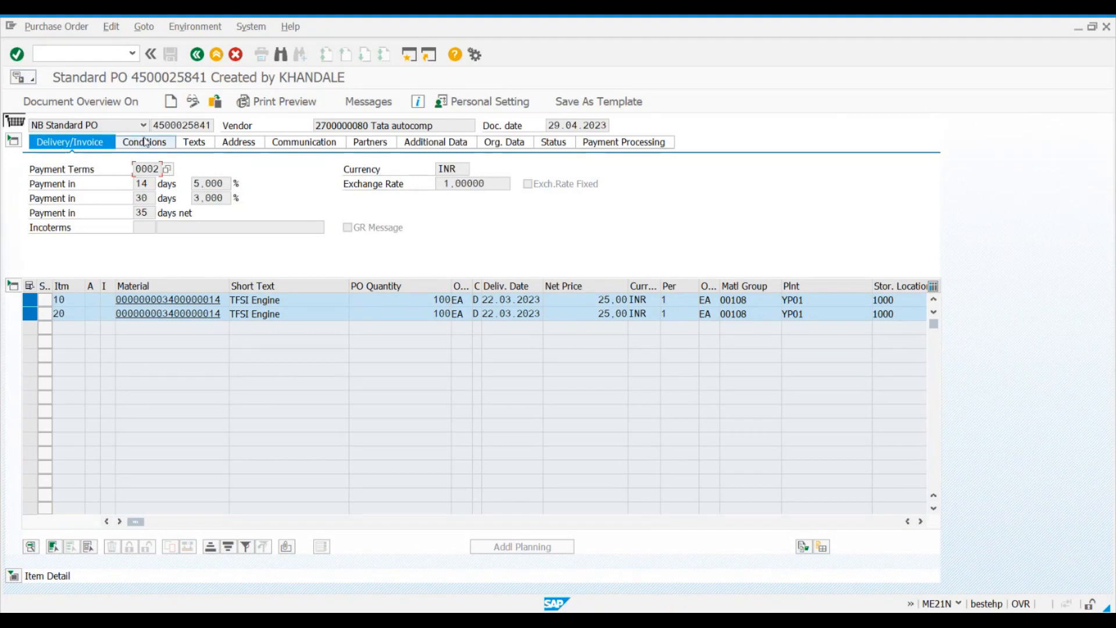
pyautogui.click(142, 125)
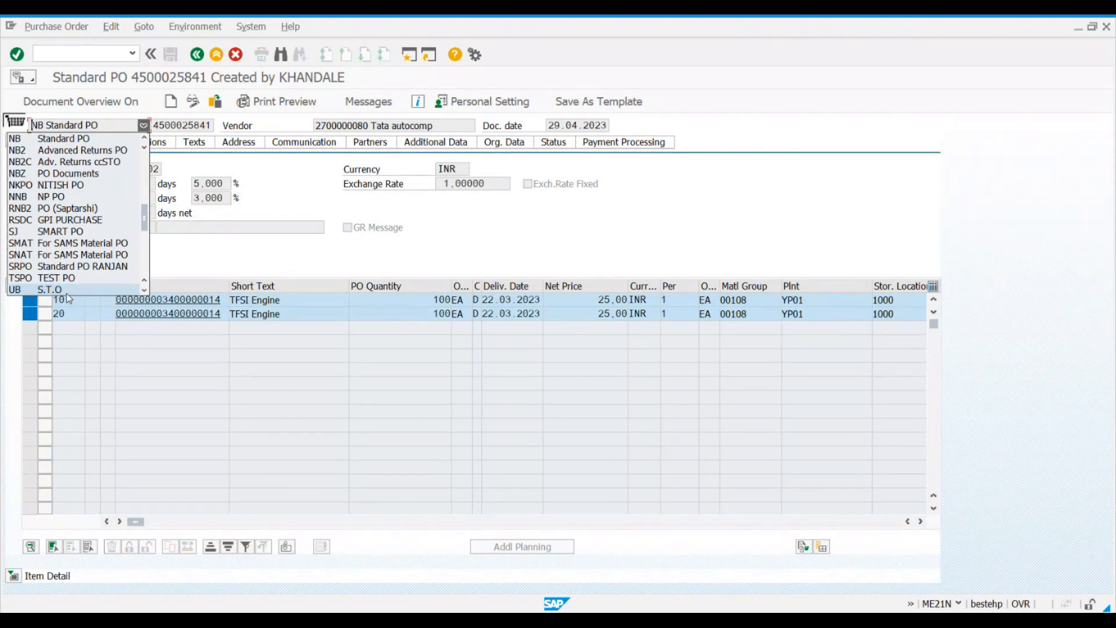
pyautogui.scroll(-8, 113, 232)
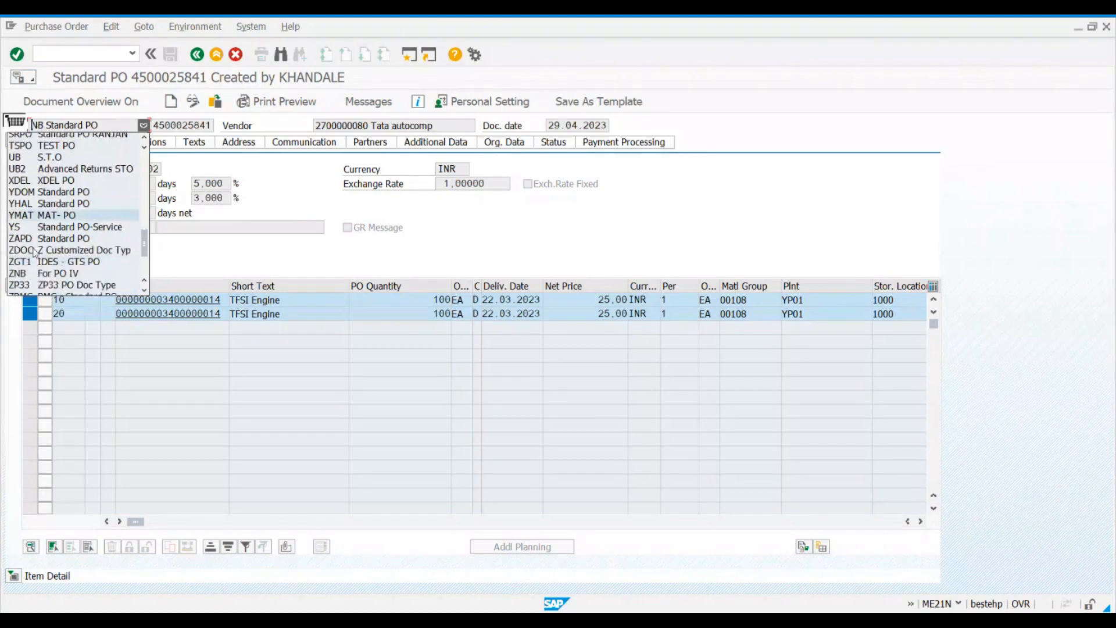
pyautogui.scroll(-2, 91, 270)
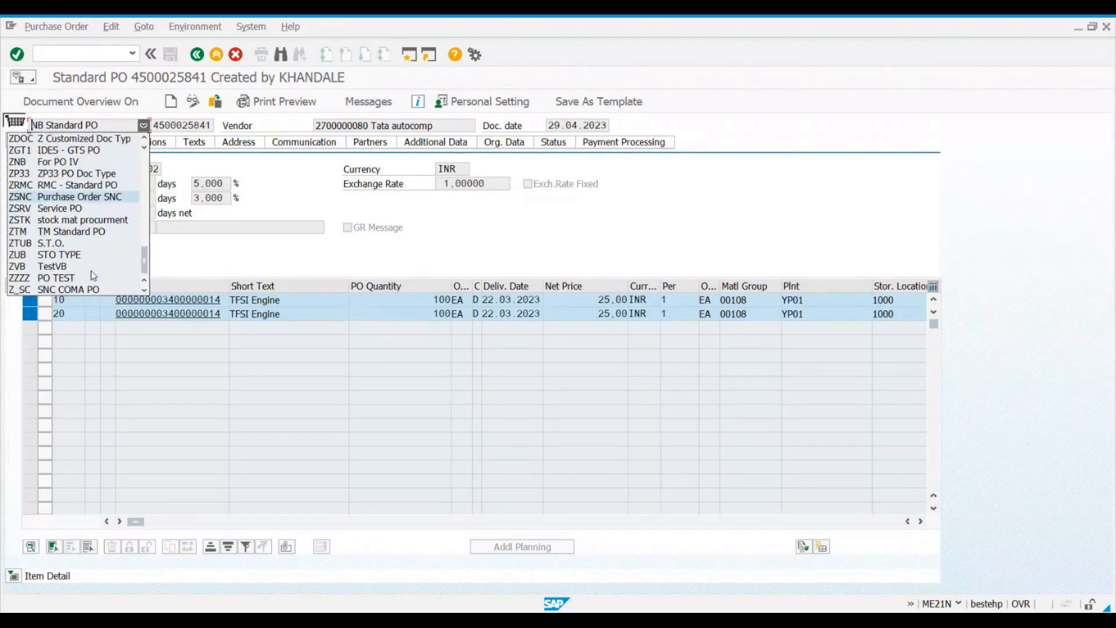
pyautogui.scroll(10, 91, 270)
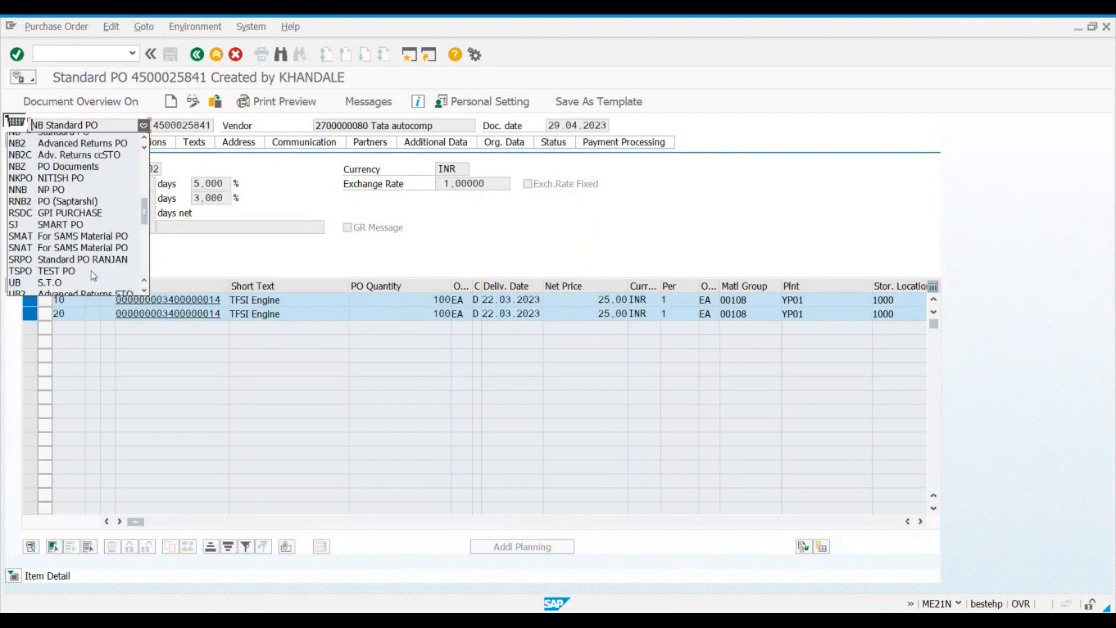
pyautogui.scroll(3, 87, 256)
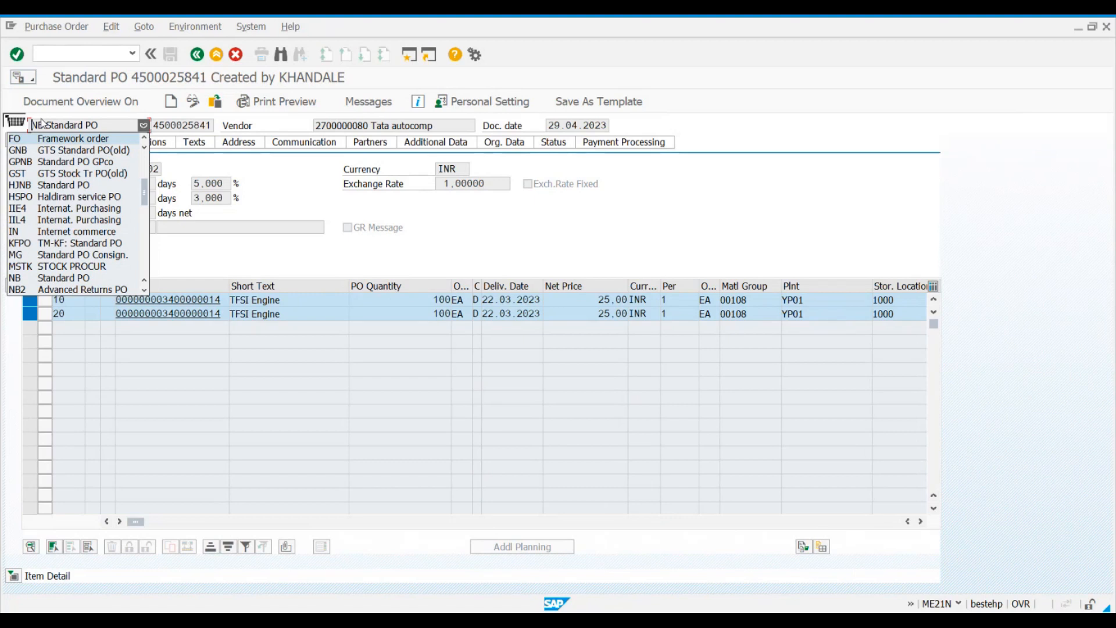
pyautogui.click(398, 232)
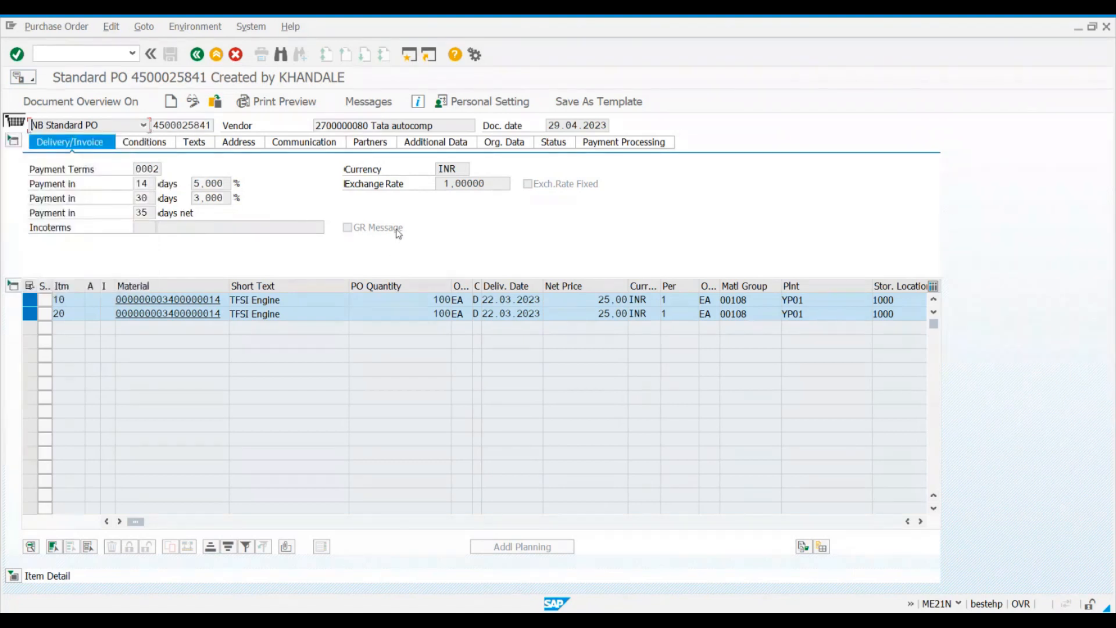
# Step: Examine the purchase order number, vendor and document date fields above the header data
pyautogui.click(187, 126)
pyautogui.click(347, 126)
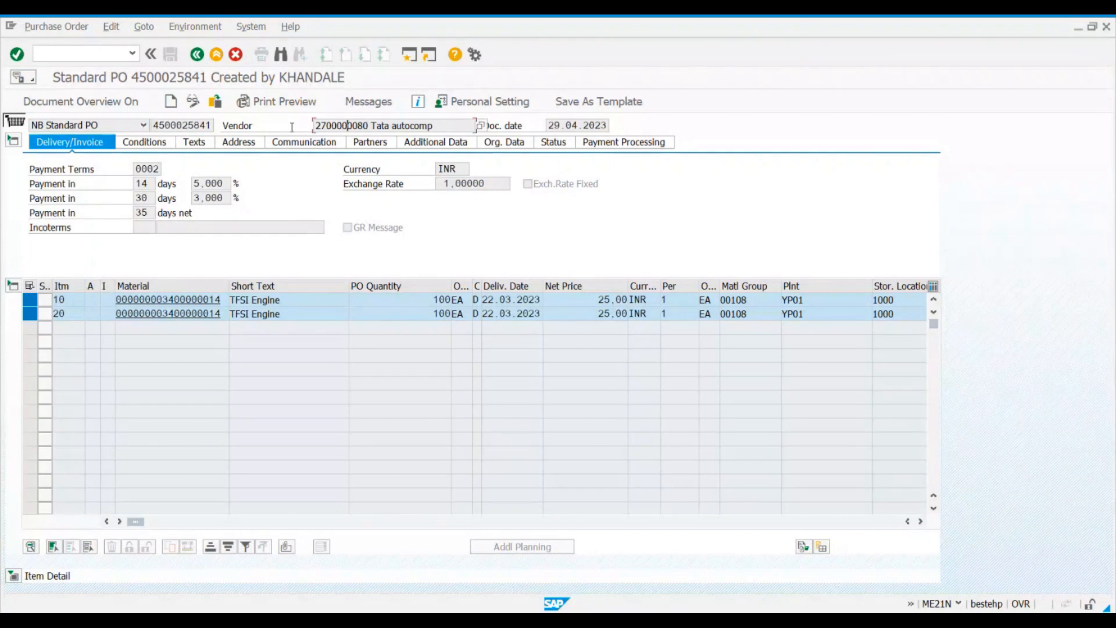
pyautogui.click(549, 125)
pyautogui.moveTo(549, 125); pyautogui.dragTo(589, 125)
pyautogui.click(601, 126)
# Step: Examine the payment terms, currency and exchange rate, and display the header's pricing conditions
pyautogui.moveTo(135, 170); pyautogui.dragTo(157, 170)
pyautogui.click(158, 169)
pyautogui.click(468, 168)
pyautogui.click(474, 181)
pyautogui.click(144, 141)
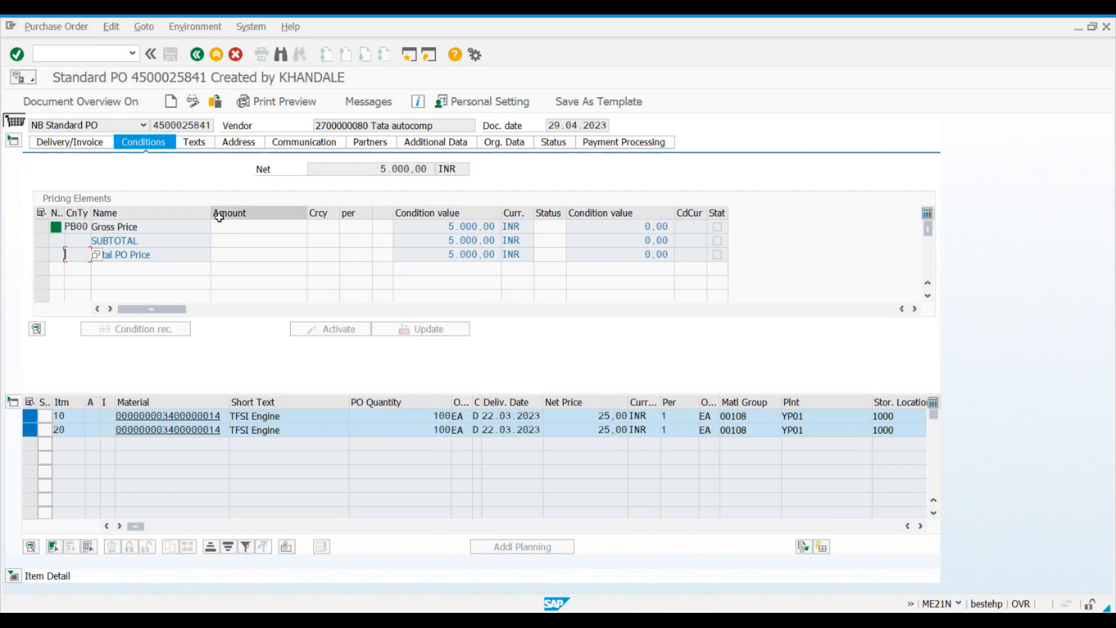
# Step: Narrow the Name column of the header's pricing elements, deselect items 10 and 20, and widen the item overview's Material column
pyautogui.moveTo(210, 211); pyautogui.dragTo(188, 211)
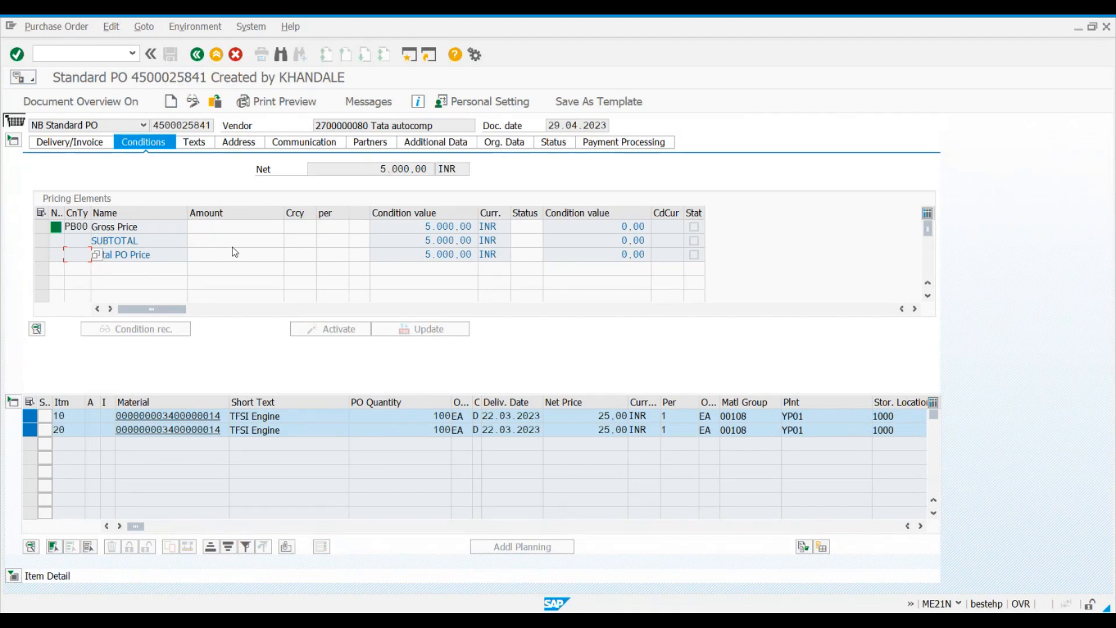
pyautogui.click(30, 416)
pyautogui.click(44, 430)
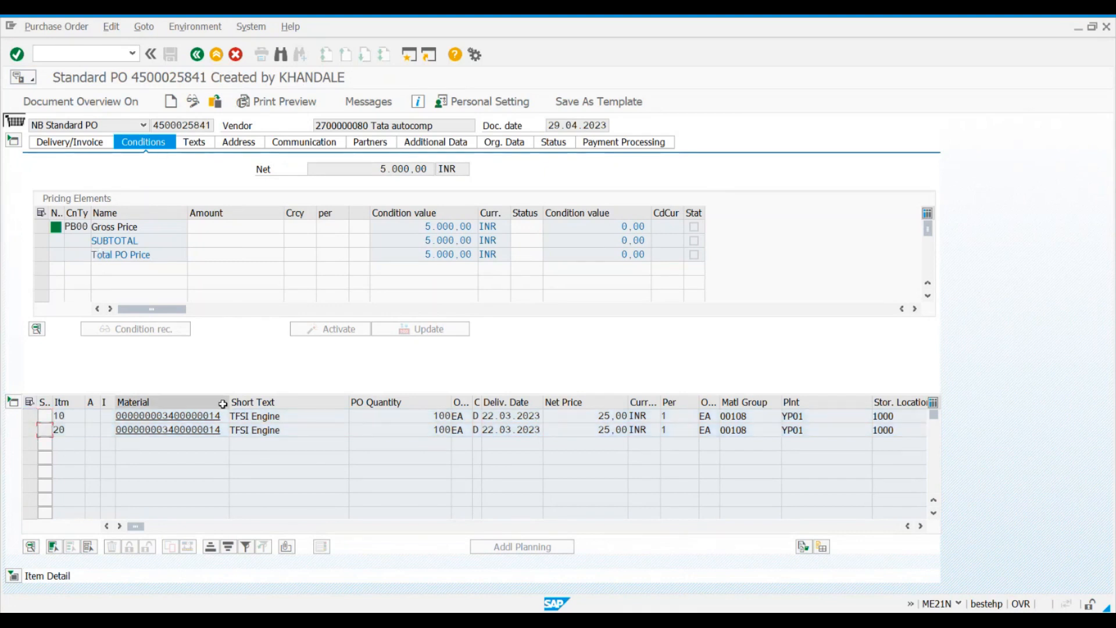
pyautogui.moveTo(226, 402); pyautogui.dragTo(253, 402)
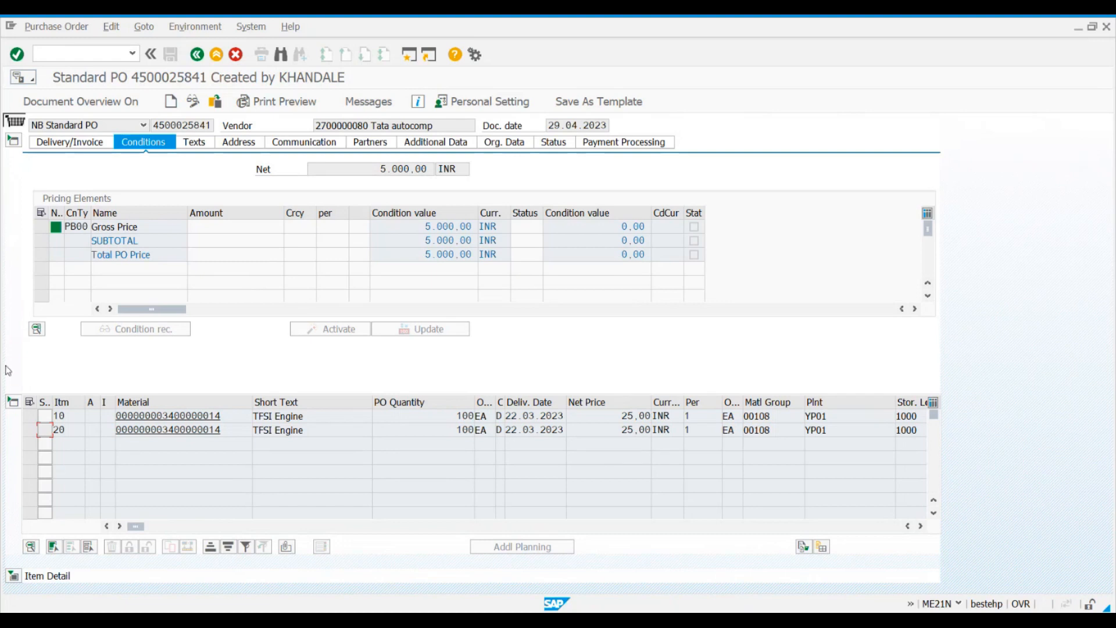
# Step: Collapse the header, expand the item detail and display the pricing conditions of item 10
pyautogui.click(12, 143)
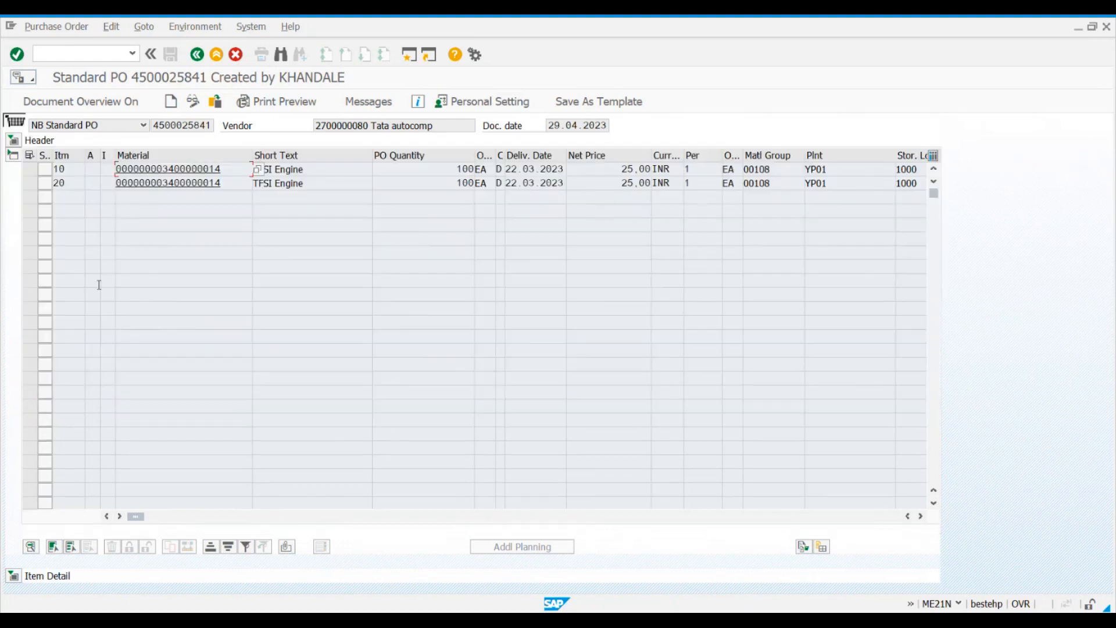
pyautogui.click(12, 575)
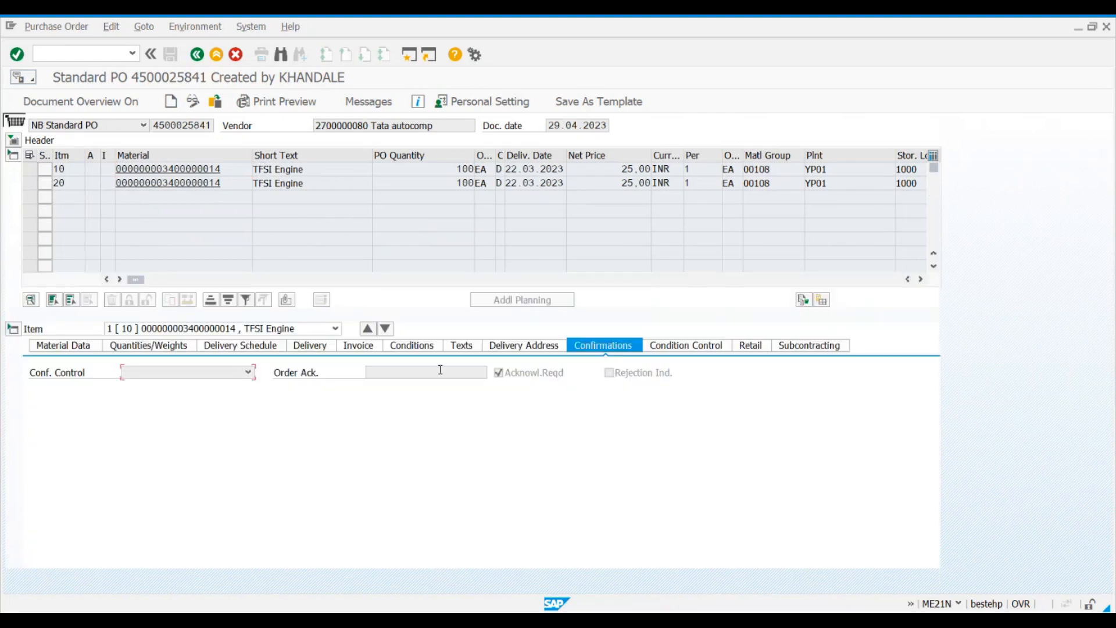
pyautogui.click(412, 345)
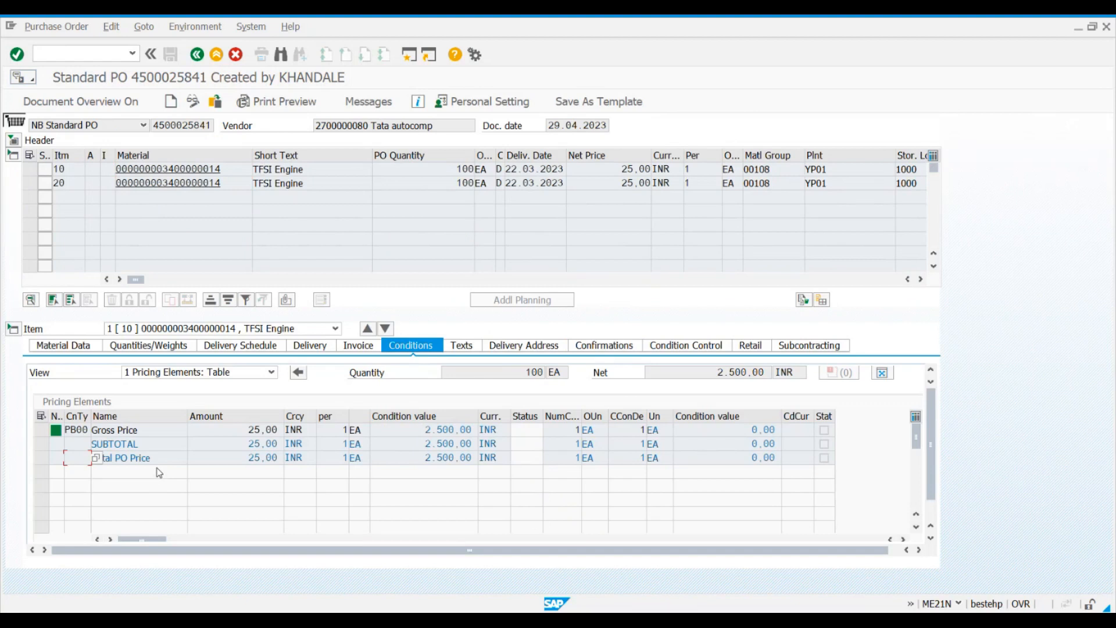
# Step: Collapse the item overview and item detail, reopen the header and browse its text types
pyautogui.click(14, 158)
pyautogui.click(14, 168)
pyautogui.click(13, 141)
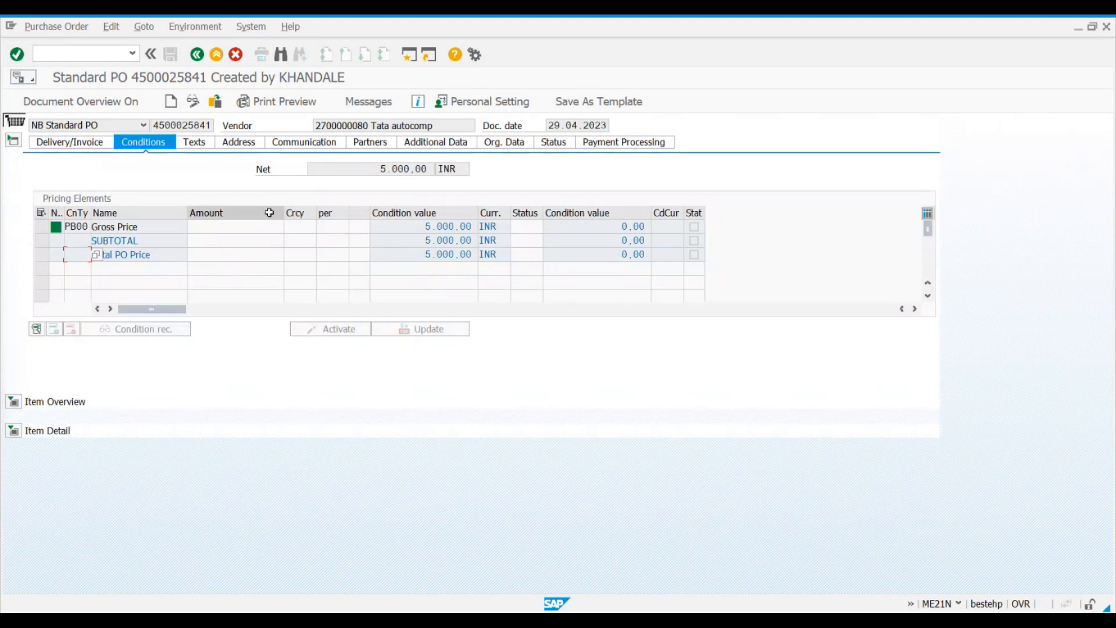
pyautogui.click(201, 145)
pyautogui.click(231, 189)
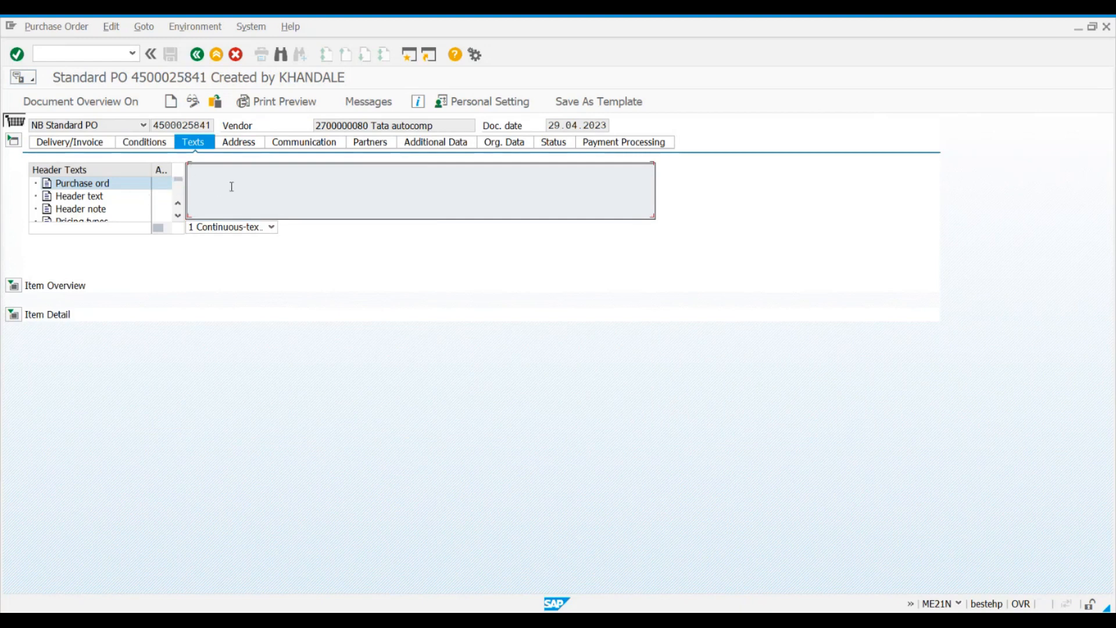
pyautogui.scroll(-1, 110, 209)
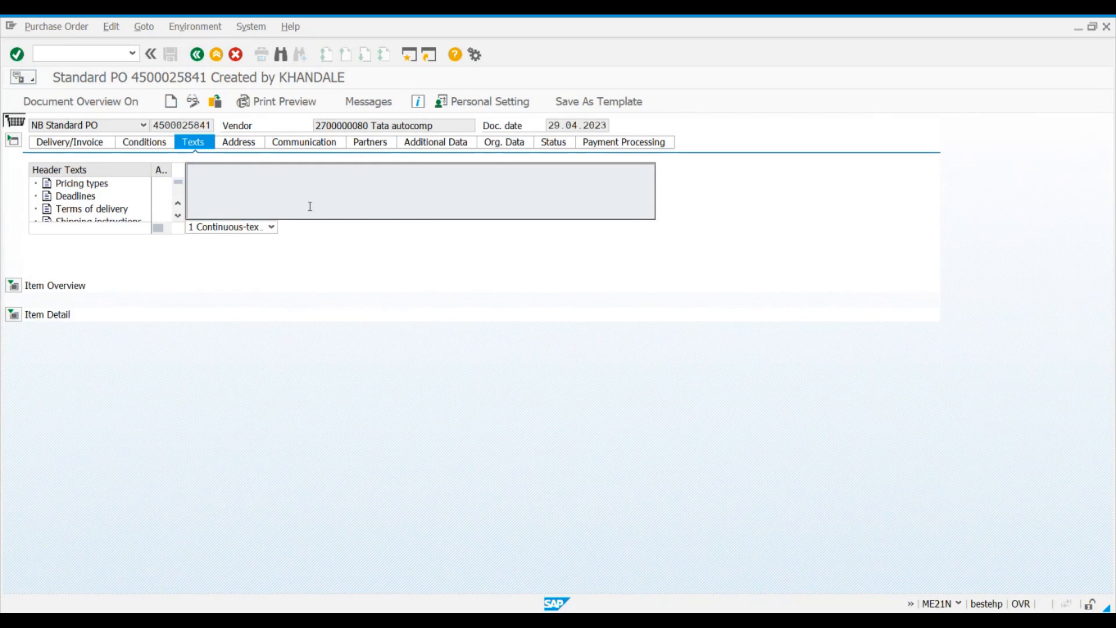
# Step: Review the header's address, communication, partner and additional data
pyautogui.click(253, 145)
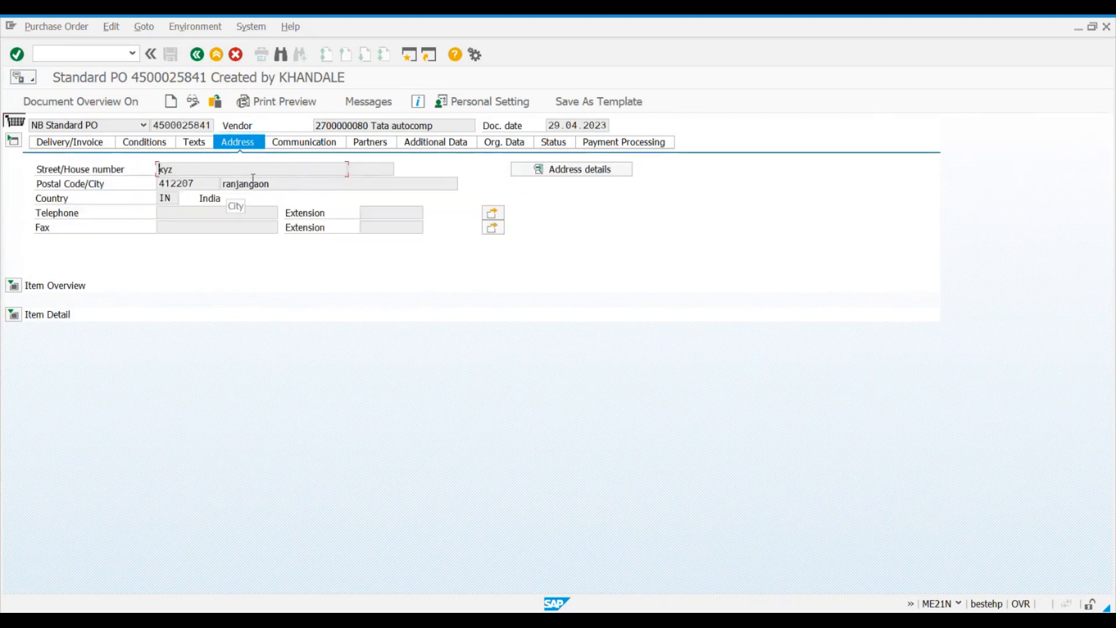
pyautogui.click(322, 145)
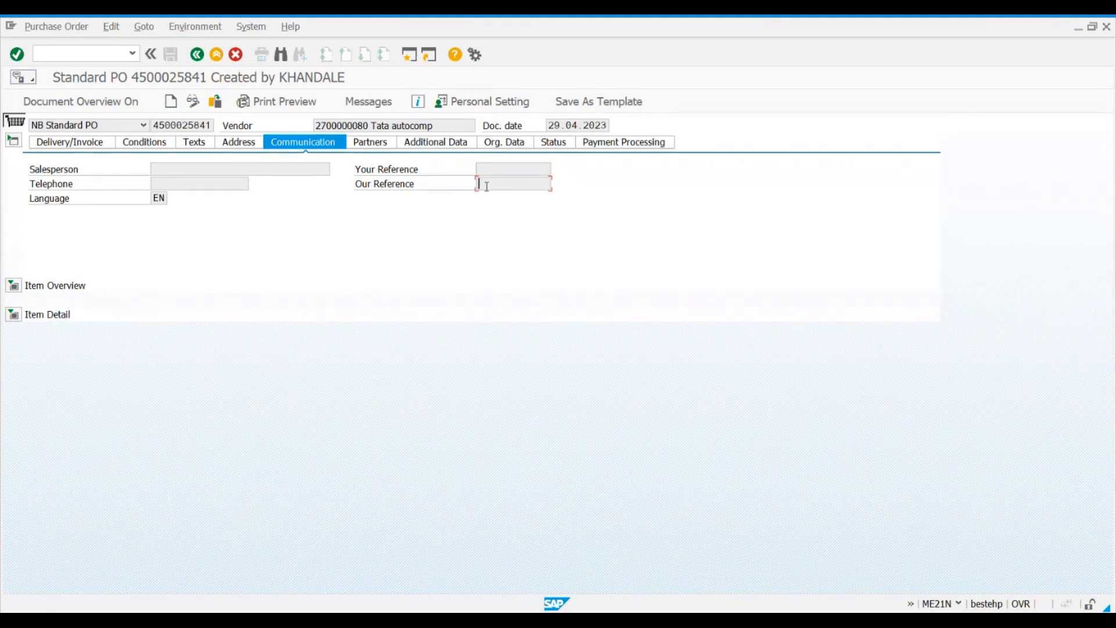
pyautogui.click(257, 168)
pyautogui.click(368, 143)
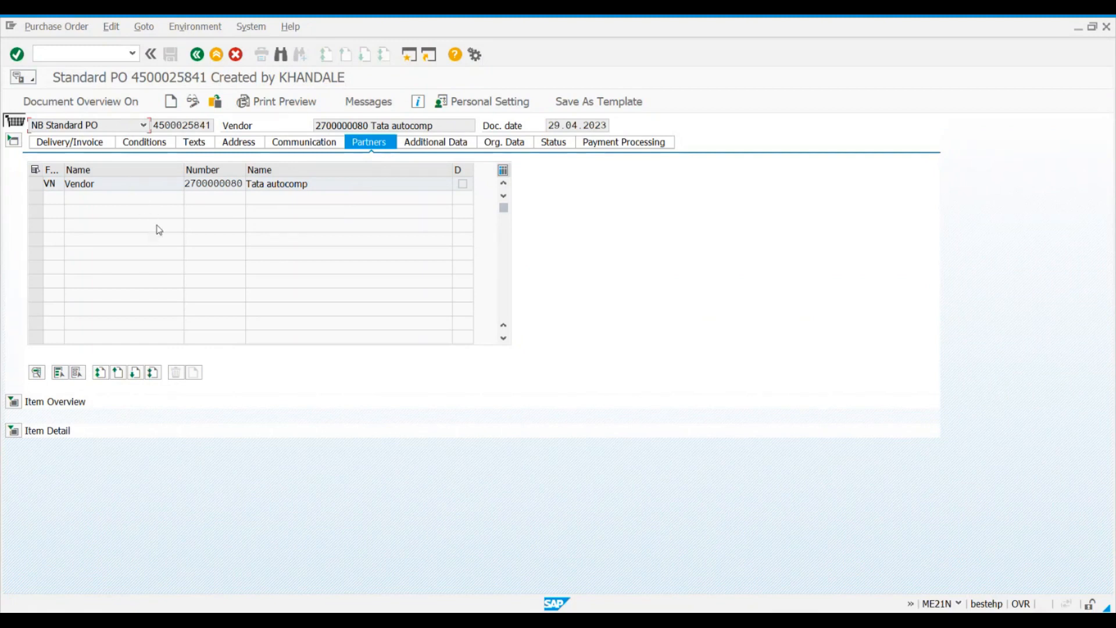
pyautogui.click(453, 145)
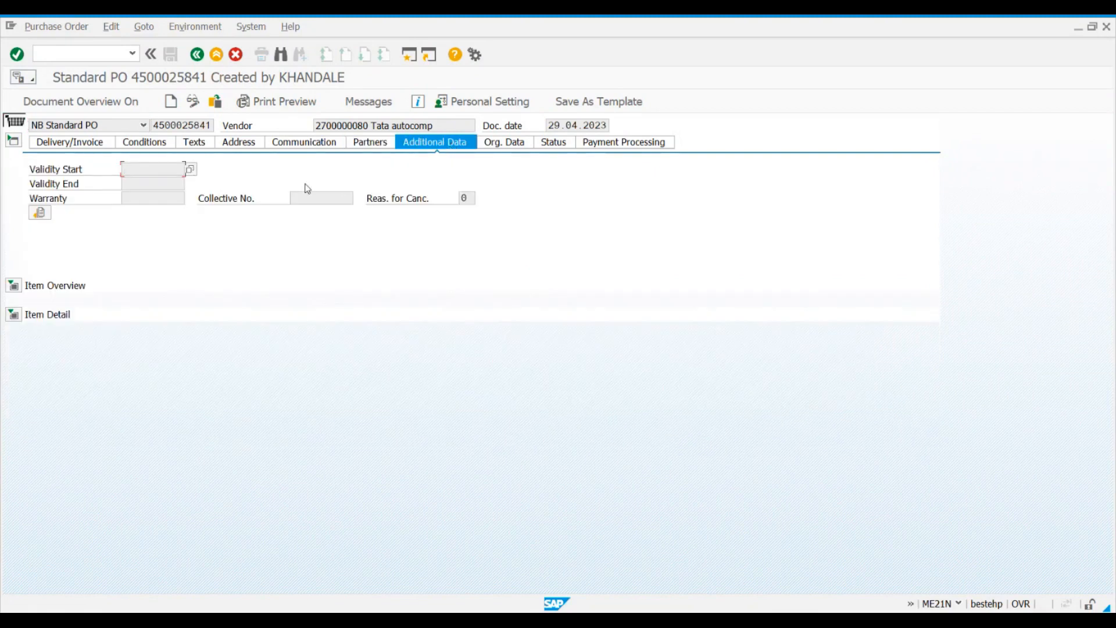
# Step: Examine the header's purchasing organization, purchasing group and company code, and expand the item overview below
pyautogui.click(502, 145)
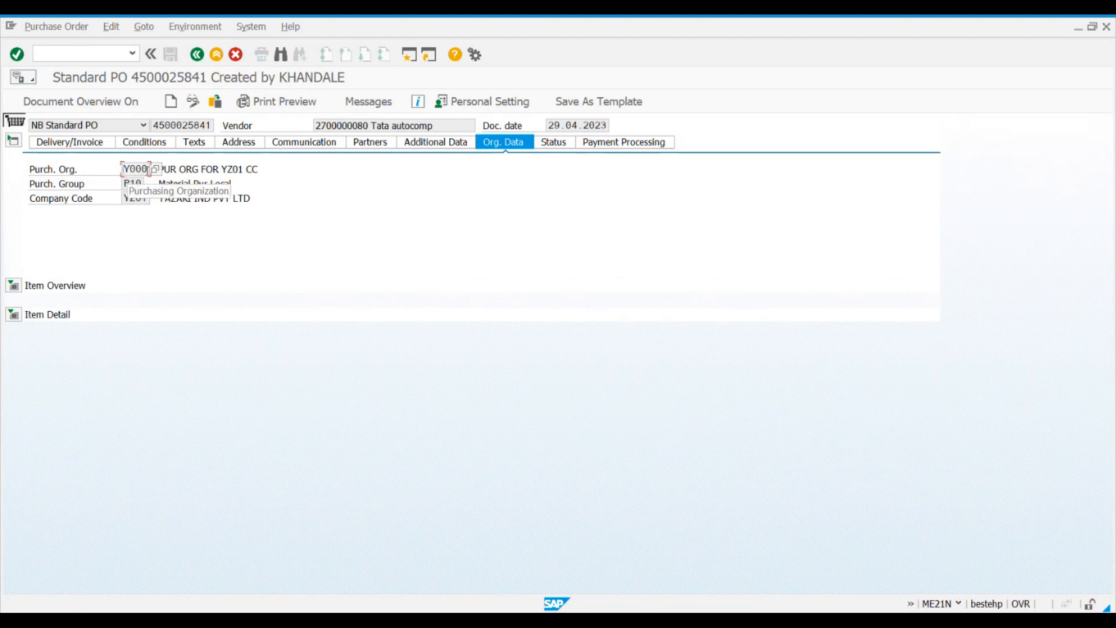
pyautogui.click(136, 185)
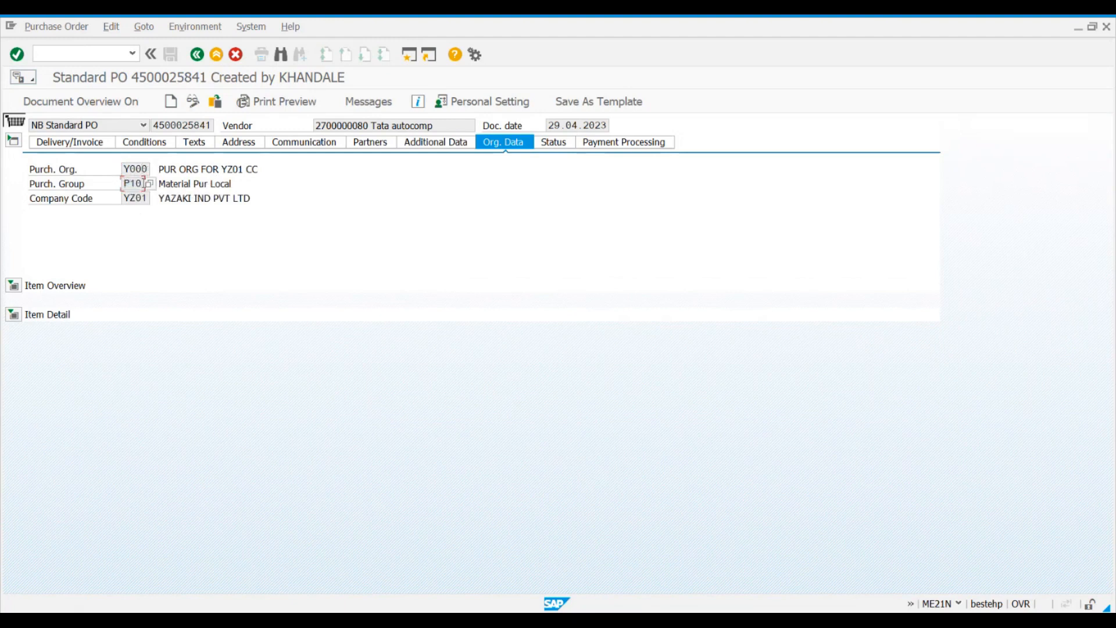
pyautogui.click(129, 198)
pyautogui.click(13, 284)
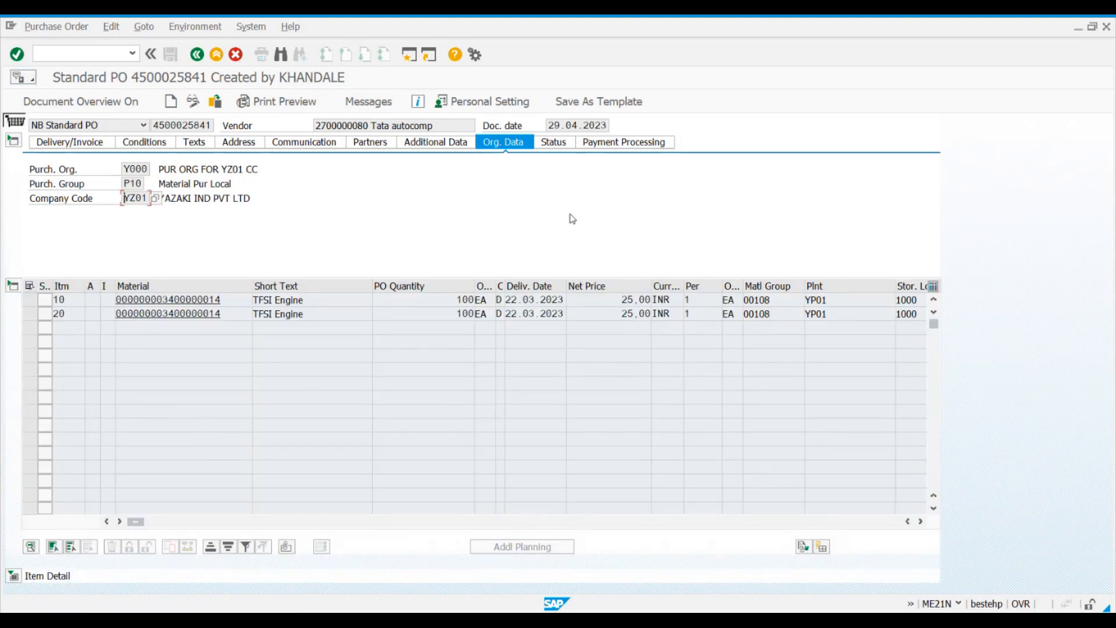
# Step: Examine the order's delivery and invoicing status, and display the payment processing data
pyautogui.click(564, 146)
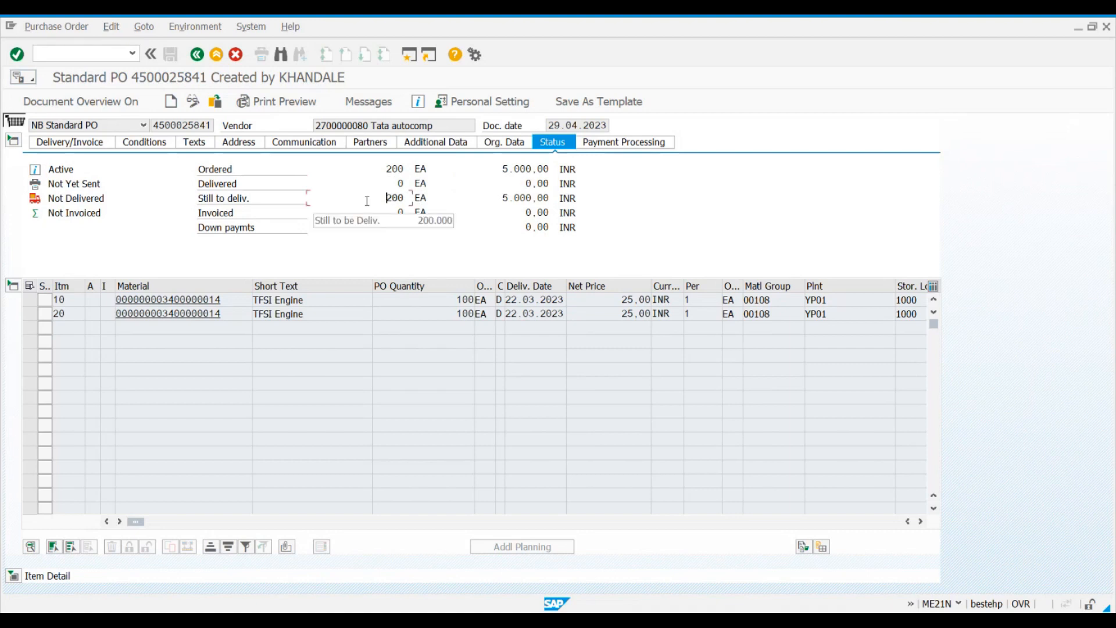
pyautogui.press('Tab')
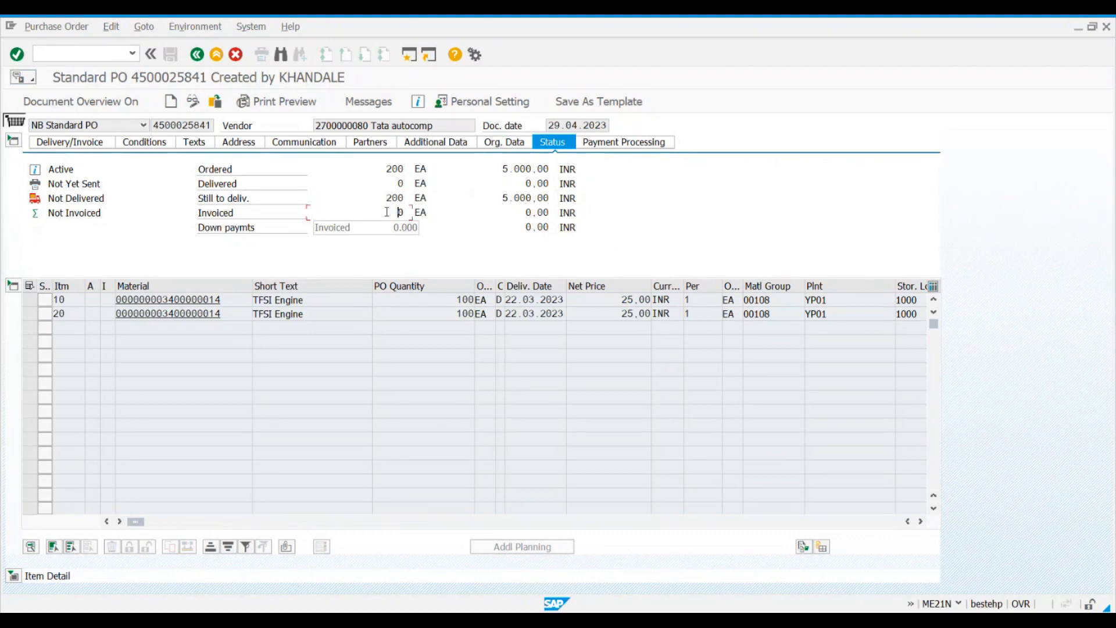
pyautogui.click(630, 144)
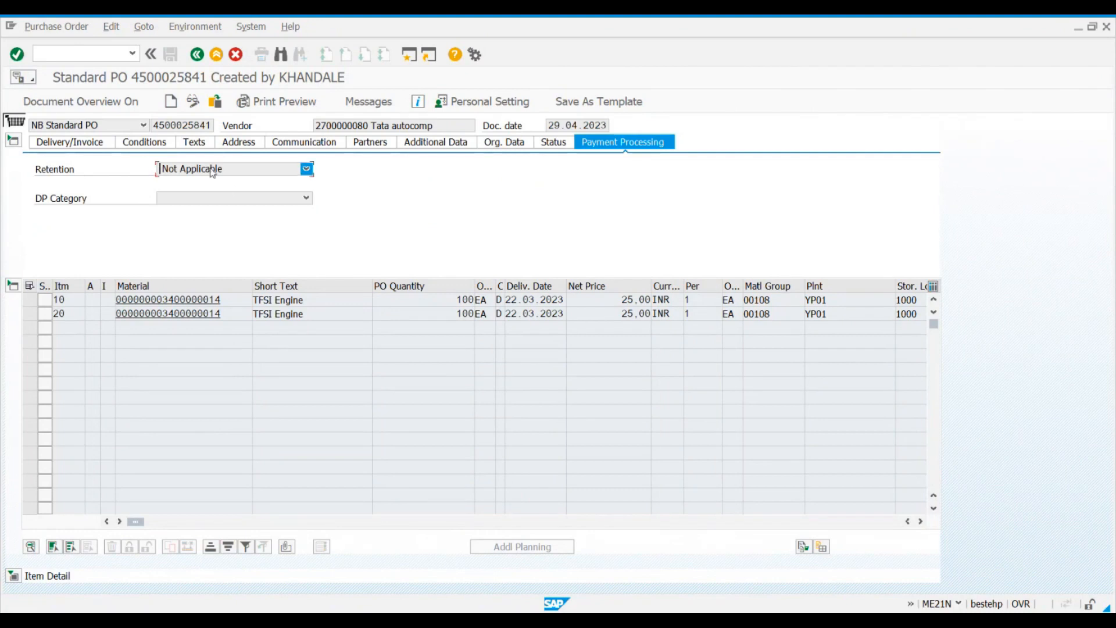
# Step: Collapse and reopen the header and display its organizational data again
pyautogui.click(13, 140)
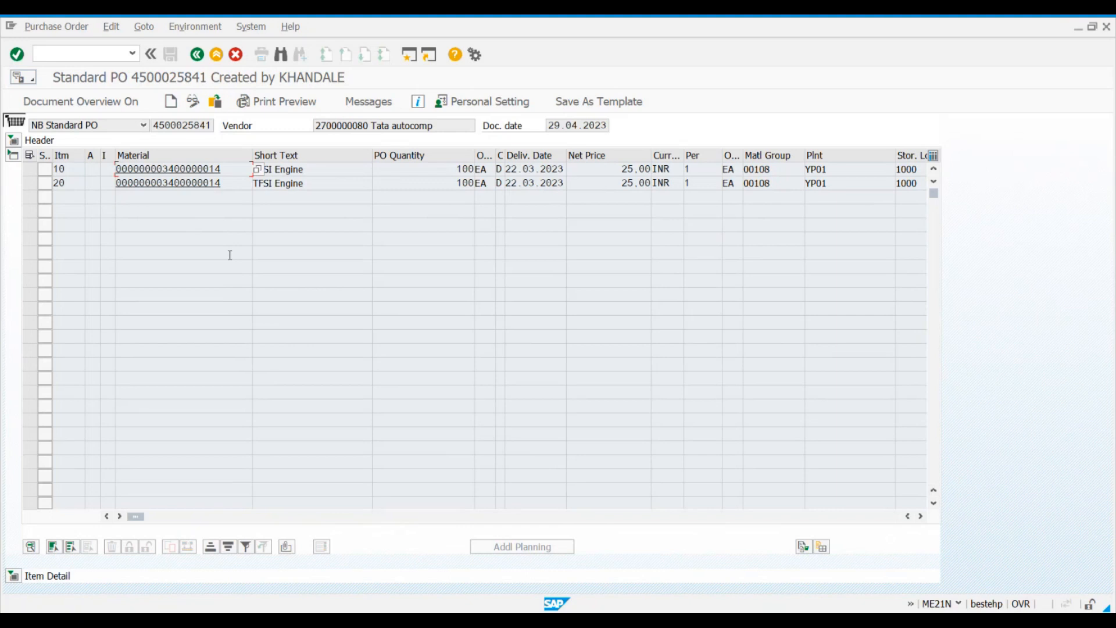
pyautogui.click(13, 140)
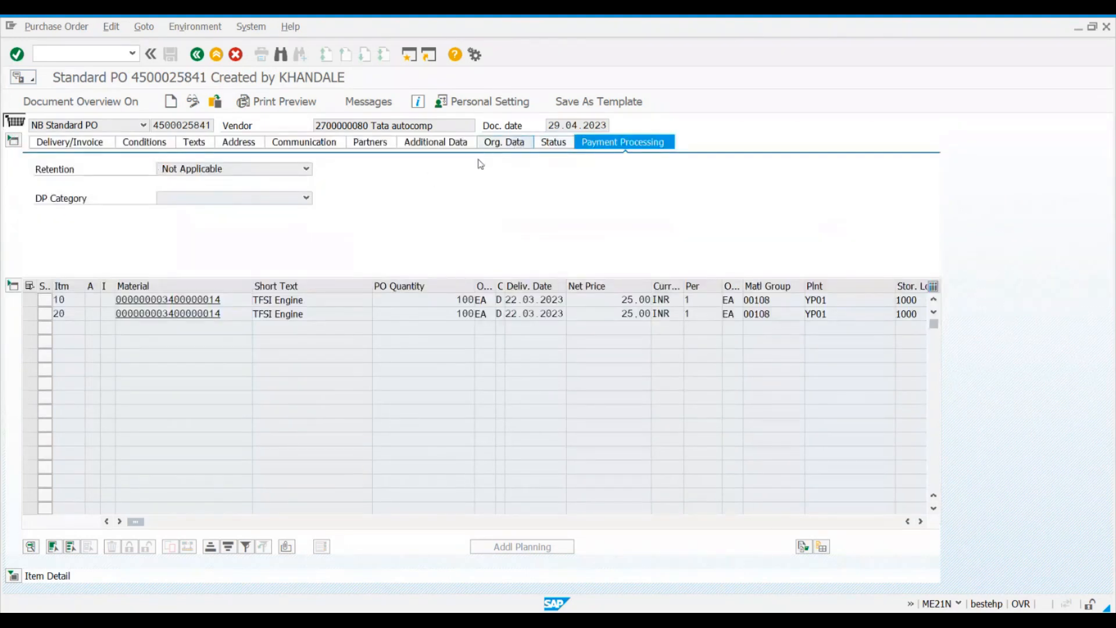
pyautogui.click(516, 144)
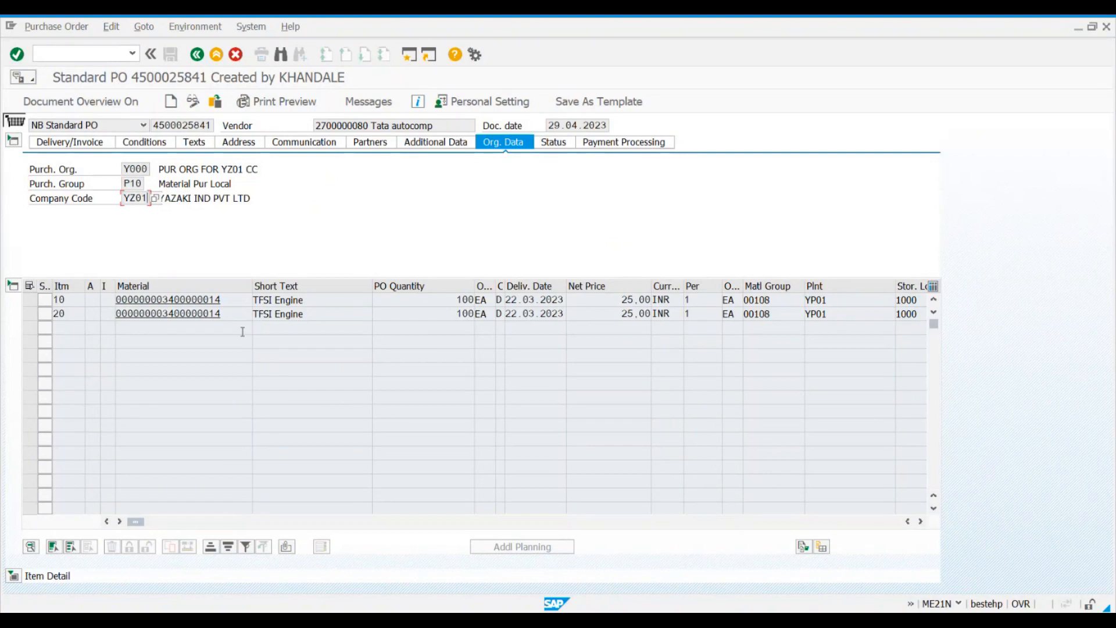
# Step: Examine the material, short text, PO quantity, order unit and delivery date fields of item 10
pyautogui.click(218, 301)
pyautogui.click(331, 299)
pyautogui.click(447, 295)
pyautogui.click(482, 299)
pyautogui.click(507, 299)
# Step: Widen the delivery date category column in the item overview and look up its available date formats
pyautogui.moveTo(504, 286); pyautogui.dragTo(528, 285)
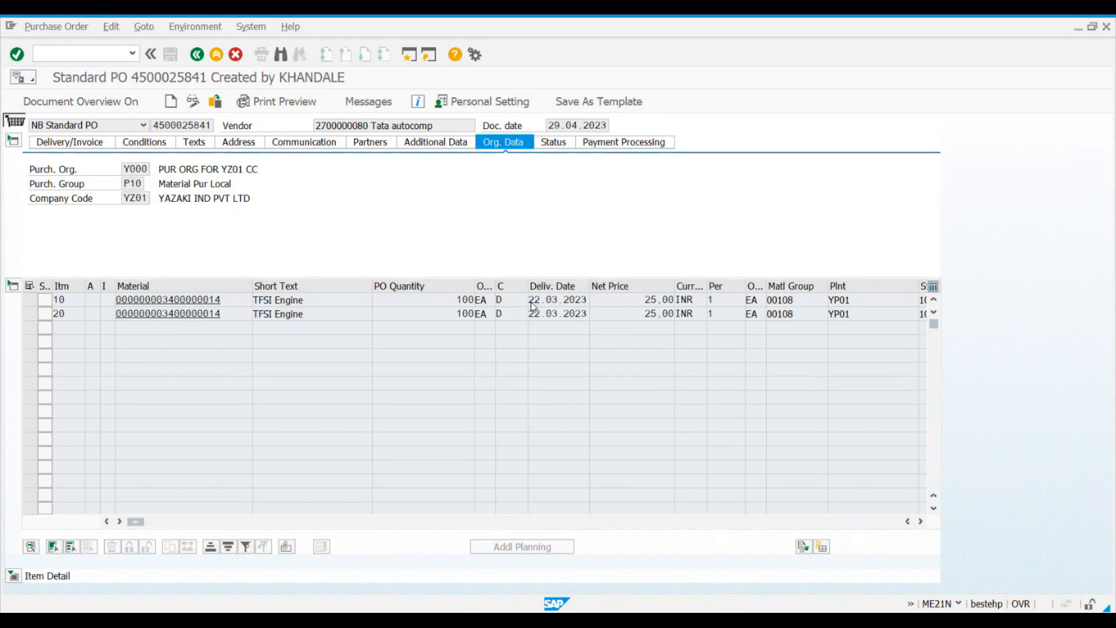
pyautogui.press('F4')
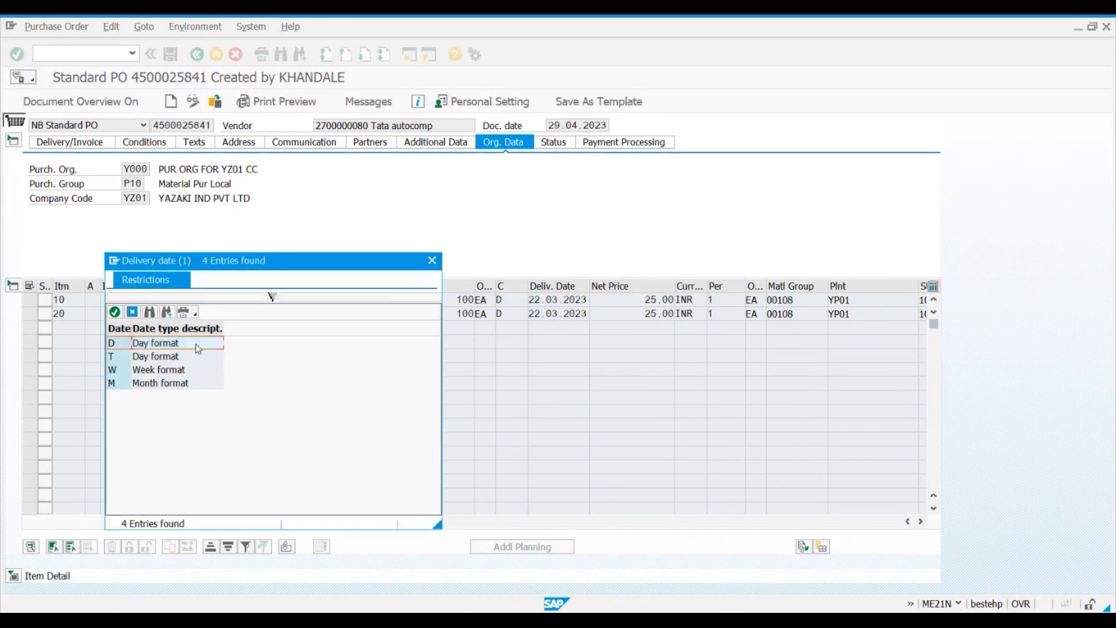
pyautogui.click(432, 261)
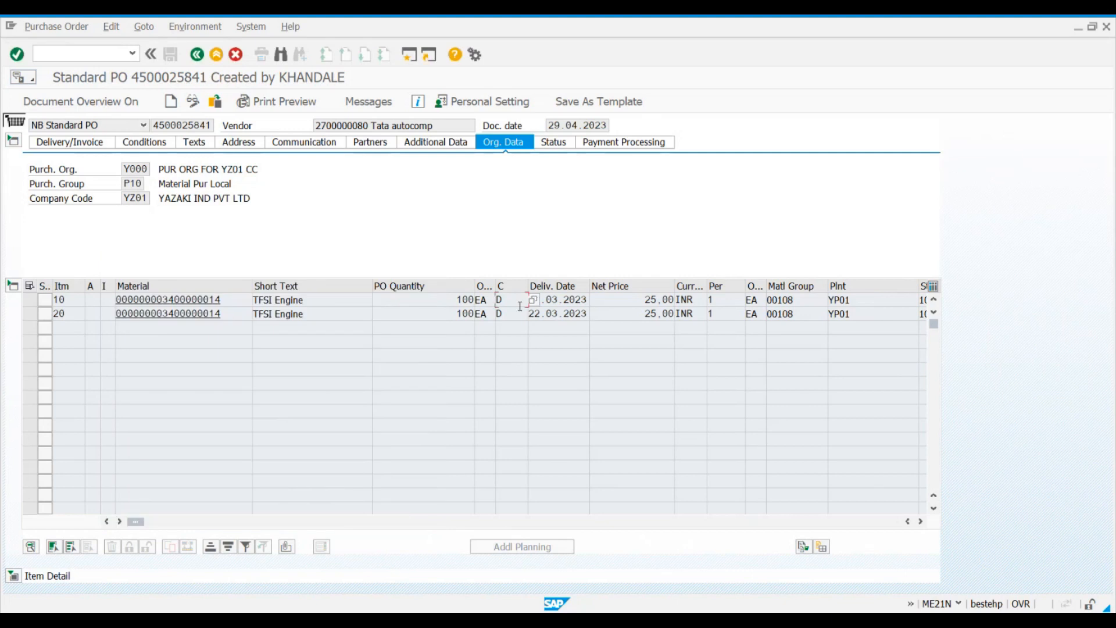
# Step: Examine item 10's delivery date, net price, currency, price unit and order price unit
pyautogui.click(545, 300)
pyautogui.click(239, 300)
pyautogui.click(638, 301)
pyautogui.click(695, 301)
pyautogui.click(717, 300)
pyautogui.moveTo(630, 294); pyautogui.dragTo(671, 294)
pyautogui.click(758, 300)
pyautogui.click(726, 298)
# Step: Examine item 10's plant, storage location, batch and requisitioner in the item overview
pyautogui.click(920, 521)
pyautogui.click(920, 520)
pyautogui.click(920, 521)
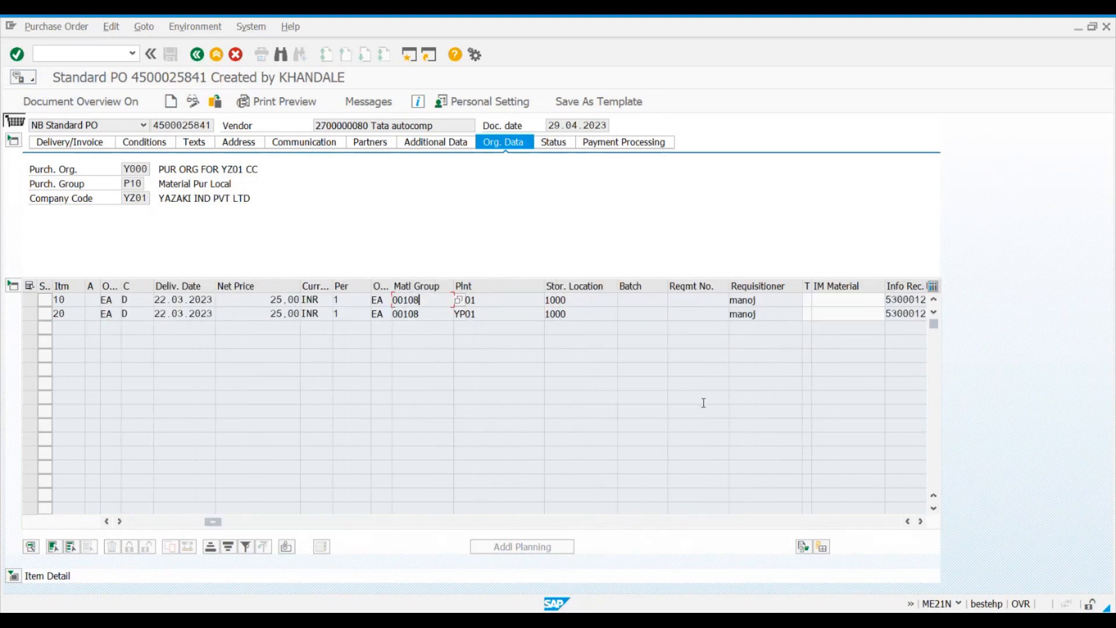
pyautogui.click(469, 285)
pyautogui.click(485, 299)
pyautogui.click(584, 300)
pyautogui.click(656, 298)
pyautogui.click(773, 299)
pyautogui.click(646, 298)
pyautogui.click(781, 301)
pyautogui.click(75, 301)
pyautogui.click(771, 300)
# Step: Widen the purchase requisition column in the item overview and examine item 10's requisition and outline agreement fields
pyautogui.click(921, 521)
pyautogui.click(921, 521)
pyautogui.click(921, 521)
pyautogui.click(921, 521)
pyautogui.click(921, 521)
pyautogui.click(921, 521)
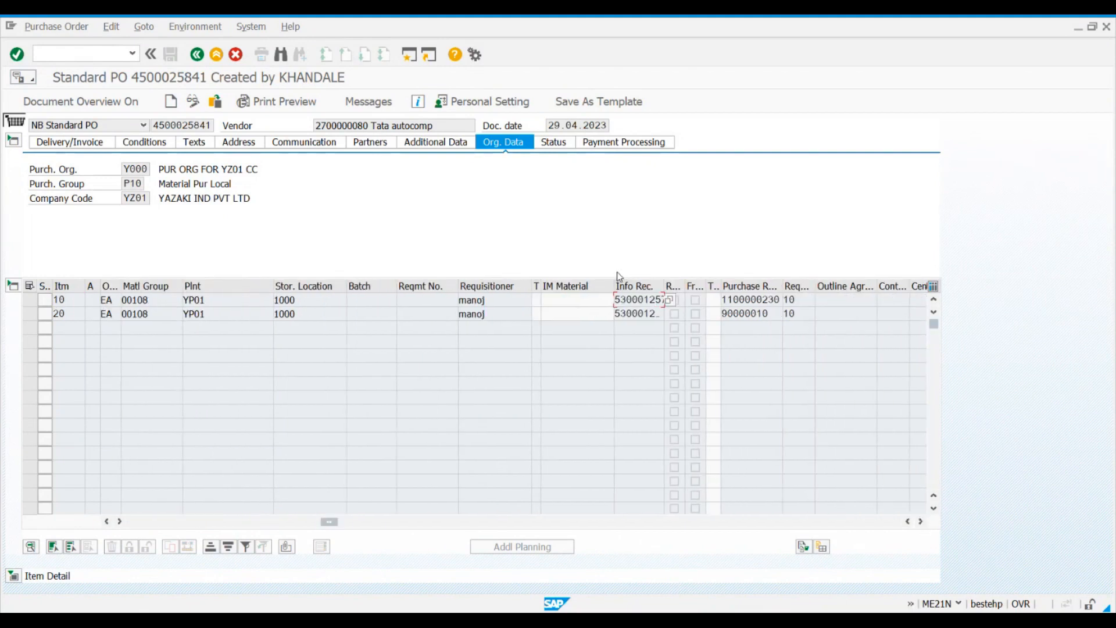
pyautogui.click(774, 299)
pyautogui.moveTo(783, 284); pyautogui.dragTo(800, 282)
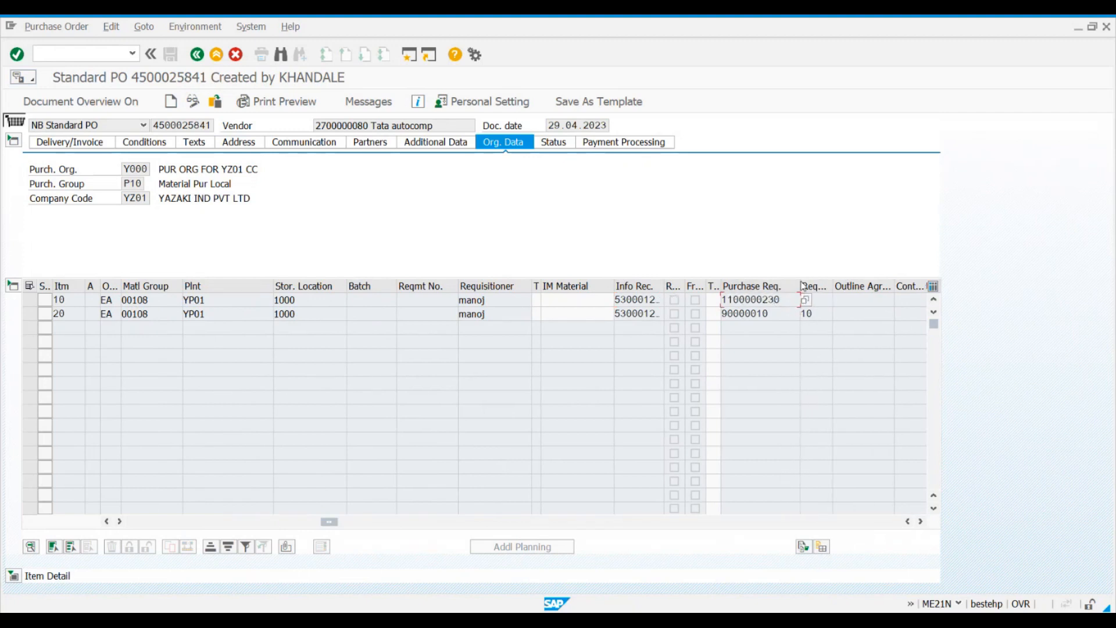
pyautogui.click(784, 301)
pyautogui.click(847, 301)
# Step: Browse the remaining item overview columns beyond the outline agreement and return to the first columns
pyautogui.click(921, 521)
pyautogui.click(921, 522)
pyautogui.click(922, 522)
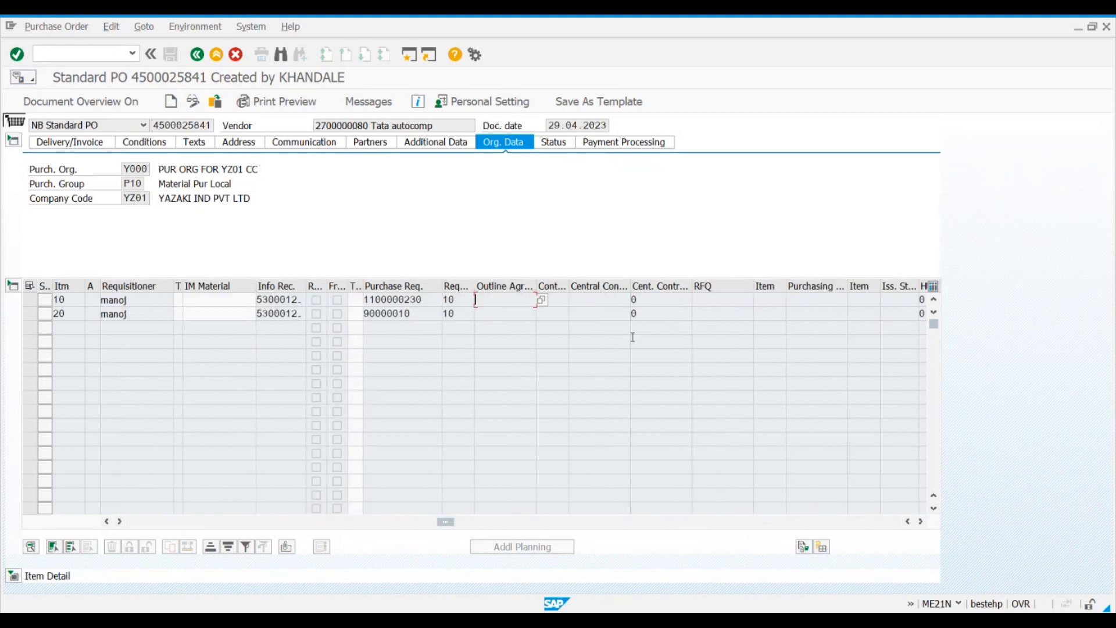
pyautogui.click(921, 522)
pyautogui.click(921, 522)
pyautogui.moveTo(523, 522); pyautogui.dragTo(111, 498)
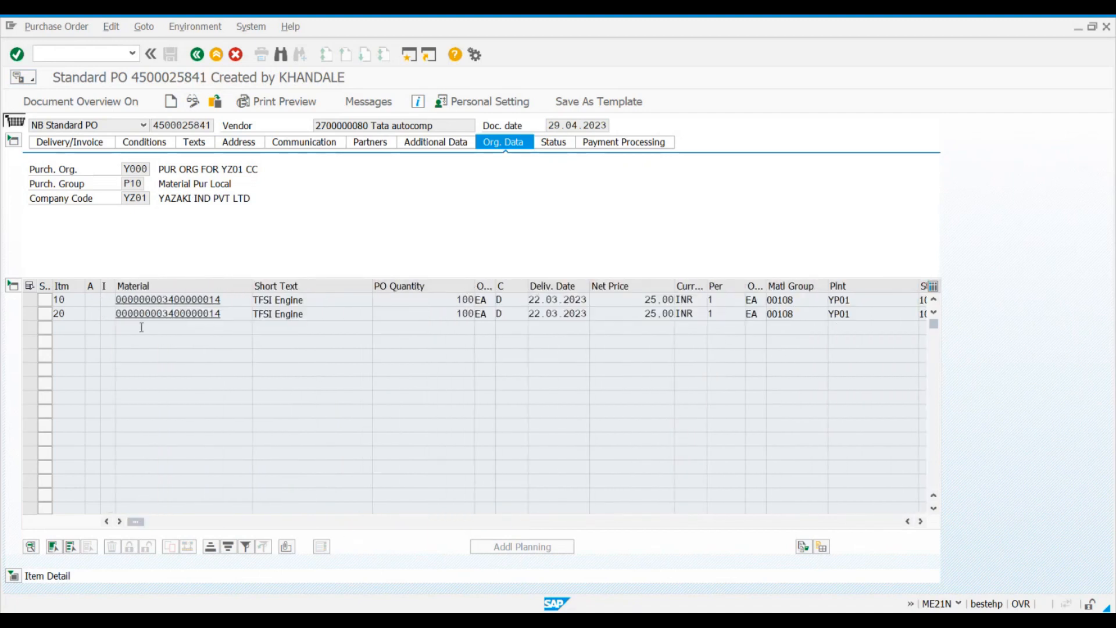
# Step: Collapse the item overview, display the material data in item 10's detail and show the header above it
pyautogui.click(12, 140)
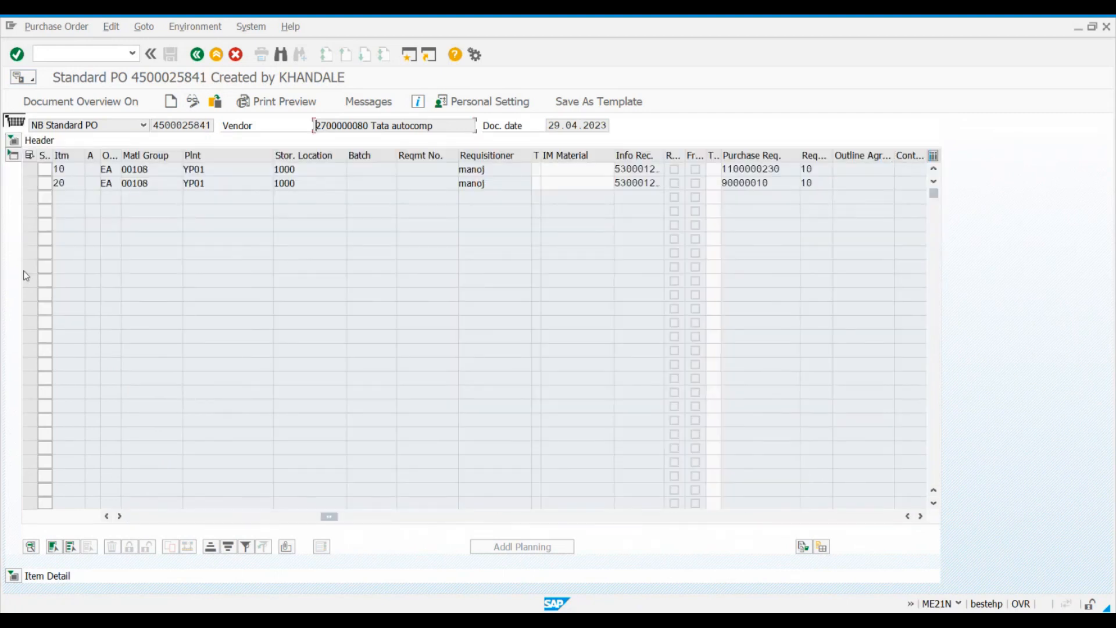
pyautogui.click(13, 155)
pyautogui.click(12, 183)
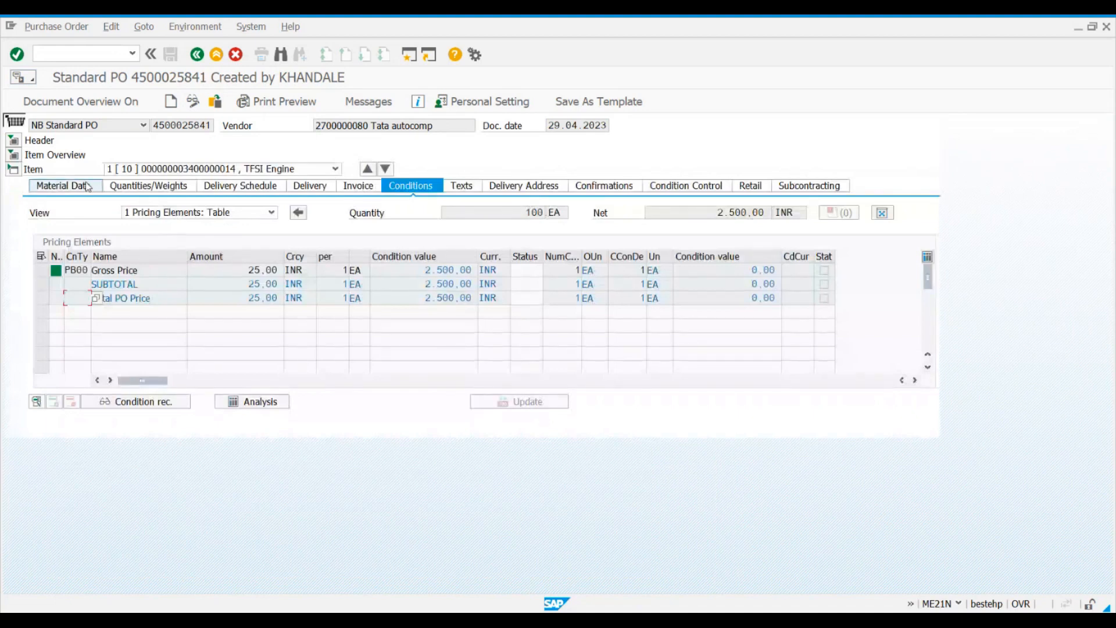
pyautogui.click(63, 186)
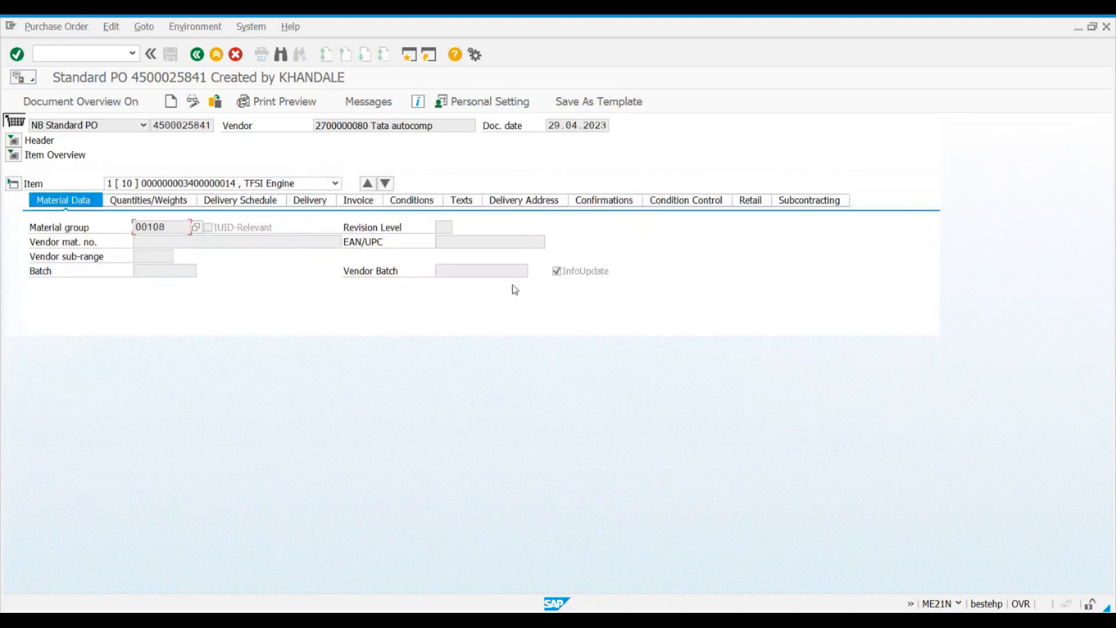
pyautogui.click(12, 140)
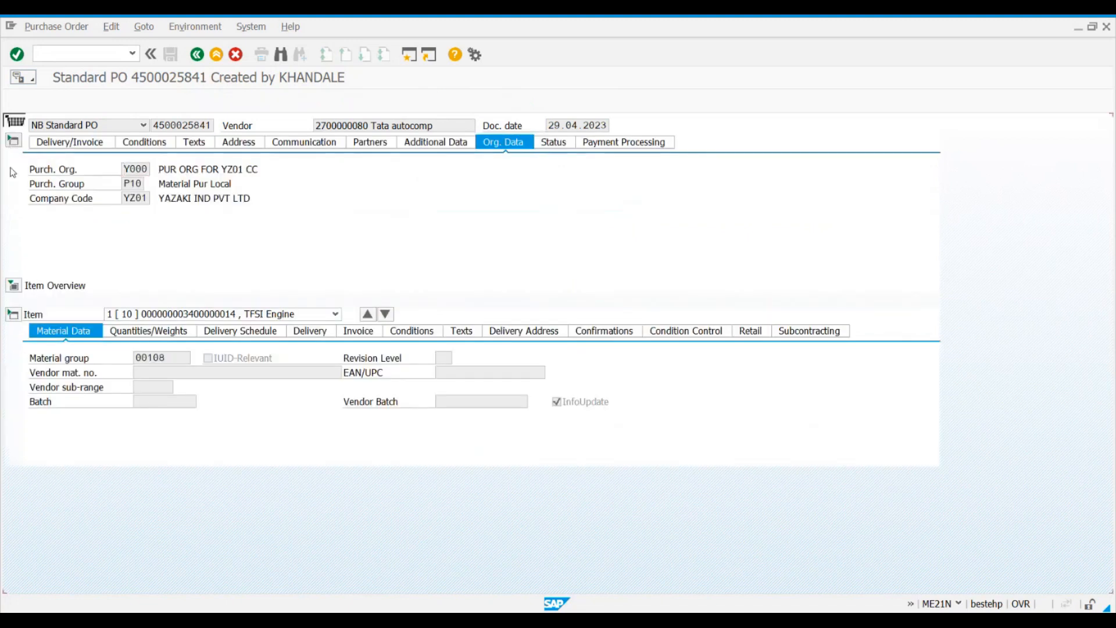
# Step: Collapse the header, expand the item overview, and select item 10 with the material and short text columns in view
pyautogui.click(13, 141)
pyautogui.click(12, 154)
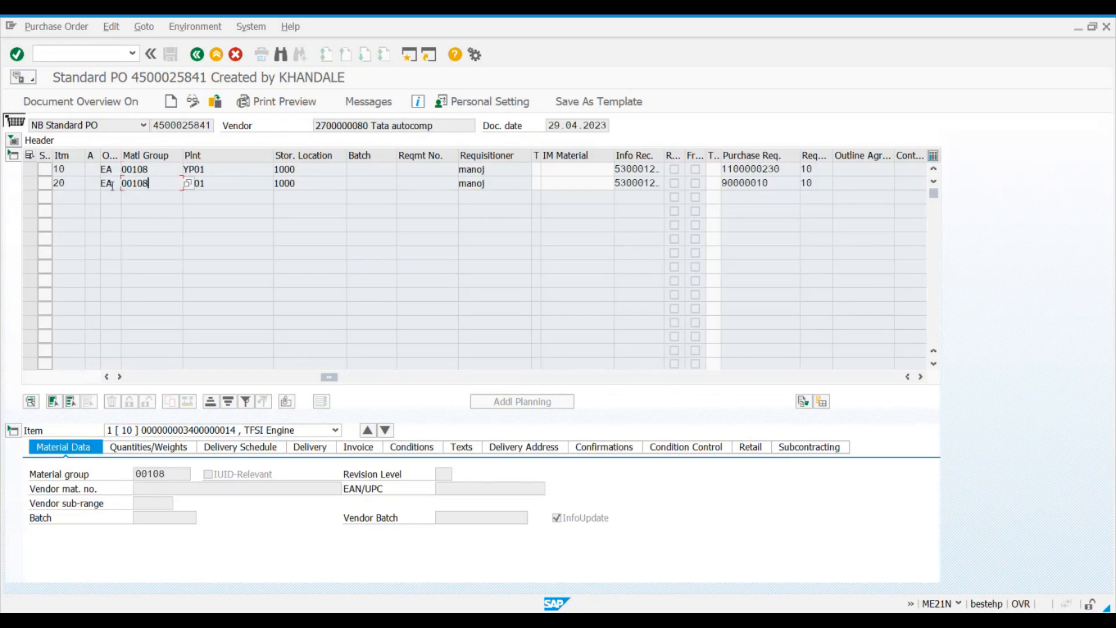
pyautogui.click(29, 169)
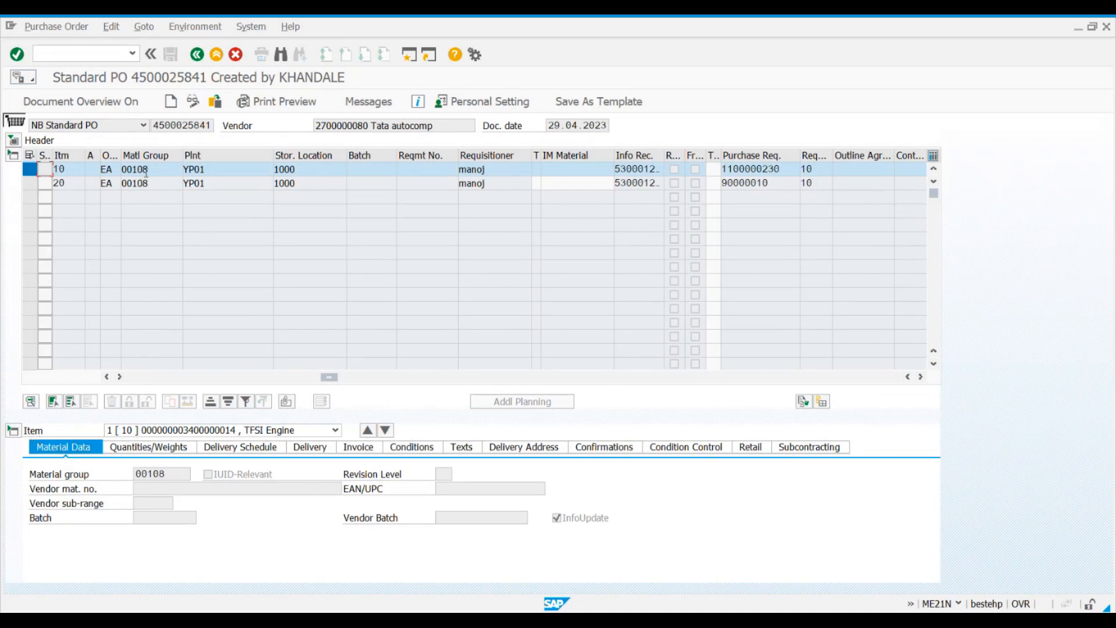
pyautogui.moveTo(331, 379); pyautogui.dragTo(138, 378)
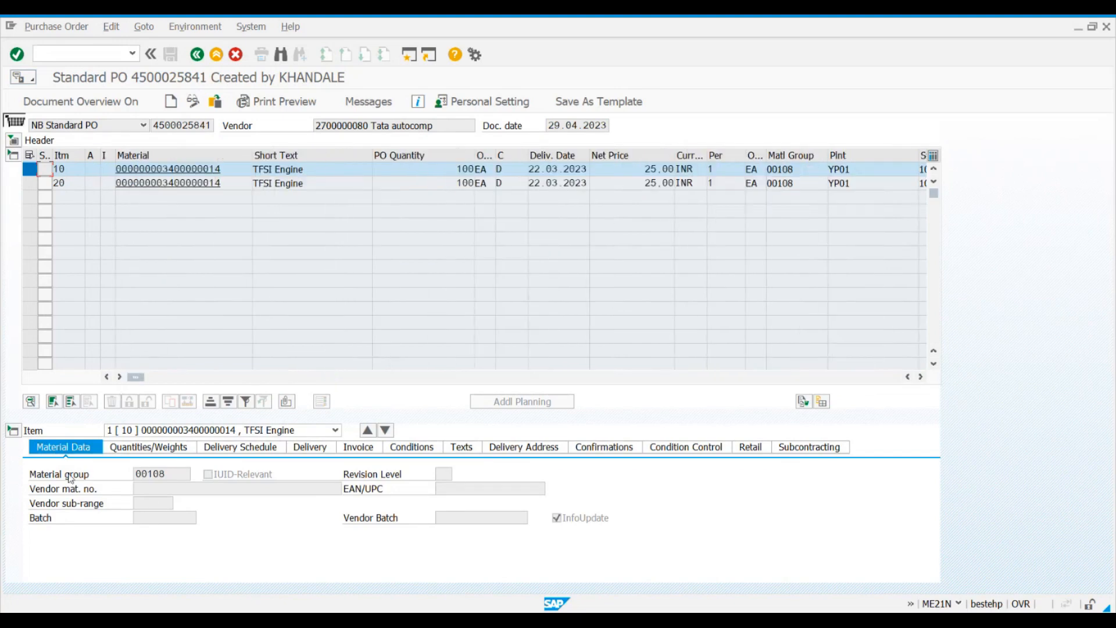
# Step: Examine item 10's material group, vendor material number, batch, revision level and EAN/UPC fields in the material data
pyautogui.click(173, 475)
pyautogui.moveTo(173, 475); pyautogui.dragTo(130, 476)
pyautogui.click(130, 477)
pyautogui.click(155, 493)
pyautogui.click(145, 520)
pyautogui.click(443, 475)
pyautogui.click(441, 487)
# Step: Display item 10's quantities and weights and examine the PO quantity, net weight and gross weight
pyautogui.click(132, 449)
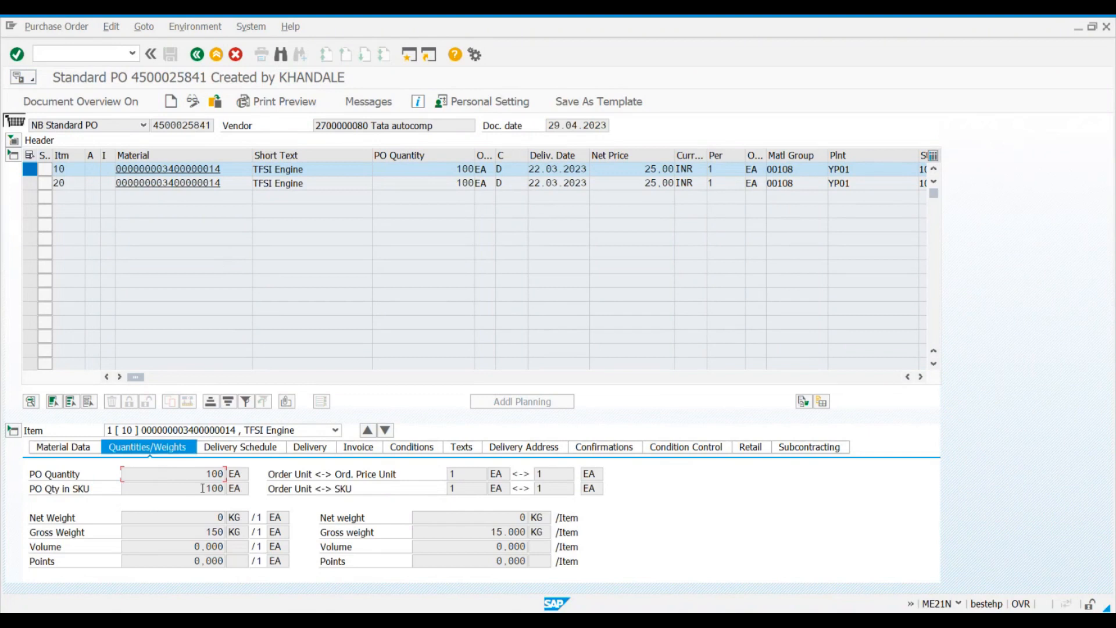
pyautogui.moveTo(186, 473); pyautogui.dragTo(231, 474)
pyautogui.click(182, 521)
pyautogui.click(169, 533)
# Step: Display item 10's delivery schedule and examine the delivery date, scheduled quantity and open quantity
pyautogui.click(240, 452)
pyautogui.click(88, 491)
pyautogui.click(189, 490)
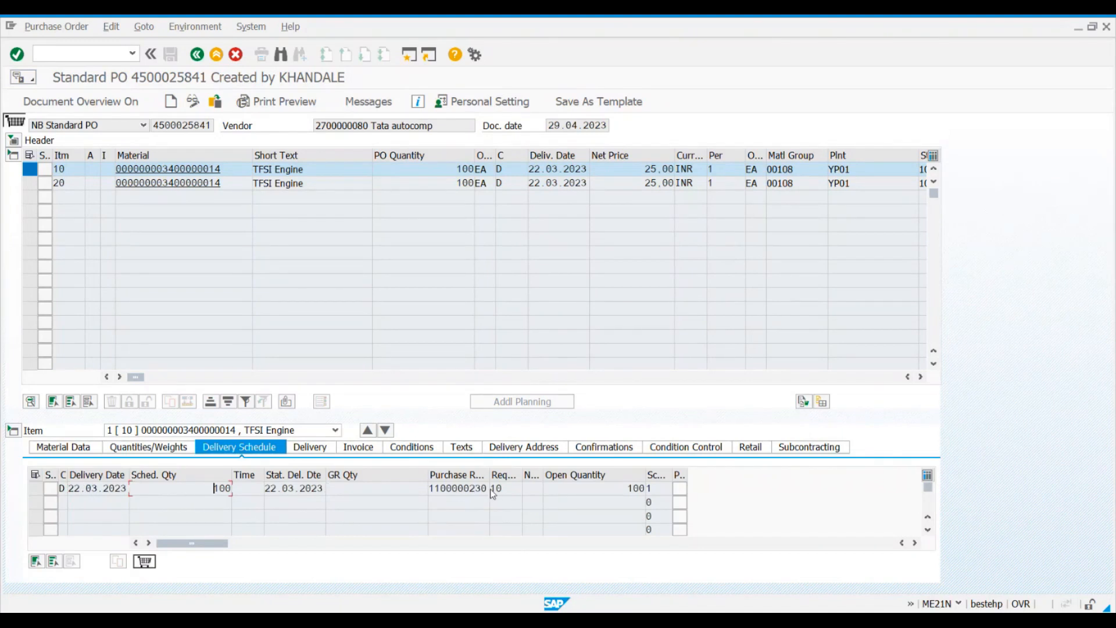
pyautogui.click(625, 490)
# Step: Display item 10's delivery data and view the available shipping instructions without choosing one
pyautogui.click(310, 447)
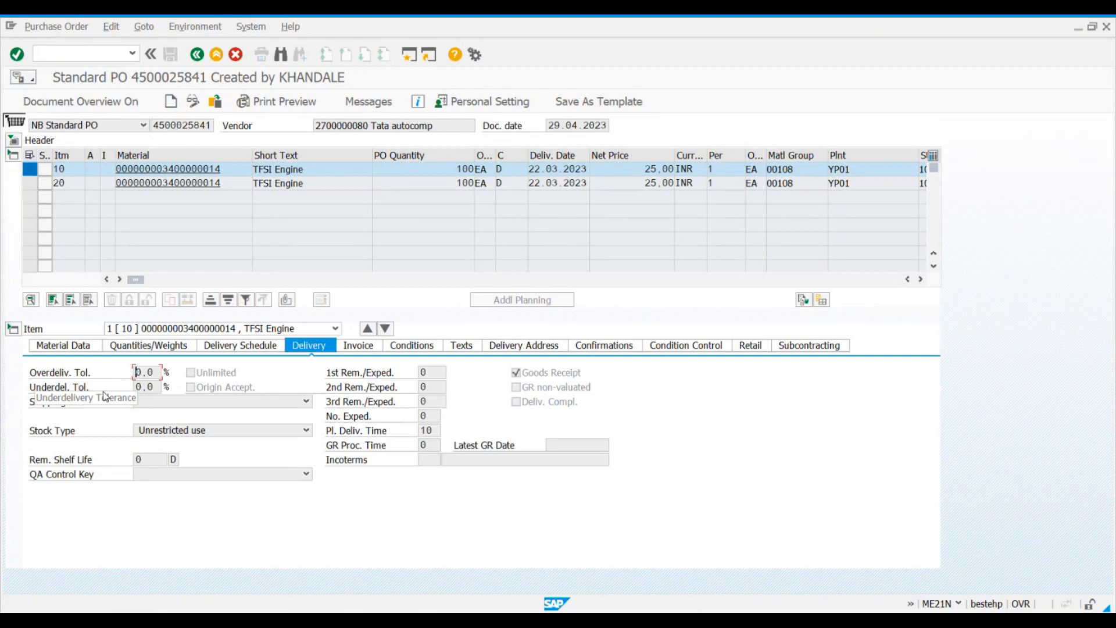
pyautogui.click(193, 405)
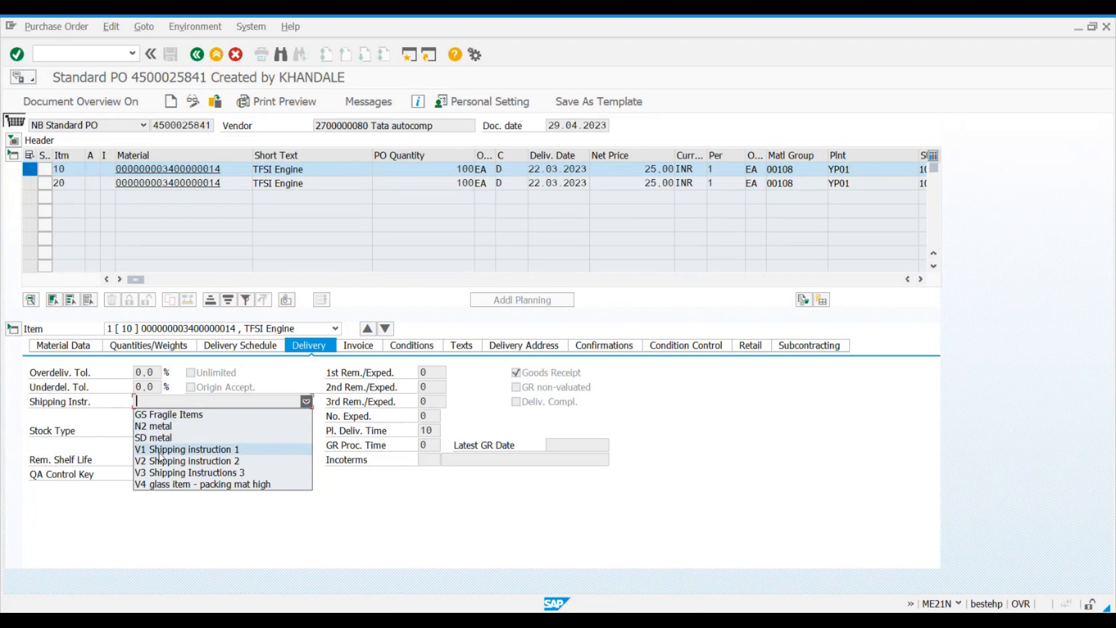
pyautogui.click(67, 441)
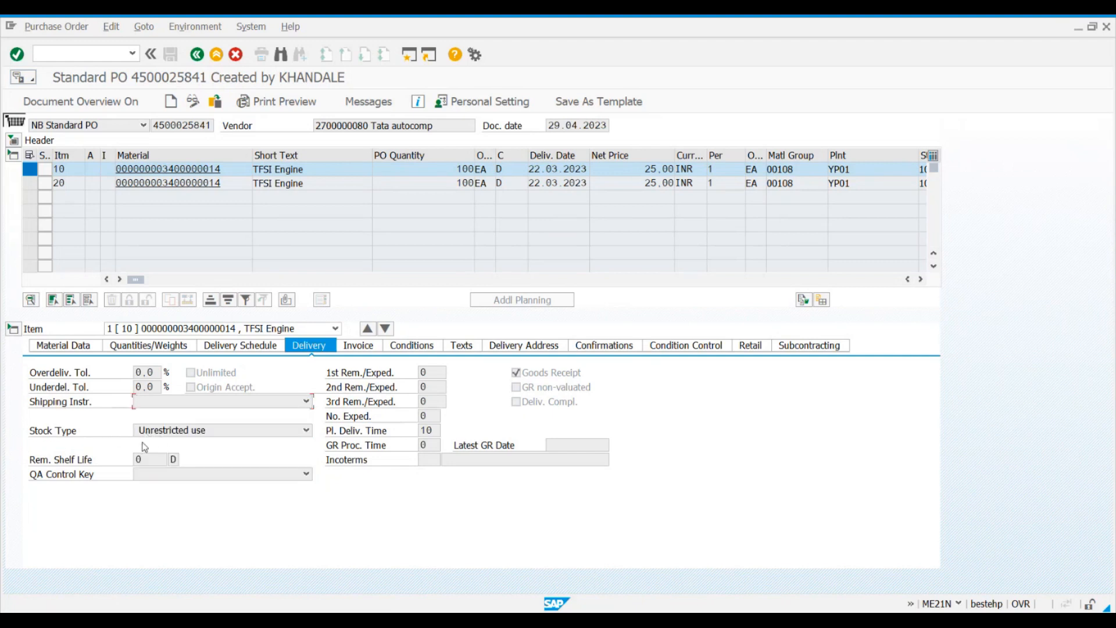
# Step: Examine item 10's remaining shelf life, QA control key, reminder, planned delivery time and GR processing time fields
pyautogui.click(149, 458)
pyautogui.click(80, 475)
pyautogui.click(435, 388)
pyautogui.click(438, 431)
pyautogui.click(433, 445)
# Step: Browse the possible Incoterms for item 10, including CPT, CFR, FH and FOB, and close the list without choosing one
pyautogui.click(424, 461)
pyautogui.click(446, 459)
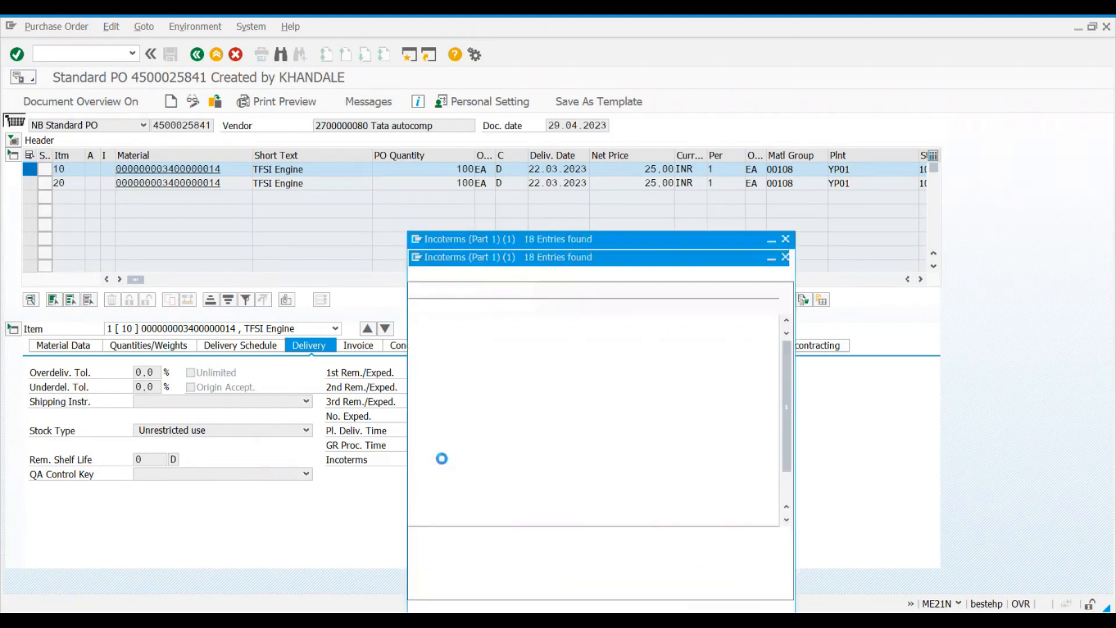
pyautogui.moveTo(526, 242); pyautogui.dragTo(484, 135)
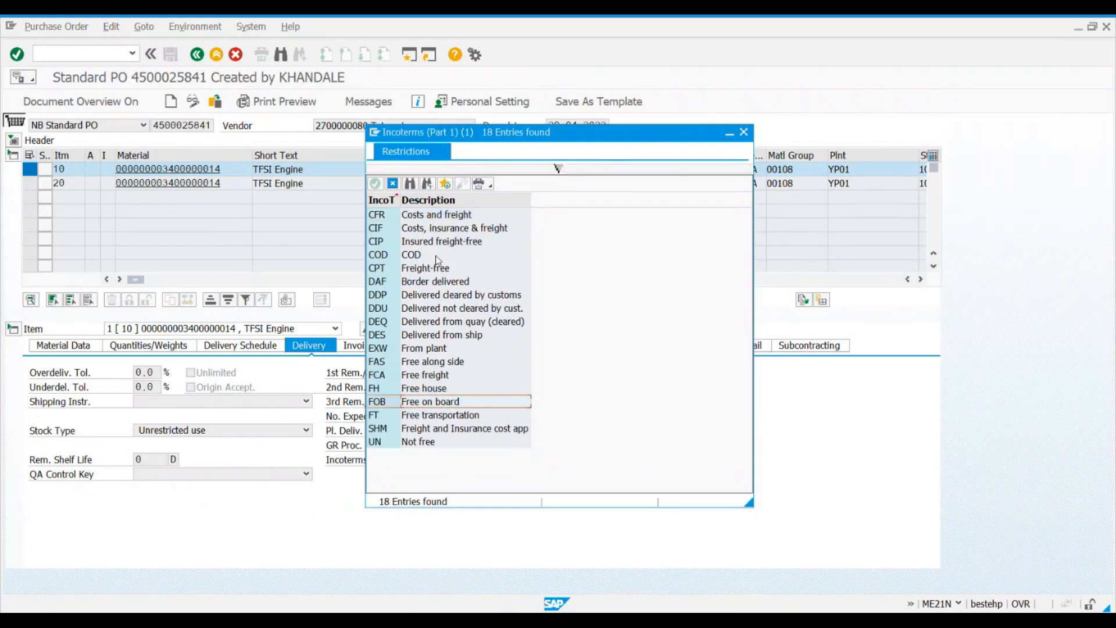
pyautogui.click(412, 269)
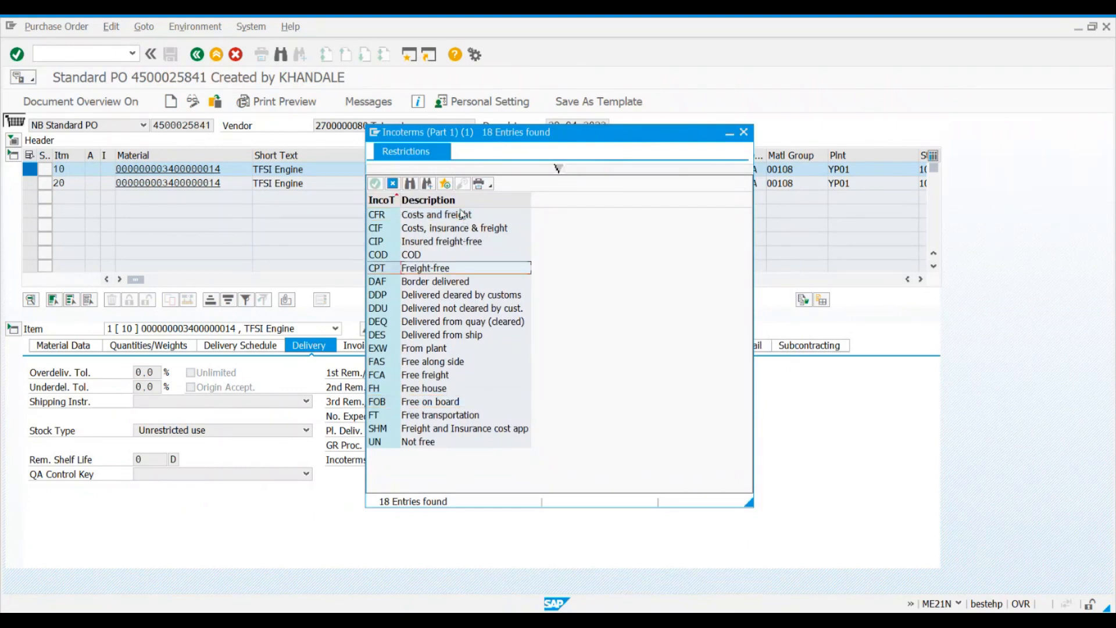
pyautogui.click(436, 217)
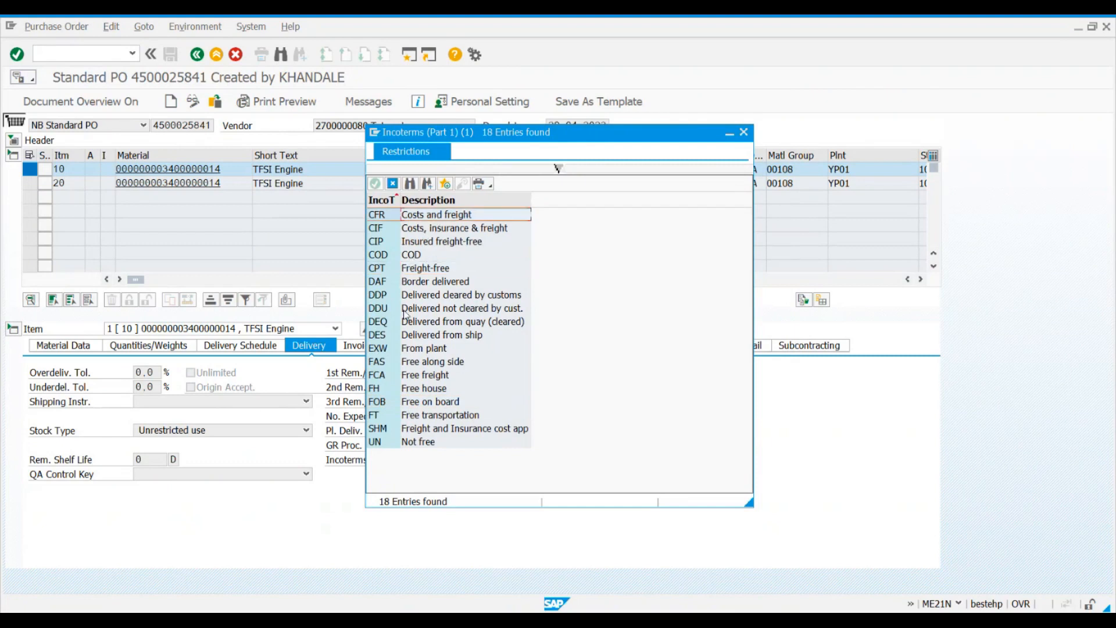
pyautogui.click(436, 393)
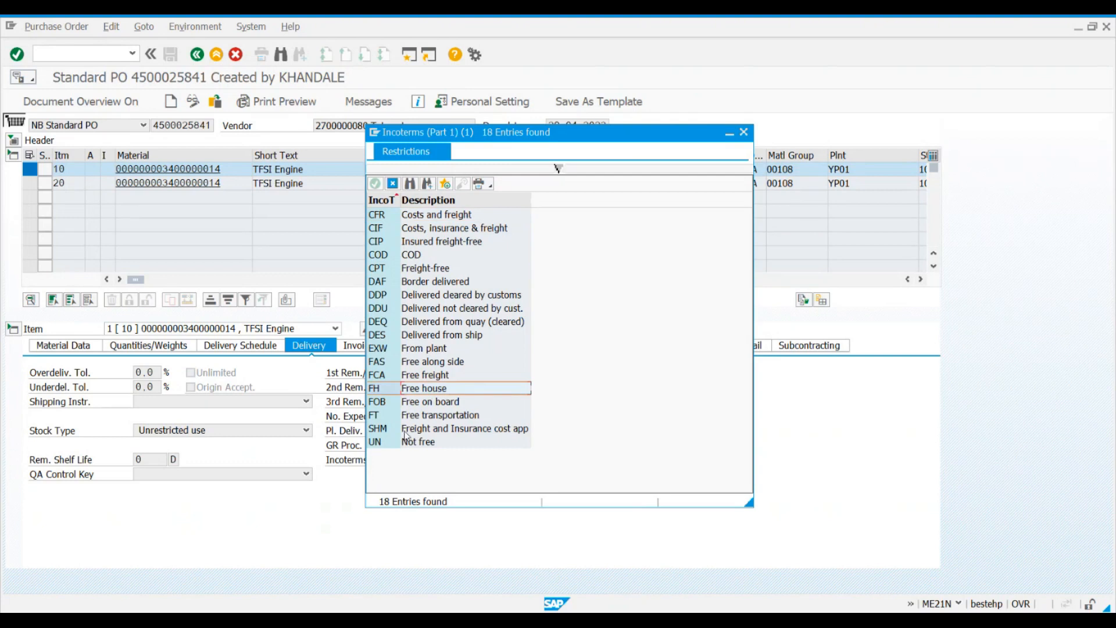
pyautogui.click(415, 404)
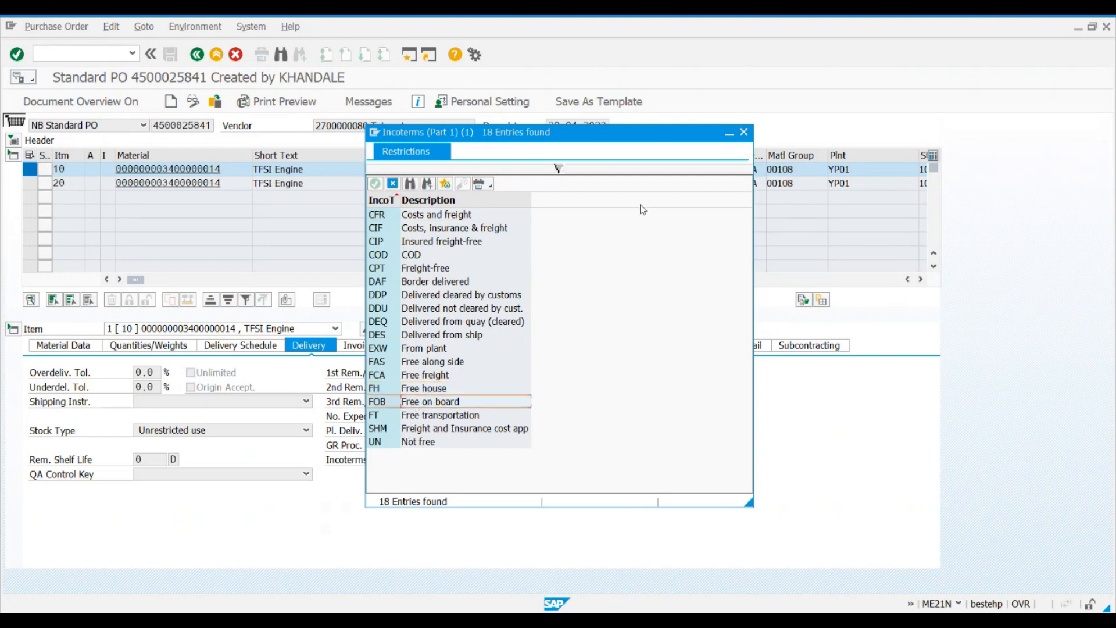
pyautogui.click(743, 132)
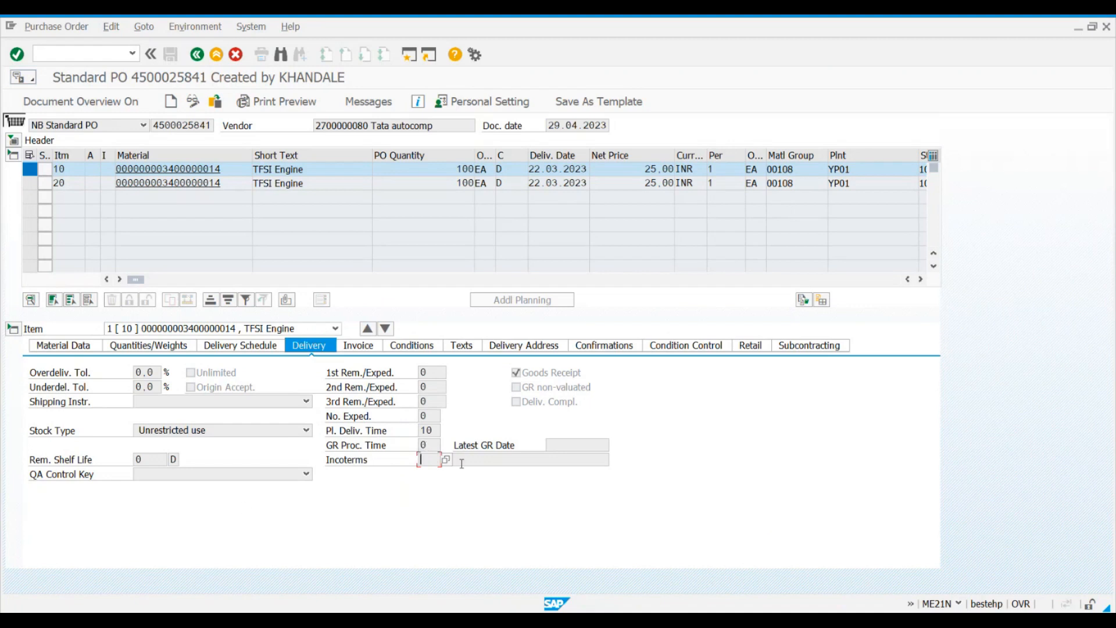
# Step: Display item 10's invoice data and examine the invoice receipt, GR-based invoice verification and tax code fields
pyautogui.click(359, 347)
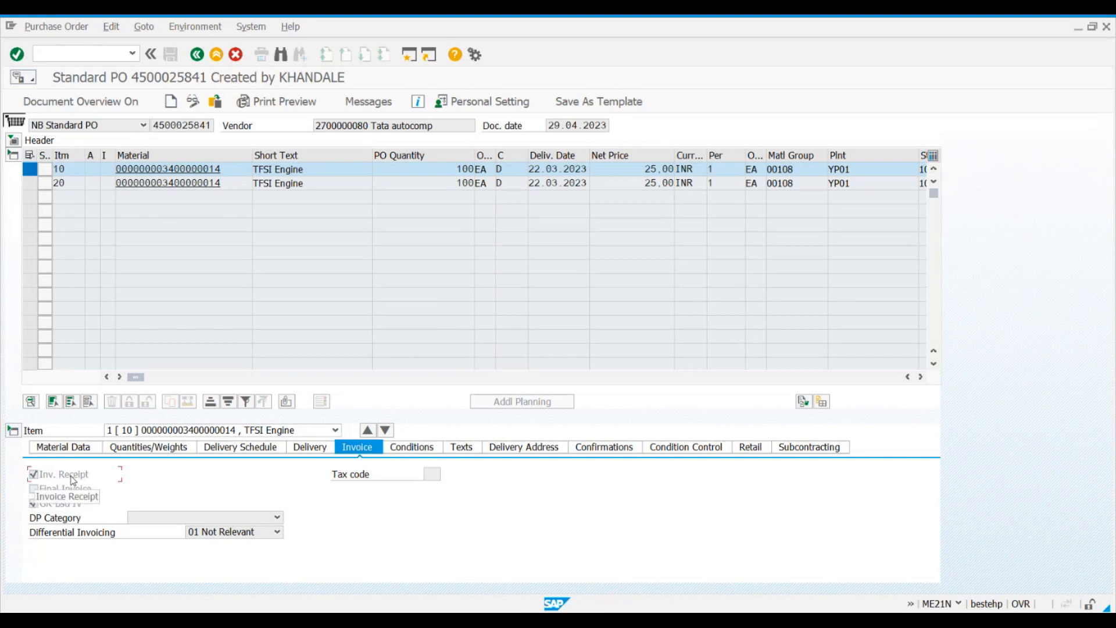
pyautogui.click(238, 170)
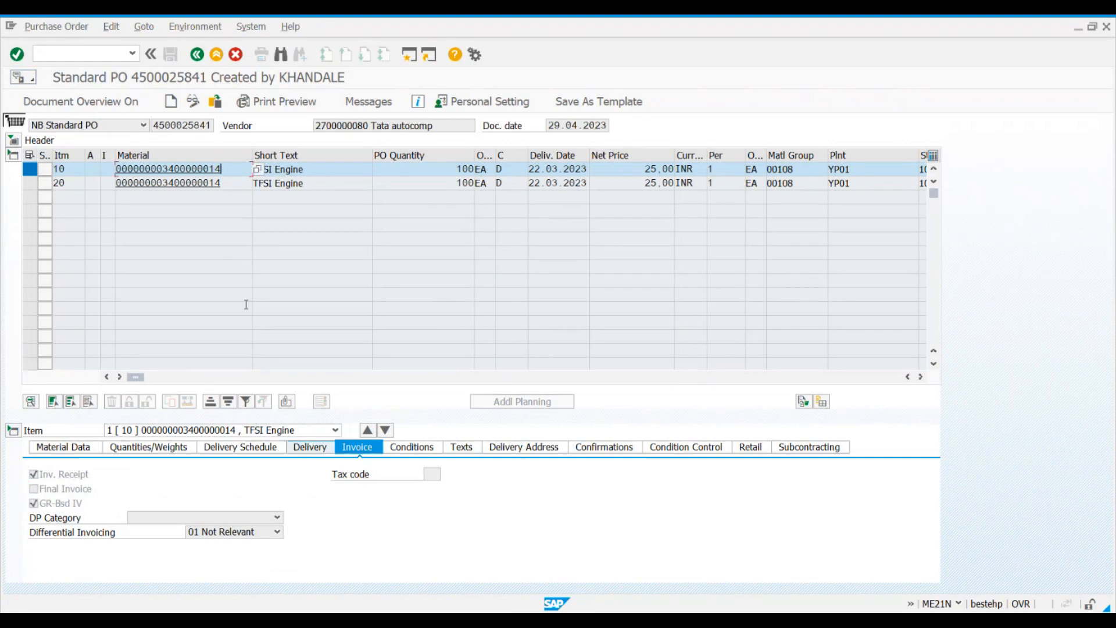
pyautogui.click(67, 479)
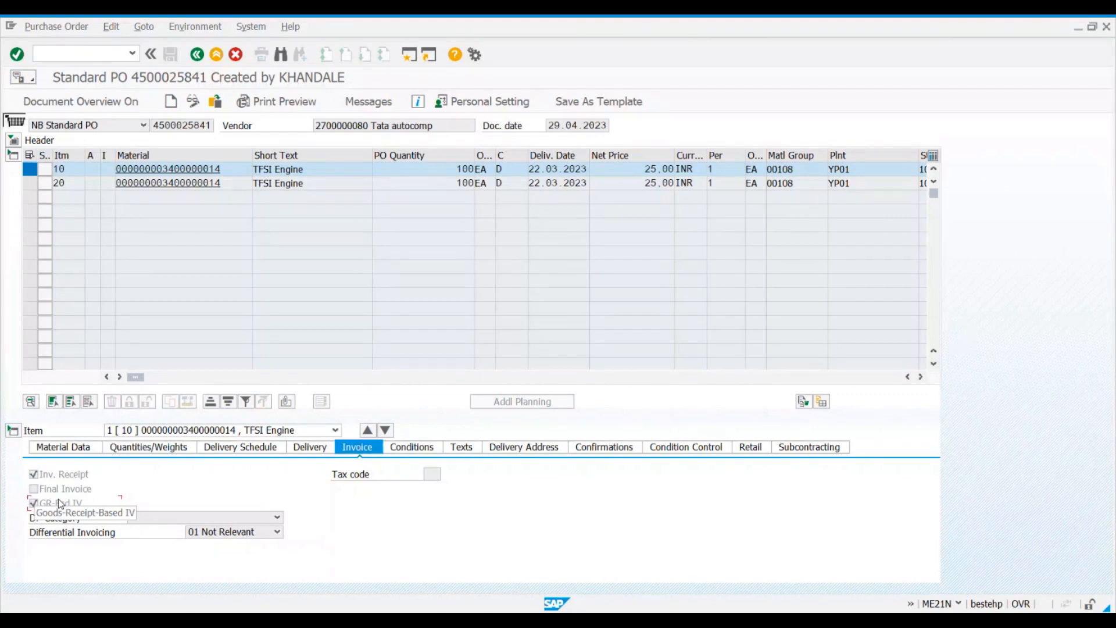
pyautogui.click(426, 473)
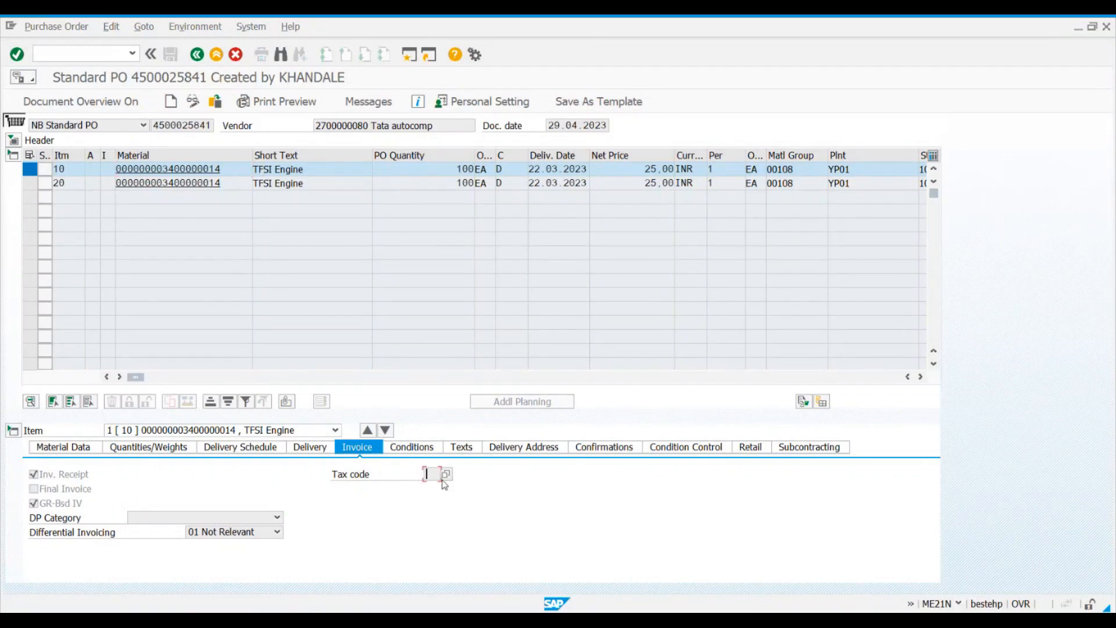
# Step: Display item 10's pricing conditions and widen the condition type column to read the gross price's condition type
pyautogui.click(400, 450)
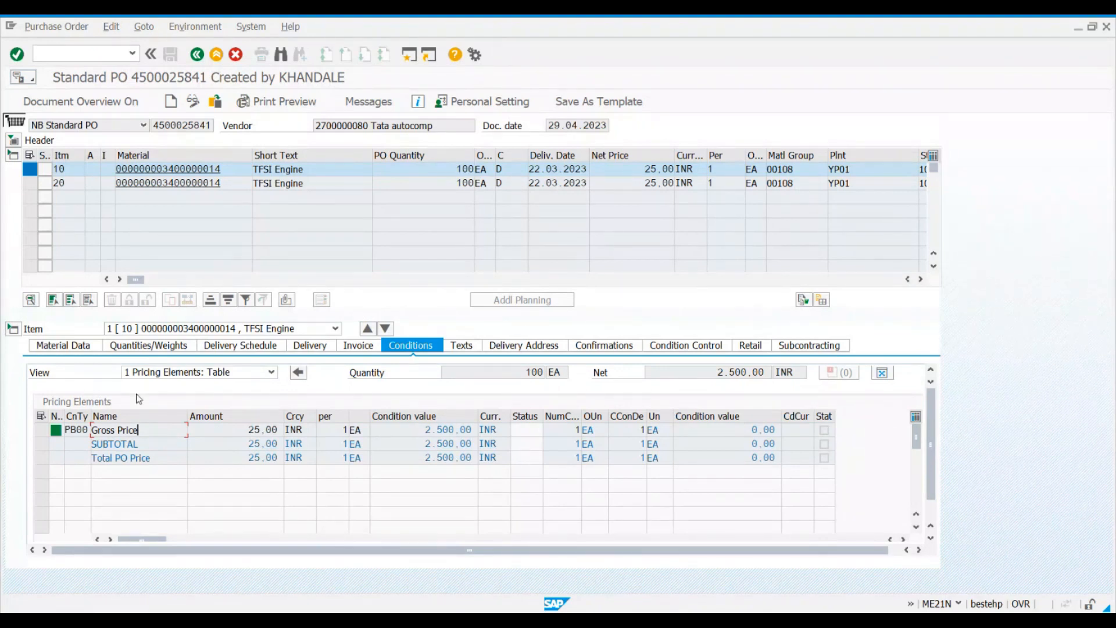
pyautogui.click(196, 431)
pyautogui.moveTo(91, 416); pyautogui.dragTo(109, 417)
pyautogui.click(84, 430)
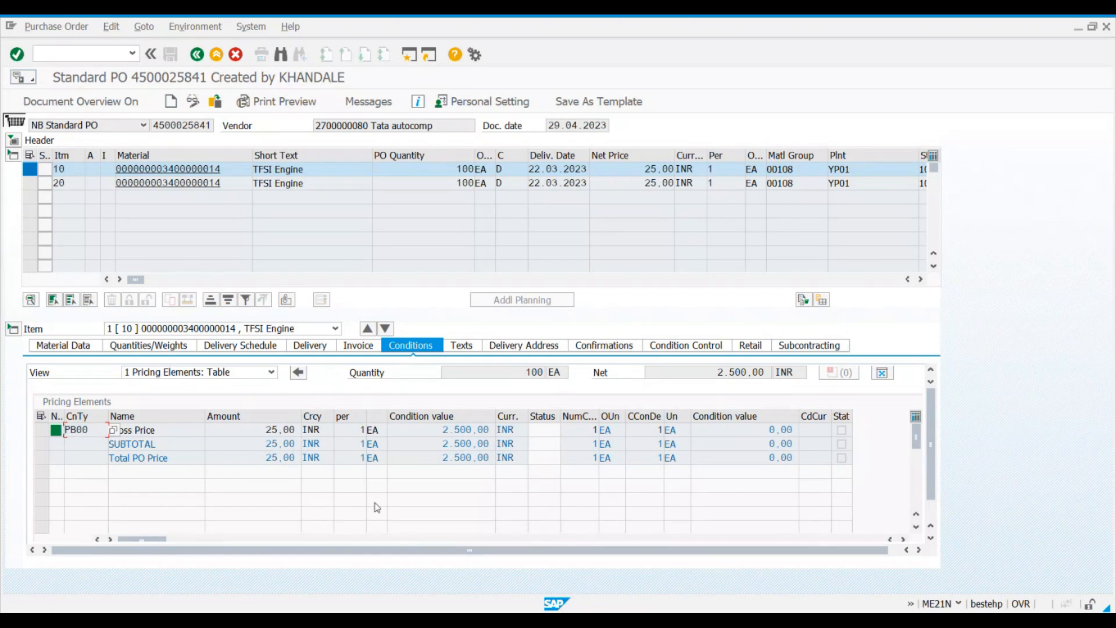
# Step: View item 10's text categories, then expand the header data and view the purchase order's header texts
pyautogui.click(462, 346)
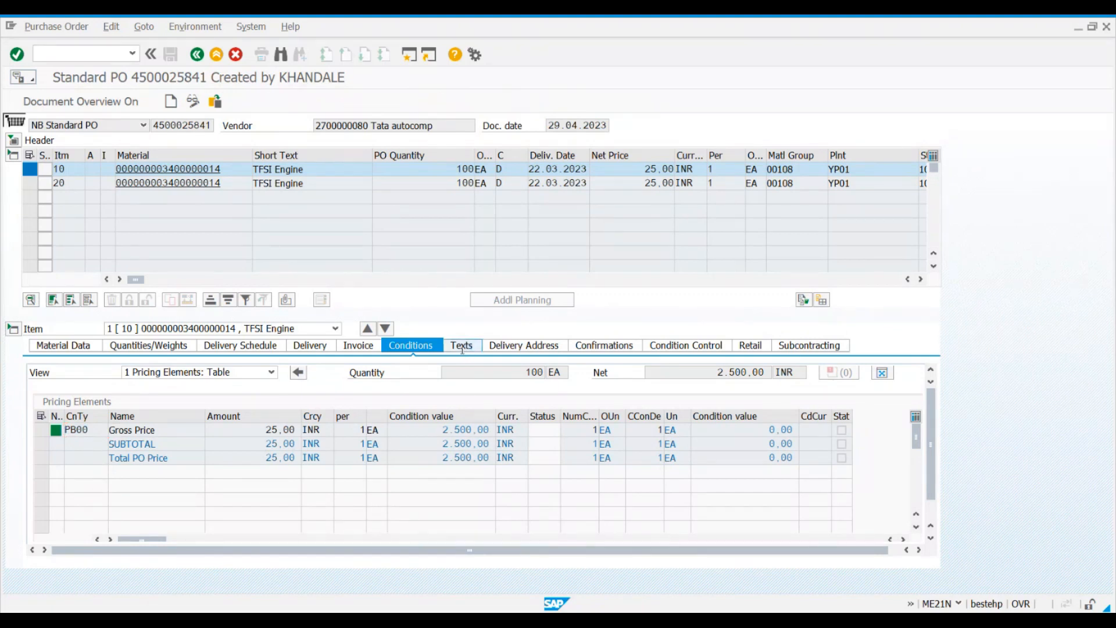
pyautogui.click(263, 508)
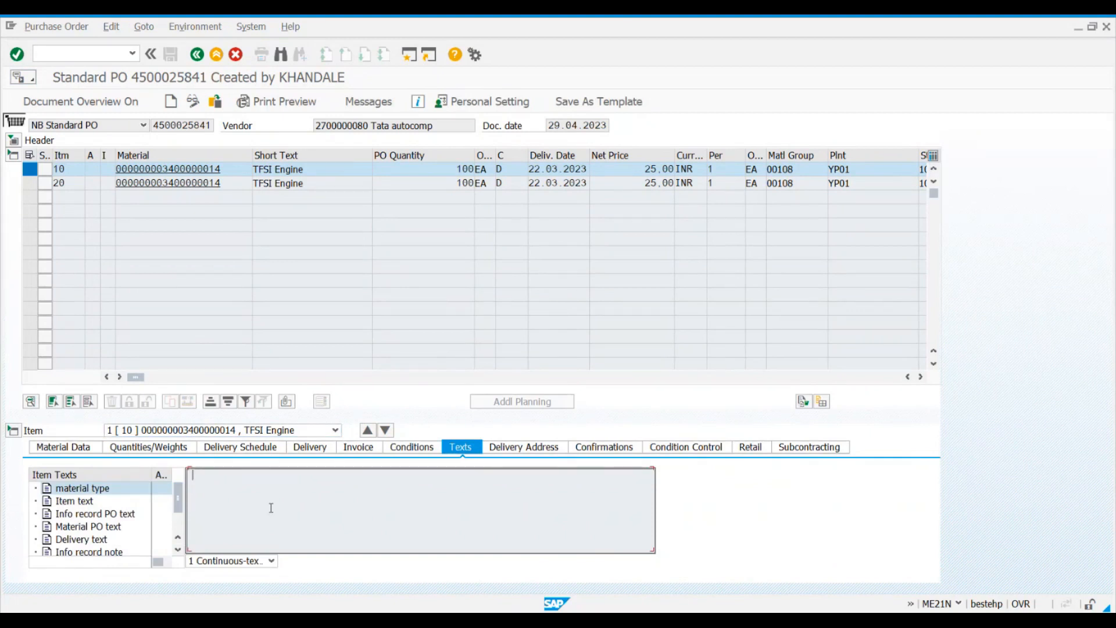
pyautogui.click(229, 173)
pyautogui.click(335, 510)
pyautogui.click(12, 142)
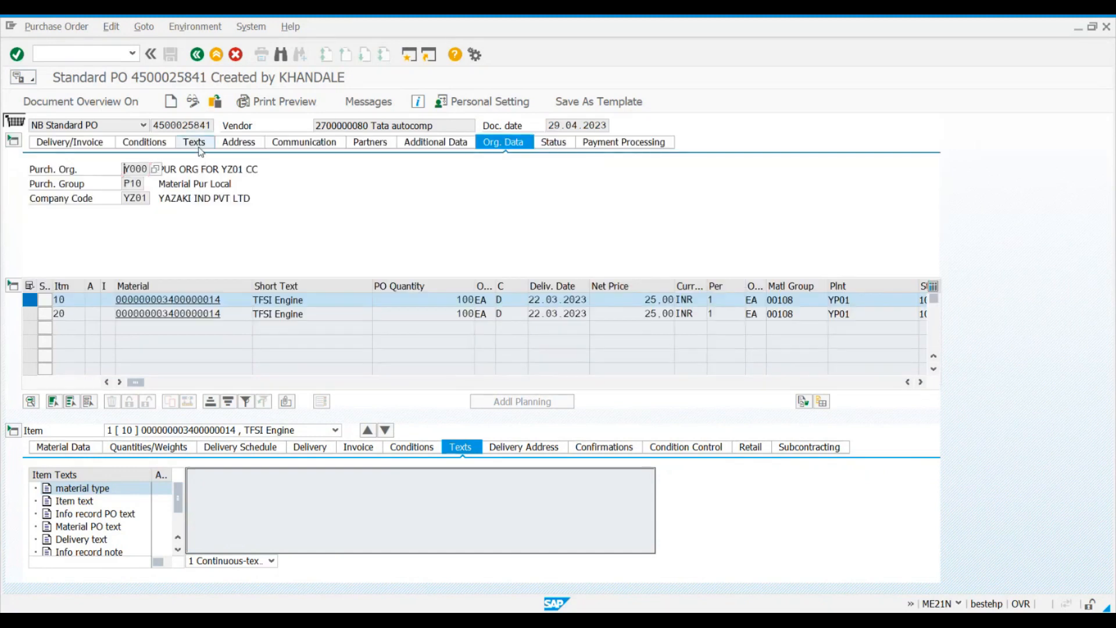
pyautogui.click(237, 180)
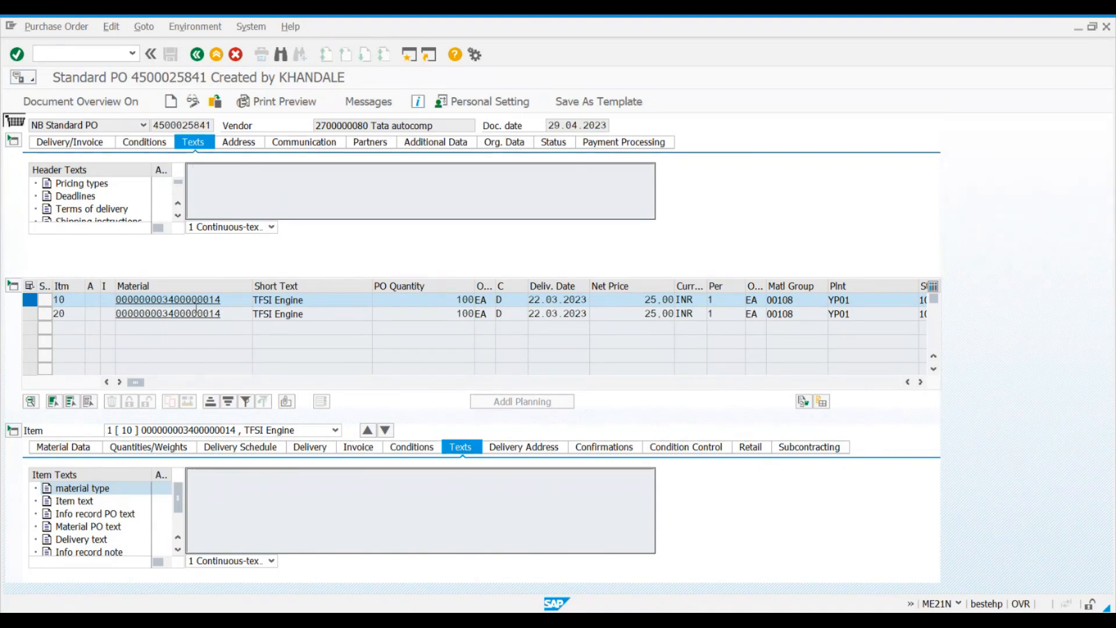
# Step: Switch the item details to item 20 and view its texts
pyautogui.click(284, 507)
pyautogui.click(335, 430)
pyautogui.click(296, 453)
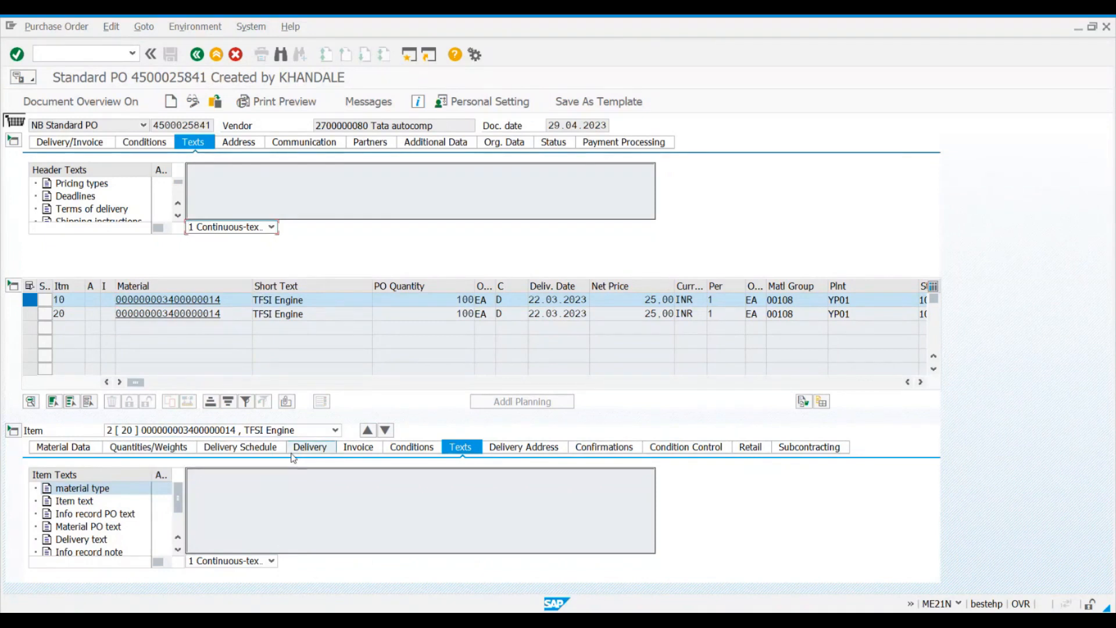
pyautogui.click(267, 431)
pyautogui.click(242, 454)
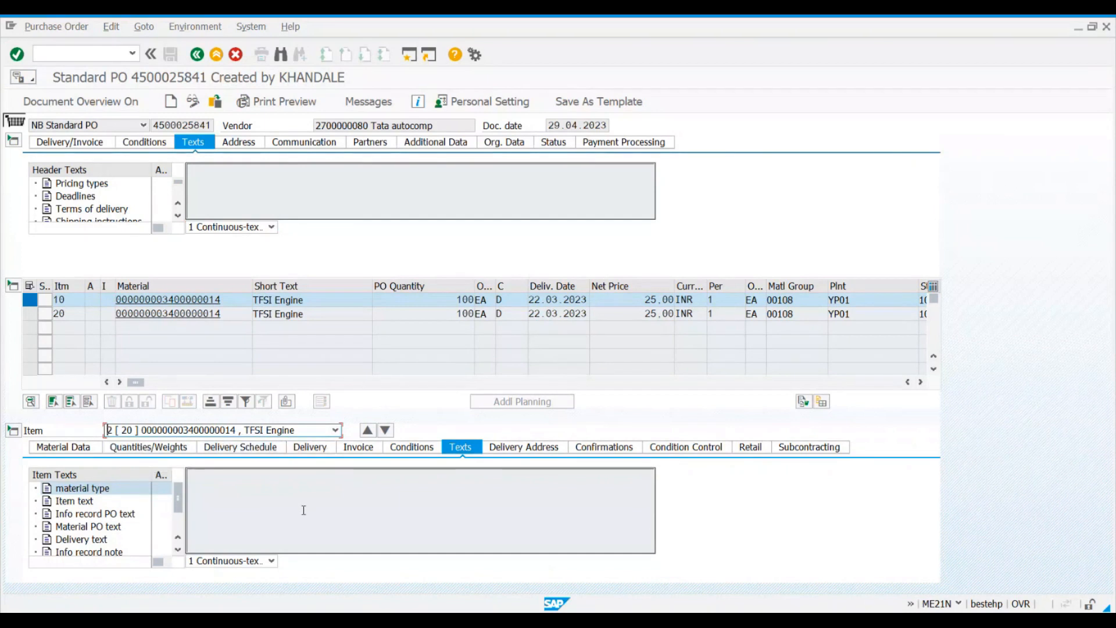
# Step: Display item 20's delivery address and compare it with the plant and storage location columns in the item overview
pyautogui.click(534, 452)
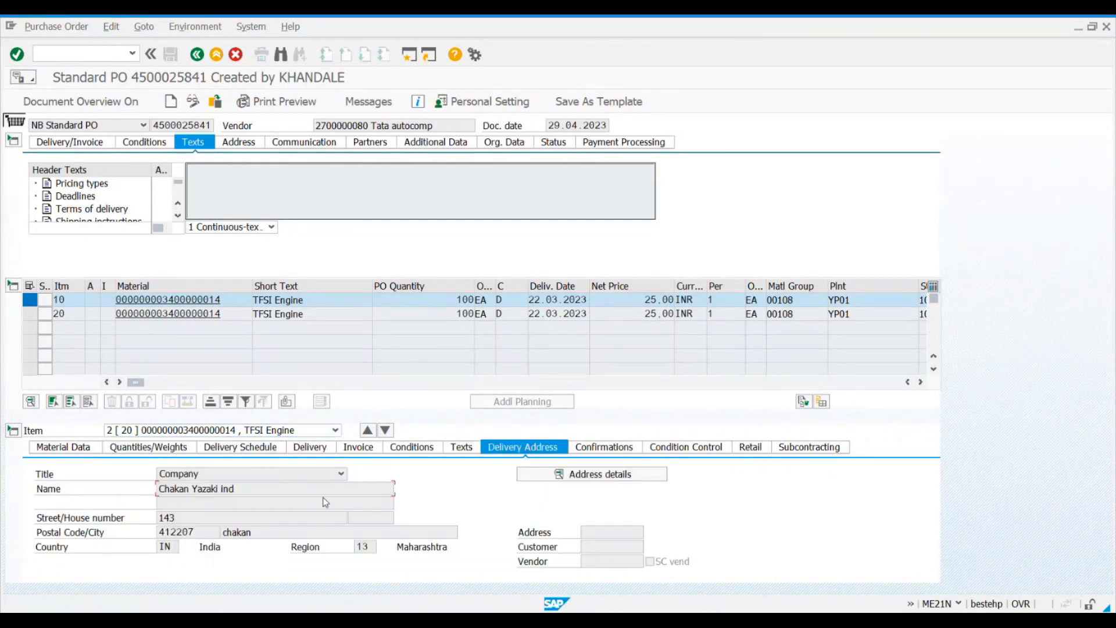
pyautogui.click(251, 488)
pyautogui.click(839, 286)
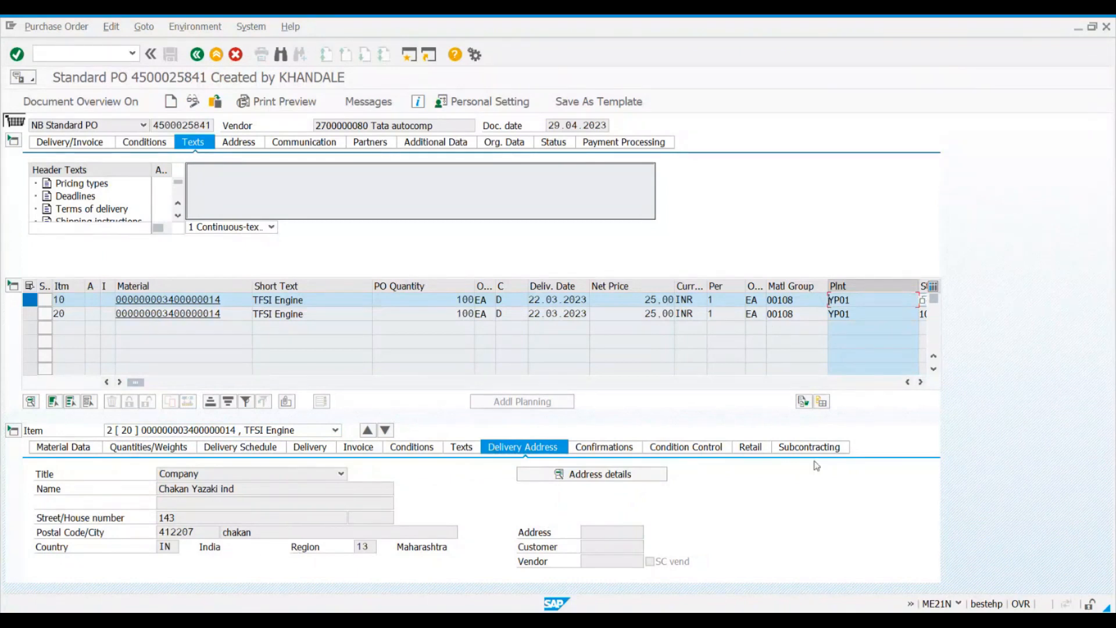
pyautogui.click(920, 381)
pyautogui.click(920, 382)
pyautogui.click(704, 302)
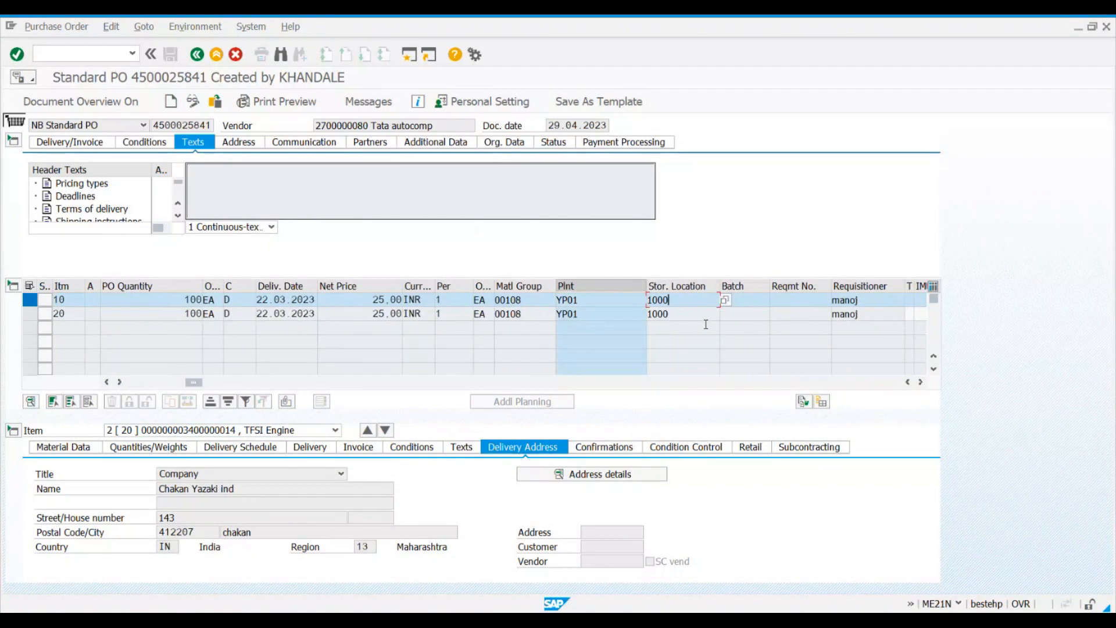
pyautogui.moveTo(669, 301); pyautogui.dragTo(644, 303)
pyautogui.click(641, 298)
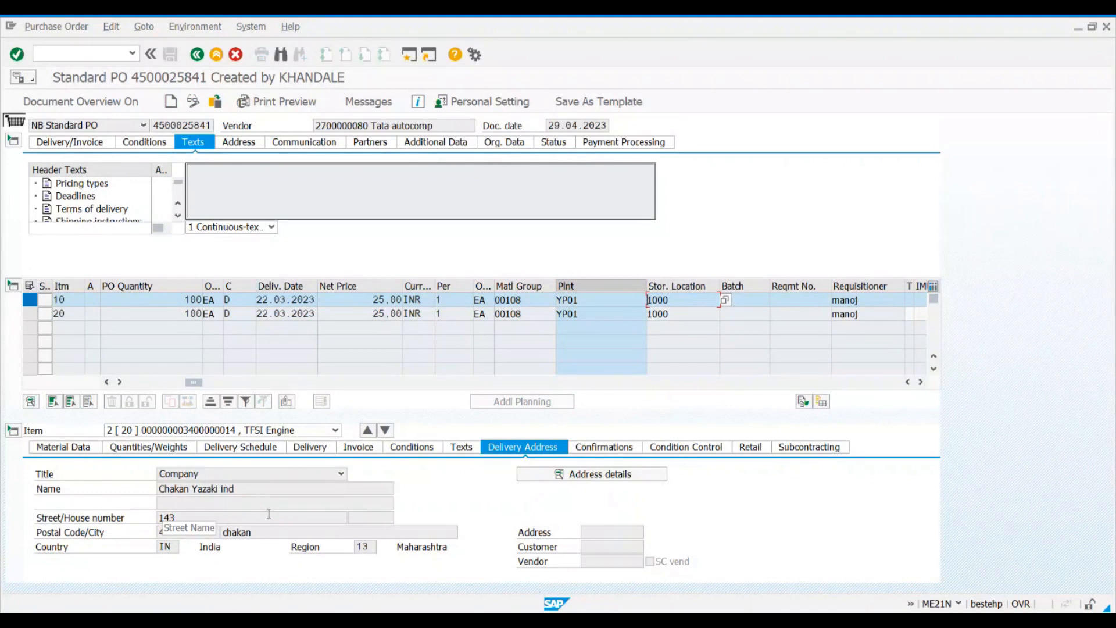
# Step: Review item 20's confirmations, condition control, retail and subcontracting sections
pyautogui.click(605, 449)
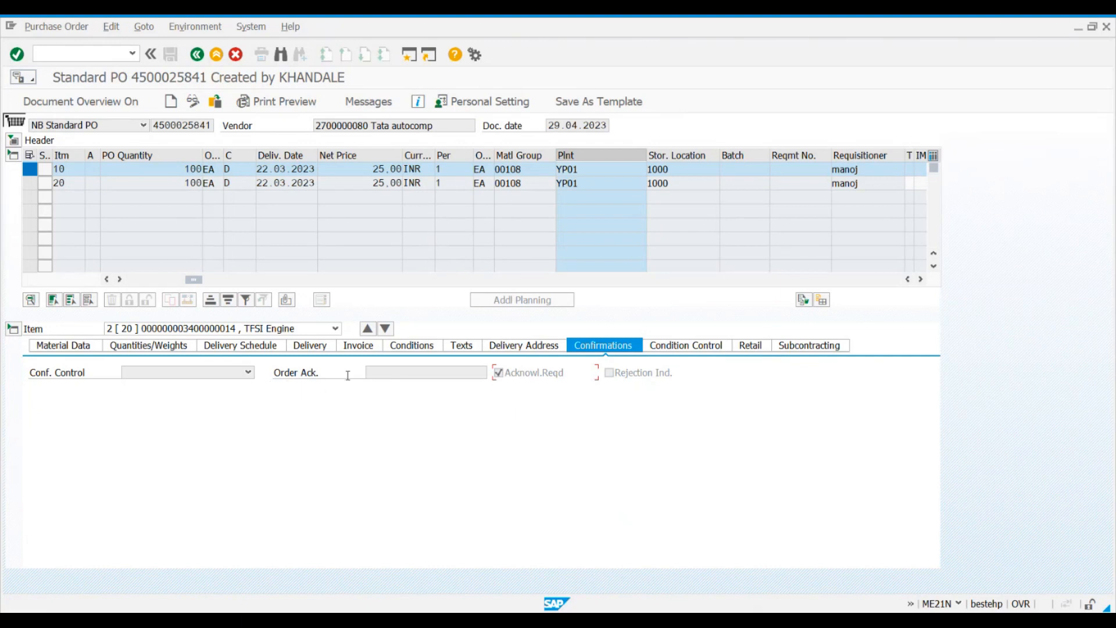
pyautogui.click(676, 349)
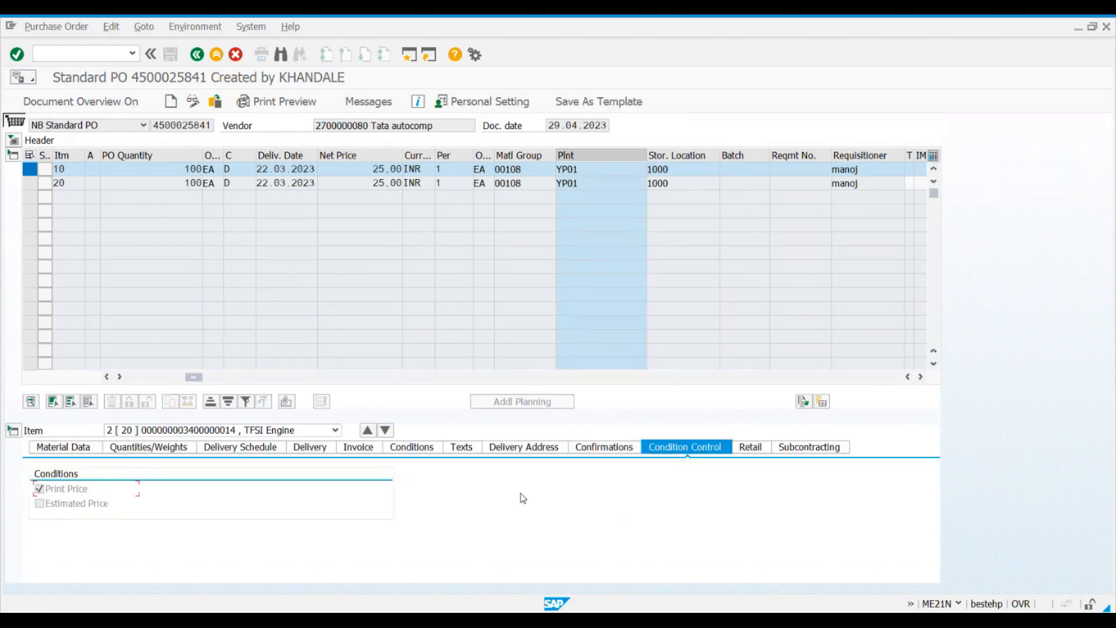
pyautogui.click(752, 451)
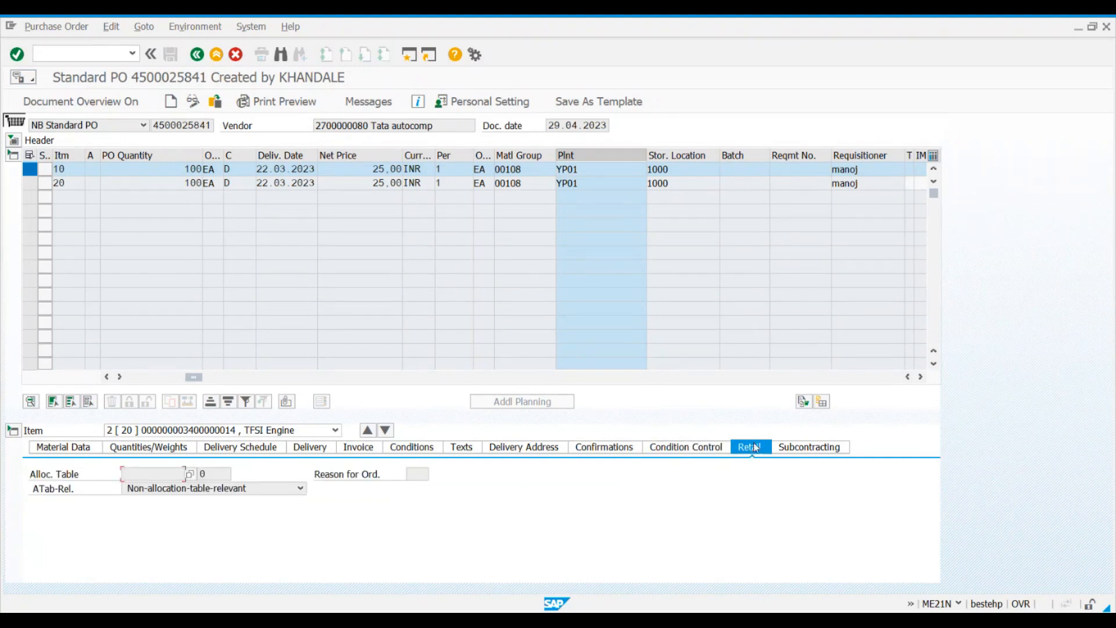
pyautogui.click(808, 448)
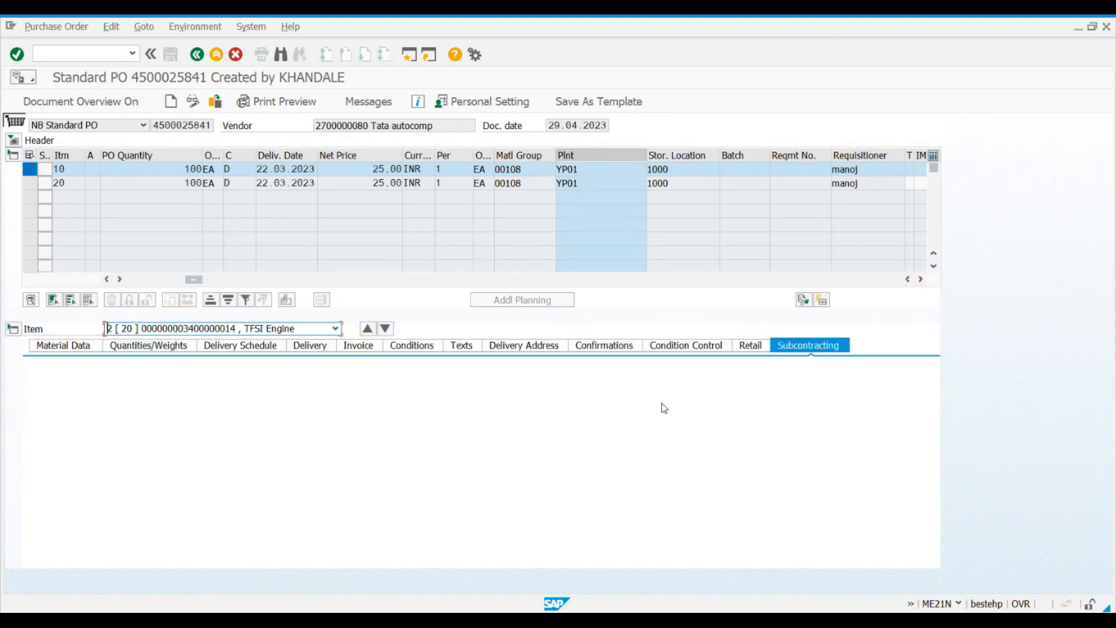
# Step: Collapse the item details and deselect item 10 in the item overview
pyautogui.click(9, 331)
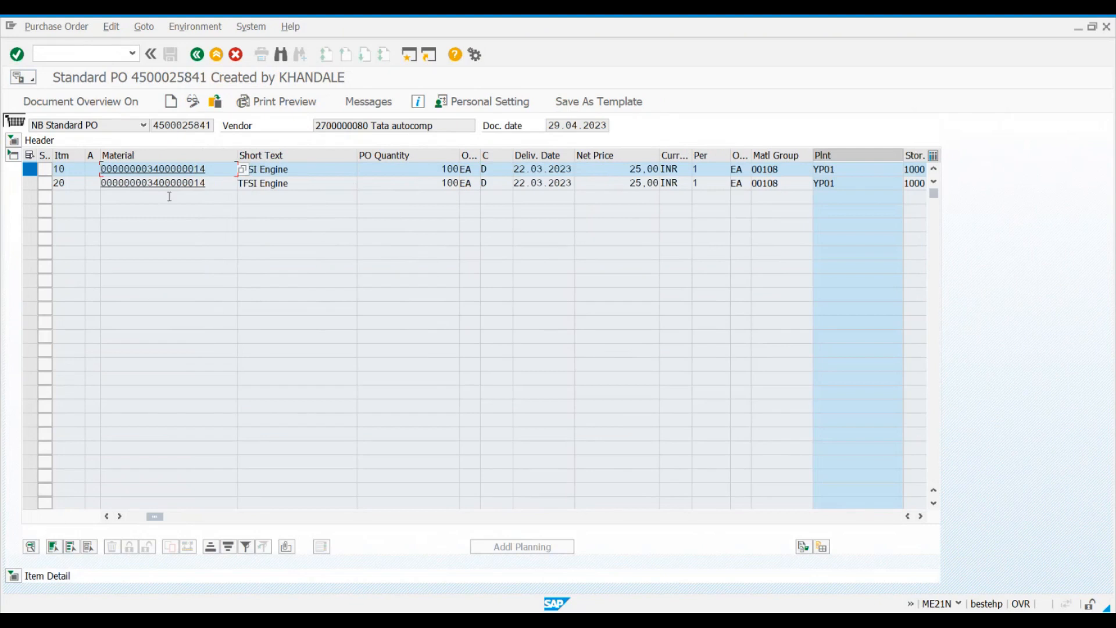
pyautogui.click(28, 172)
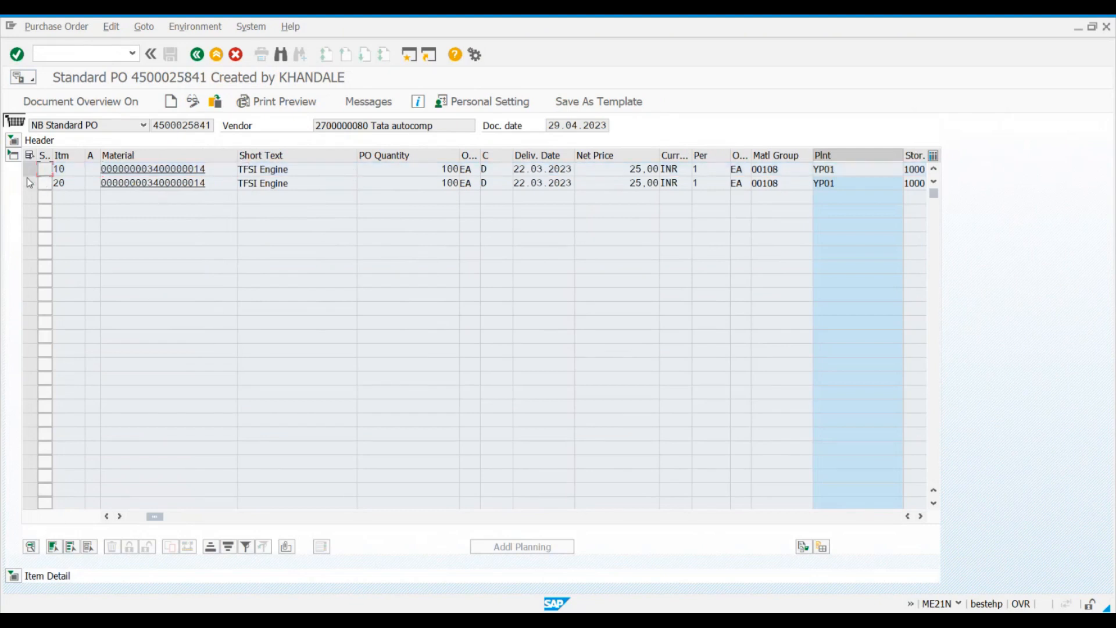
# Step: Open the personal settings' PO header default values and choose NB Standard PO as the default document type
pyautogui.click(481, 110)
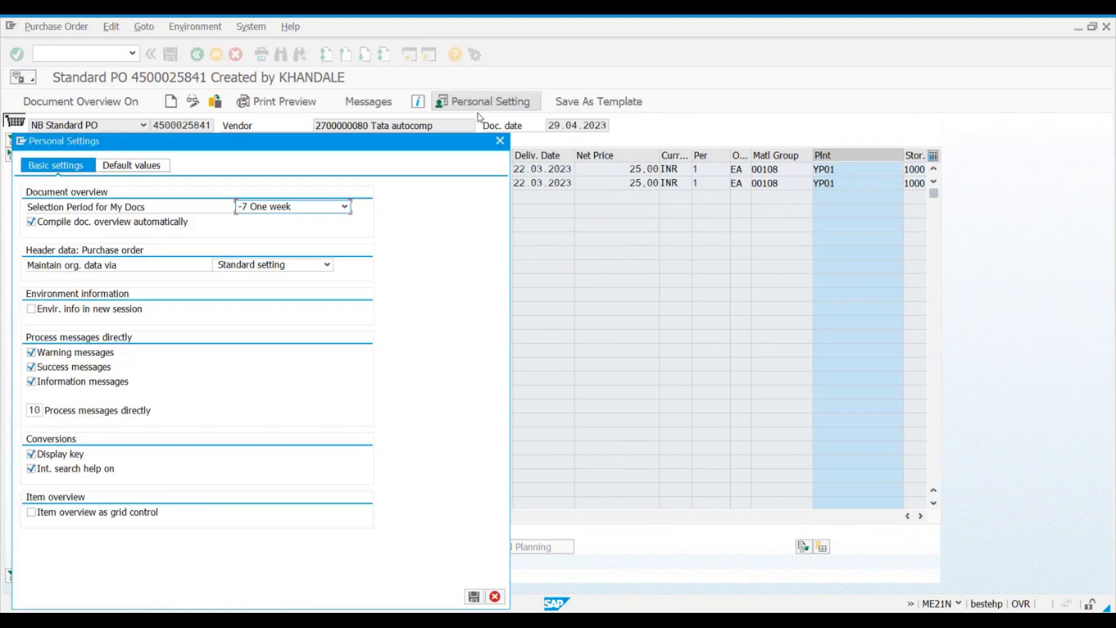
pyautogui.click(139, 166)
pyautogui.moveTo(186, 145); pyautogui.dragTo(412, 151)
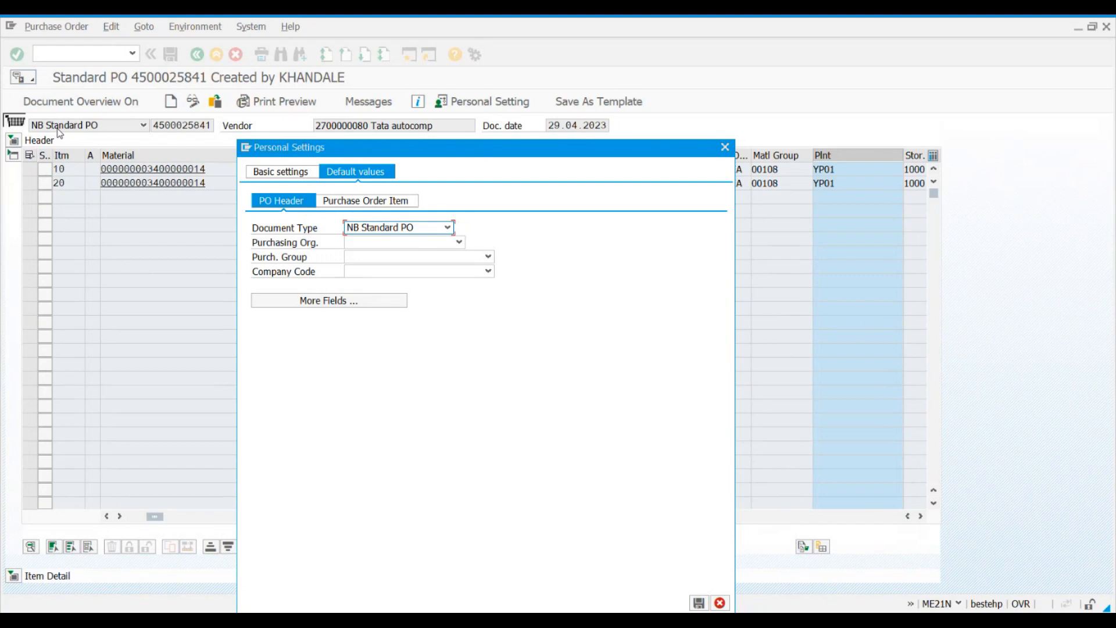
pyautogui.click(388, 232)
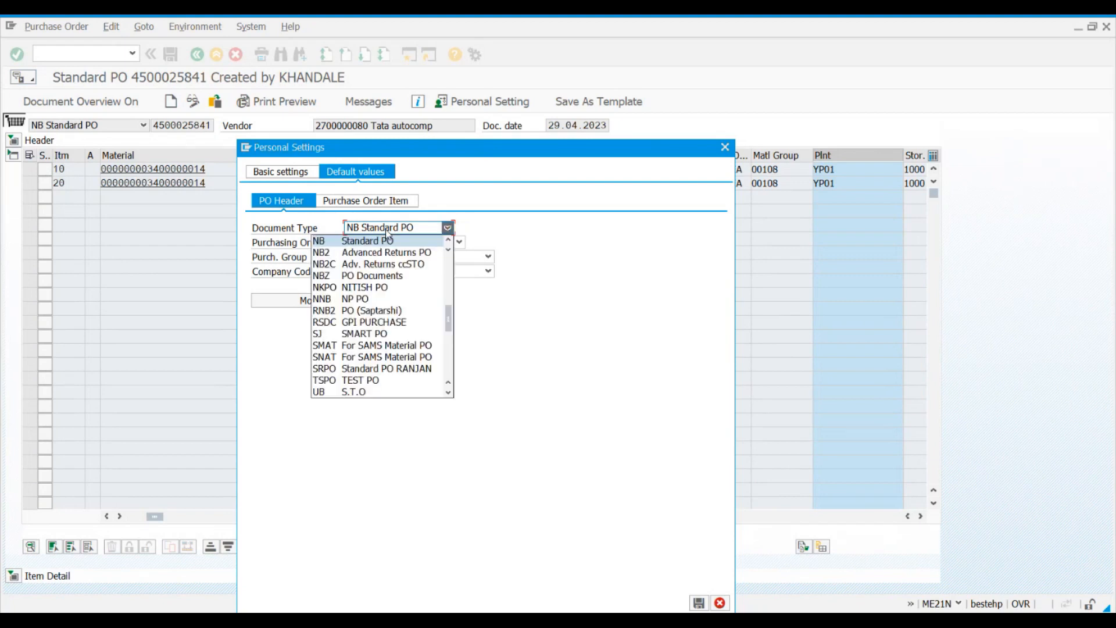
pyautogui.click(356, 242)
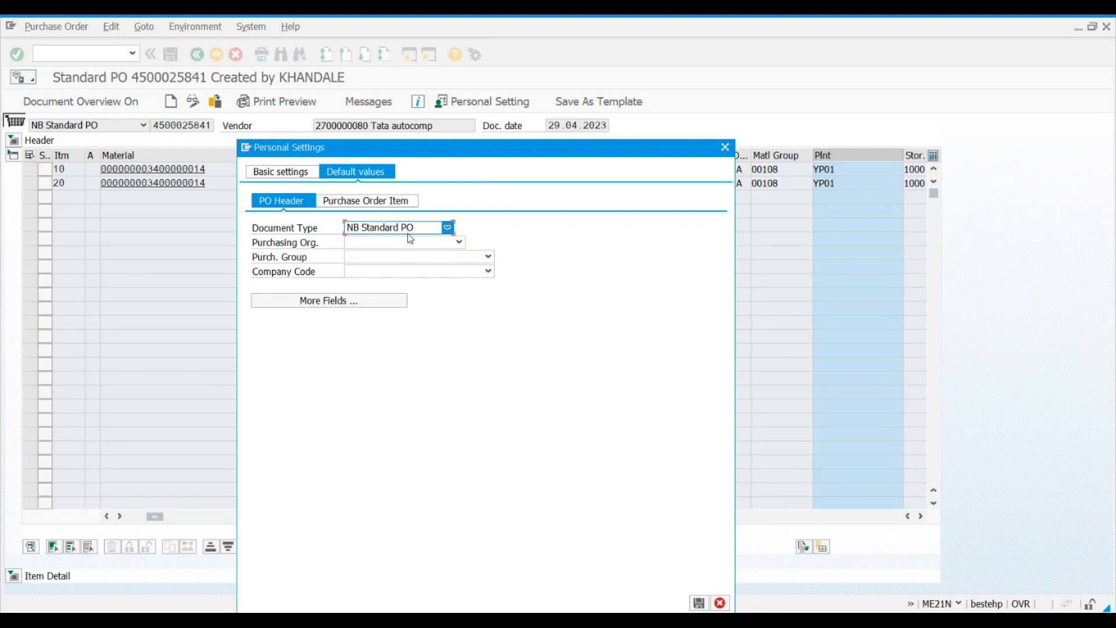
# Step: Set the default purchasing organization for the PO header to A100 MATERIAL PROCUREM
pyautogui.click(377, 242)
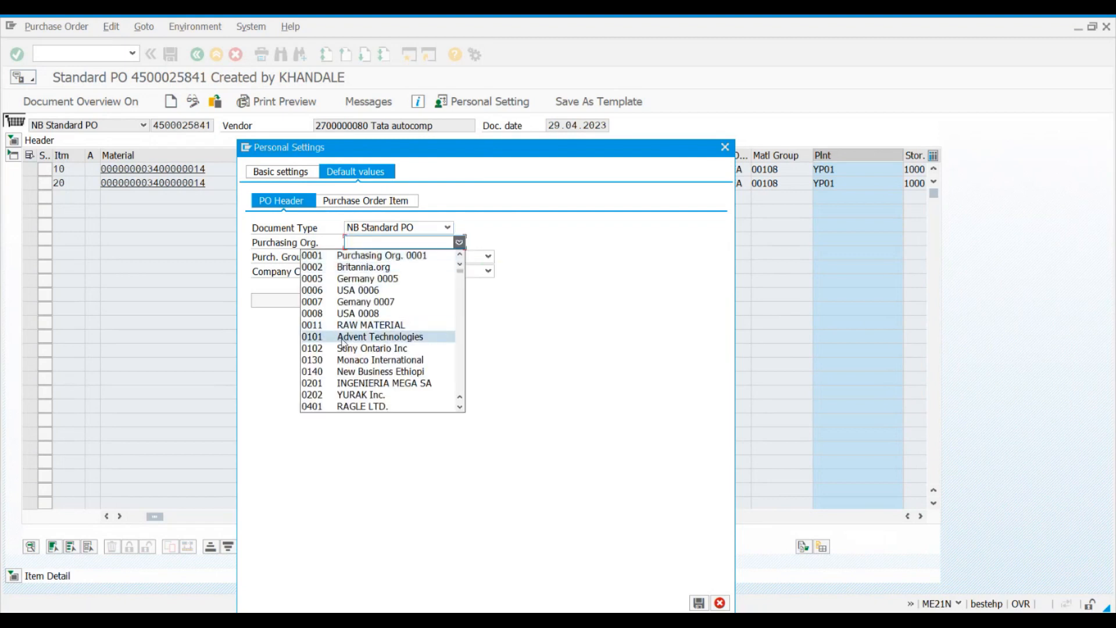
pyautogui.press('a')
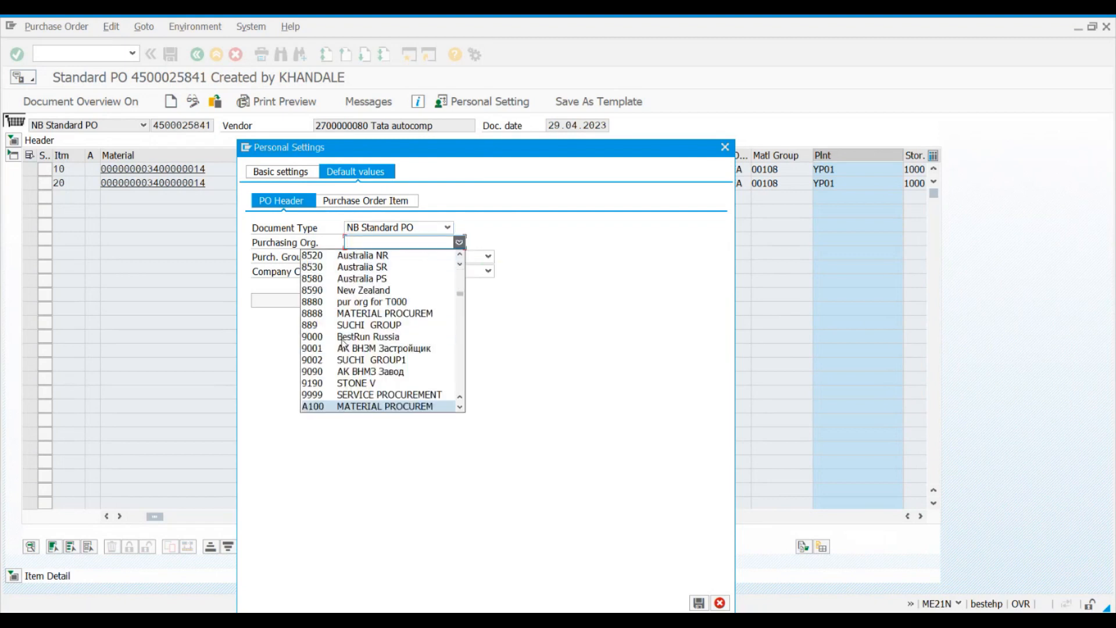
pyautogui.click(330, 405)
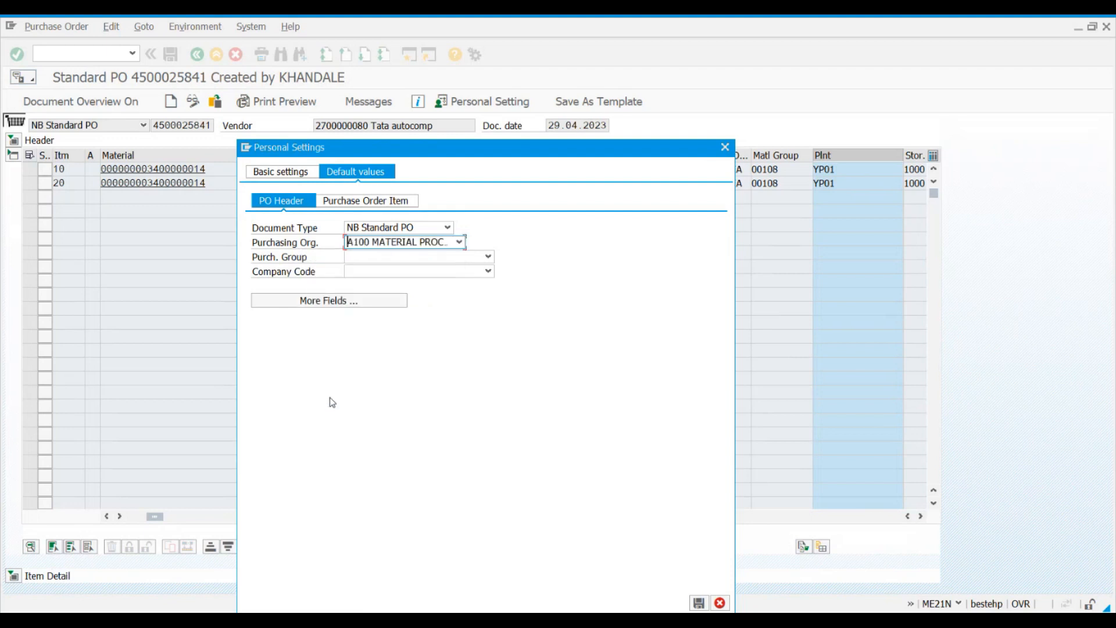
# Step: Set the default purchasing group for the PO header to P11 mat.pur.grp. local
pyautogui.click(362, 258)
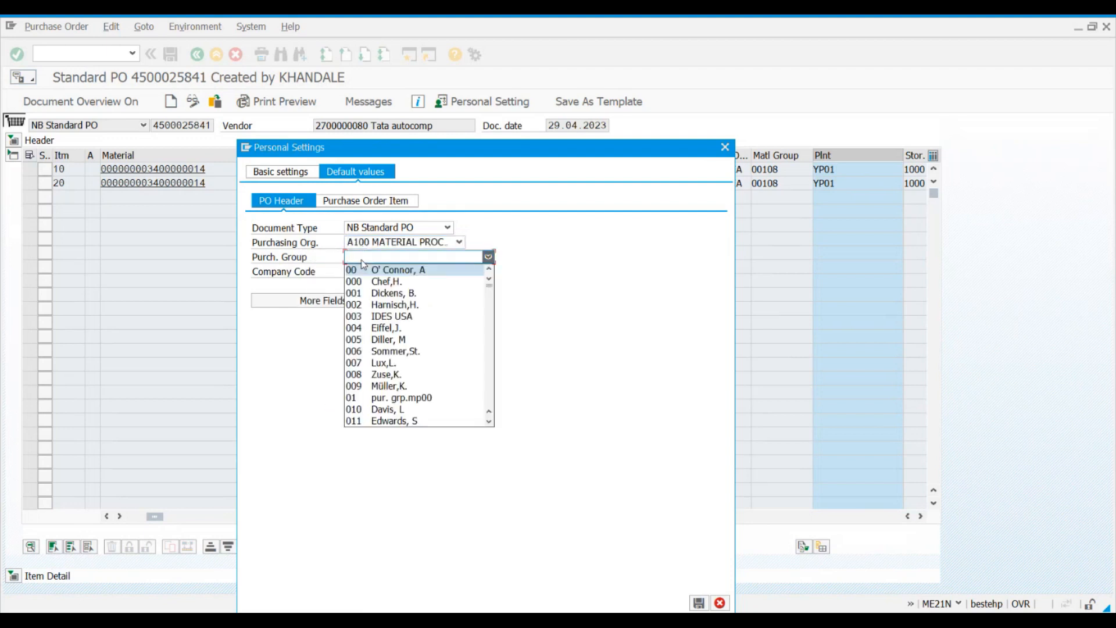
pyautogui.press('p')
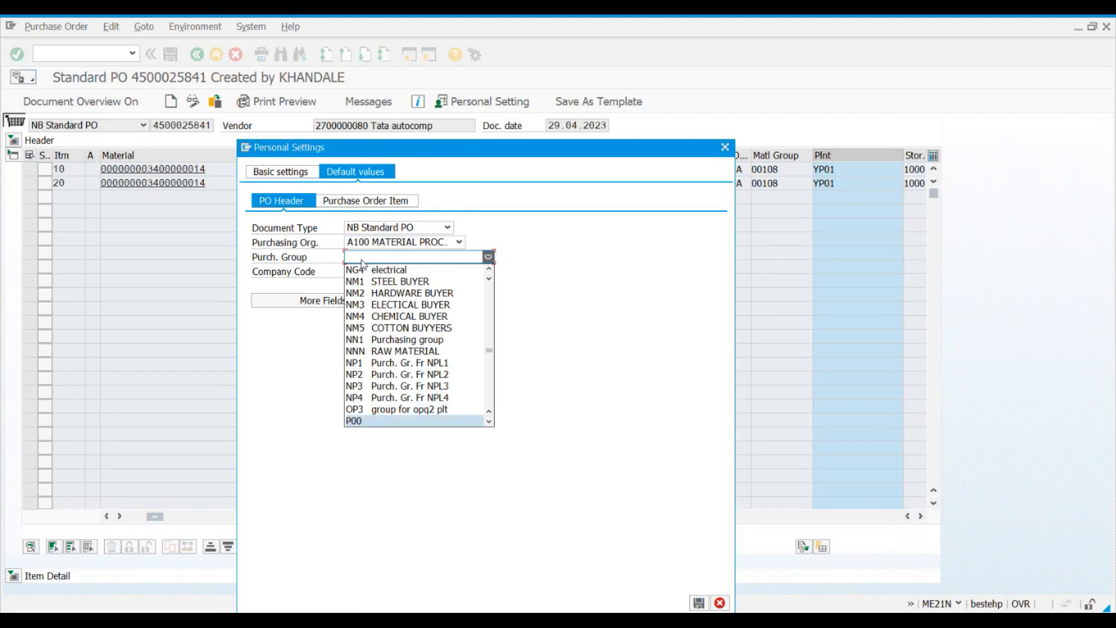
pyautogui.press('Down')
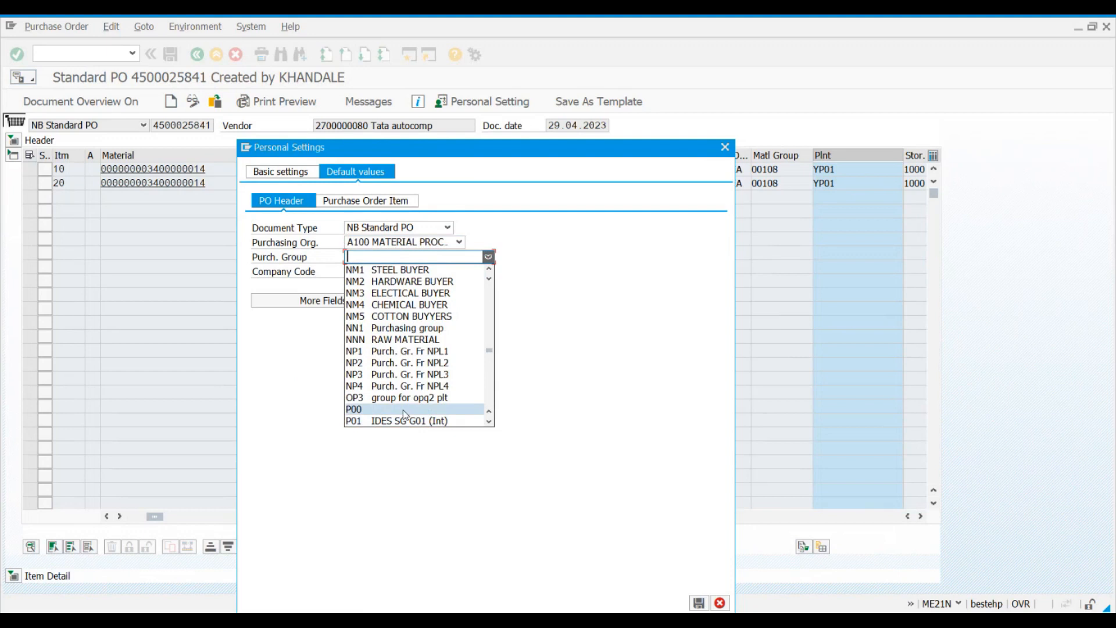
pyautogui.press('Down')
pyautogui.press('Down')
pyautogui.press('Down')
pyautogui.press('Down')
pyautogui.press('Down')
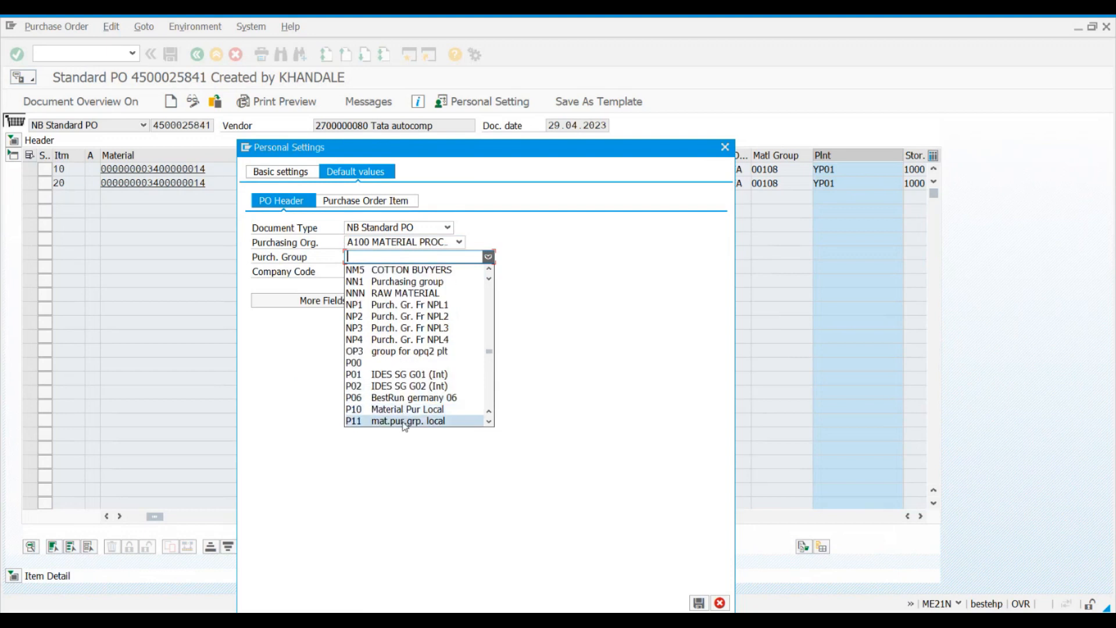
pyautogui.click(405, 422)
# Step: Set the default company code for the PO header to AG23 AUG TRAINING COMPANY CODE and save the personal settings
pyautogui.click(428, 272)
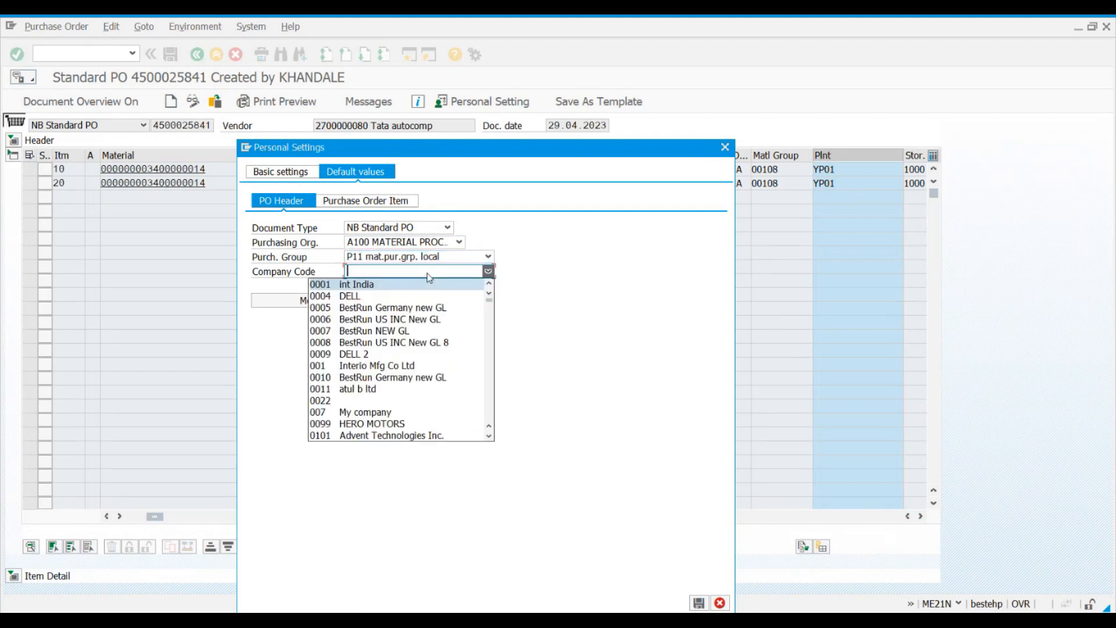
pyautogui.scroll(-15, 430, 348)
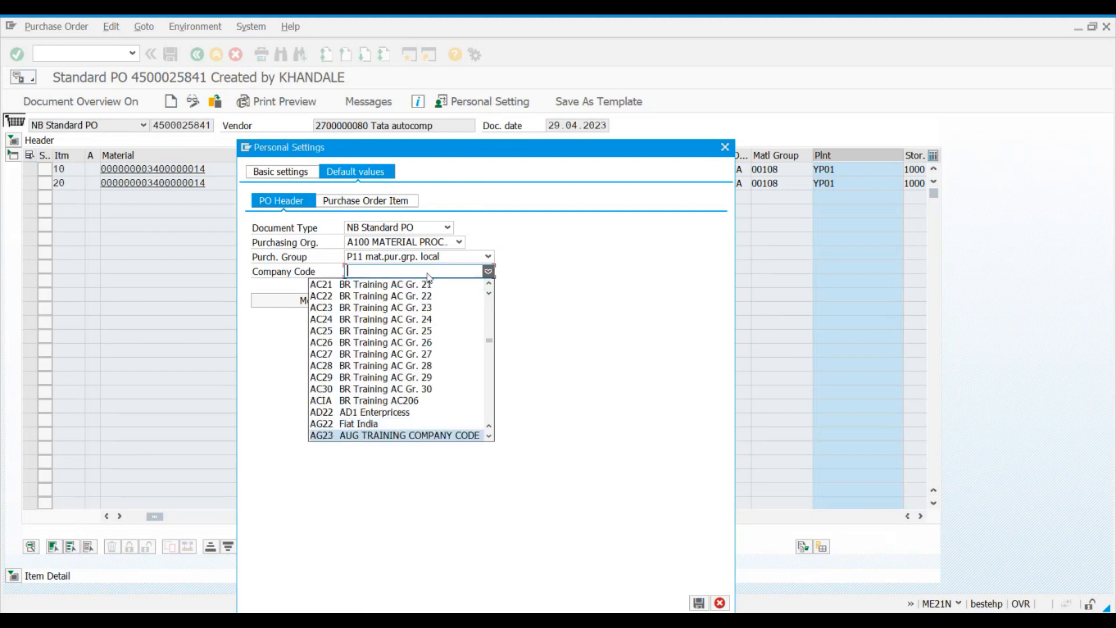
pyautogui.click(367, 435)
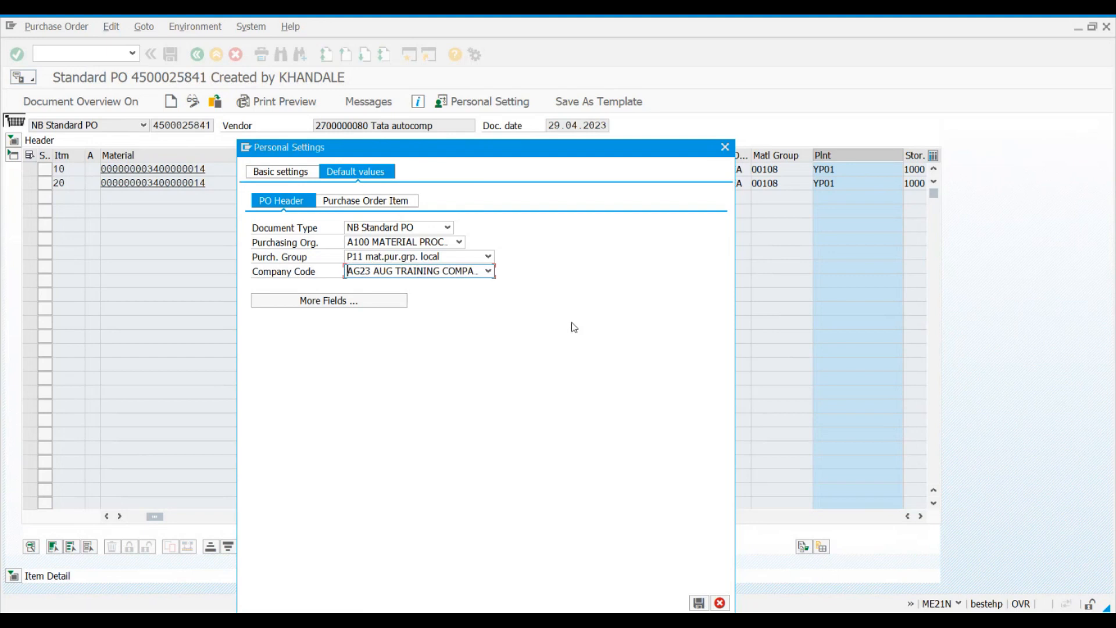
pyautogui.click(698, 603)
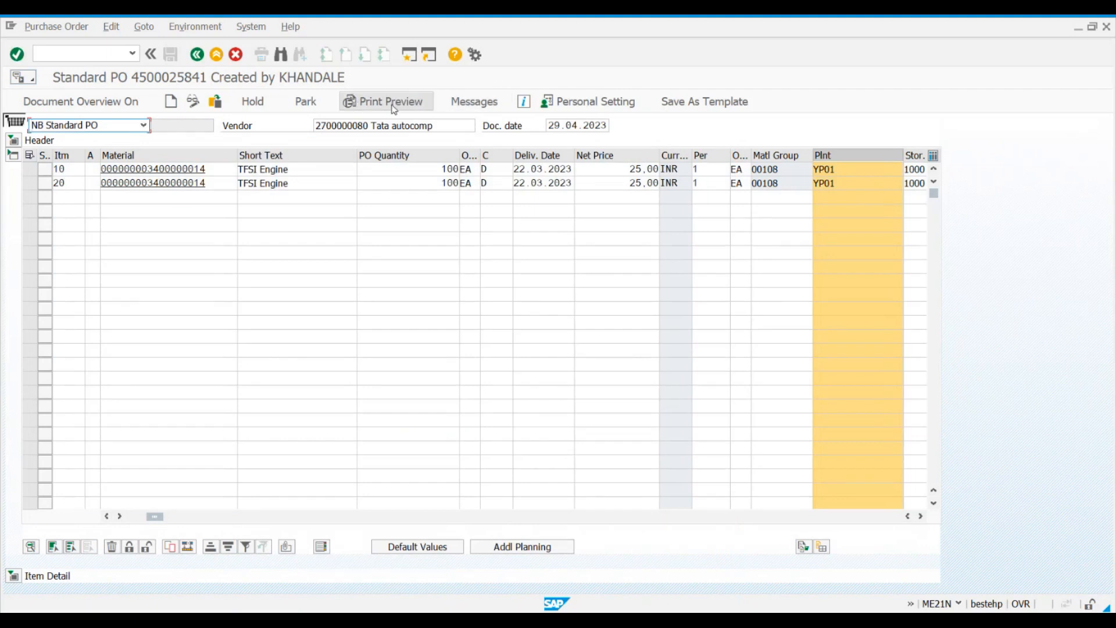
# Step: Reopen the personal settings and review the saved PO header default values for document type, purchasing organization, purchasing group and company code
pyautogui.click(578, 109)
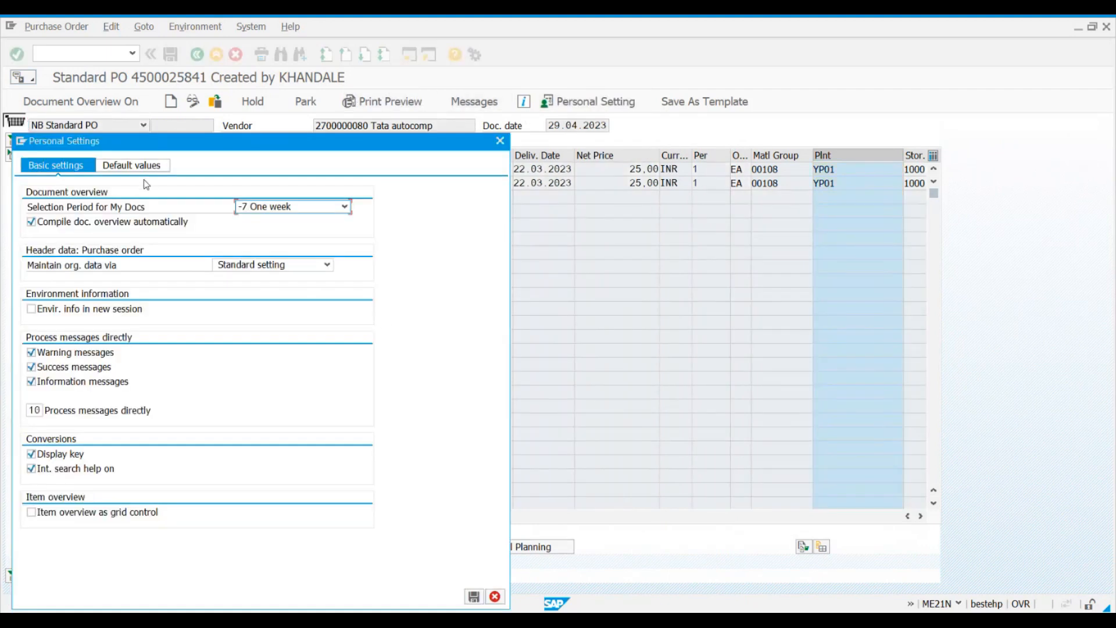
pyautogui.click(142, 167)
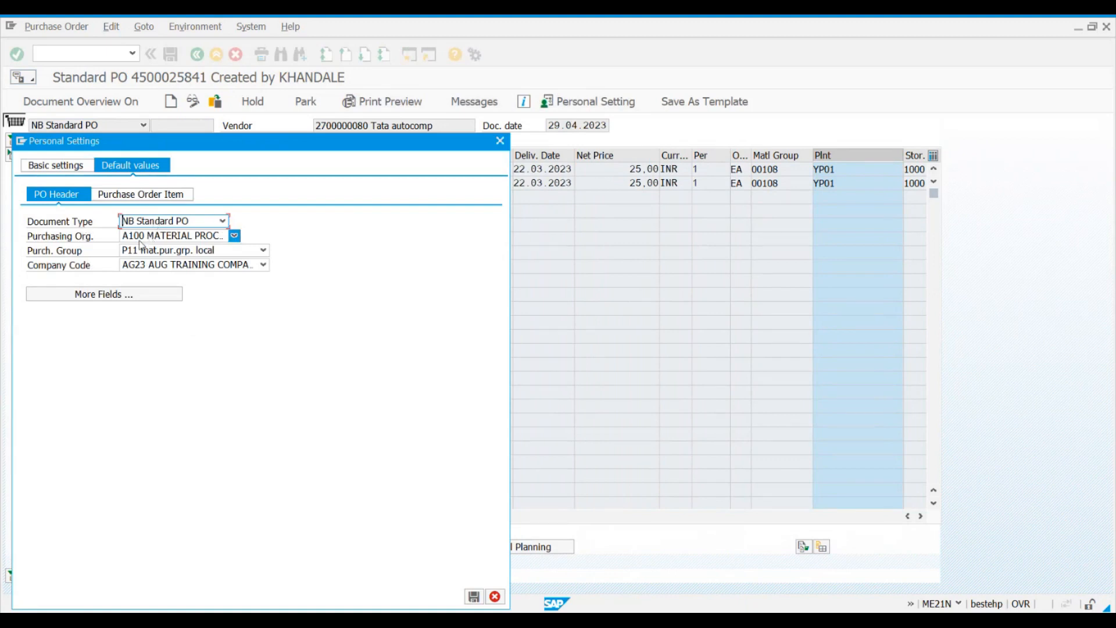
pyautogui.click(167, 250)
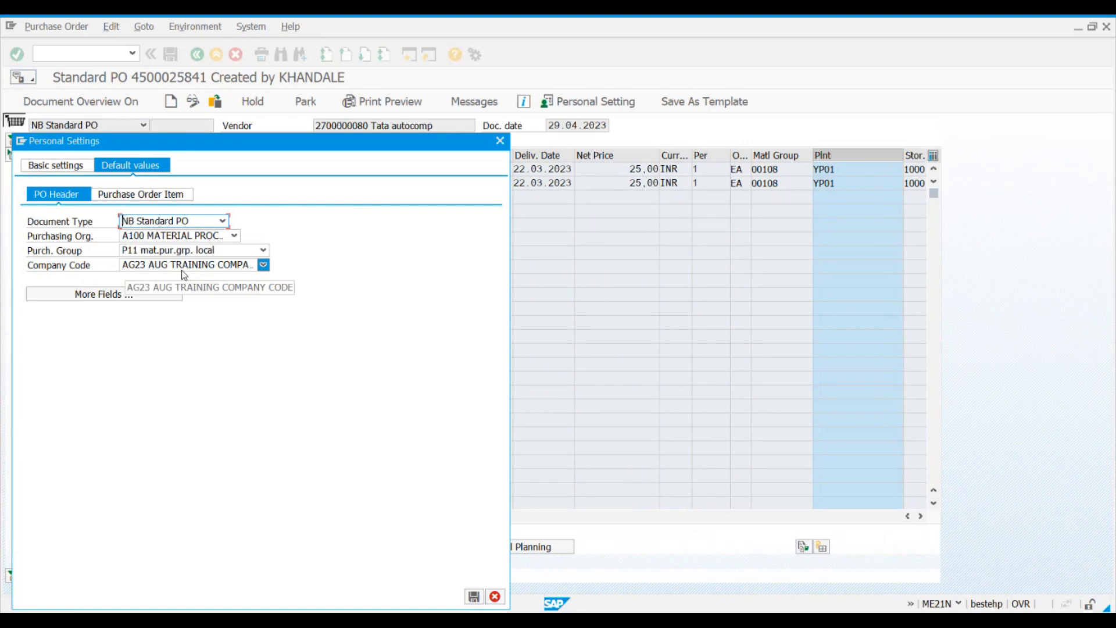
pyautogui.click(174, 220)
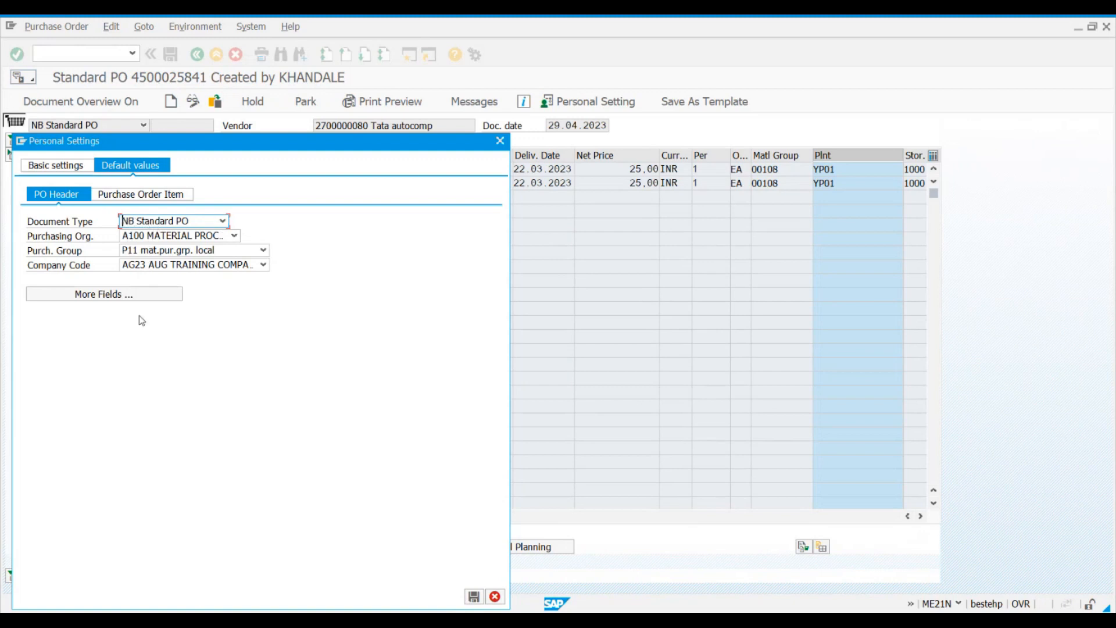
# Step: Inspect the hidden fields that can be added to the PO header defaults, such as Terms of Payment and Incoterms, and close the layout
pyautogui.click(106, 291)
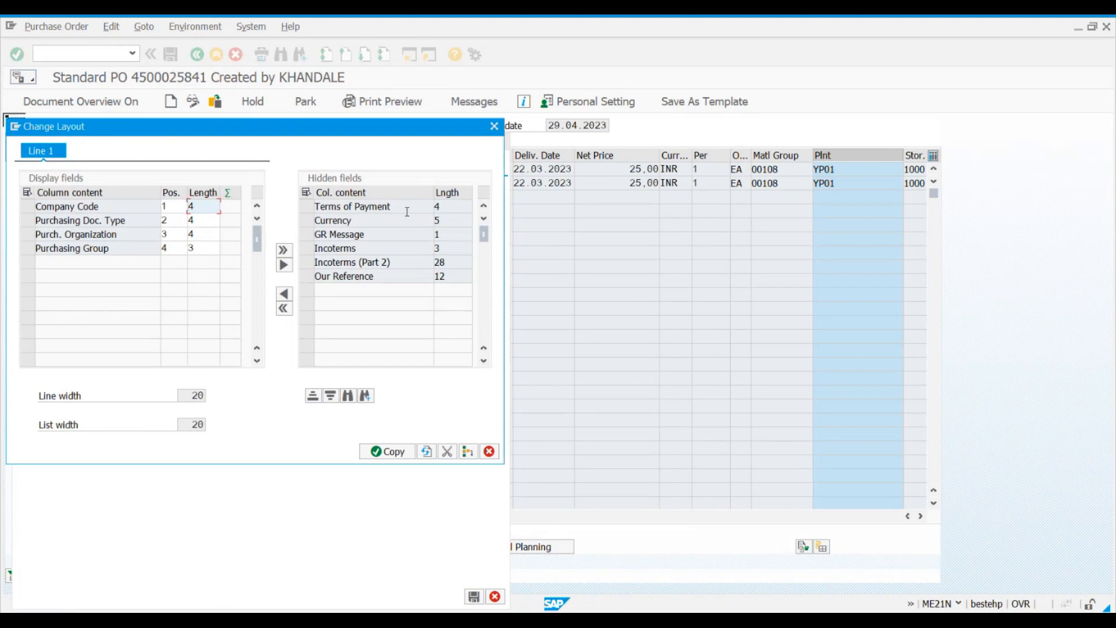
pyautogui.moveTo(402, 206); pyautogui.dragTo(317, 207)
pyautogui.click(316, 208)
pyautogui.click(389, 246)
pyautogui.click(494, 127)
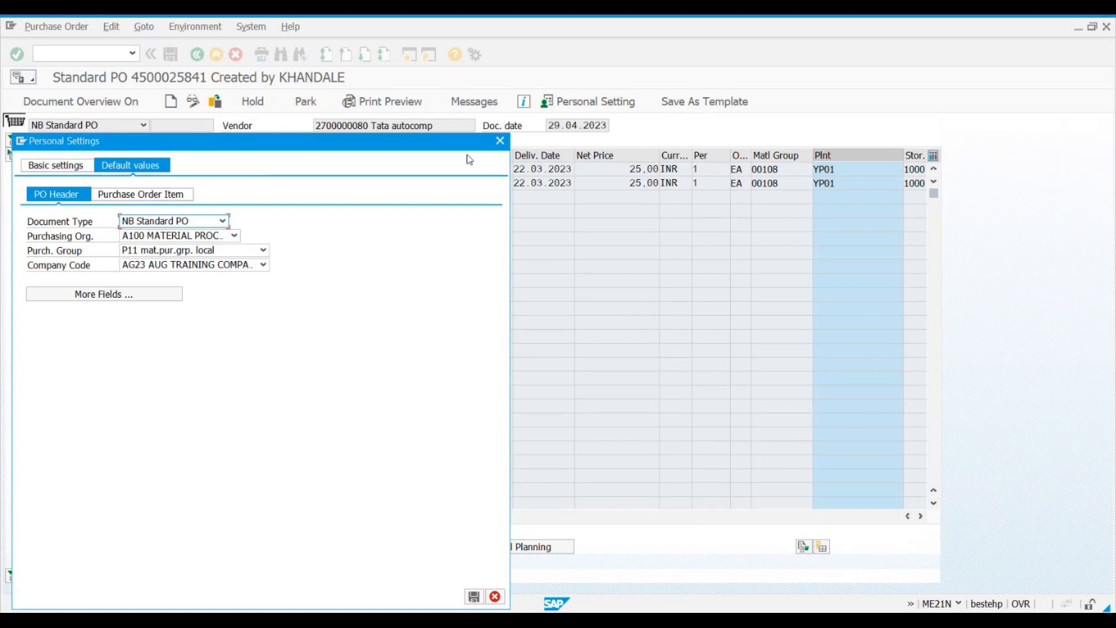
# Step: Show the purchase order item default values and set the default plant to PA11
pyautogui.click(149, 193)
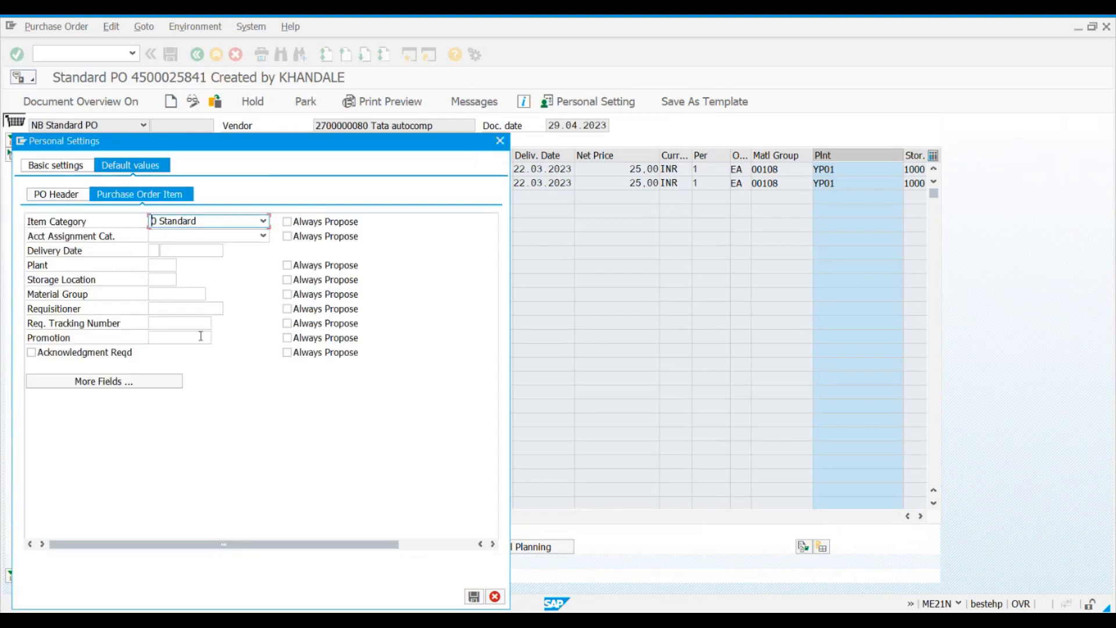
pyautogui.moveTo(304, 145); pyautogui.dragTo(408, 309)
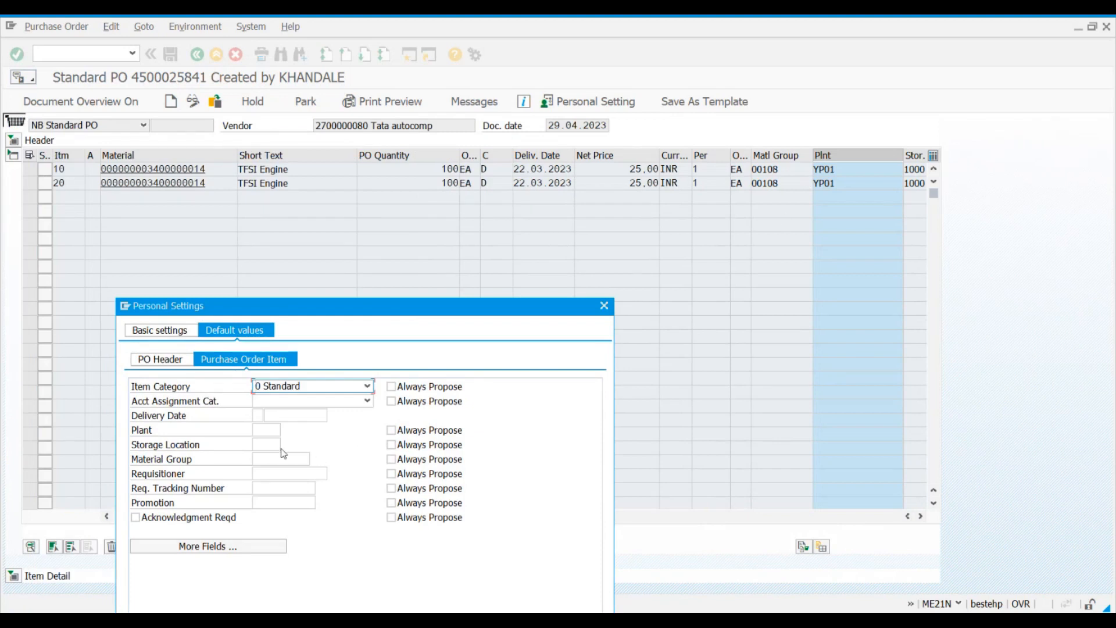
pyautogui.click(276, 431)
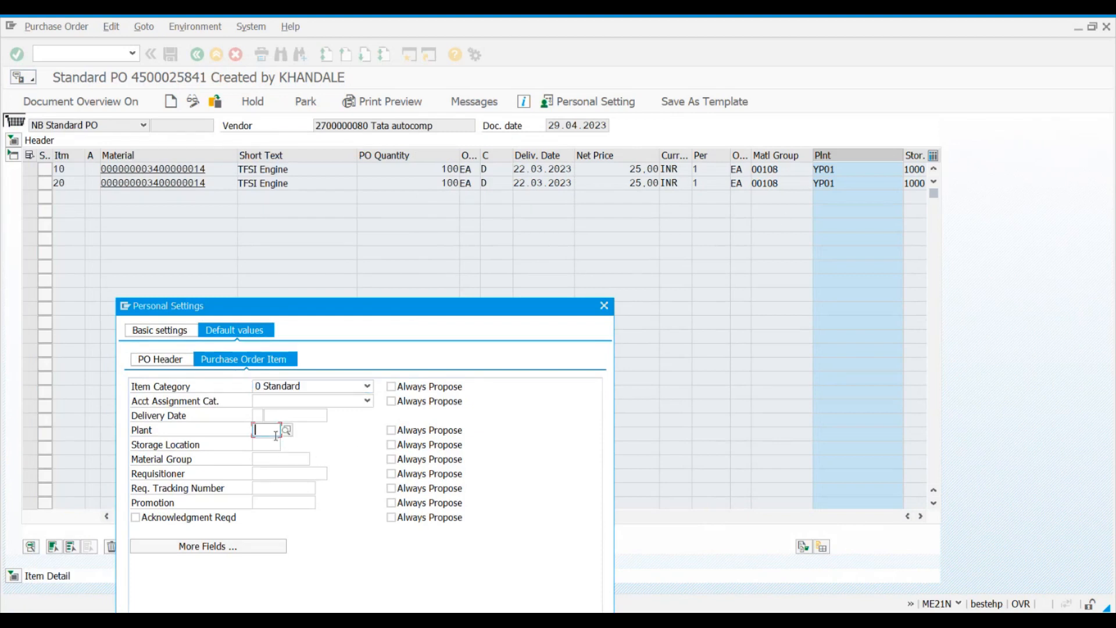
pyautogui.write('pa1')
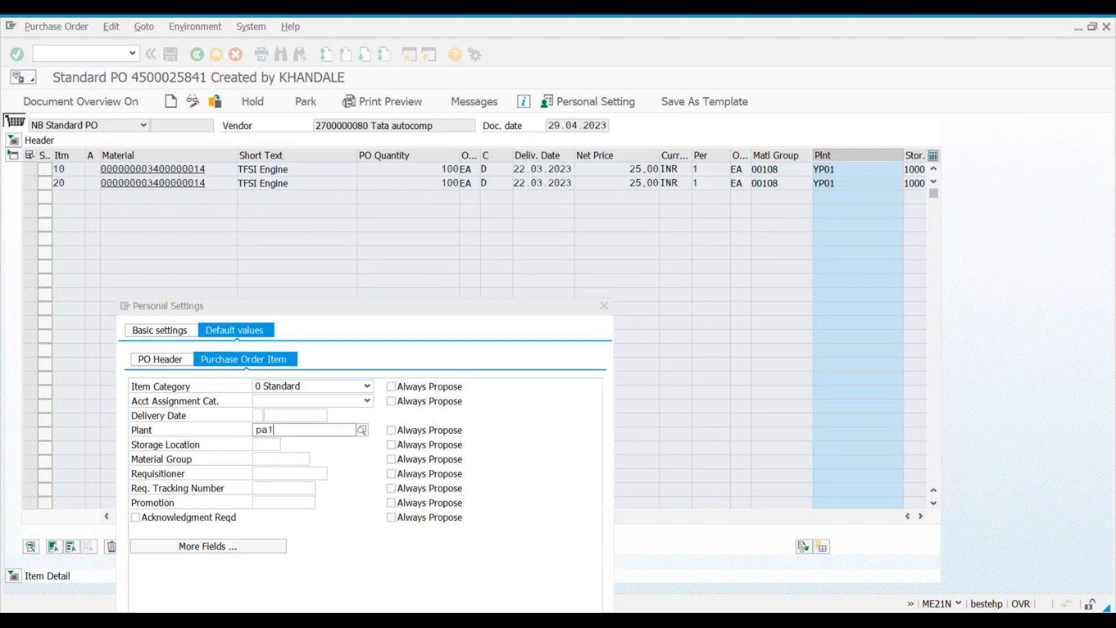
pyautogui.write('1')
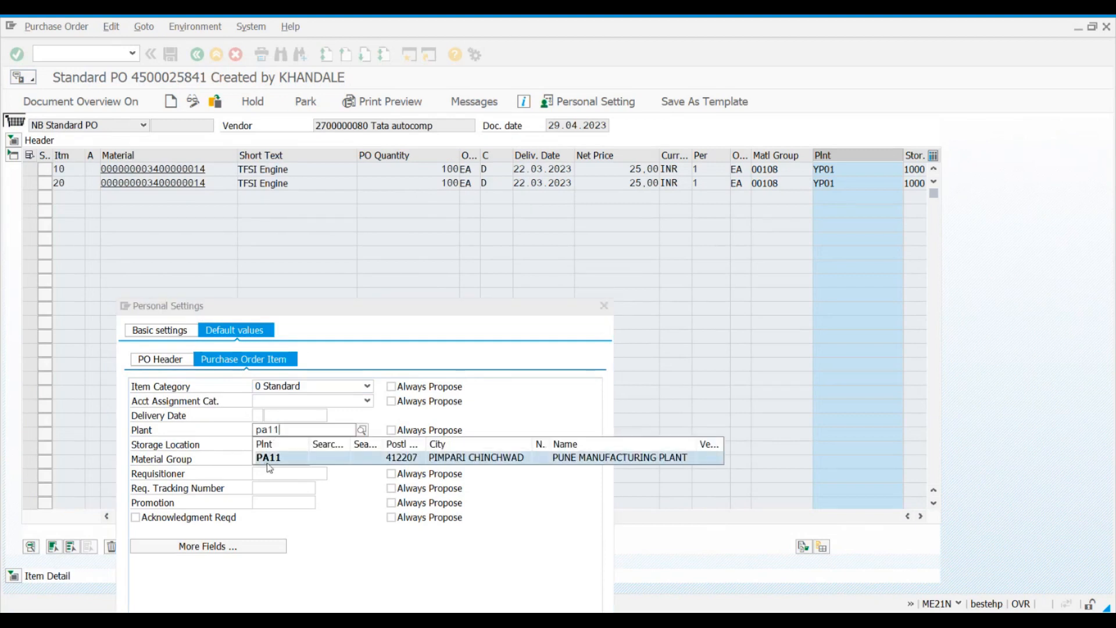
pyautogui.click(268, 462)
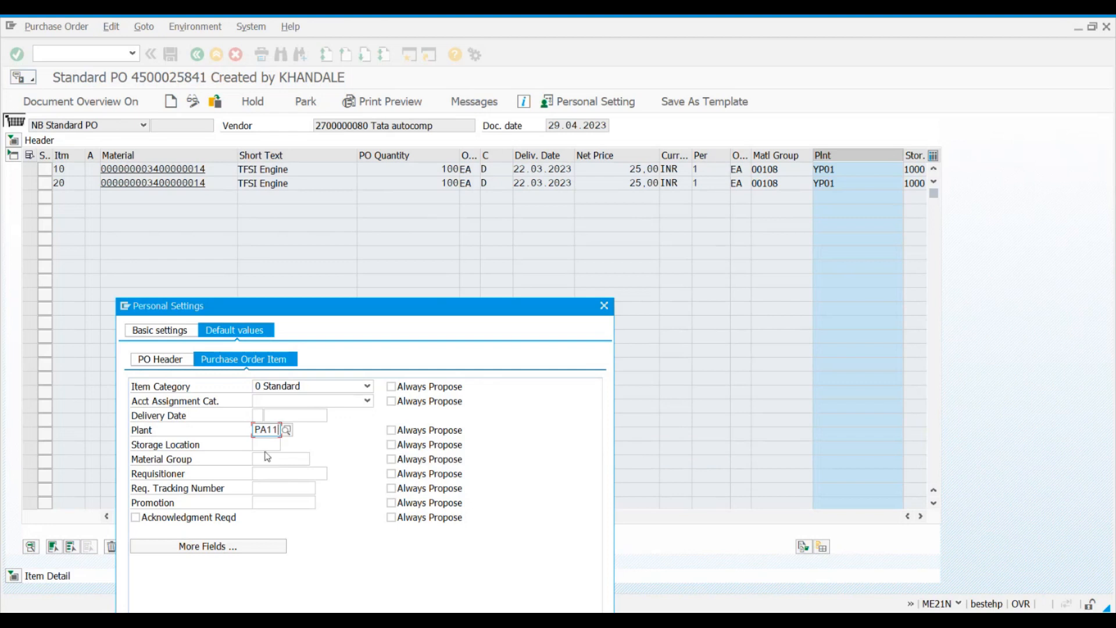
# Step: Set the default storage location for purchase order items to 1000
pyautogui.click(262, 443)
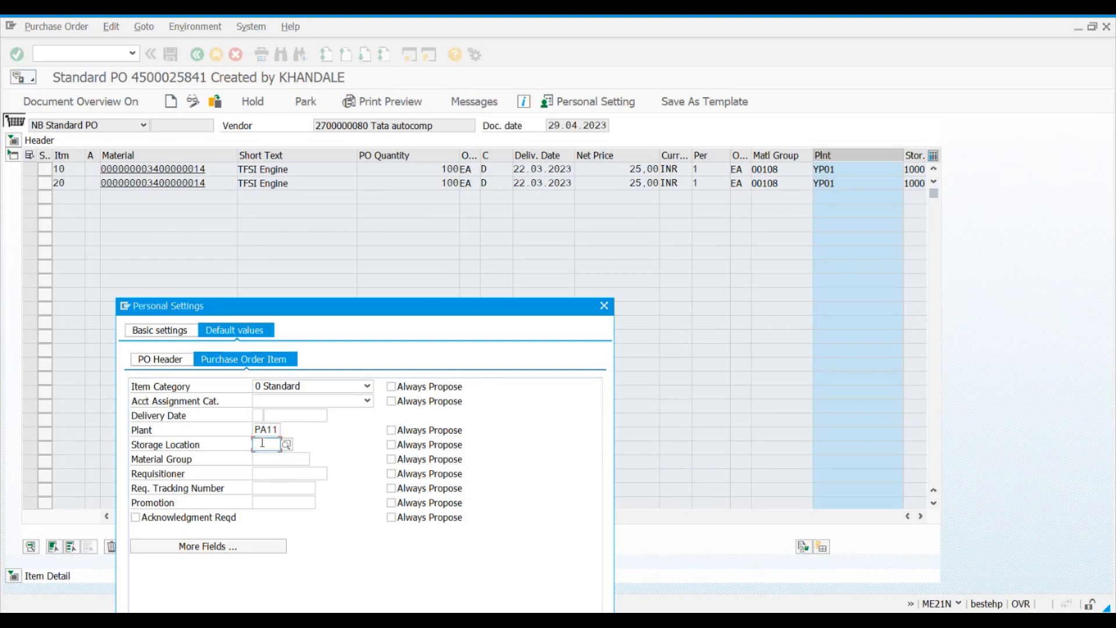
pyautogui.write('1000')
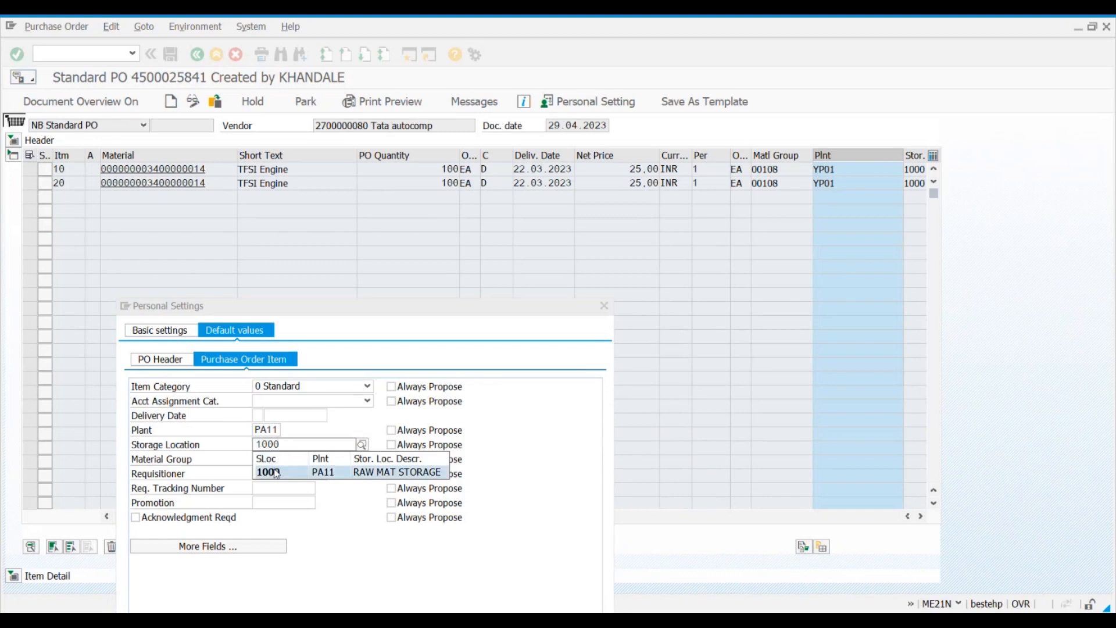
pyautogui.click(276, 470)
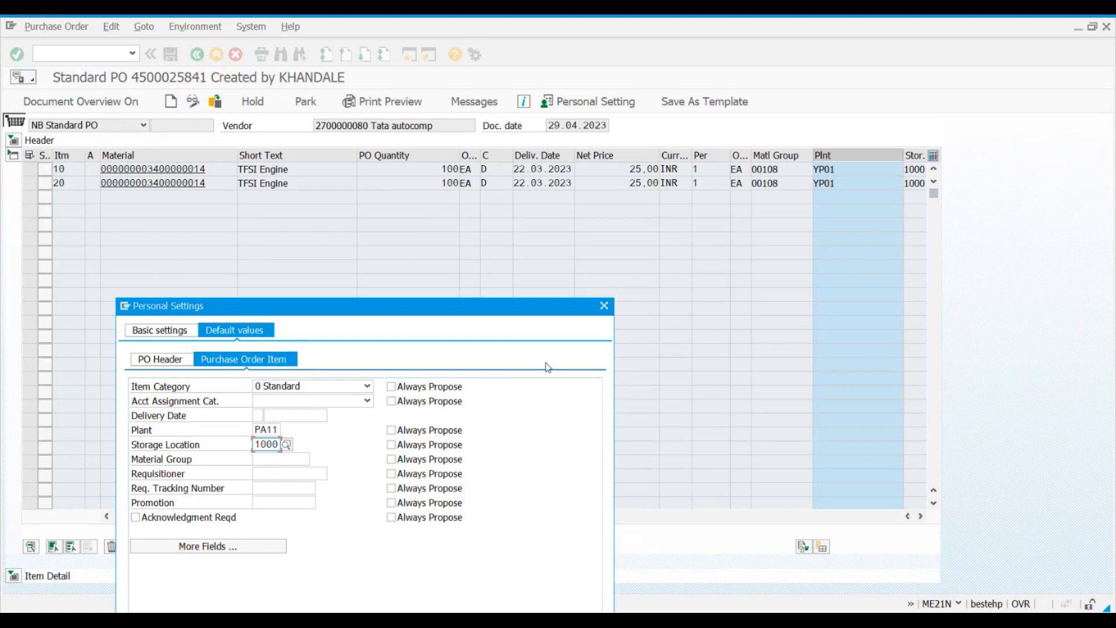
# Step: Inspect the additional fields available for the item defaults, close that layout and save the personal settings
pyautogui.moveTo(498, 308); pyautogui.dragTo(534, 157)
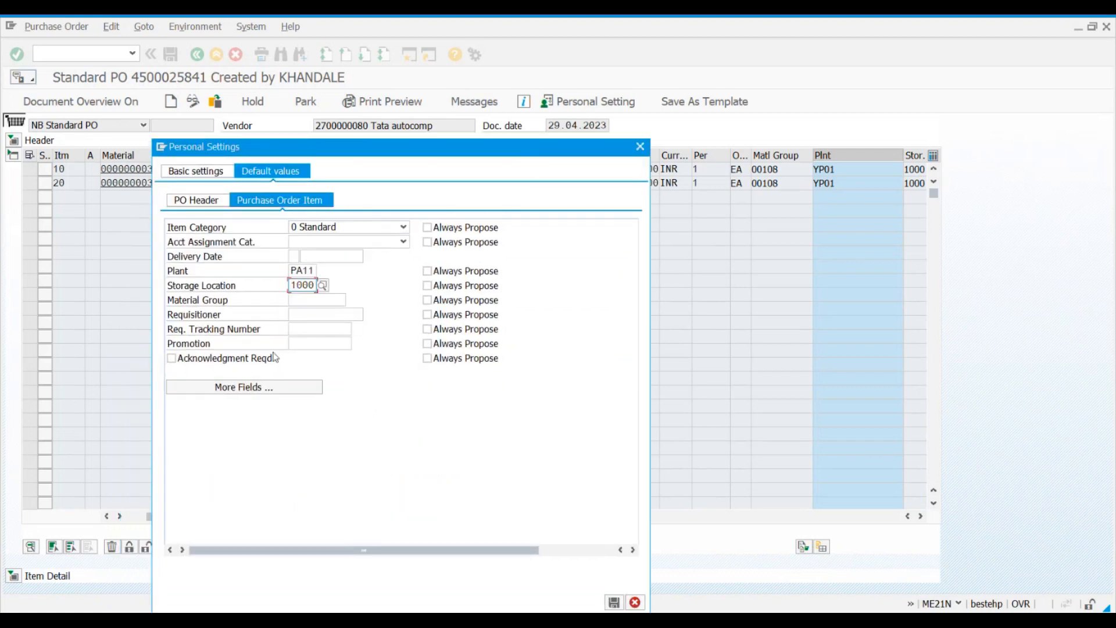
pyautogui.click(303, 388)
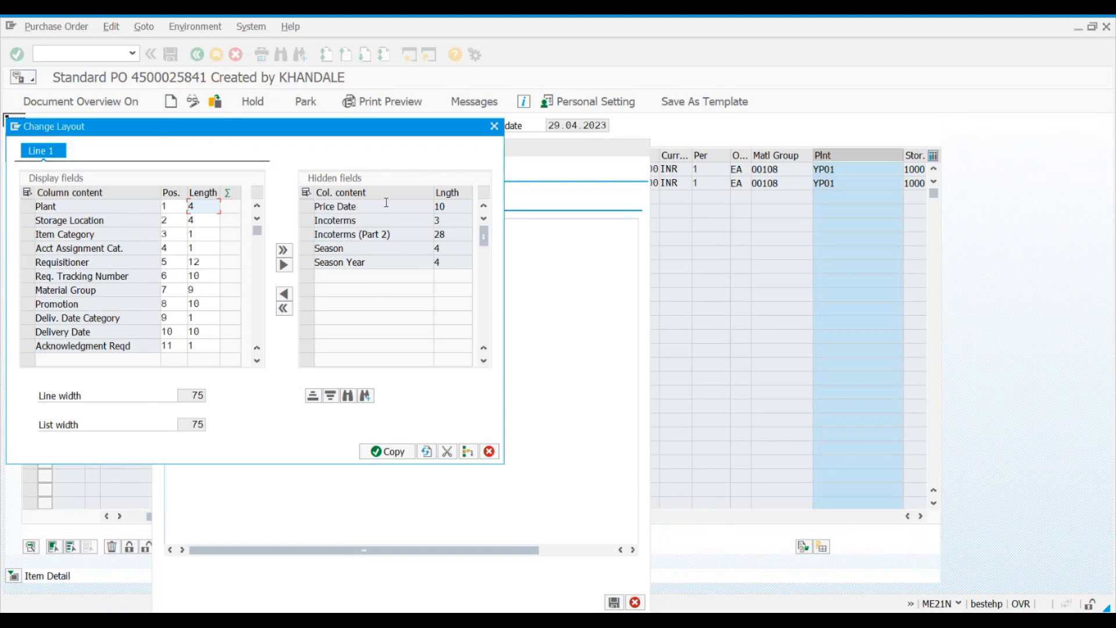
pyautogui.click(494, 126)
pyautogui.click(614, 603)
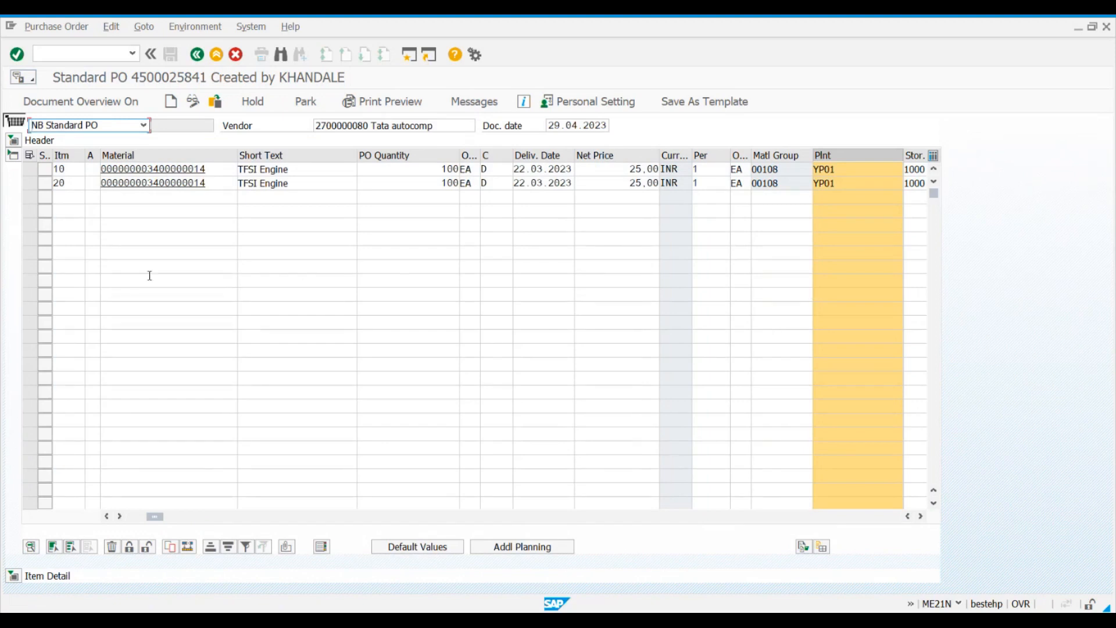
# Step: Exit the current purchase order, start ME21N again and check the default plant and storage location in the item overview
pyautogui.click(221, 55)
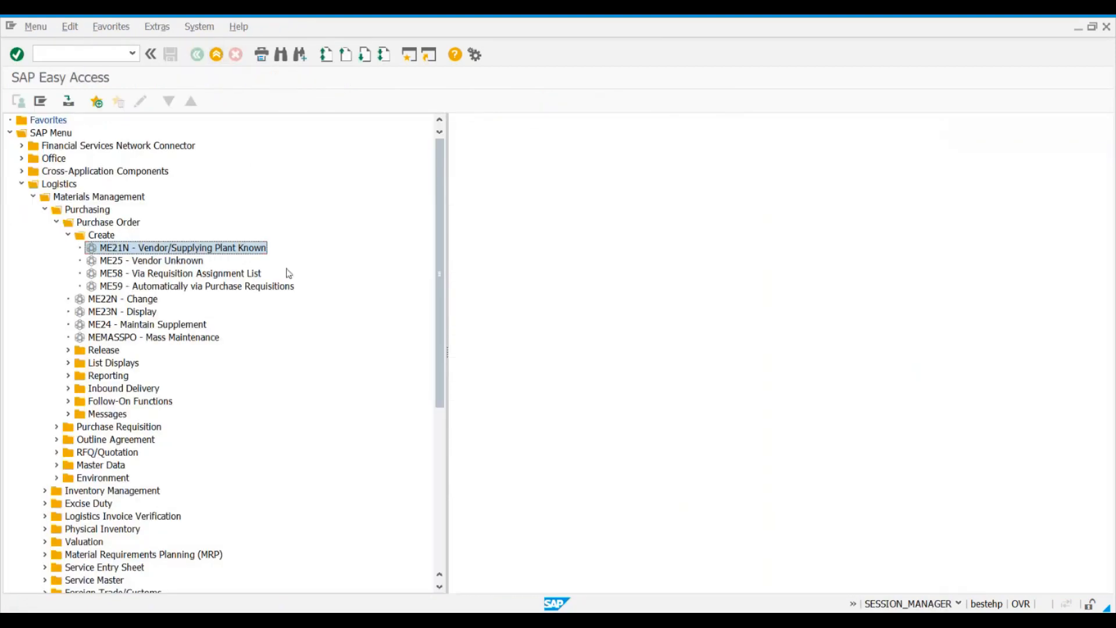
pyautogui.doubleClick(133, 248)
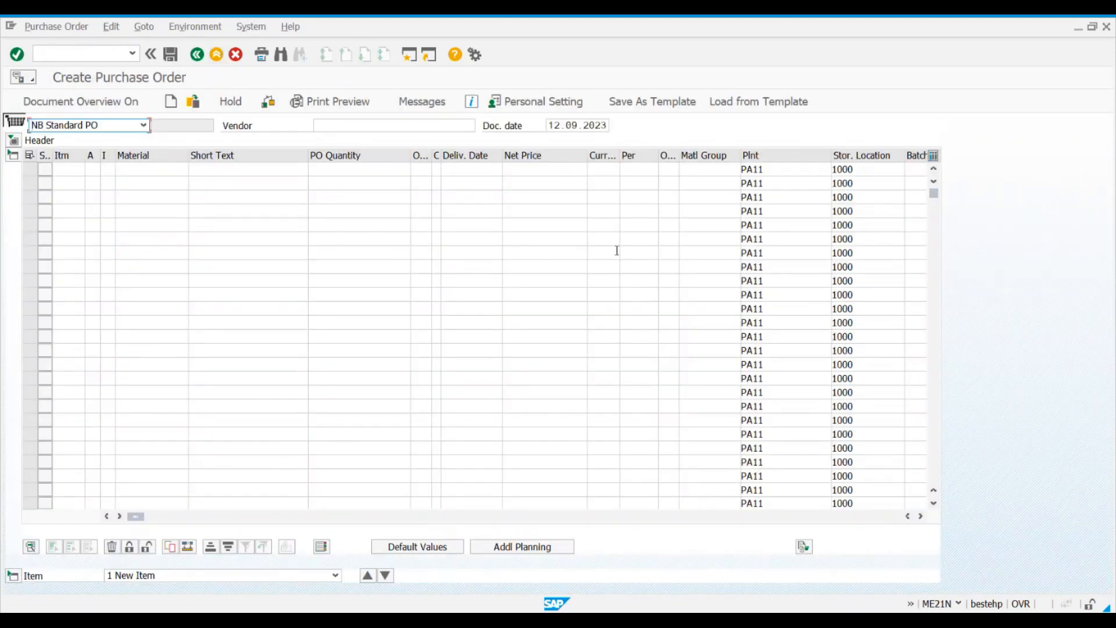
pyautogui.click(770, 175)
pyautogui.moveTo(802, 168); pyautogui.dragTo(696, 172)
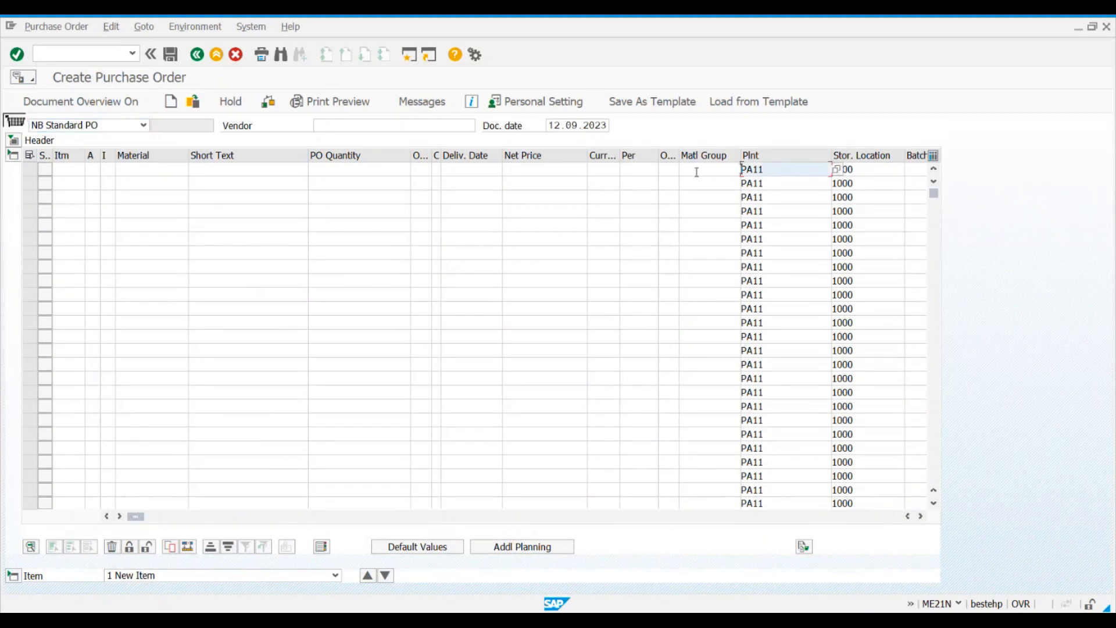
pyautogui.click(894, 172)
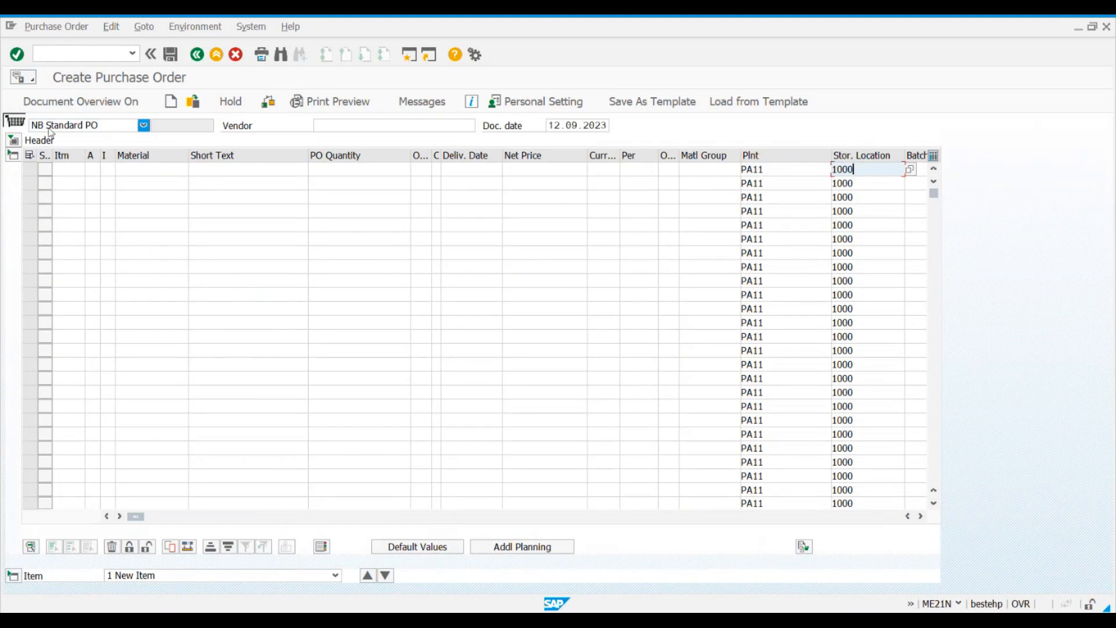
# Step: Expand the purchase order header and check the purchasing organization, purchasing group and company code in its organizational data
pyautogui.click(14, 140)
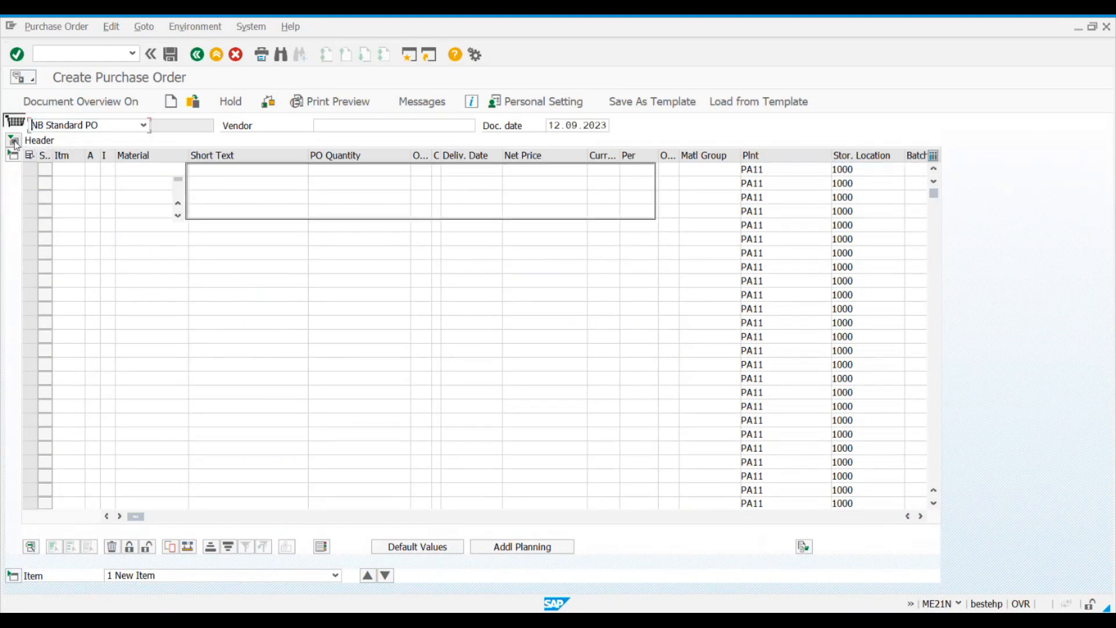
pyautogui.click(504, 142)
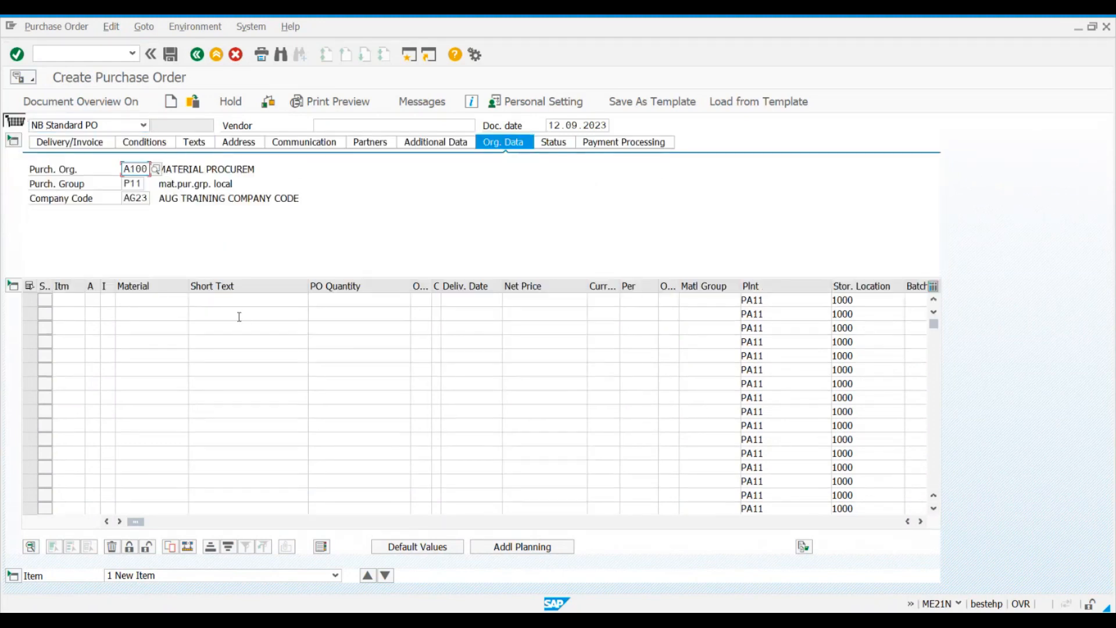
pyautogui.click(134, 184)
pyautogui.click(135, 198)
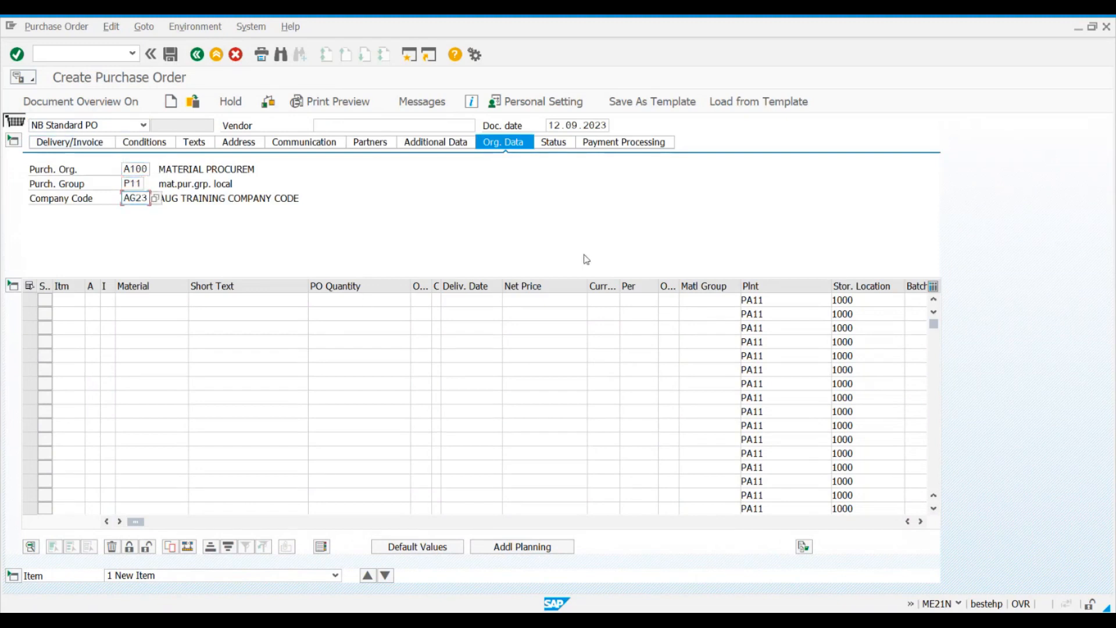
pyautogui.click(150, 300)
pyautogui.click(150, 312)
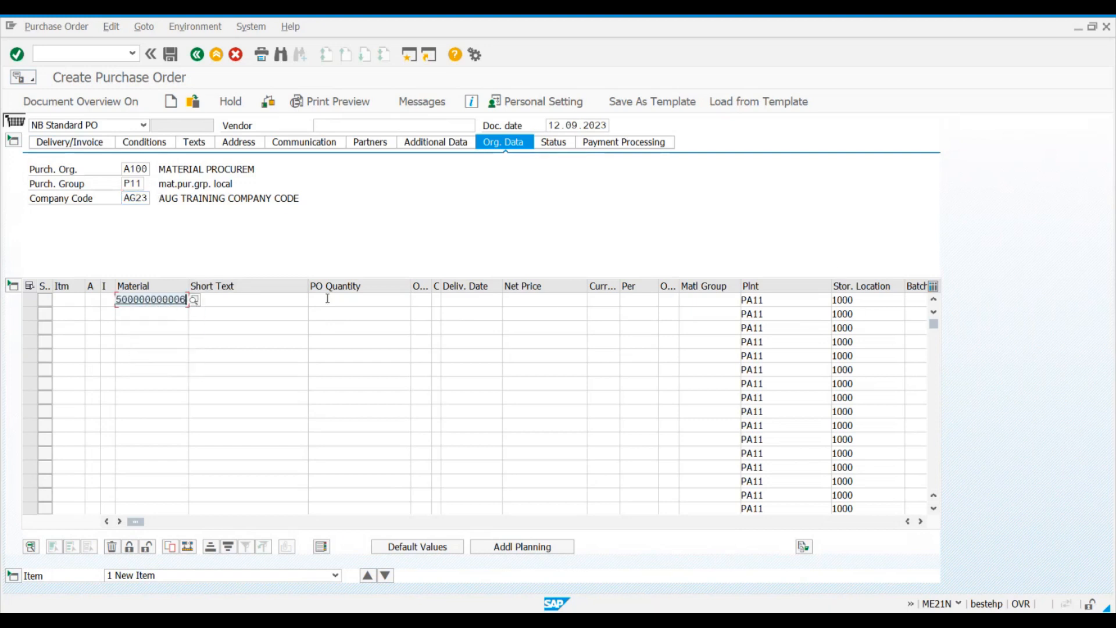
pyautogui.click(348, 299)
pyautogui.click(345, 312)
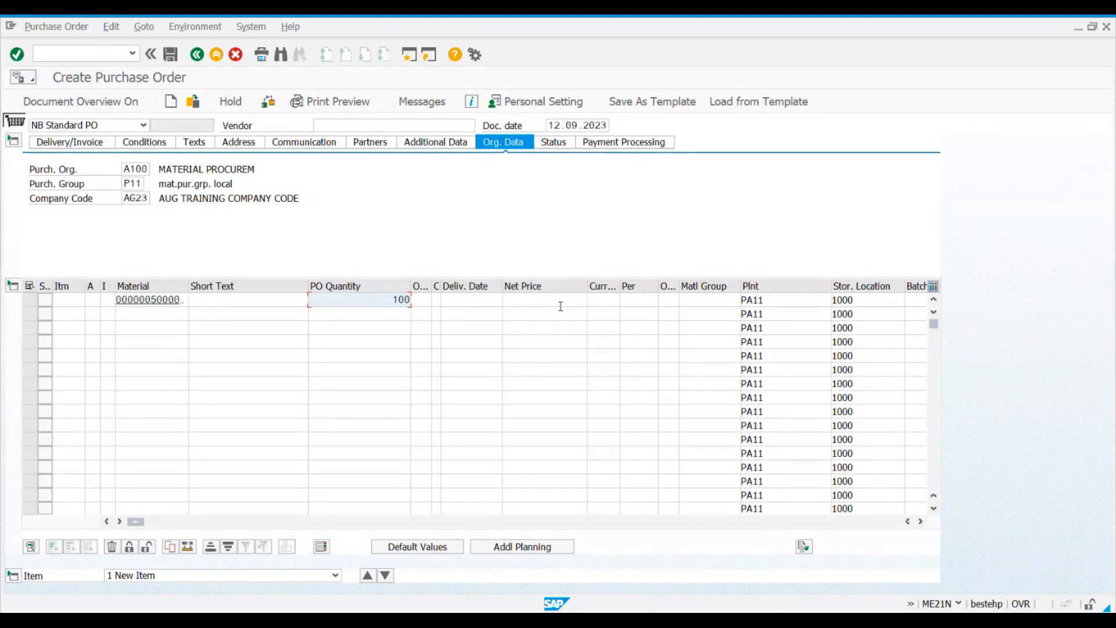
pyautogui.press('Return')
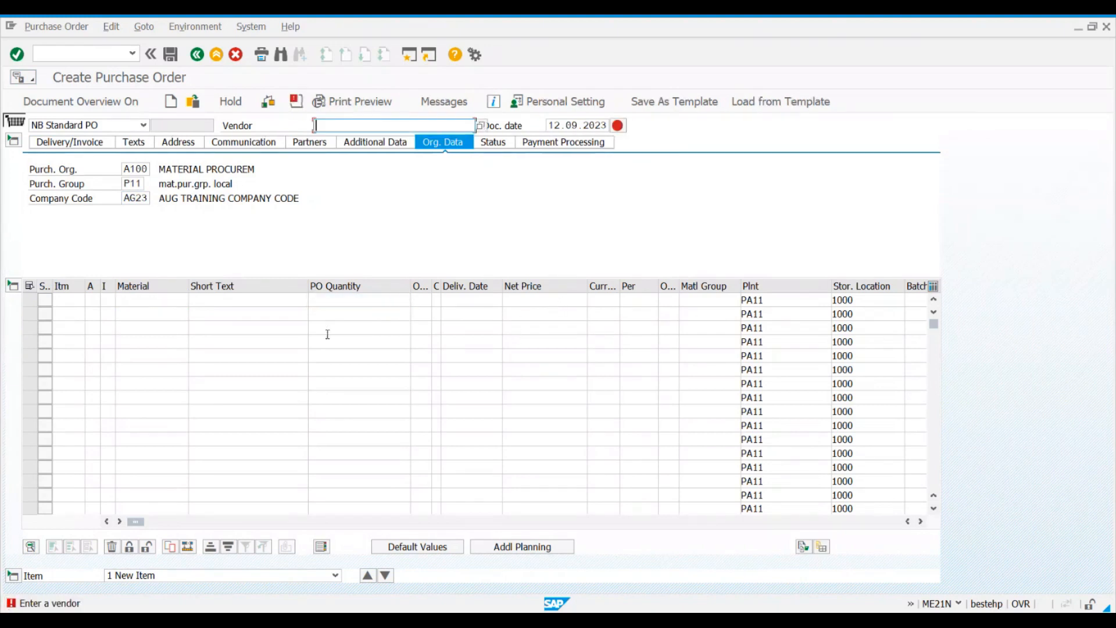
# Step: Set the purchase order's vendor to 200075 MRF TYRES
pyautogui.write('2')
pyautogui.click(340, 141)
pyautogui.press('Return')
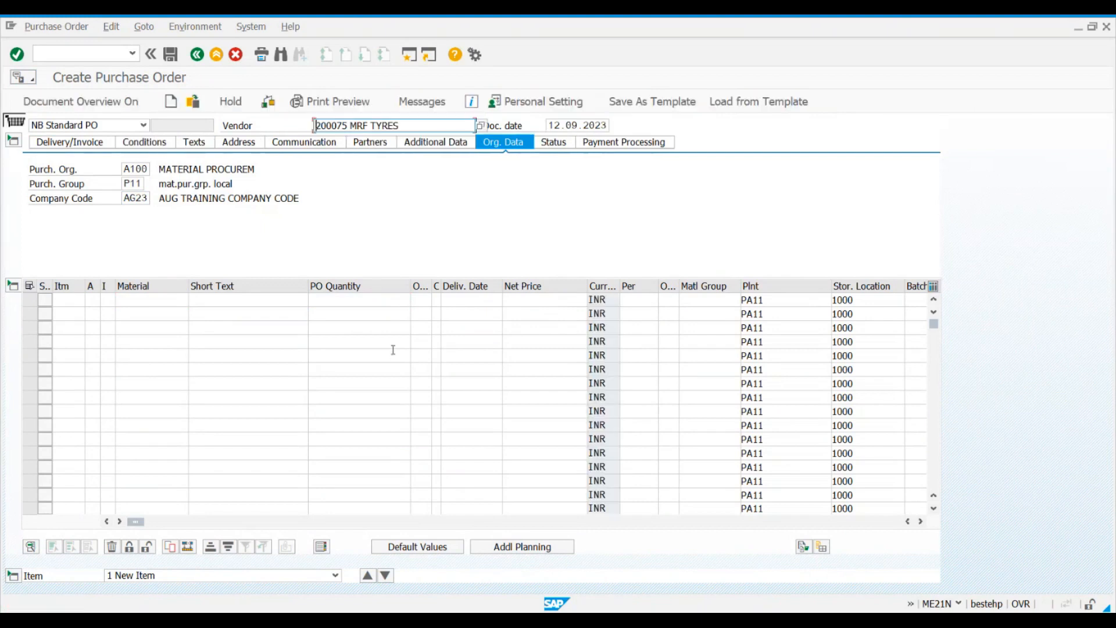
pyautogui.click(153, 298)
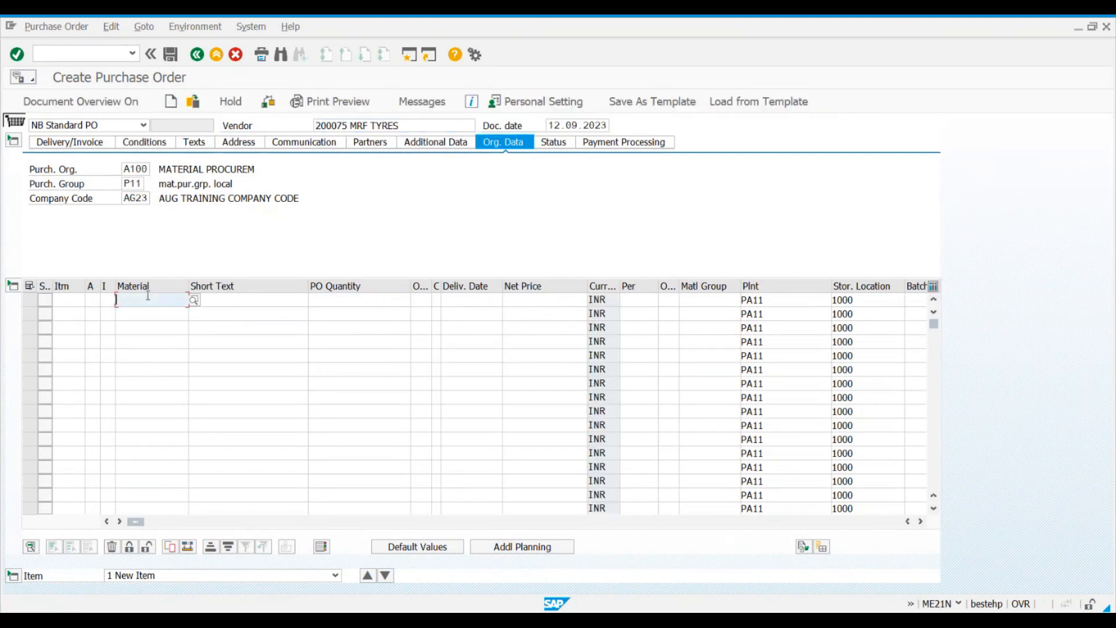
pyautogui.click(154, 314)
pyautogui.click(344, 302)
pyautogui.write('100')
pyautogui.press('Return')
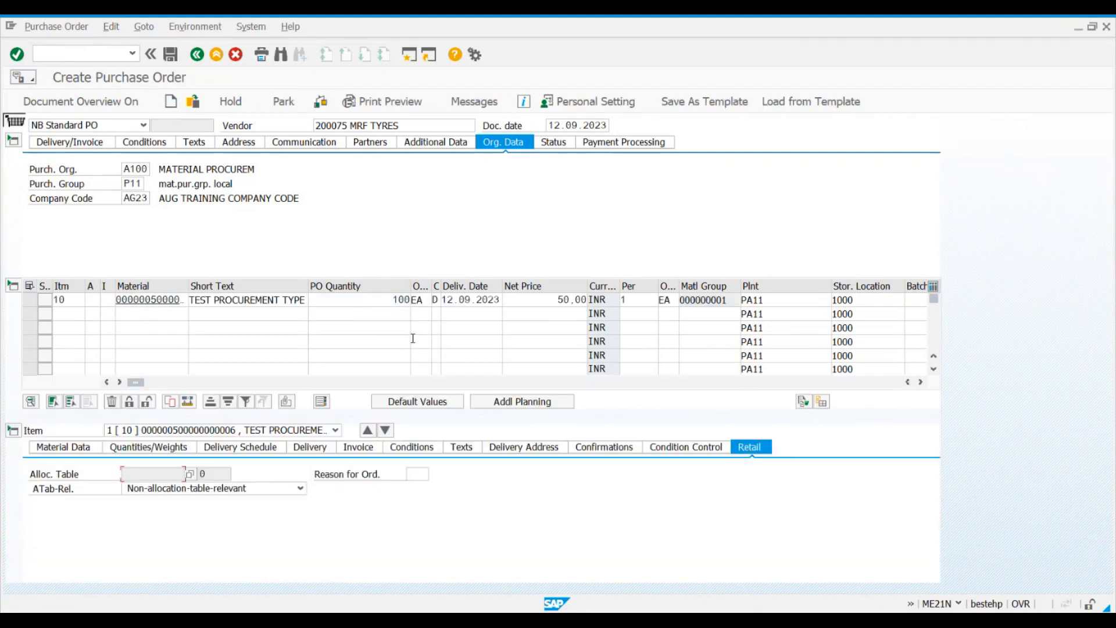
# Step: Check the purchase order for errors and review the default PO header and item values in the personal settings
pyautogui.click(319, 108)
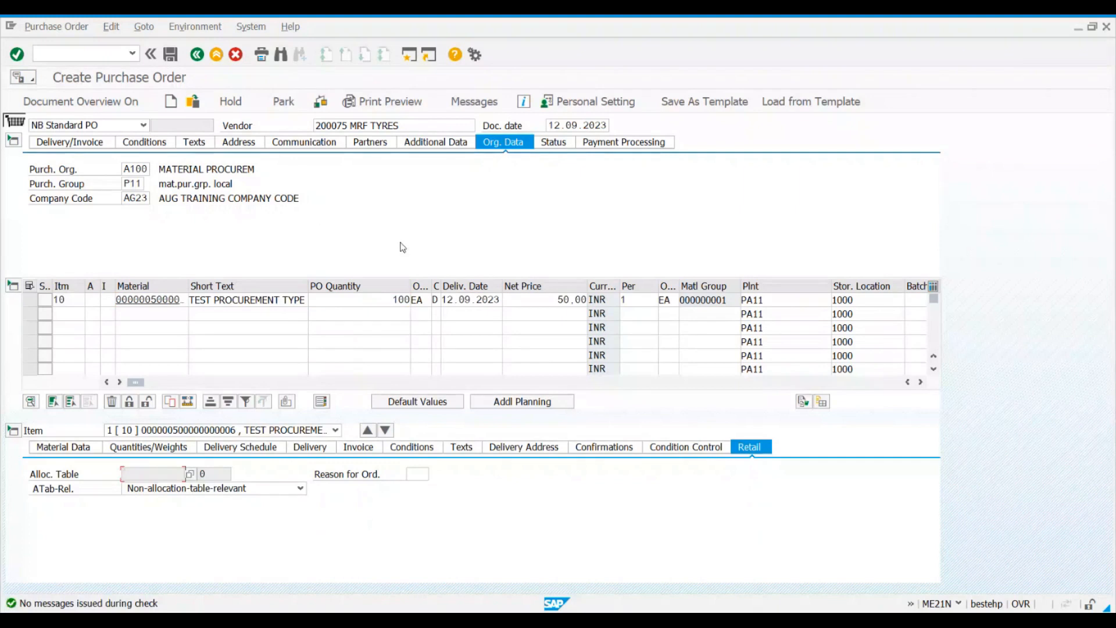
pyautogui.click(628, 102)
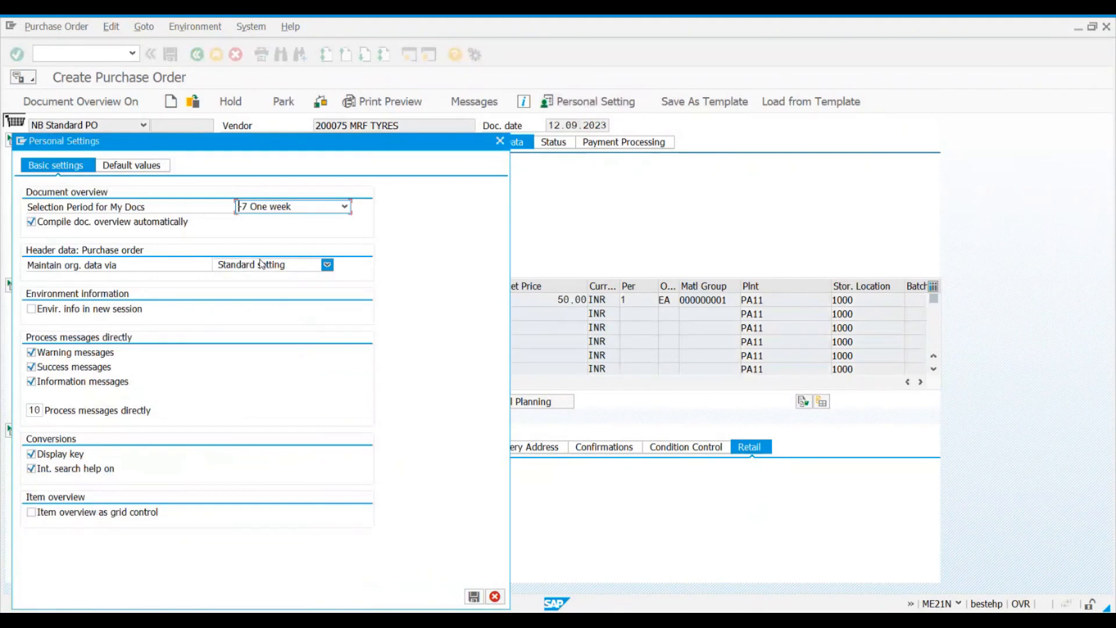
pyautogui.click(128, 167)
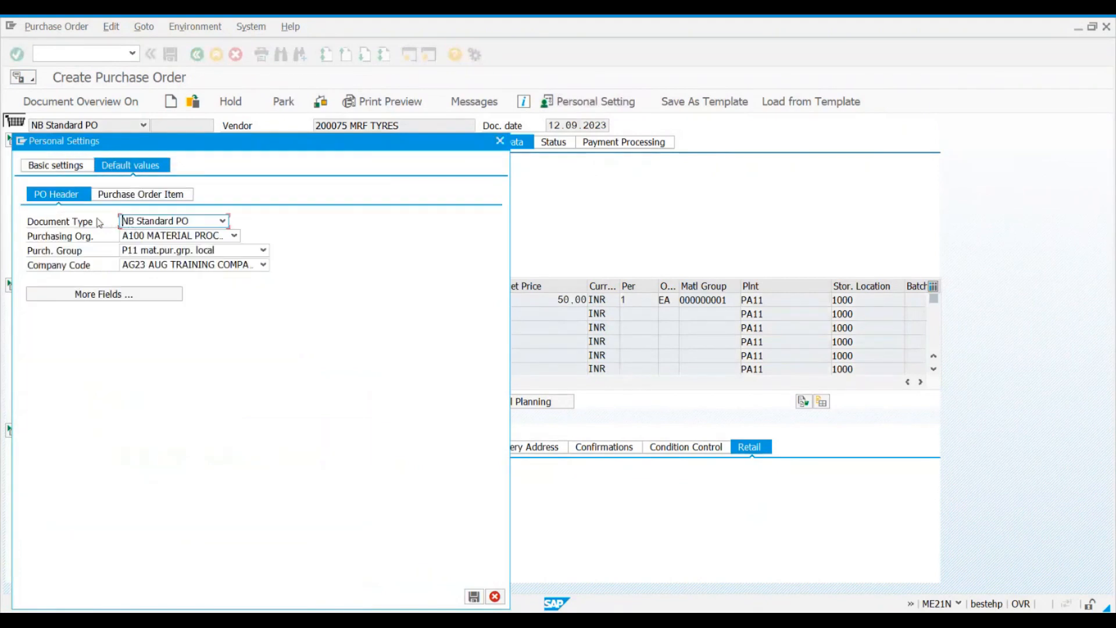
pyautogui.click(134, 197)
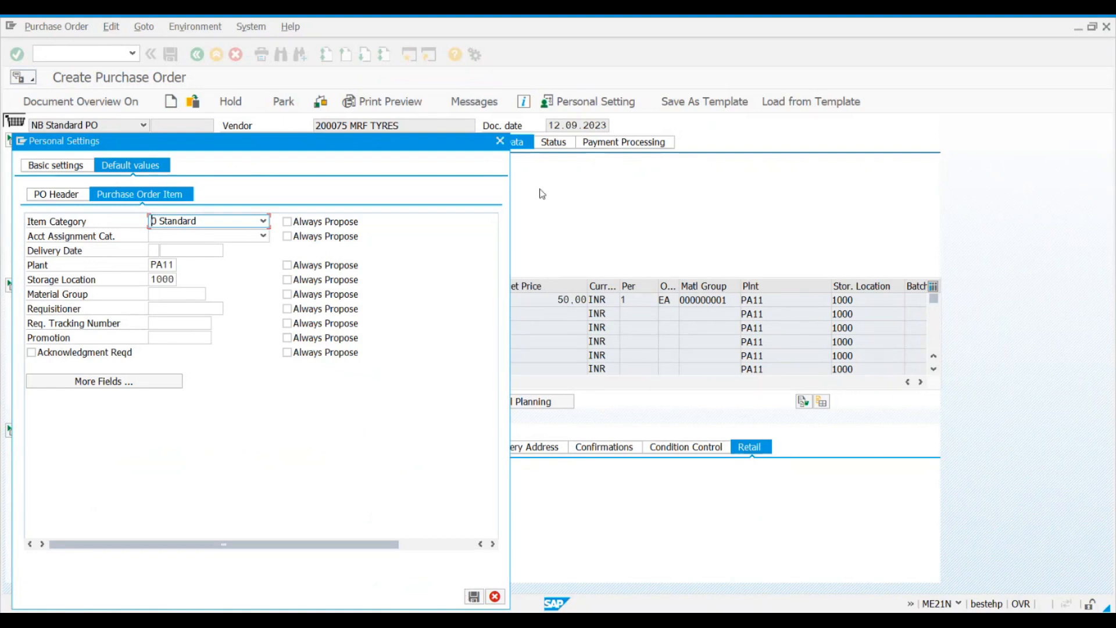
pyautogui.click(499, 141)
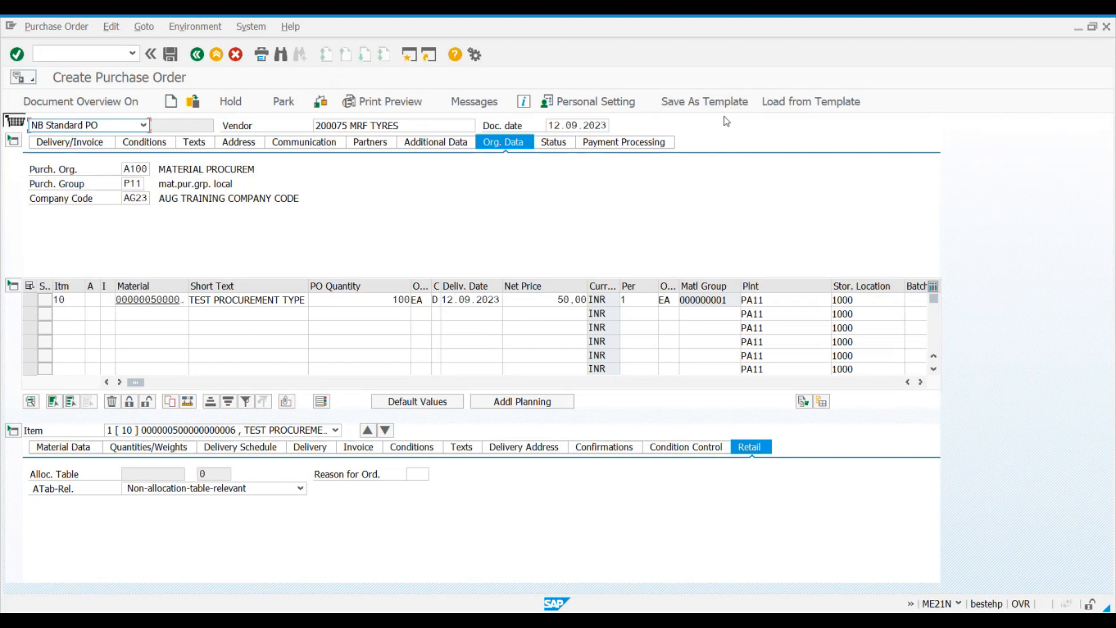
# Step: Start saving the purchase order as a template and enter the owner's first name as the template name
pyautogui.click(710, 102)
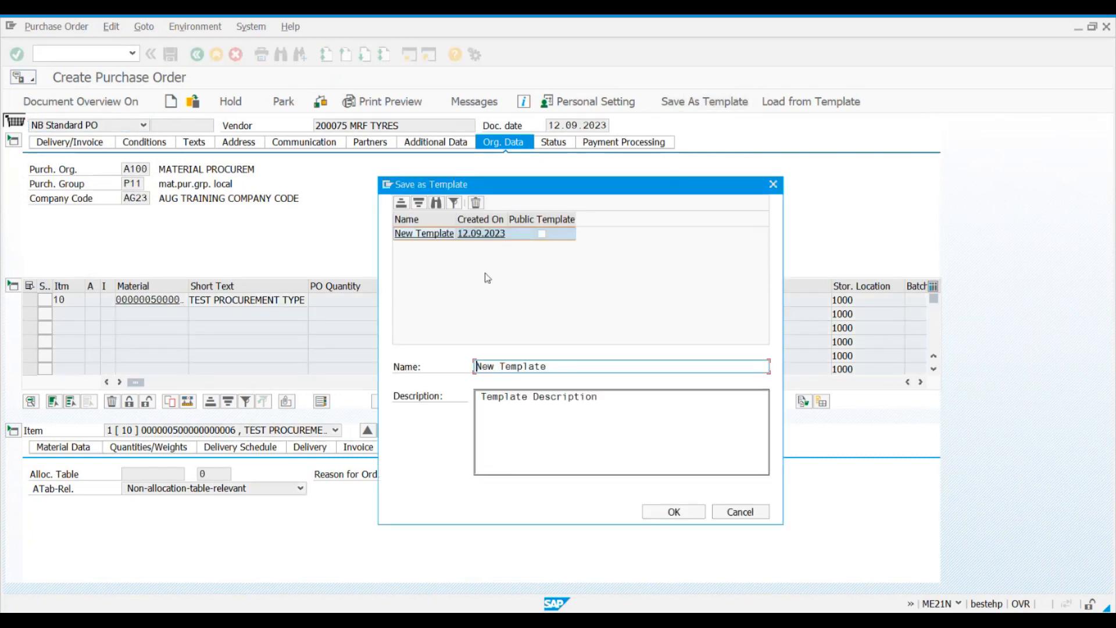
pyautogui.click(569, 371)
pyautogui.press('BackSpace')
pyautogui.press('BackSpace')
pyautogui.press('BackSpace')
pyautogui.press('BackSpace')
pyautogui.press('BackSpace')
pyautogui.press('BackSpace')
pyautogui.press('BackSpace')
pyautogui.press('BackSpace')
pyautogui.press('BackSpace')
pyautogui.press('BackSpace')
pyautogui.press('BackSpace')
pyautogui.press('BackSpace')
pyautogui.write('Manoj')
# Step: Give the template the description "Create Purchase order" and save it
pyautogui.moveTo(615, 401); pyautogui.dragTo(418, 405)
pyautogui.write('Cr')
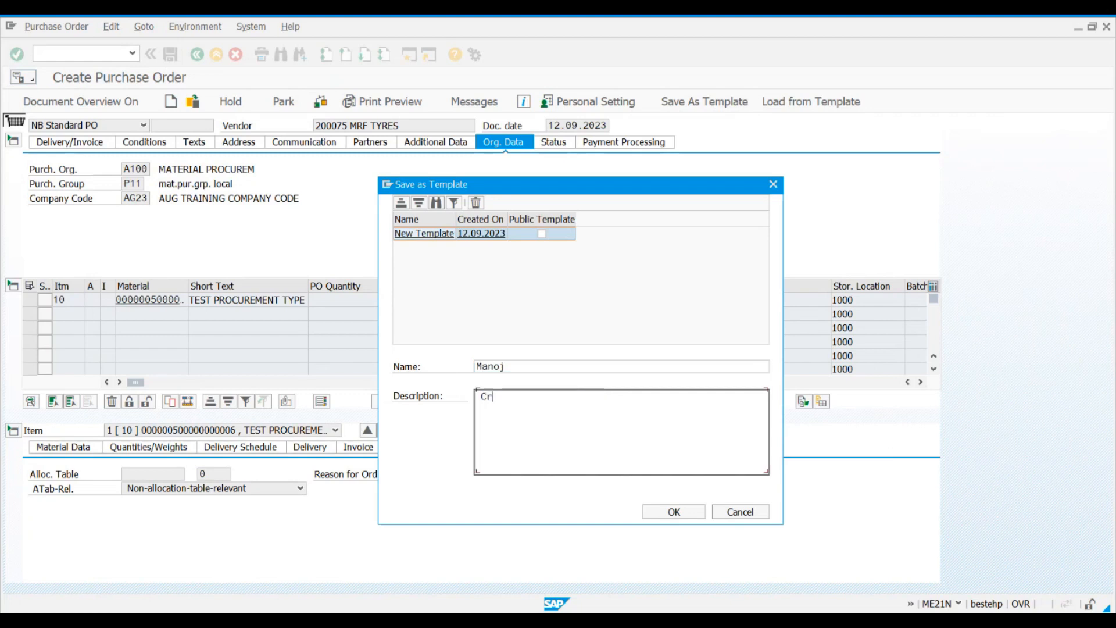
pyautogui.write('eate Purchase order')
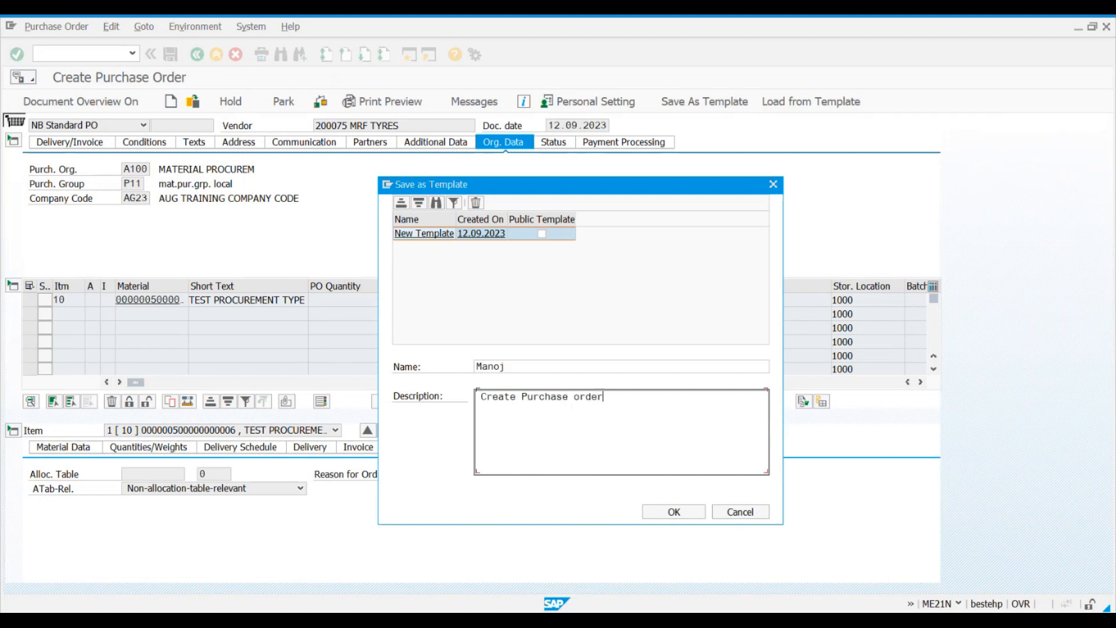
pyautogui.click(674, 511)
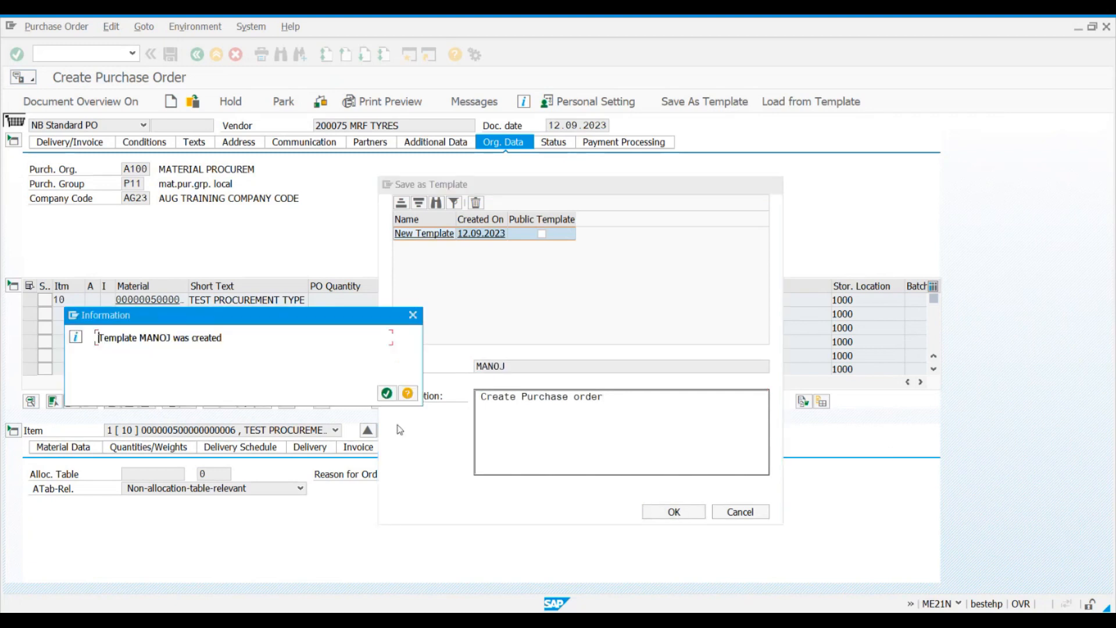
pyautogui.click(393, 399)
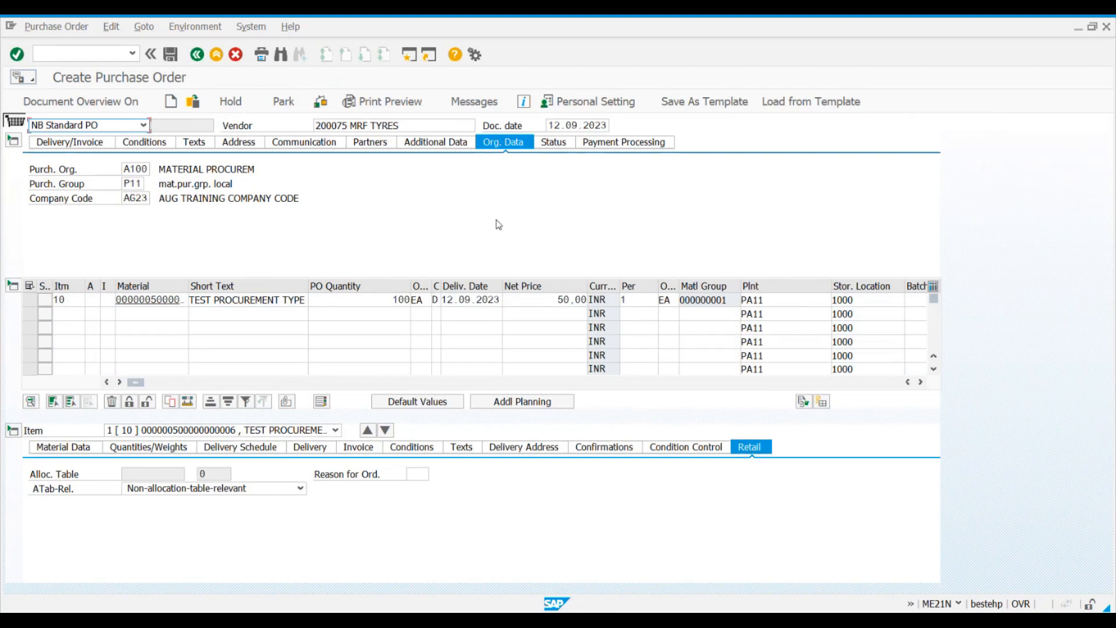
# Step: Exit the purchase order without saving it and reopen purchase order creation with an empty document
pyautogui.click(219, 57)
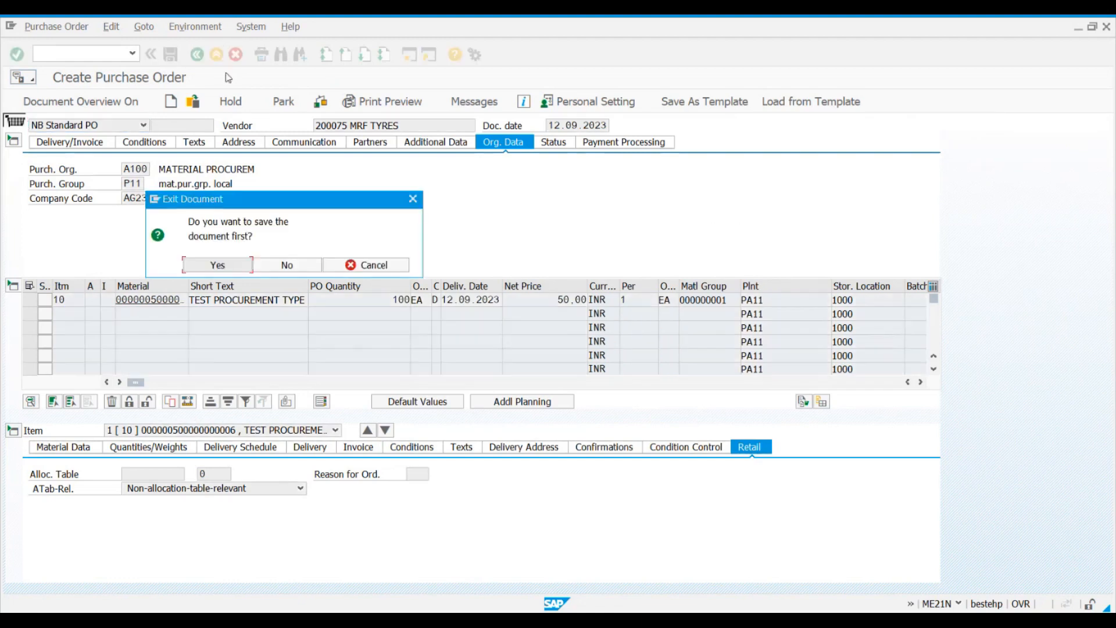
pyautogui.click(287, 264)
pyautogui.doubleClick(128, 249)
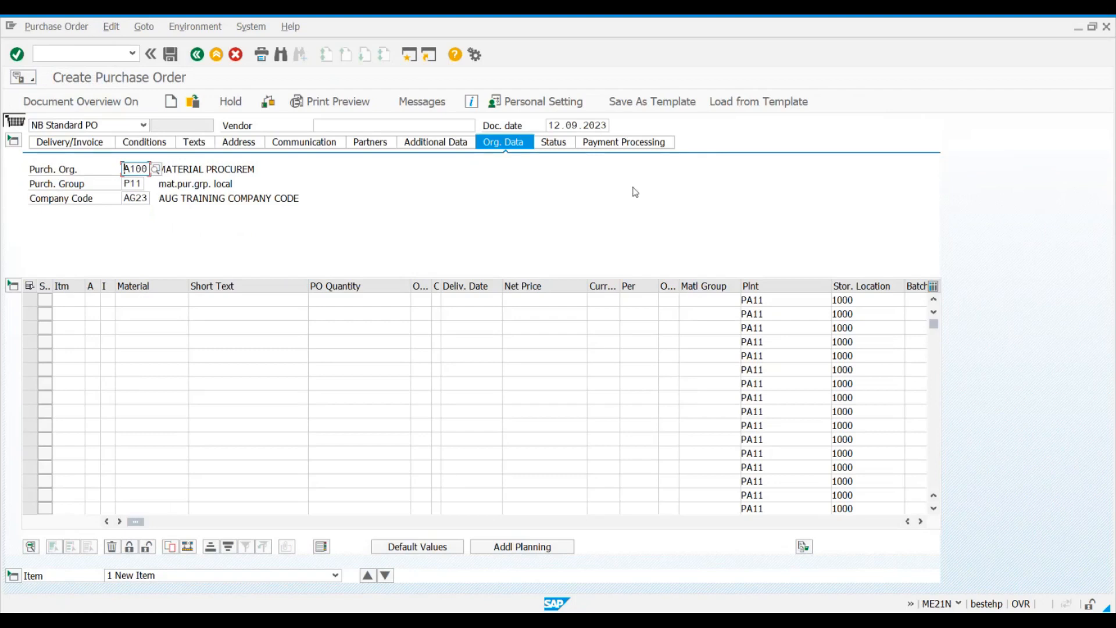
# Step: Load the saved template with header data into the new purchase order and widen the Material and Short Text columns
pyautogui.click(735, 102)
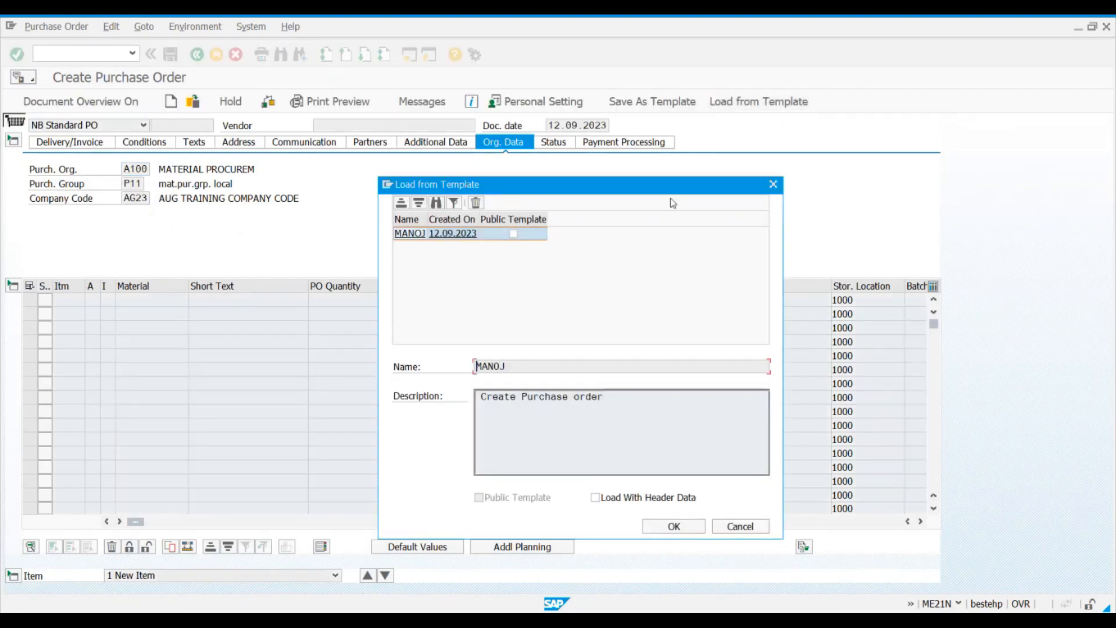
pyautogui.click(411, 233)
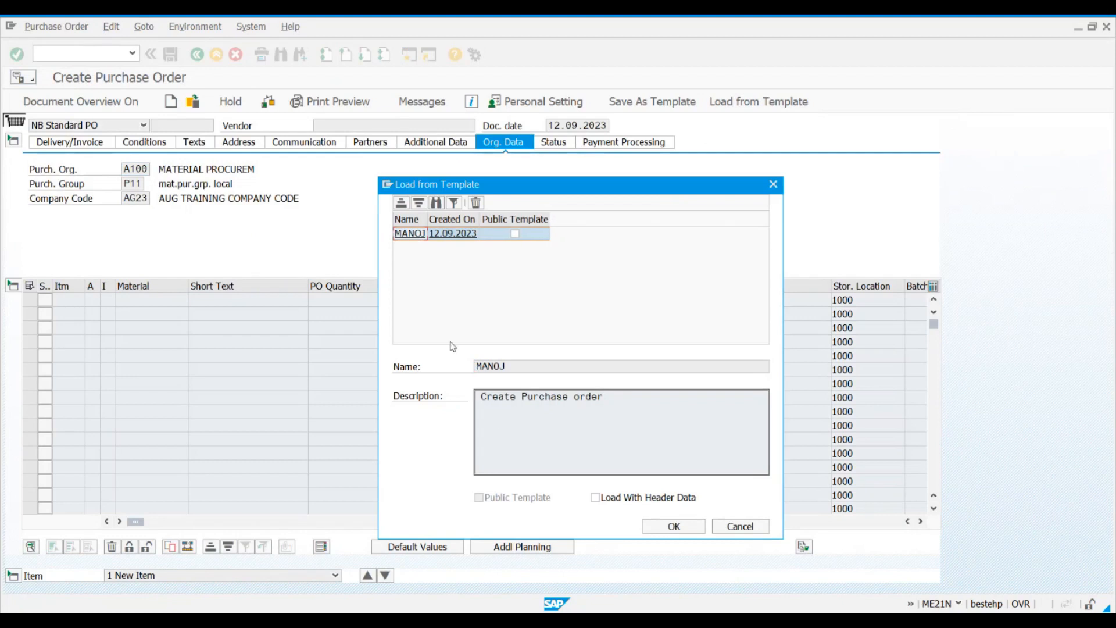
pyautogui.click(595, 497)
pyautogui.click(657, 526)
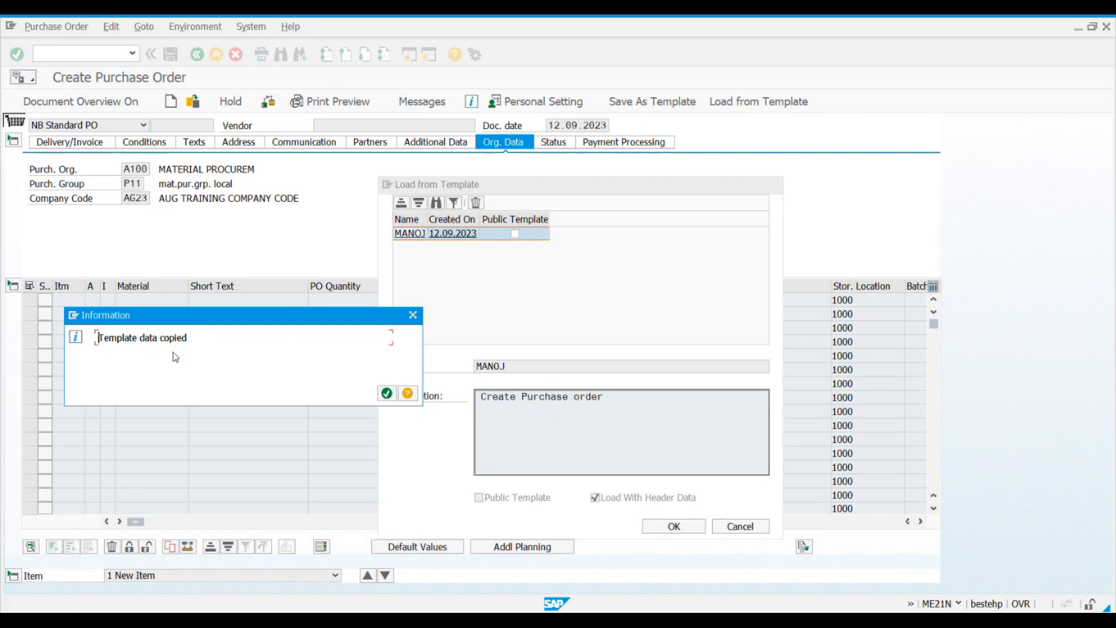
pyautogui.click(386, 393)
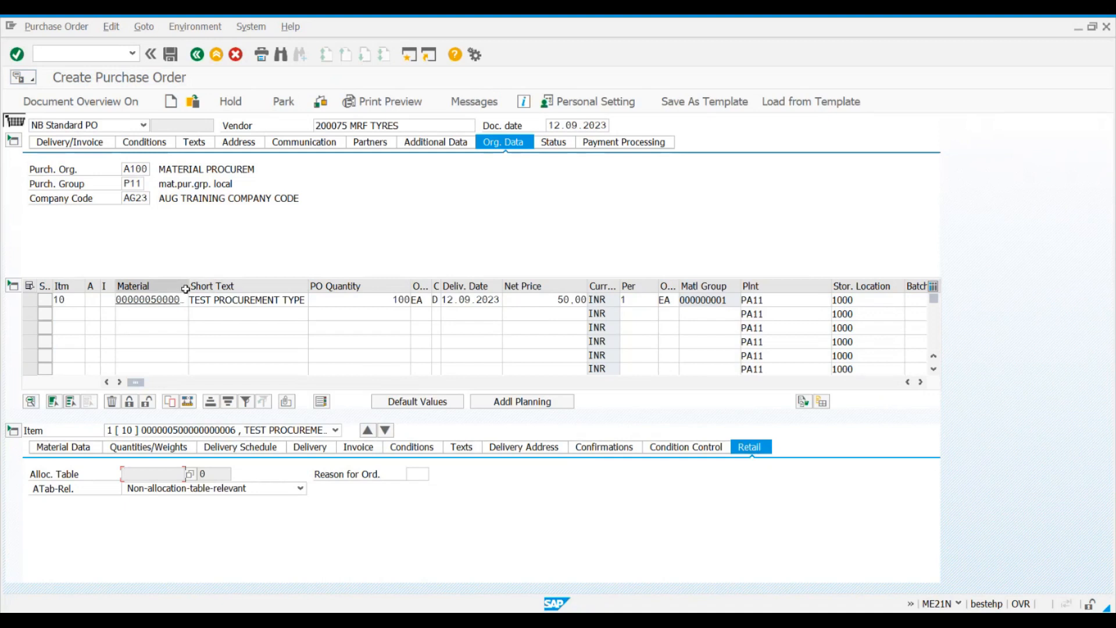
pyautogui.moveTo(184, 286); pyautogui.dragTo(227, 286)
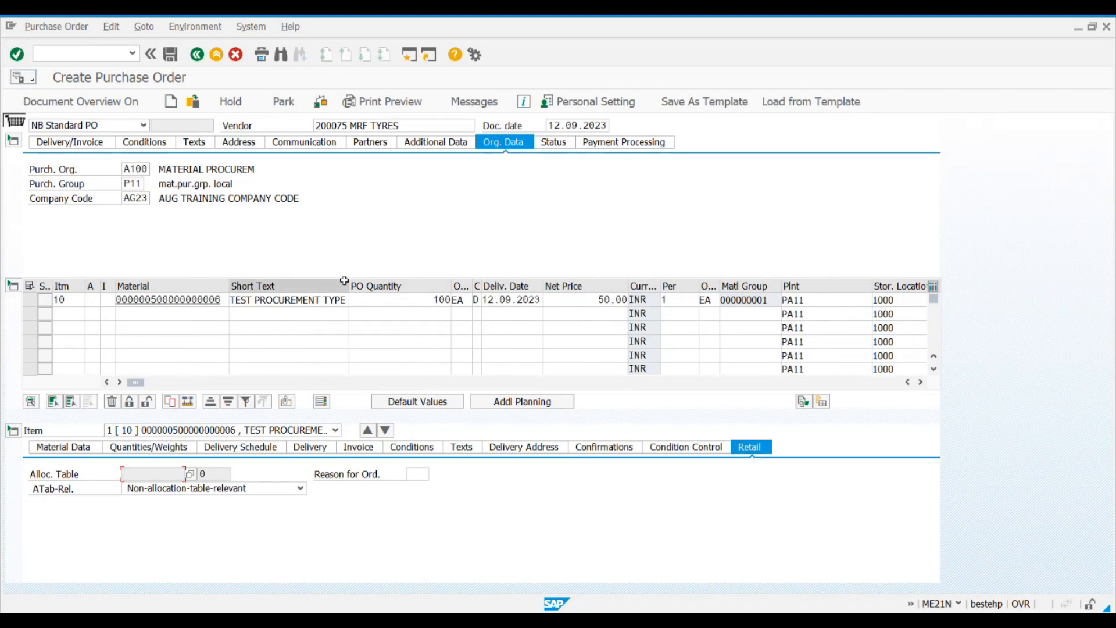
pyautogui.moveTo(349, 286); pyautogui.dragTo(368, 286)
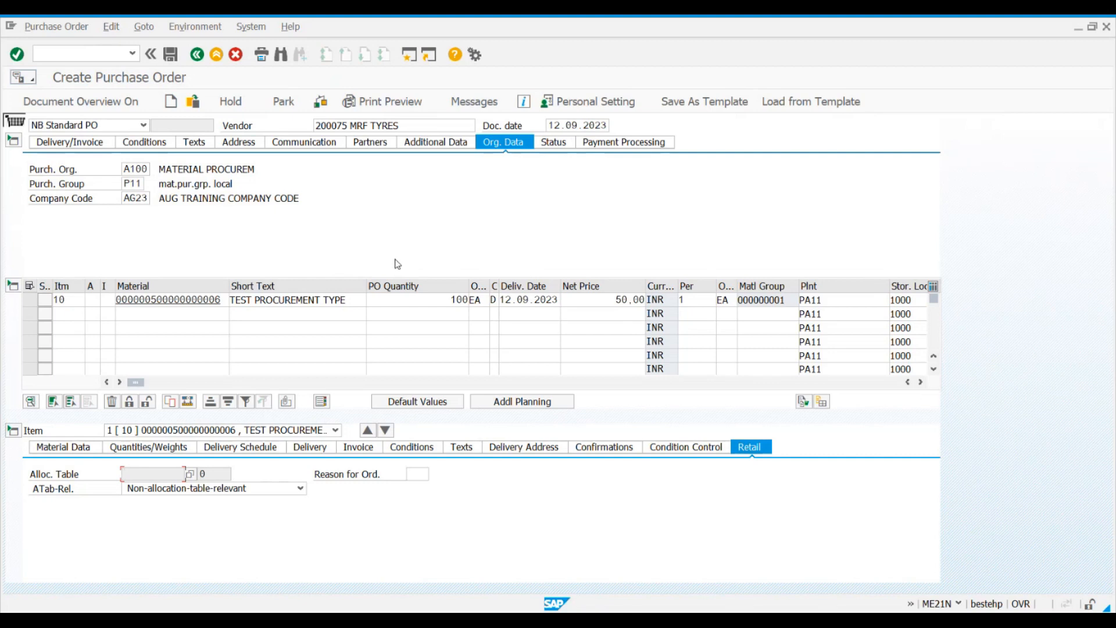
# Step: Set the PO quantity of item 10 to 200 and save the purchase order
pyautogui.click(437, 304)
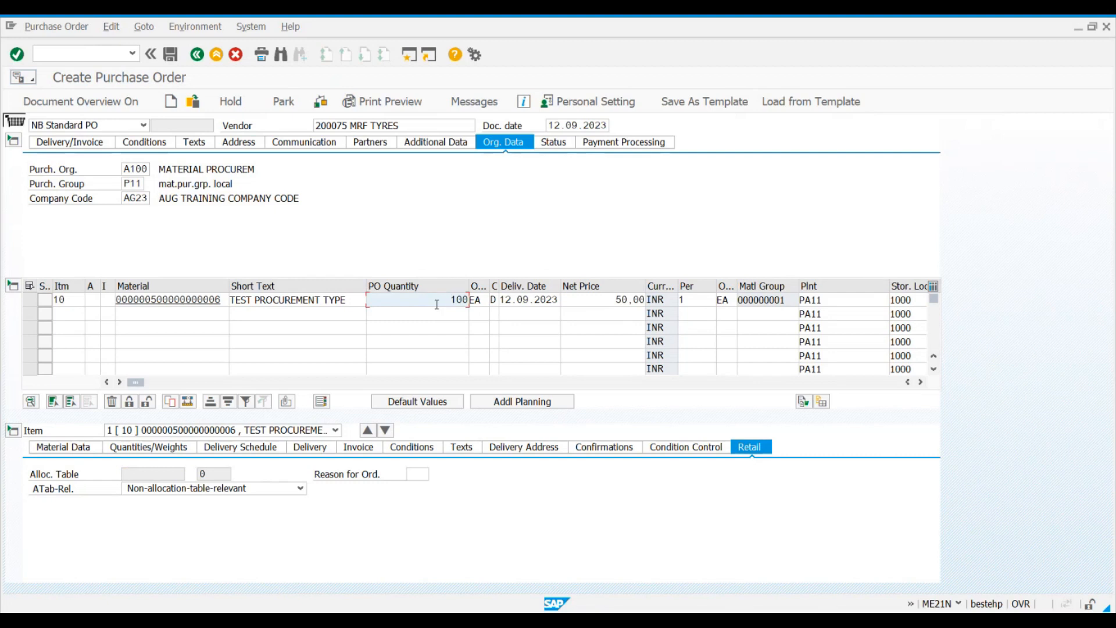
pyautogui.press('BackSpace')
pyautogui.press('BackSpace')
pyautogui.press('BackSpace')
pyautogui.write('200')
pyautogui.click(176, 56)
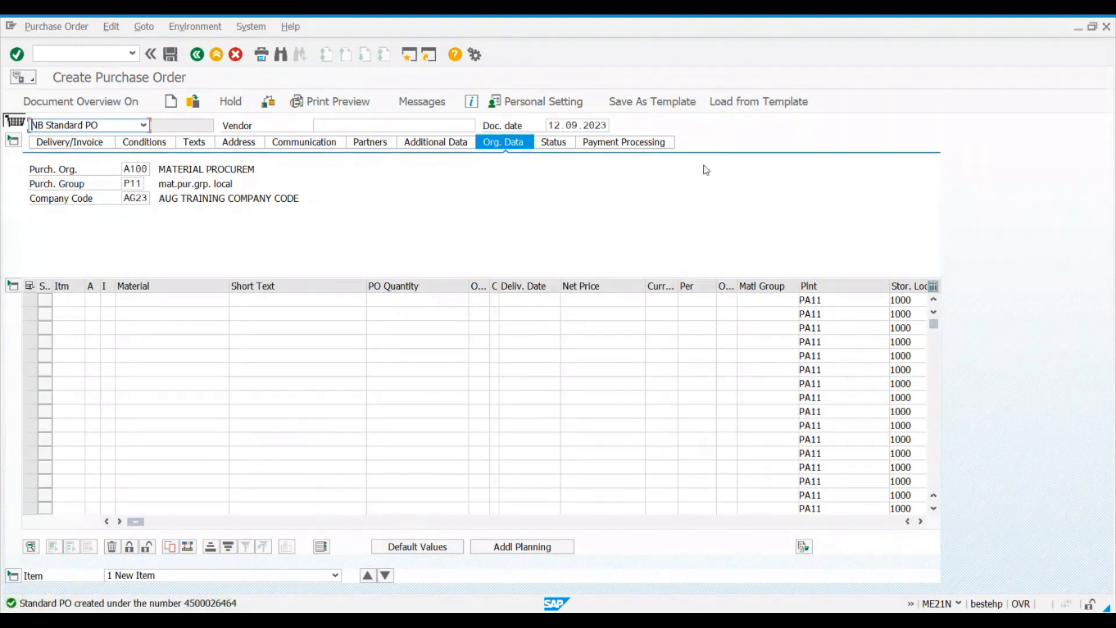
# Step: Load the same template with header data into another new purchase order and clear its vendor
pyautogui.click(736, 107)
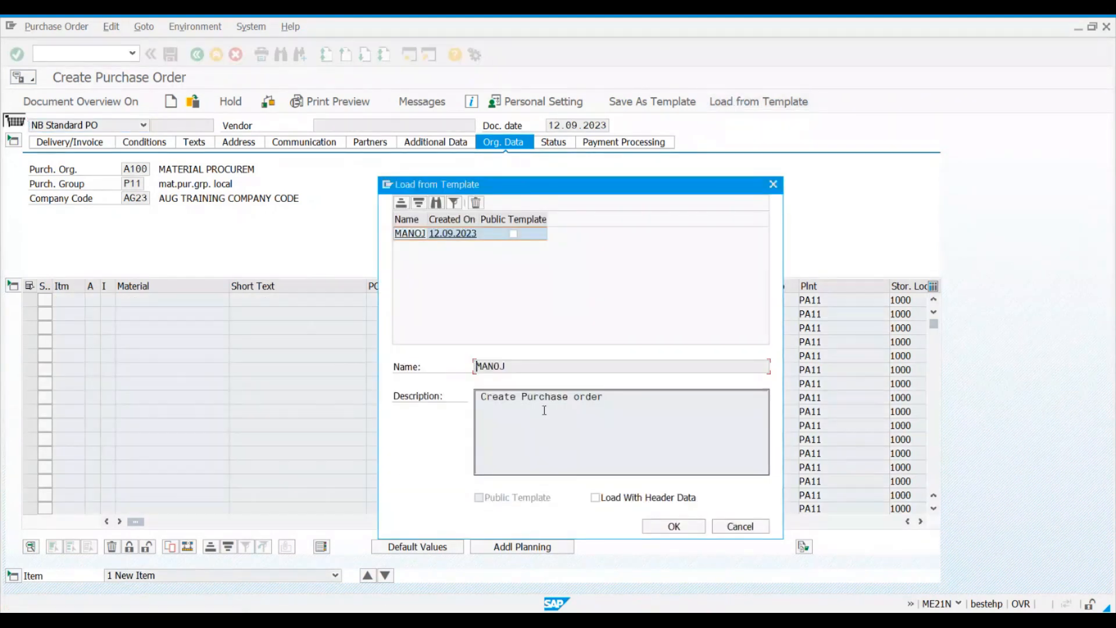
pyautogui.click(594, 497)
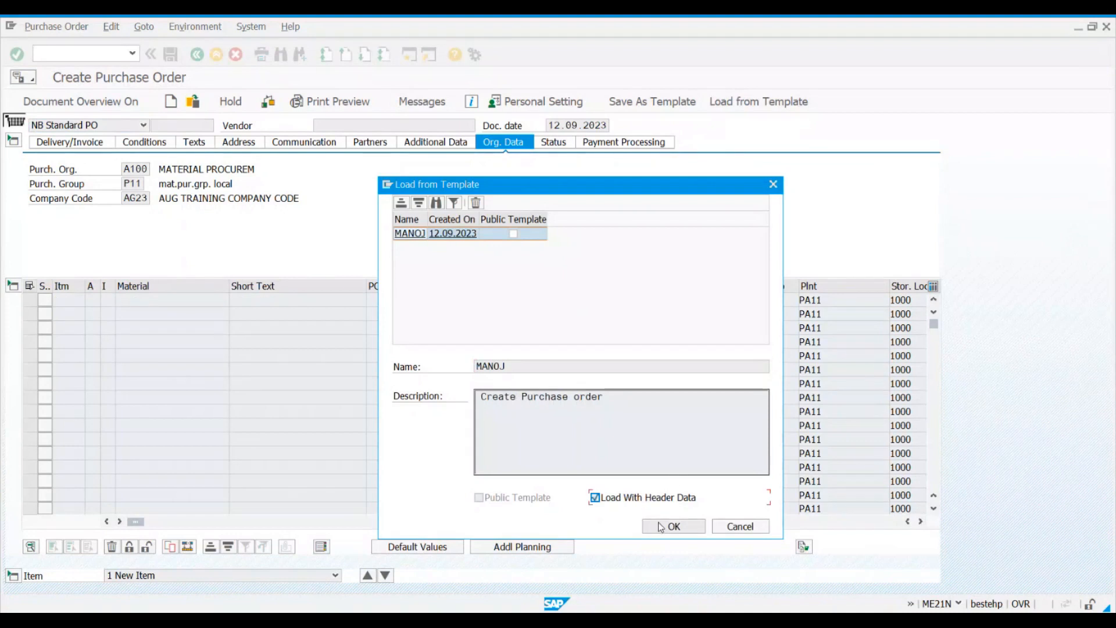
pyautogui.click(672, 527)
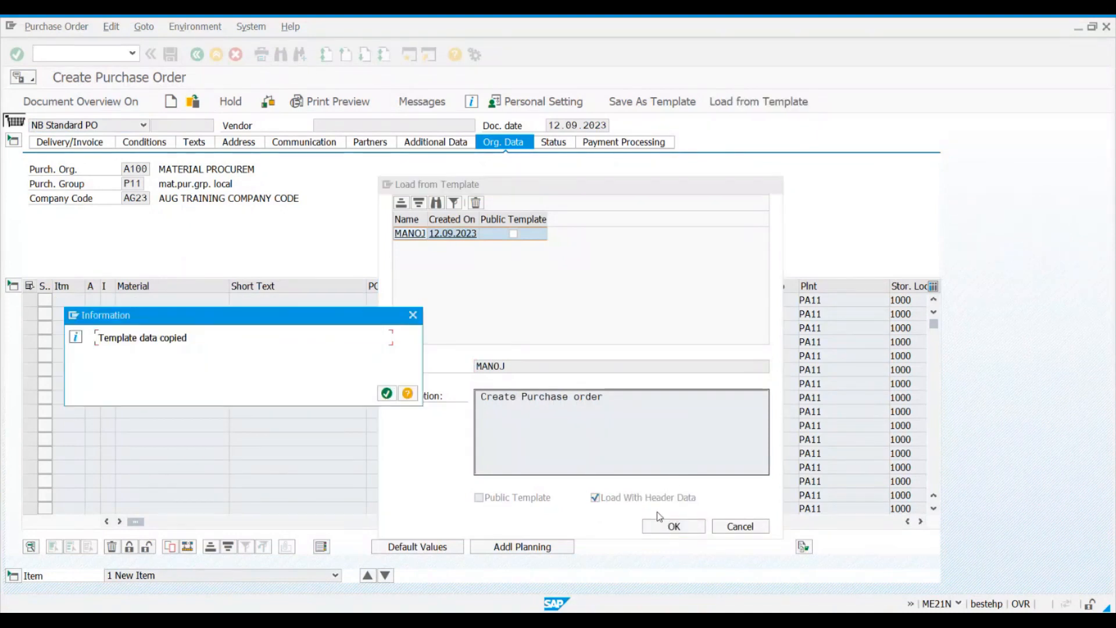
pyautogui.click(386, 393)
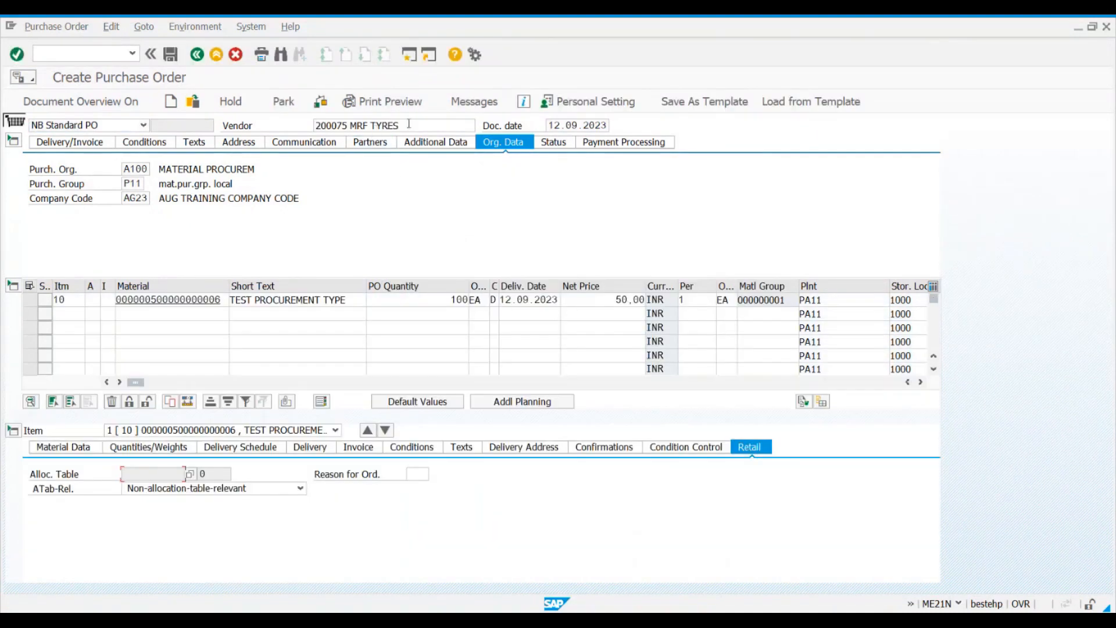
pyautogui.press('BackSpace')
pyautogui.press('BackSpace')
pyautogui.press('BackSpace')
pyautogui.press('BackSpace')
pyautogui.press('BackSpace')
pyautogui.press('BackSpace')
pyautogui.press('BackSpace')
pyautogui.press('BackSpace')
pyautogui.press('BackSpace')
pyautogui.press('BackSpace')
pyautogui.press('BackSpace')
pyautogui.press('BackSpace')
pyautogui.press('BackSpace')
pyautogui.press('BackSpace')
pyautogui.press('BackSpace')
pyautogui.press('BackSpace')
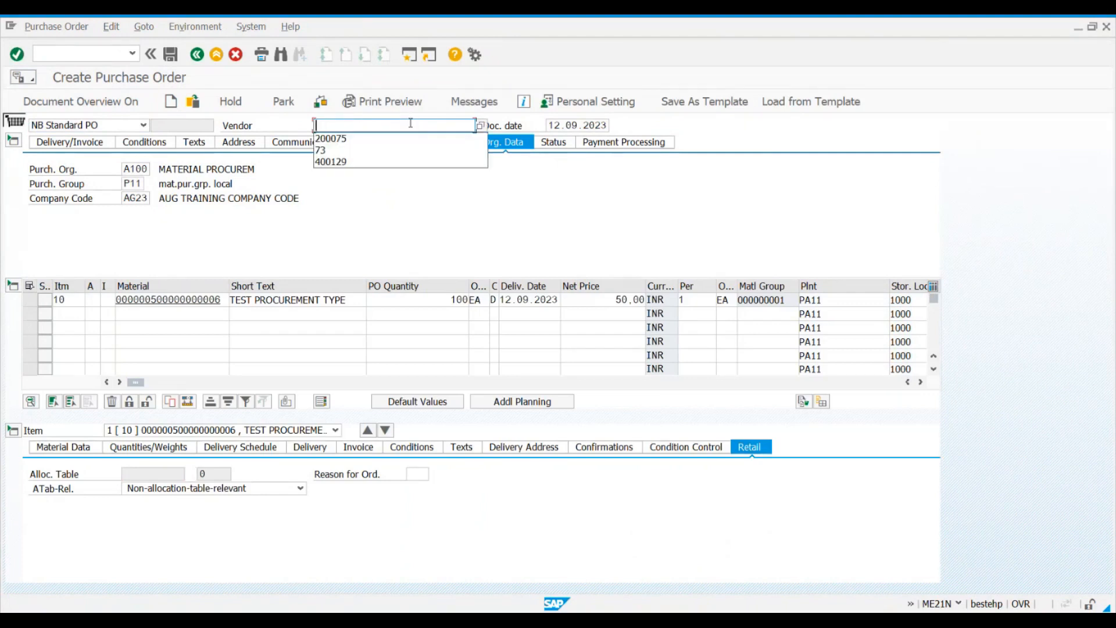
# Step: Open a new session and bring up vendor purchasing table LFM1 in transaction SE16N
pyautogui.click(410, 54)
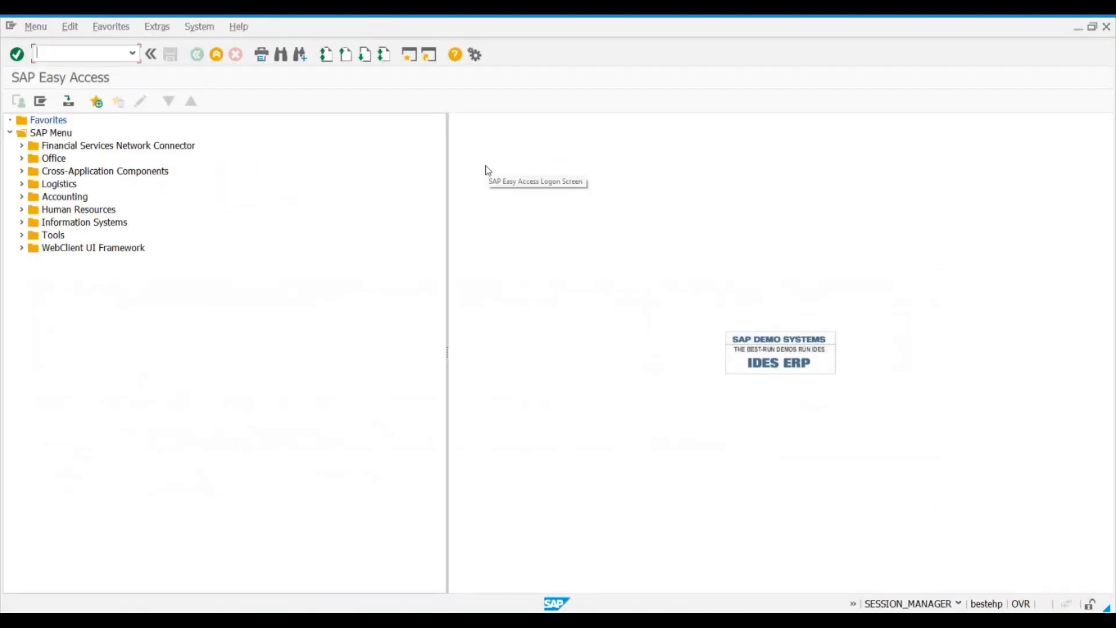
pyautogui.write('se16n')
pyautogui.press('Return')
pyautogui.write('lfm1')
pyautogui.press('Return')
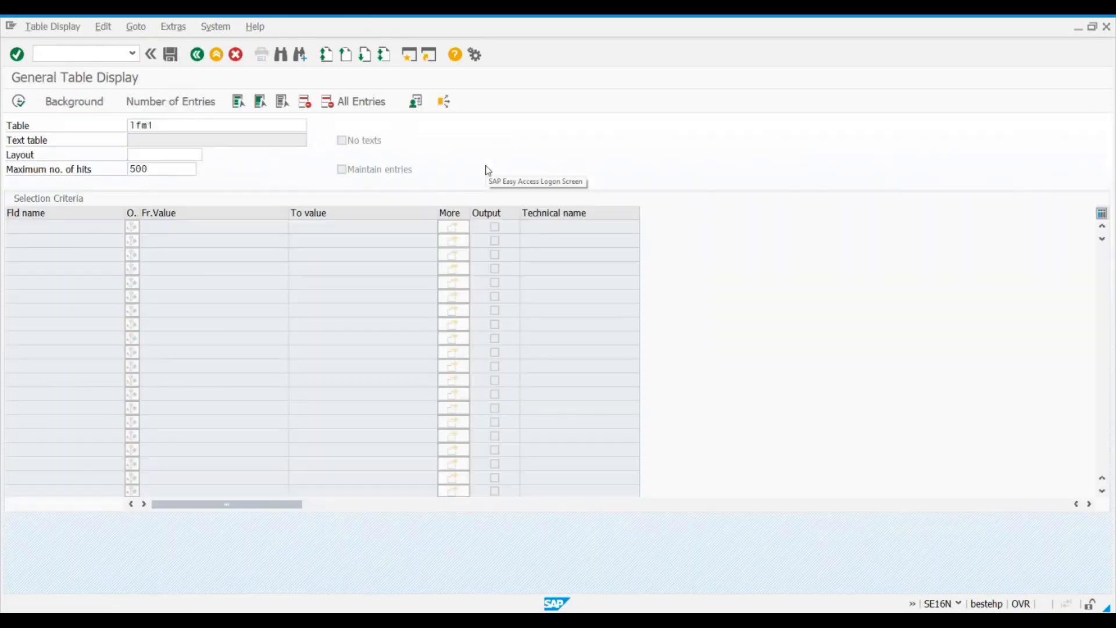
# Step: List the LFM1 entries for purchasing organization A100 and copy vendor number 200080
pyautogui.click(169, 256)
pyautogui.write('A100')
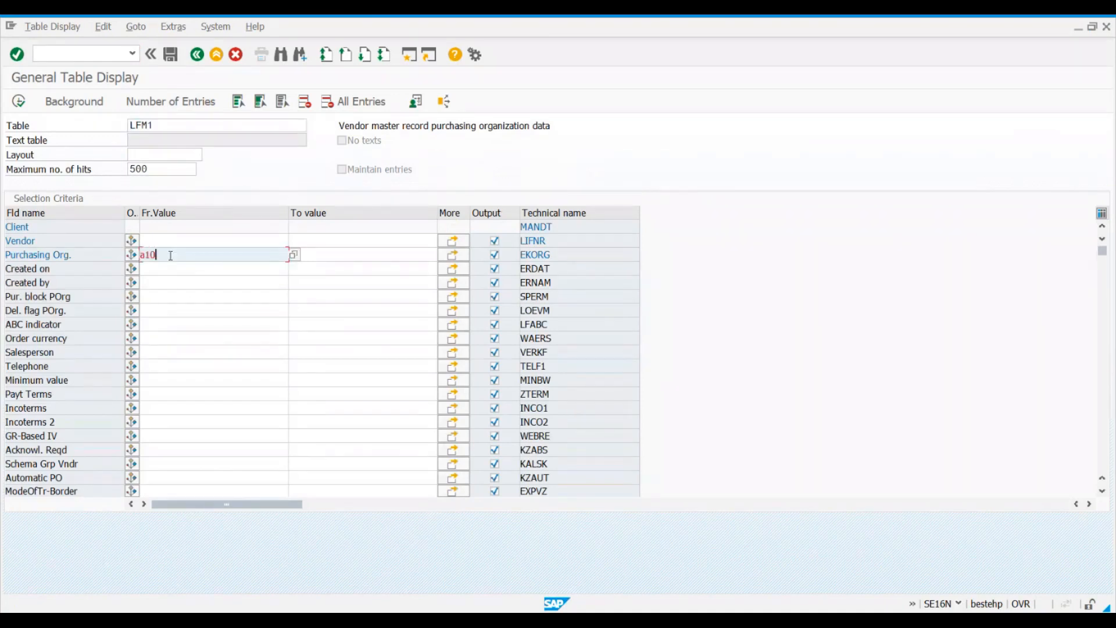
pyautogui.click(19, 101)
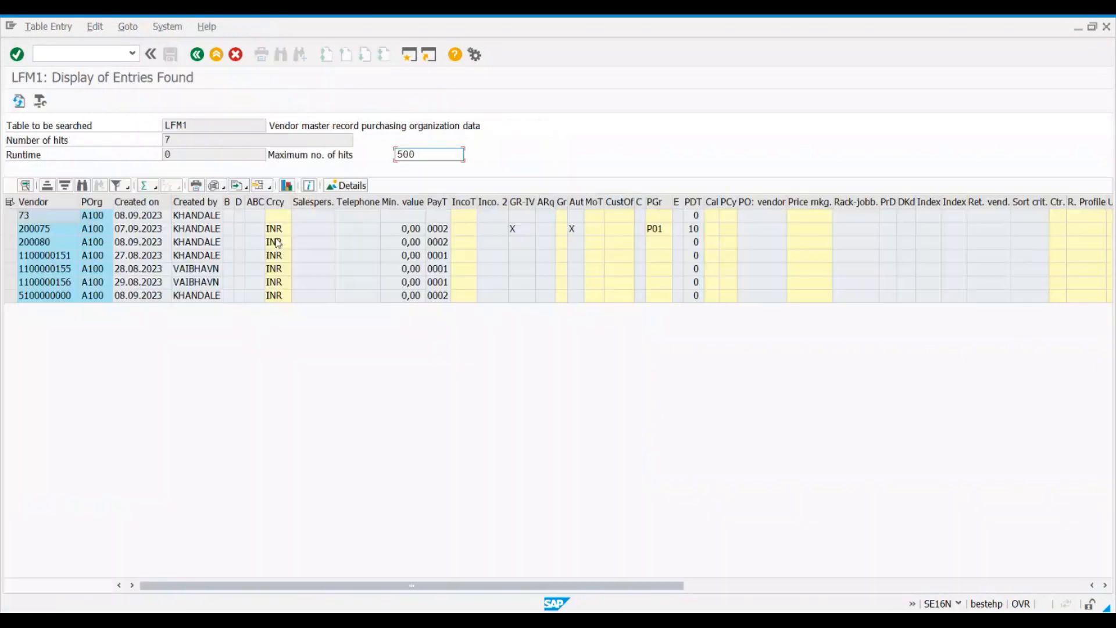
pyautogui.click(50, 244)
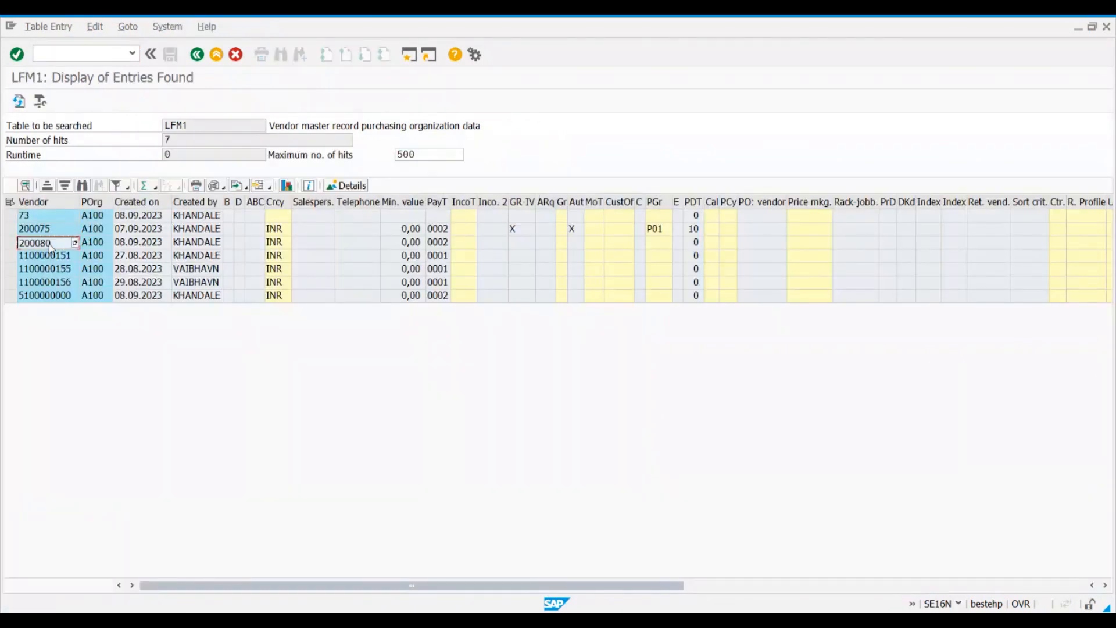
# Step: Return to the purchase order session and set the vendor to 200080
pyautogui.hotkey('alt', 'Tab')
pyautogui.write('200080')
pyautogui.press('Return')
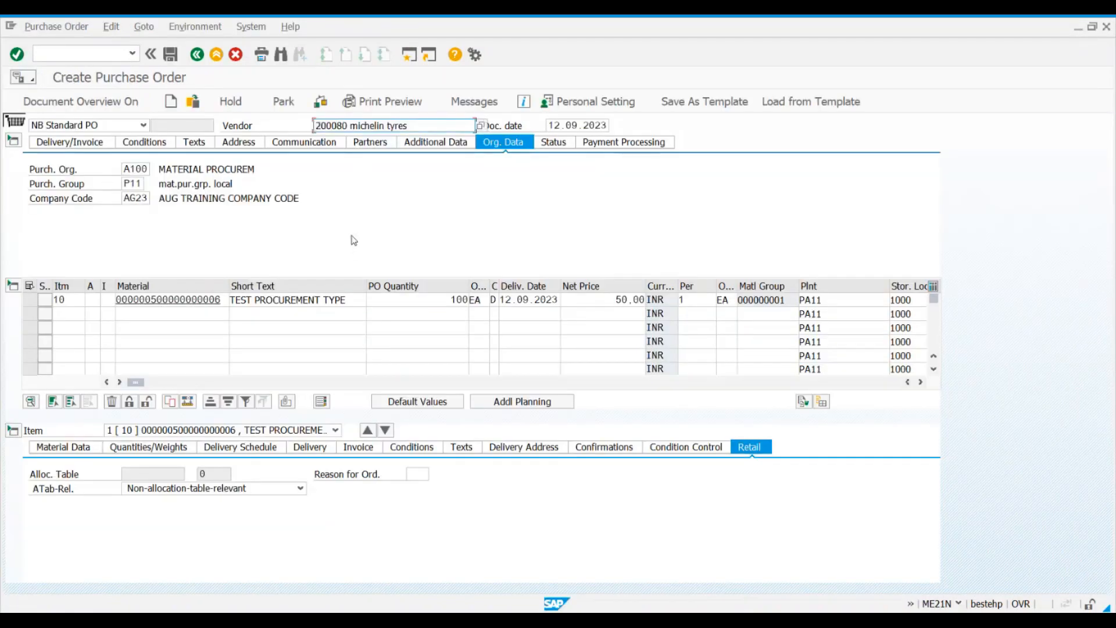
# Step: Check and save the purchase order, and turn on the document overview of purchasing documents
pyautogui.click(319, 105)
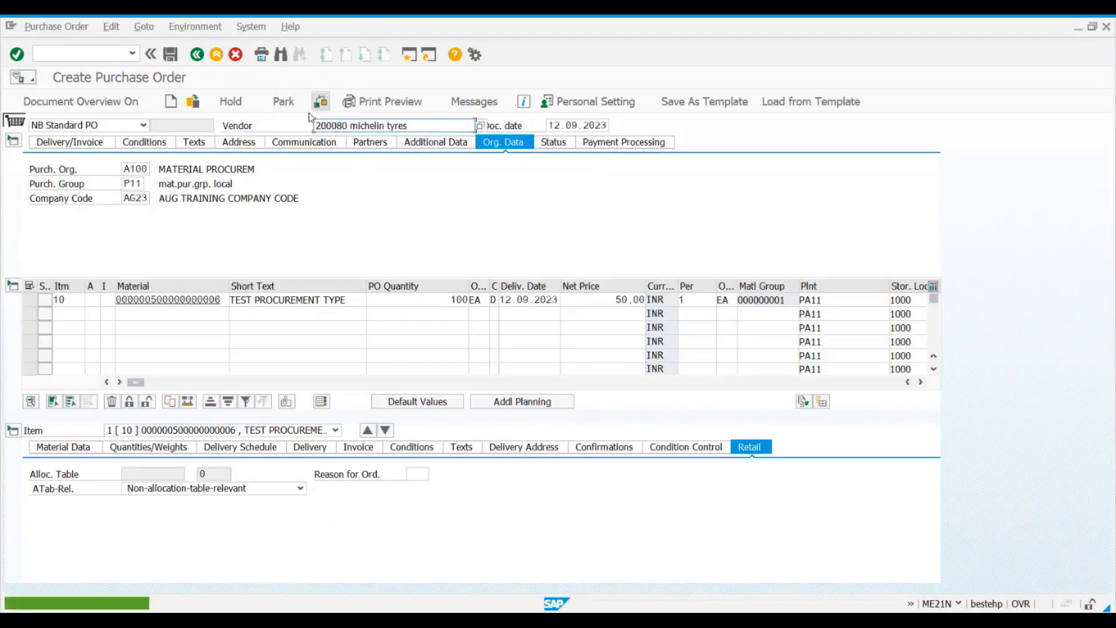
pyautogui.click(172, 54)
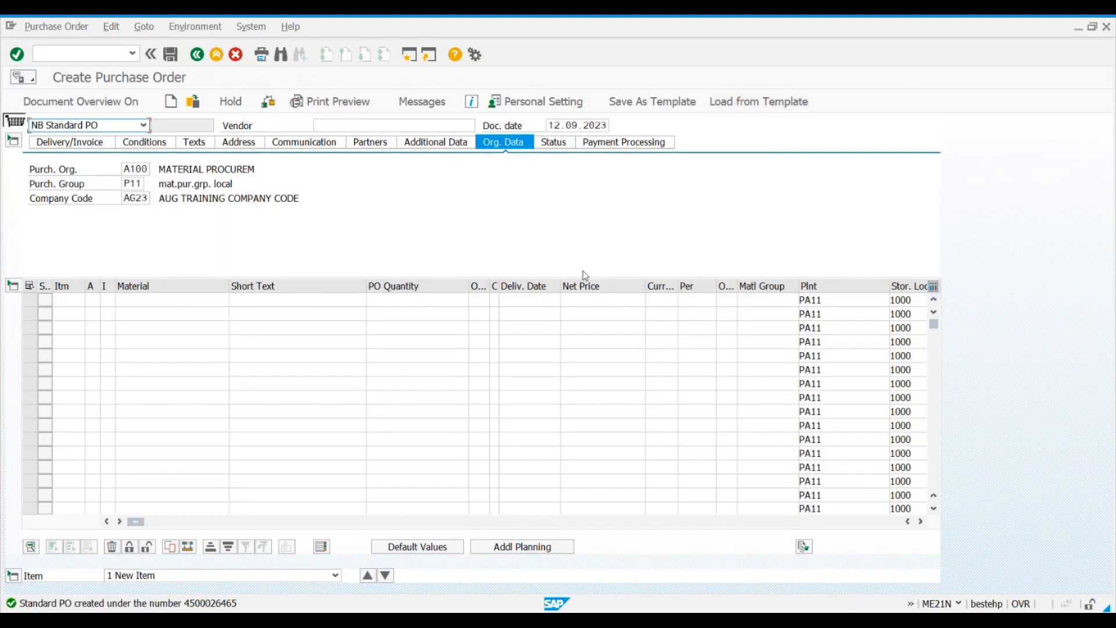
pyautogui.click(121, 103)
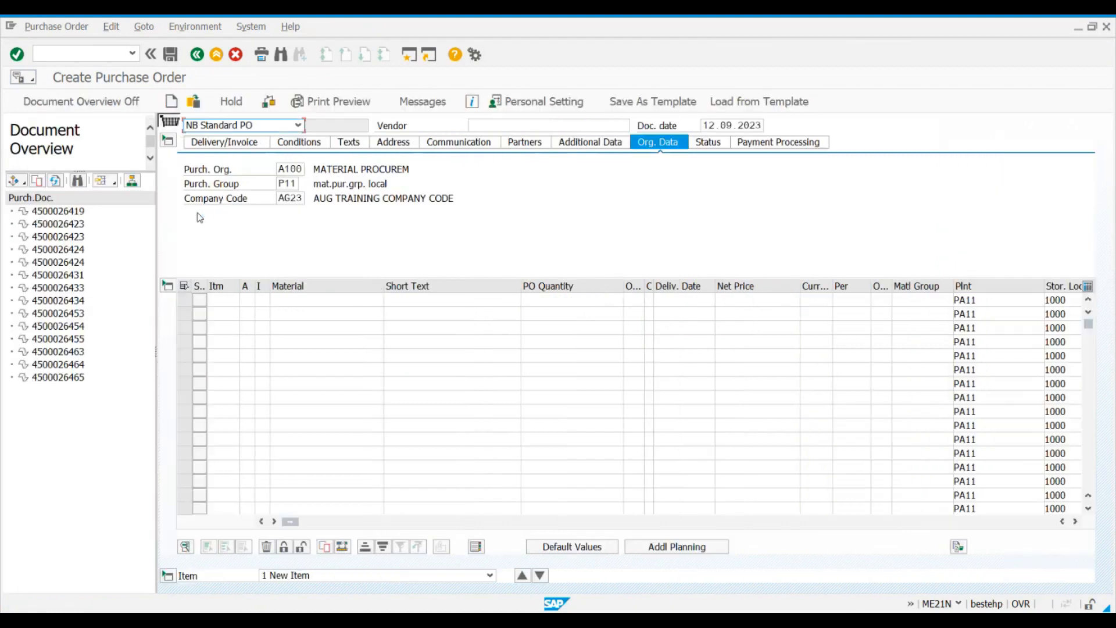
# Step: Widen the document overview and choose the selection variant for My purchase orders
pyautogui.moveTo(156, 175); pyautogui.dragTo(408, 189)
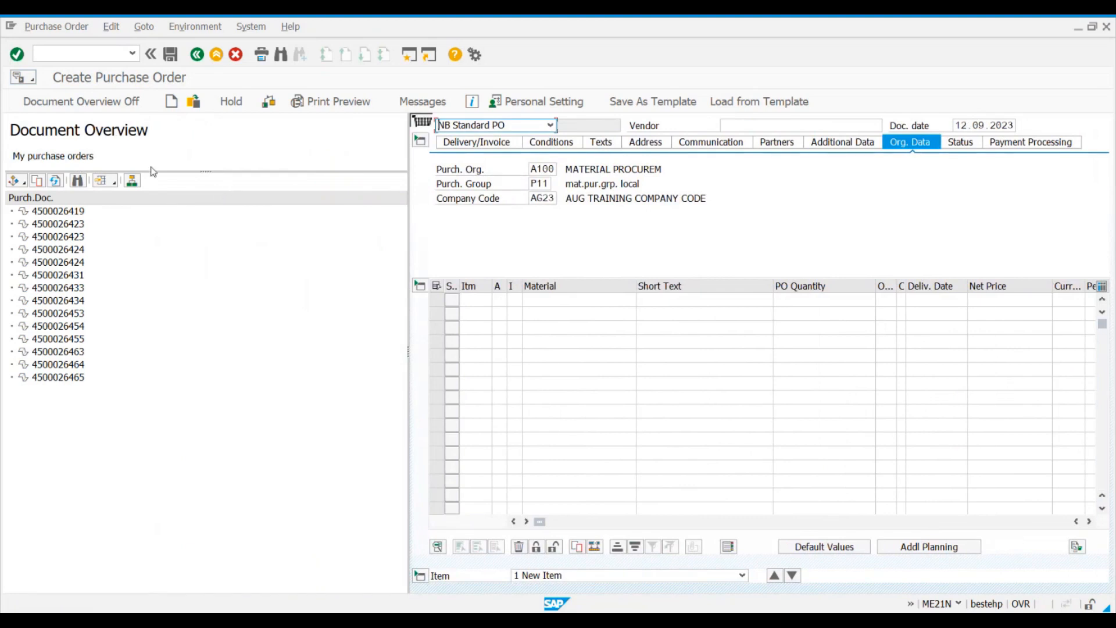
pyautogui.moveTo(11, 129); pyautogui.dragTo(170, 132)
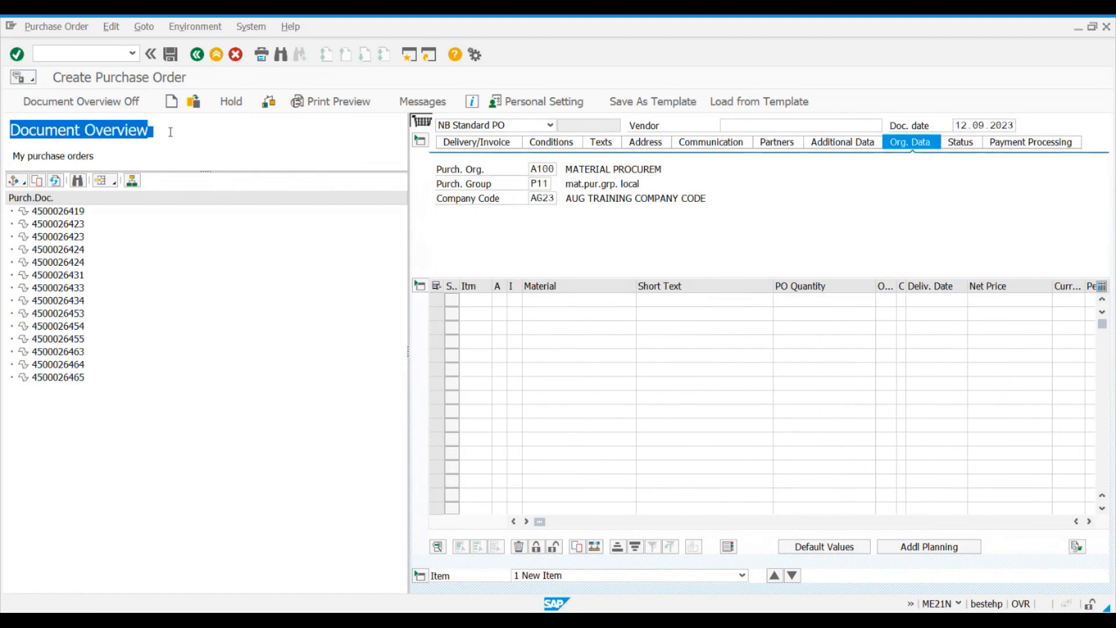
pyautogui.click(267, 145)
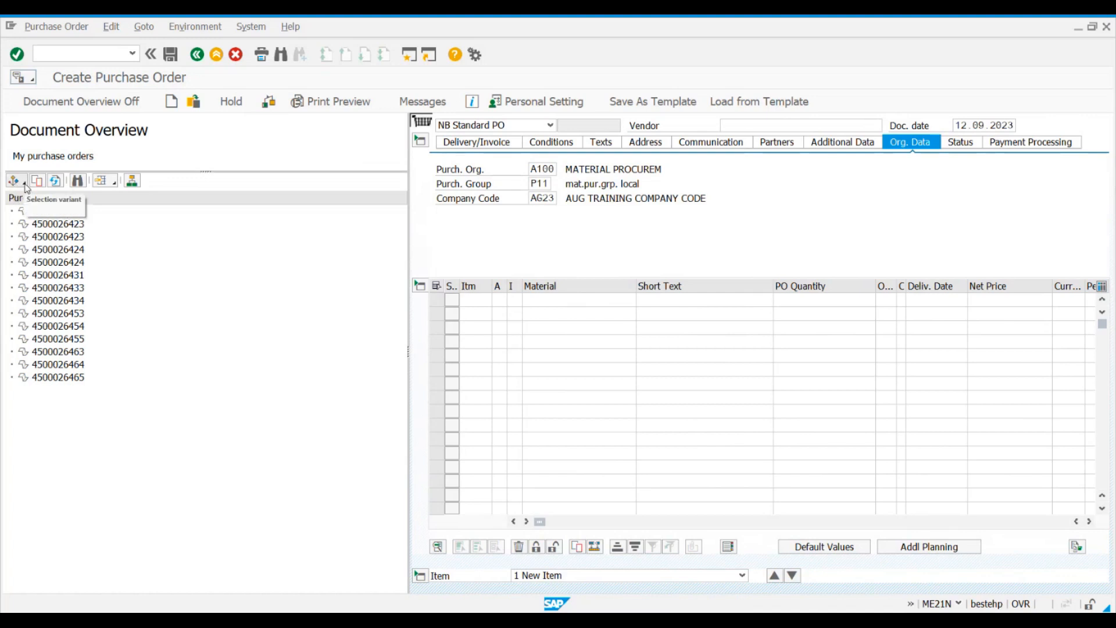
pyautogui.click(25, 185)
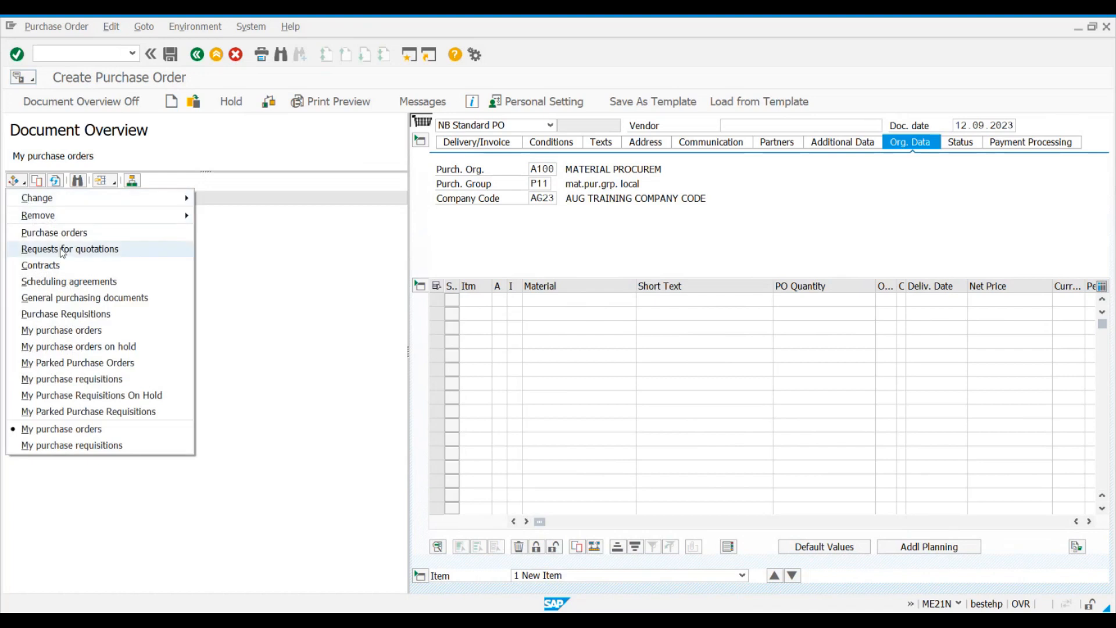
pyautogui.click(85, 332)
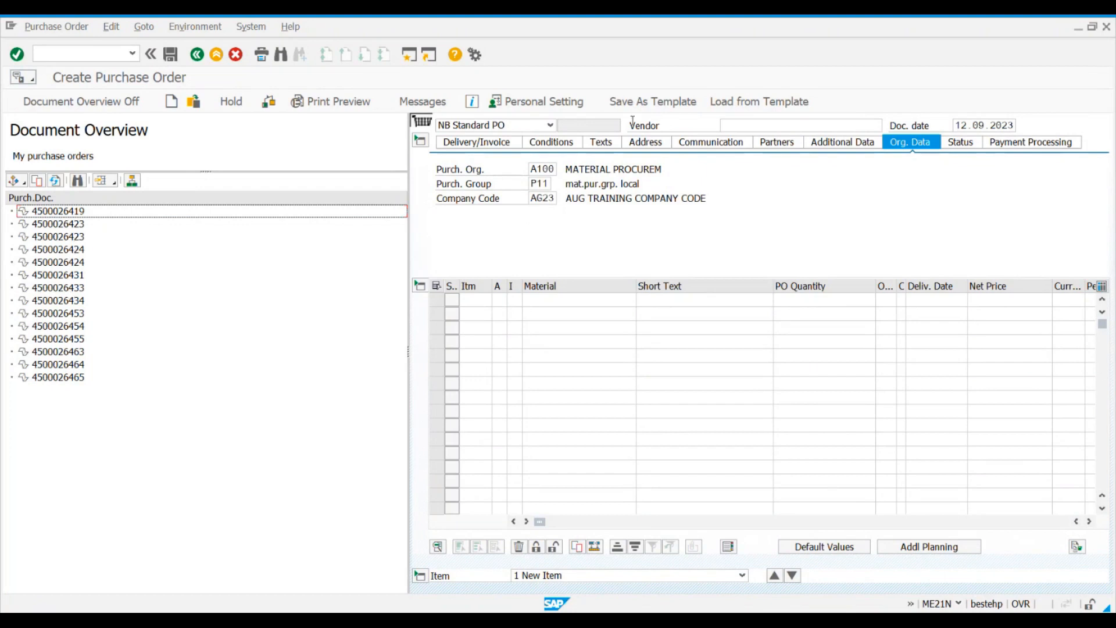
# Step: Set the personal setting for the selection period of own documents to 1 month and save it
pyautogui.click(567, 101)
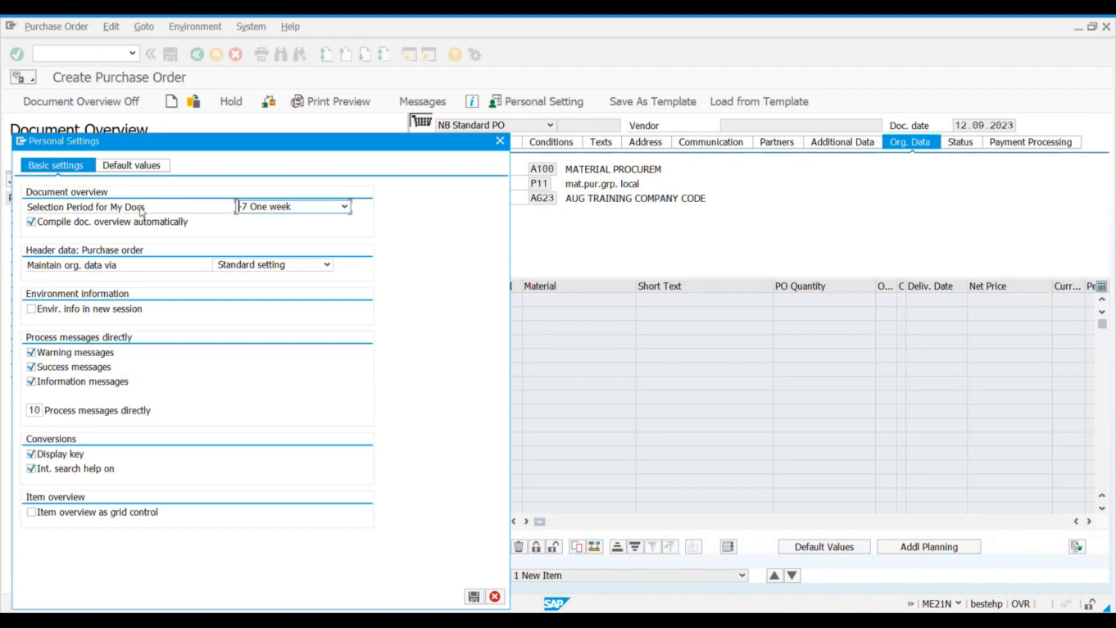
pyautogui.click(291, 209)
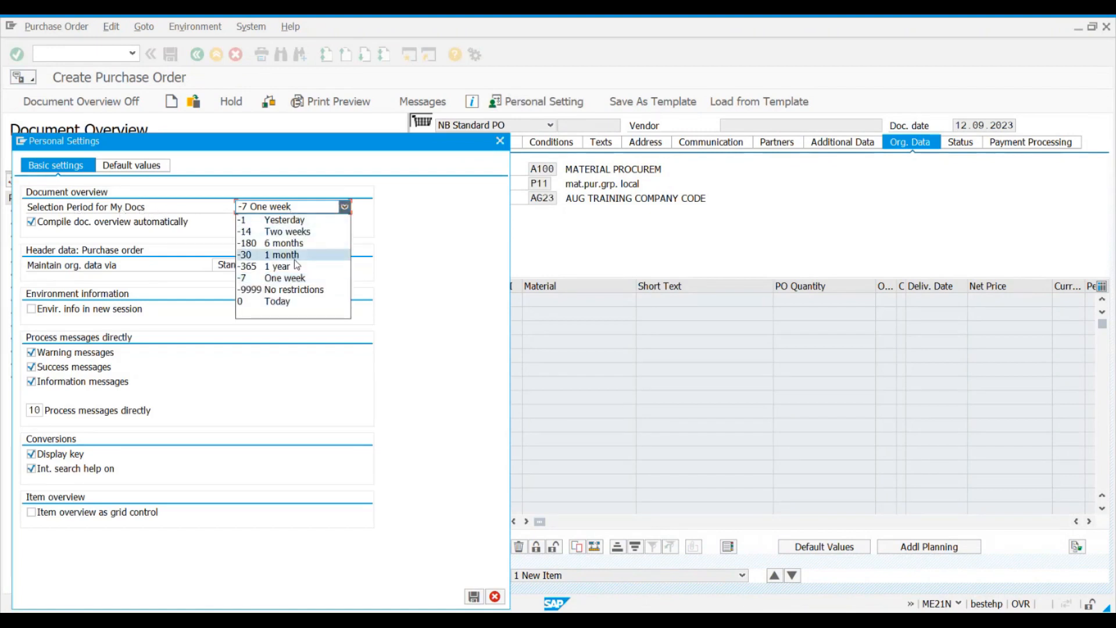
pyautogui.click(294, 258)
pyautogui.click(472, 597)
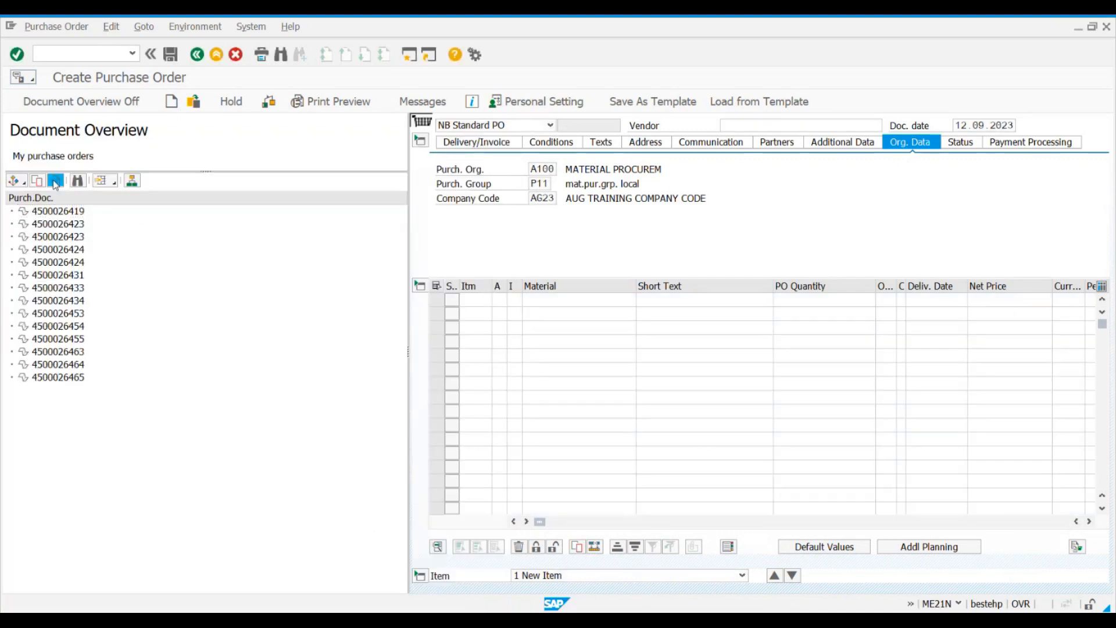
# Step: Refresh the document overview and look through the list of purchase orders
pyautogui.click(55, 181)
pyautogui.scroll(-2, 400, 253)
pyautogui.scroll(2, 148, 386)
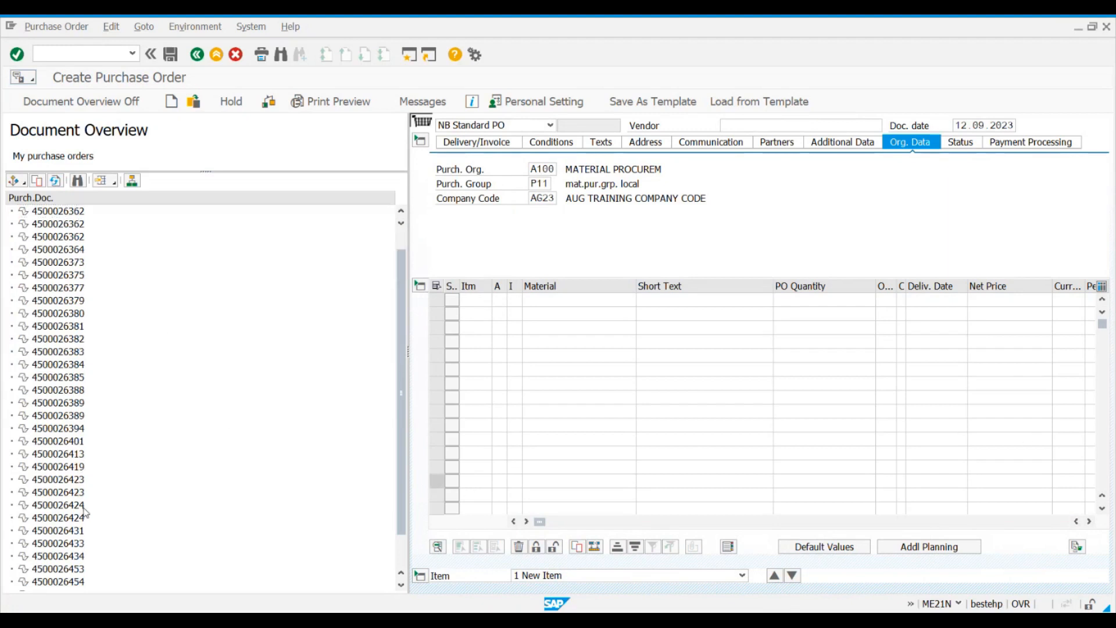
pyautogui.scroll(-2, 87, 514)
pyautogui.scroll(2, 79, 398)
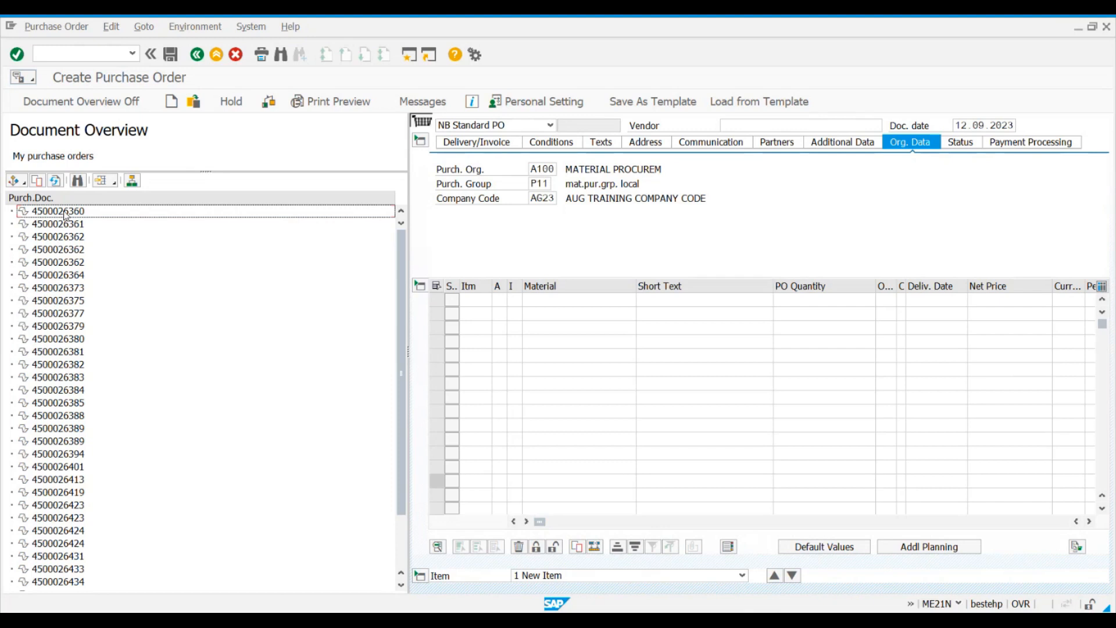
# Step: Open the document overview's layout for changing and examine the columns available in the column set
pyautogui.click(116, 183)
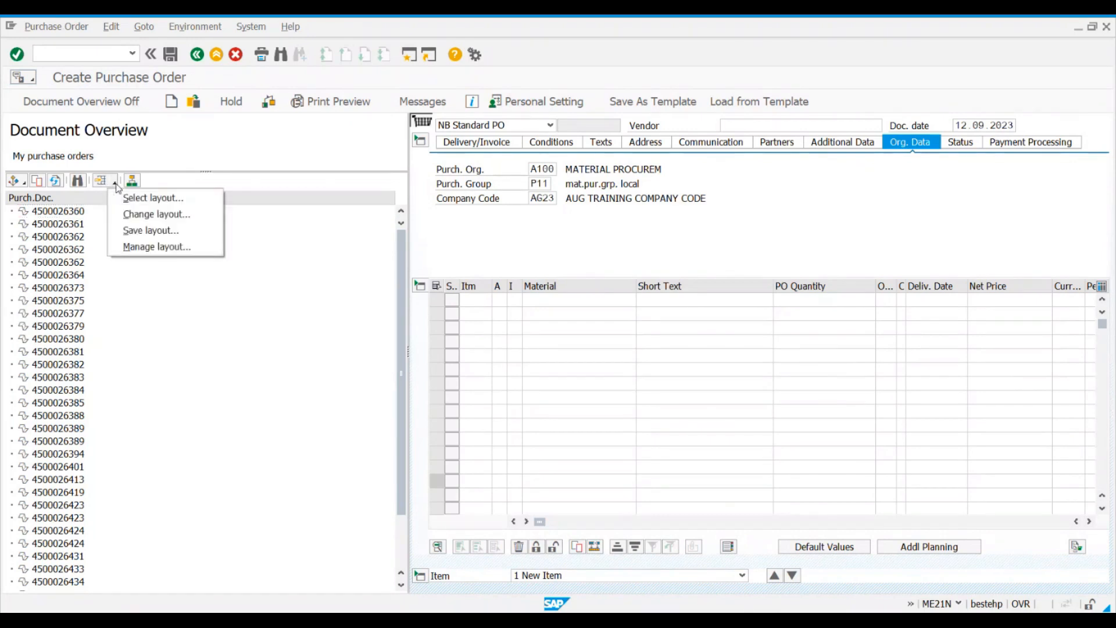
pyautogui.click(132, 215)
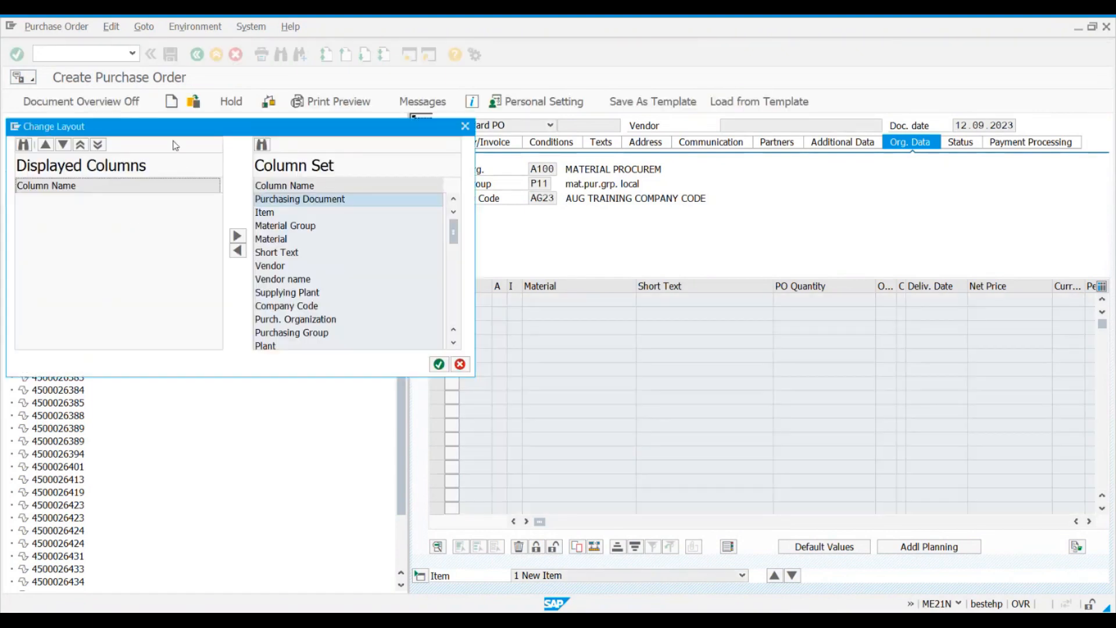
pyautogui.moveTo(173, 129); pyautogui.dragTo(285, 164)
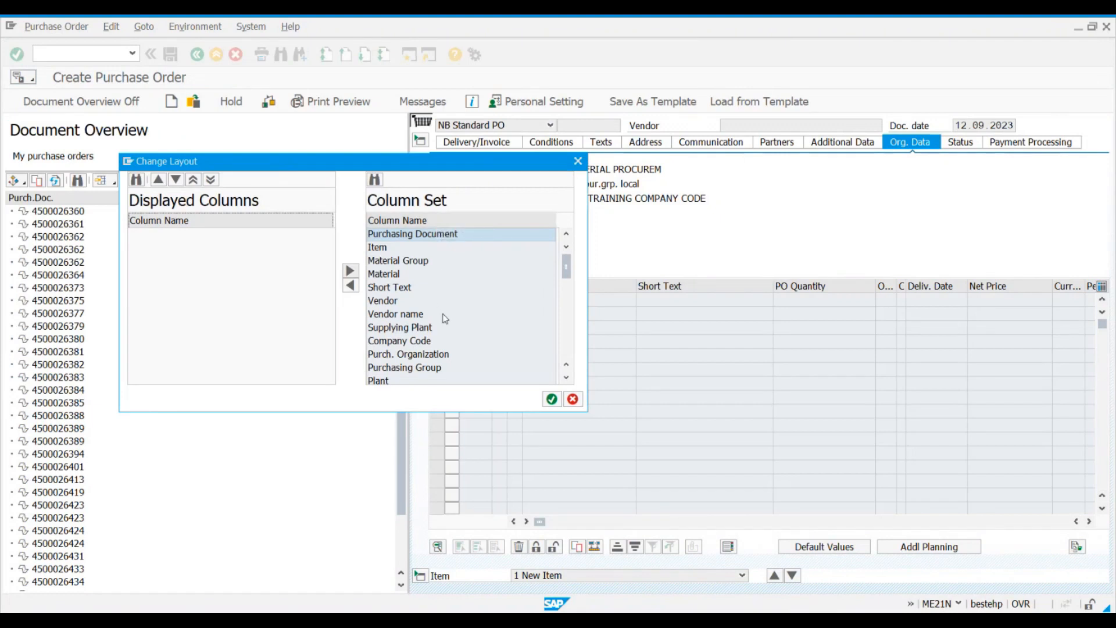
pyautogui.scroll(-5, 439, 308)
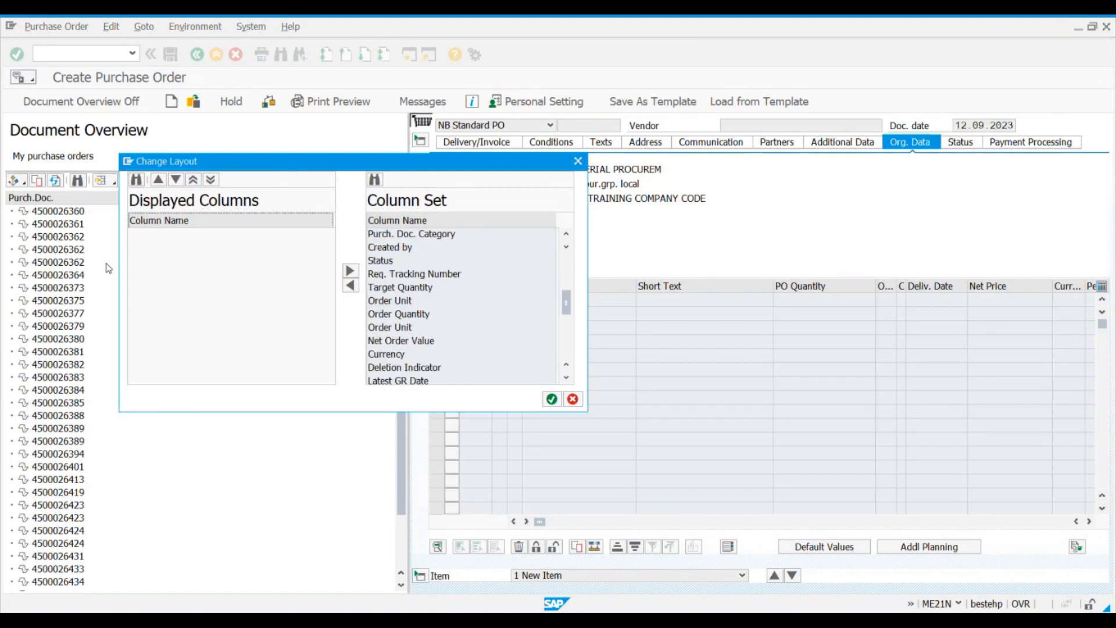
pyautogui.scroll(-2, 442, 278)
pyautogui.scroll(-3, 442, 277)
pyautogui.scroll(5, 432, 277)
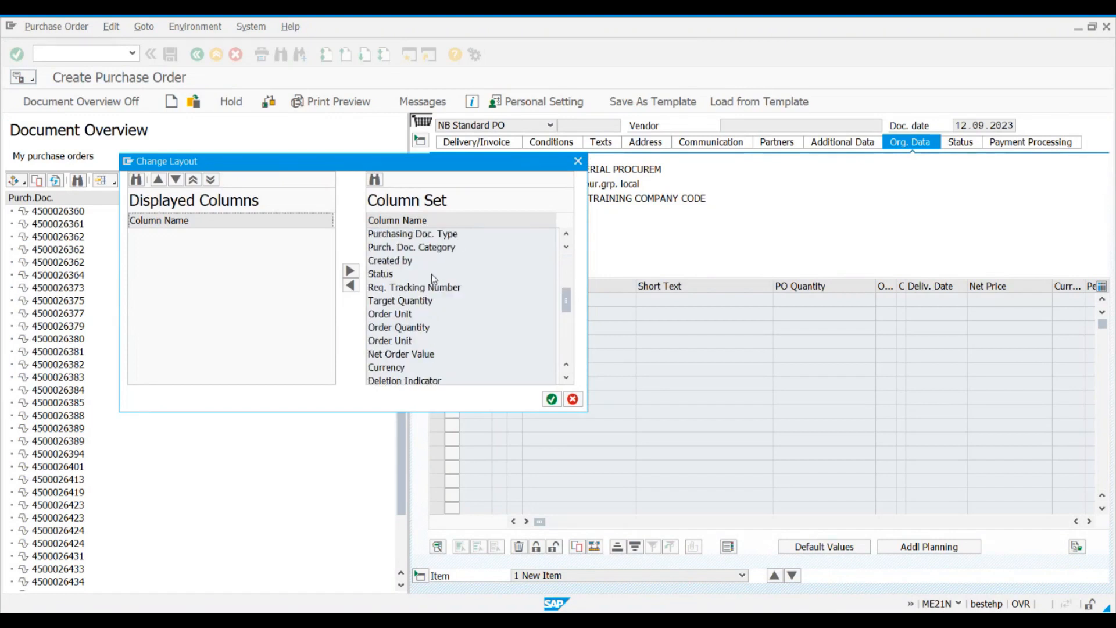
pyautogui.scroll(6, 431, 274)
pyautogui.click(428, 235)
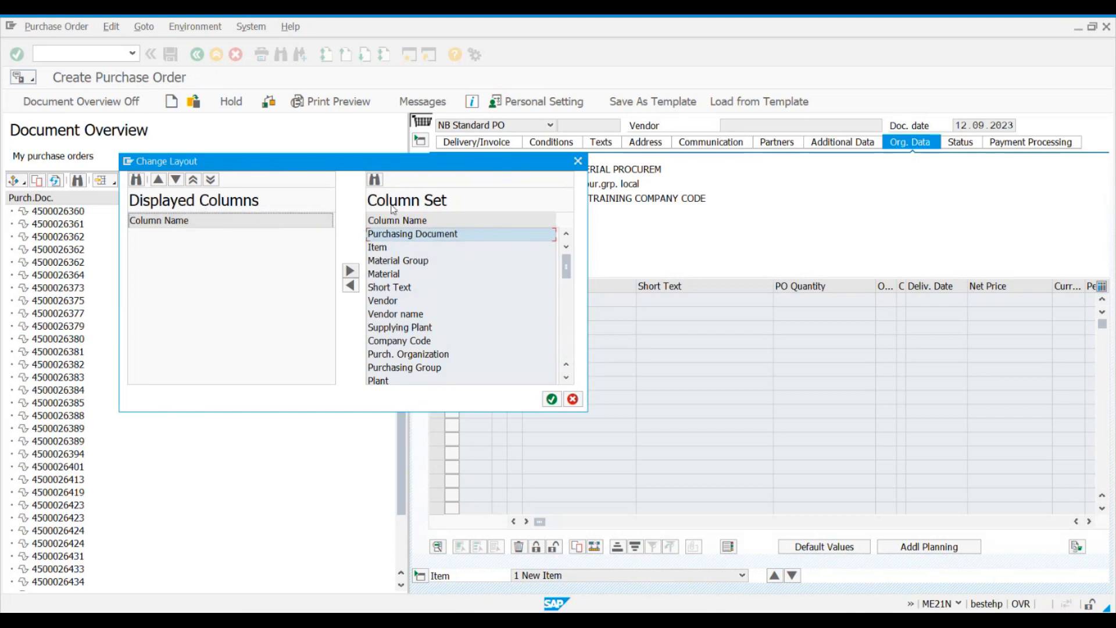
pyautogui.scroll(-10, 434, 294)
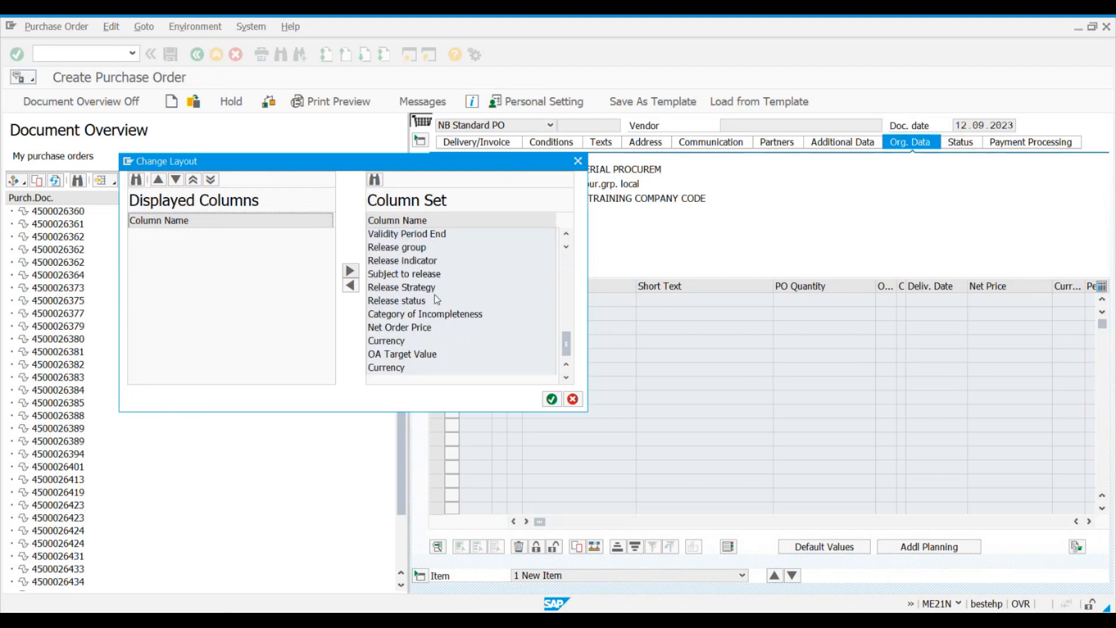
pyautogui.scroll(7, 448, 331)
pyautogui.scroll(3, 448, 331)
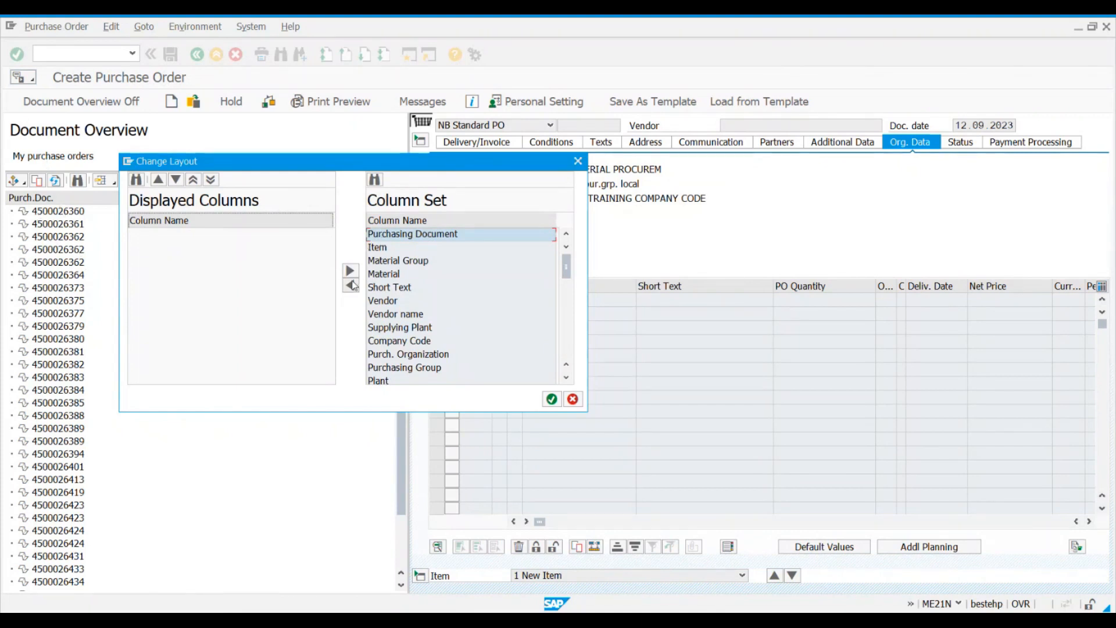
# Step: Add the Item, Material, Vendor and Vendor name columns to the displayed columns of the layout
pyautogui.click(383, 248)
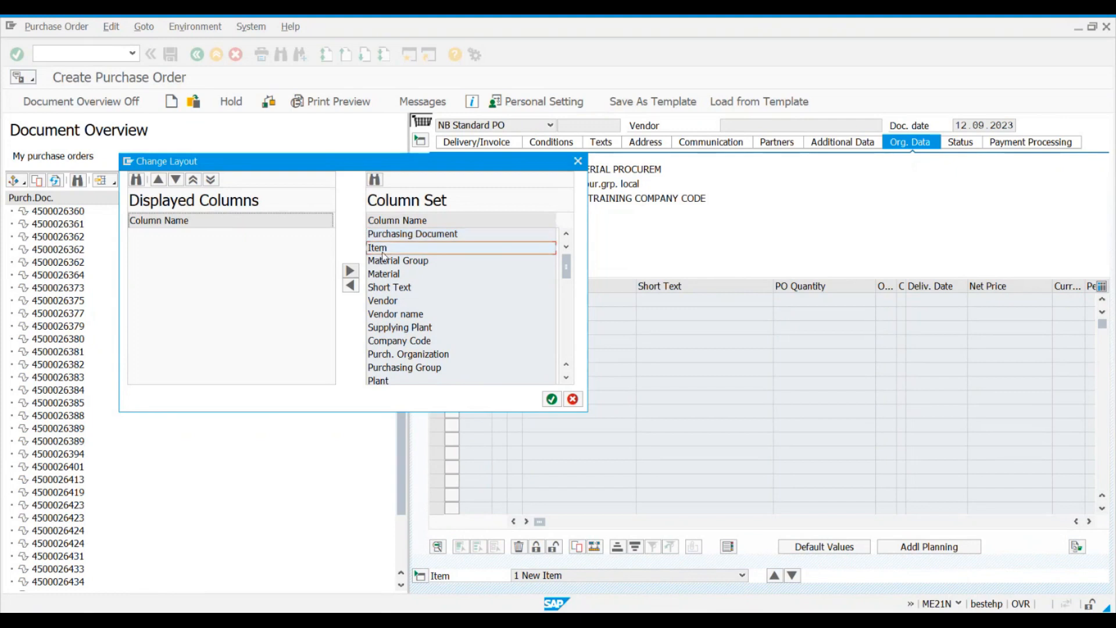
pyautogui.click(350, 285)
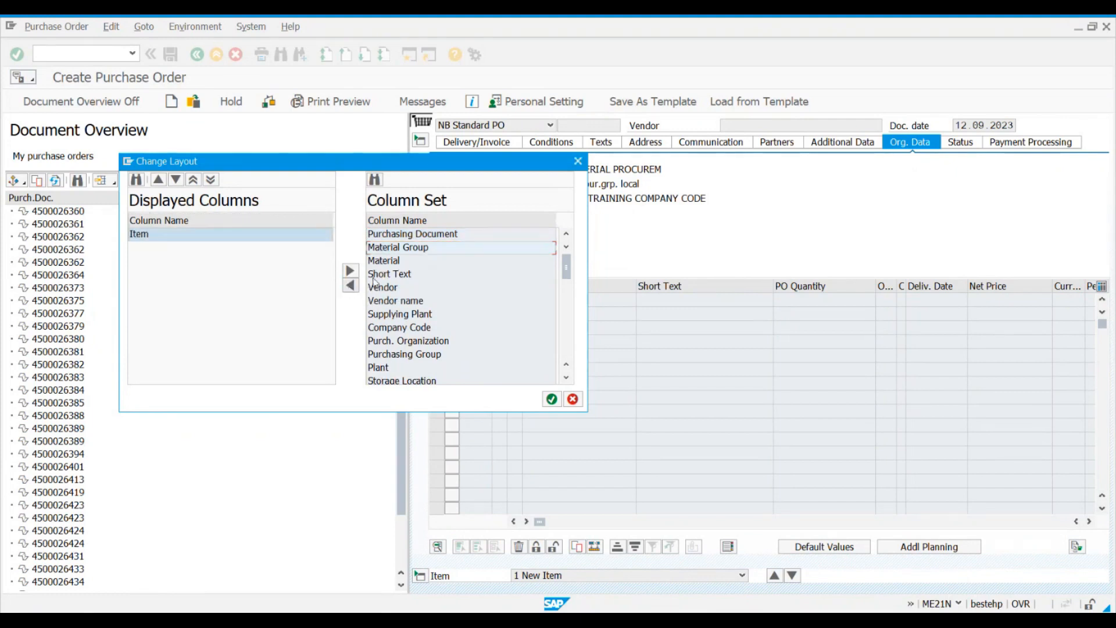
pyautogui.press('Down')
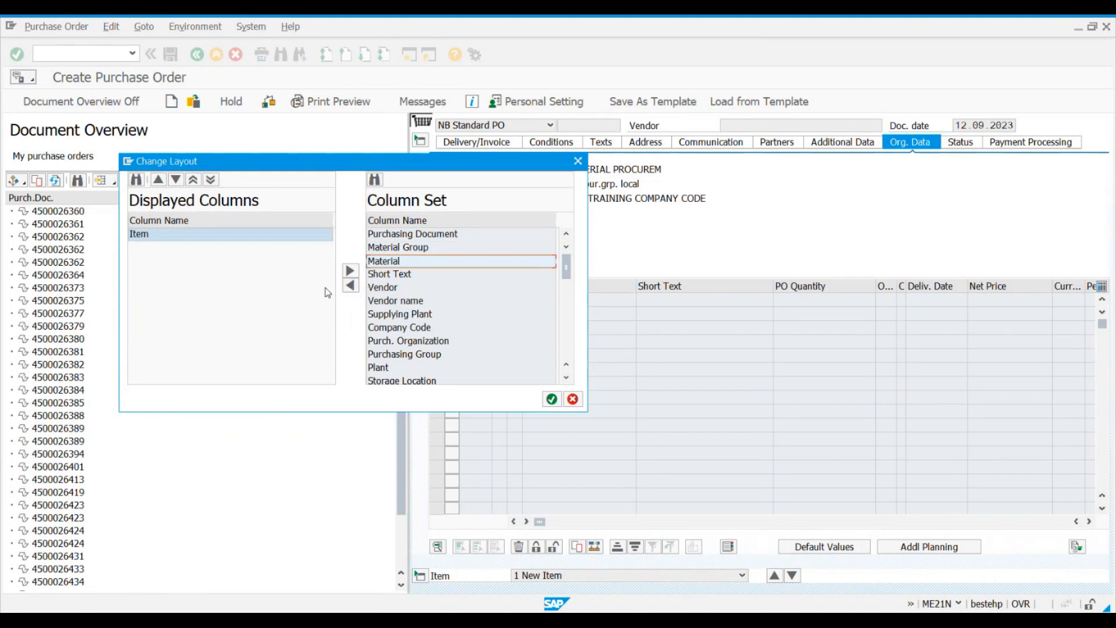
pyautogui.click(349, 288)
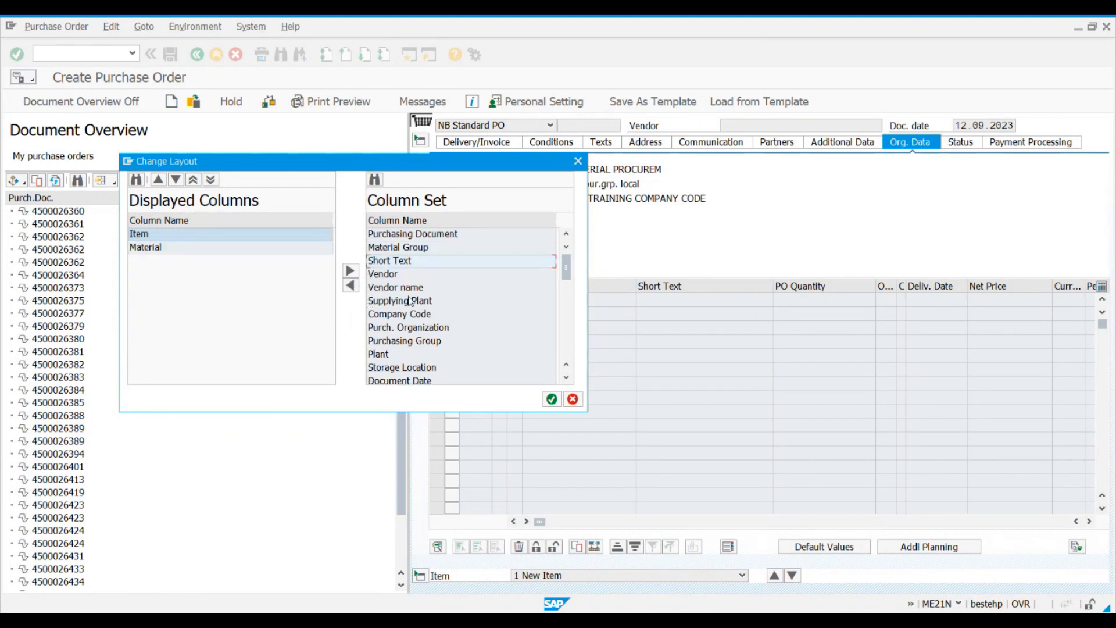
pyautogui.click(417, 280)
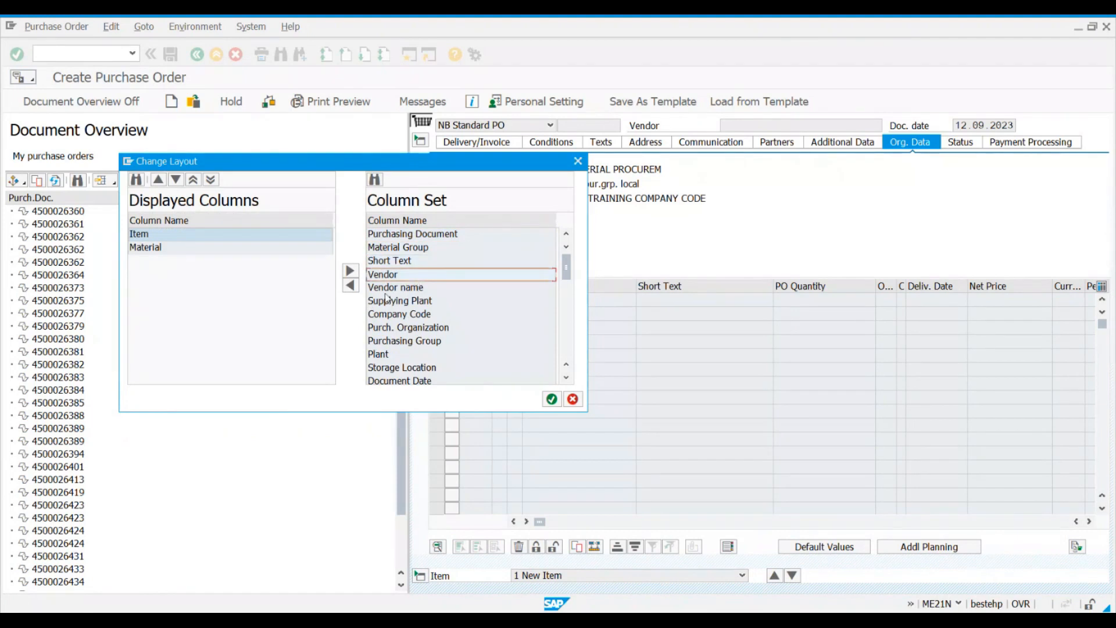
pyautogui.click(350, 285)
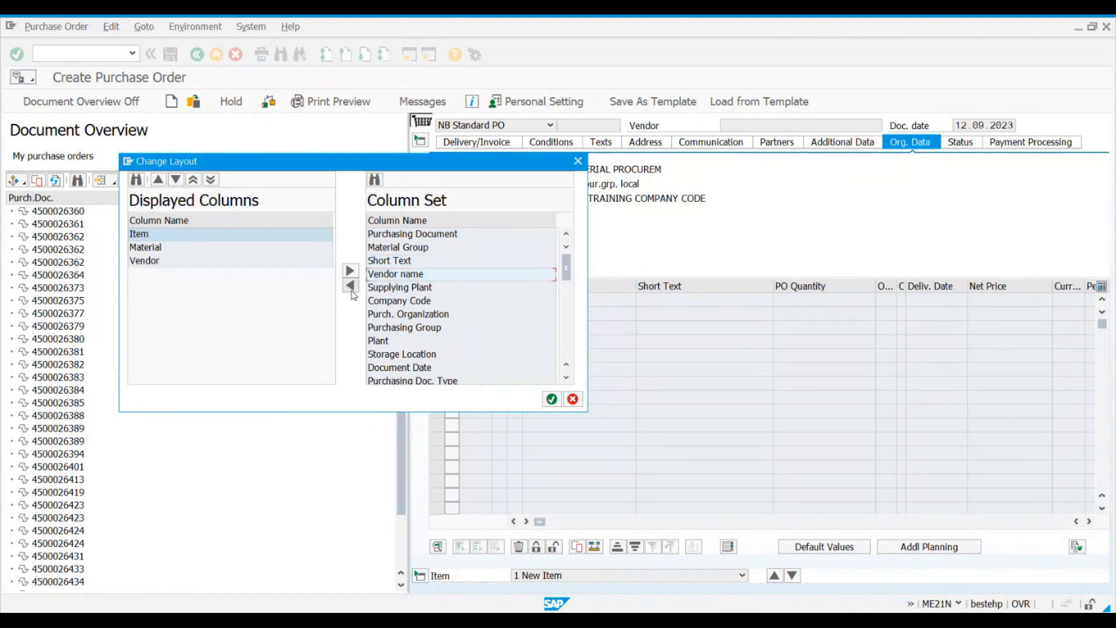
pyautogui.click(421, 281)
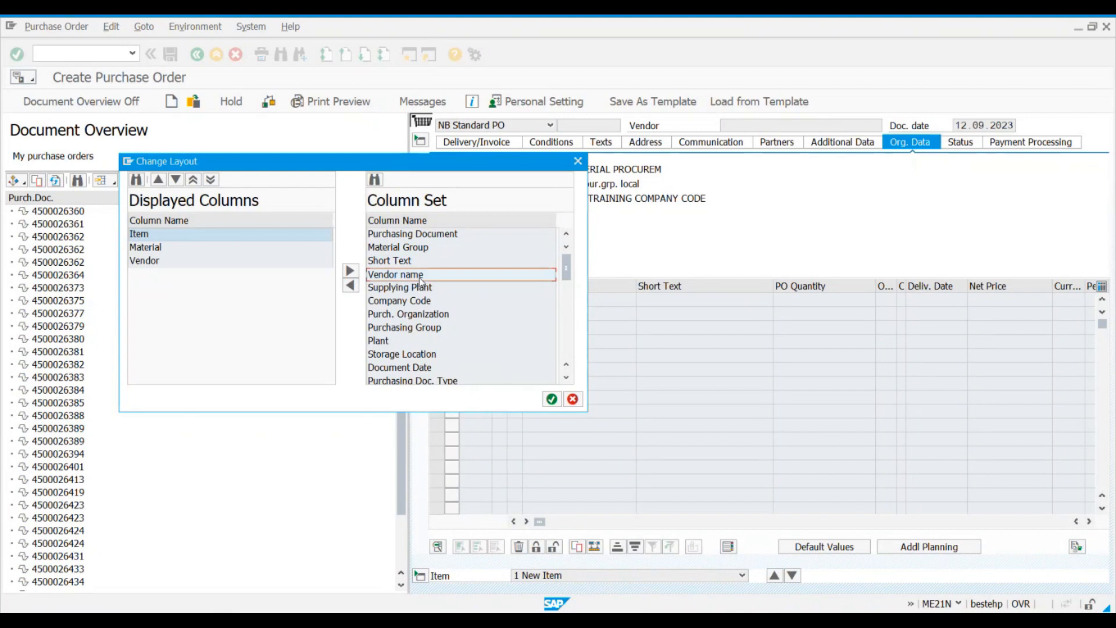
pyautogui.click(350, 285)
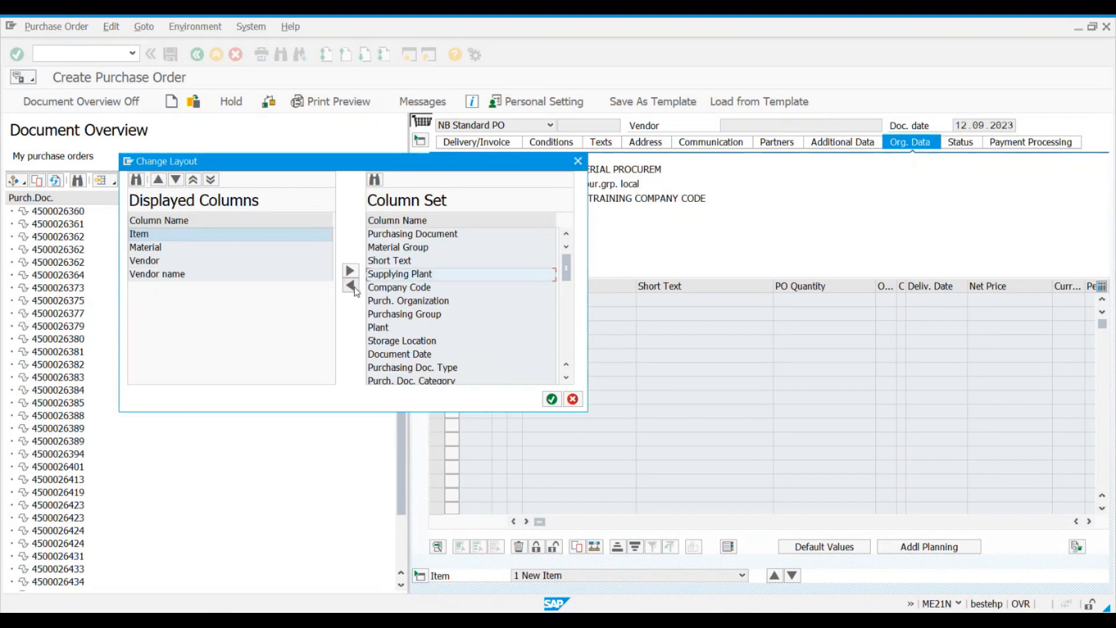
# Step: Add Purch. Organization, Company Code, Plant, Storage Location and Purchasing Doc. Type to the displayed columns
pyautogui.click(378, 305)
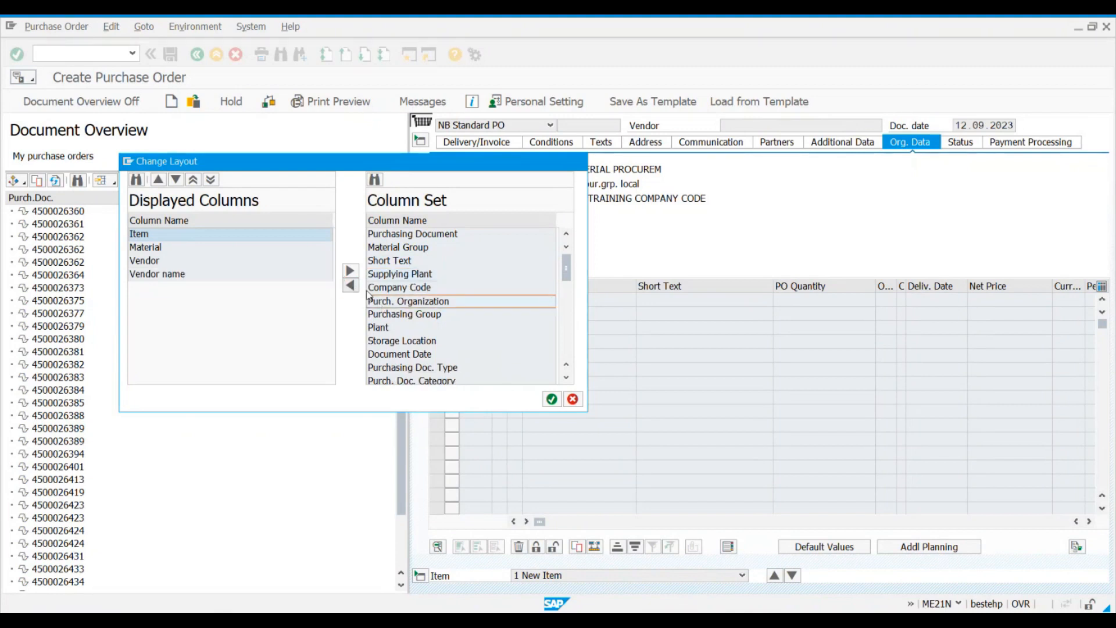
pyautogui.click(351, 286)
pyautogui.click(350, 286)
pyautogui.click(406, 303)
pyautogui.click(350, 285)
pyautogui.click(400, 301)
pyautogui.click(351, 286)
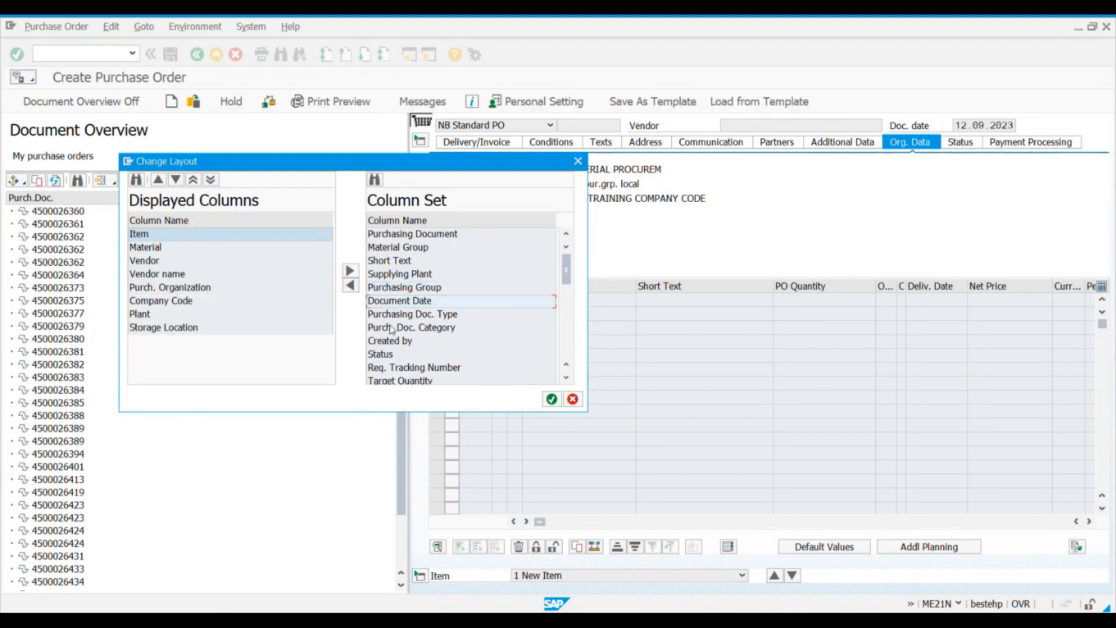
pyautogui.click(415, 316)
pyautogui.click(350, 285)
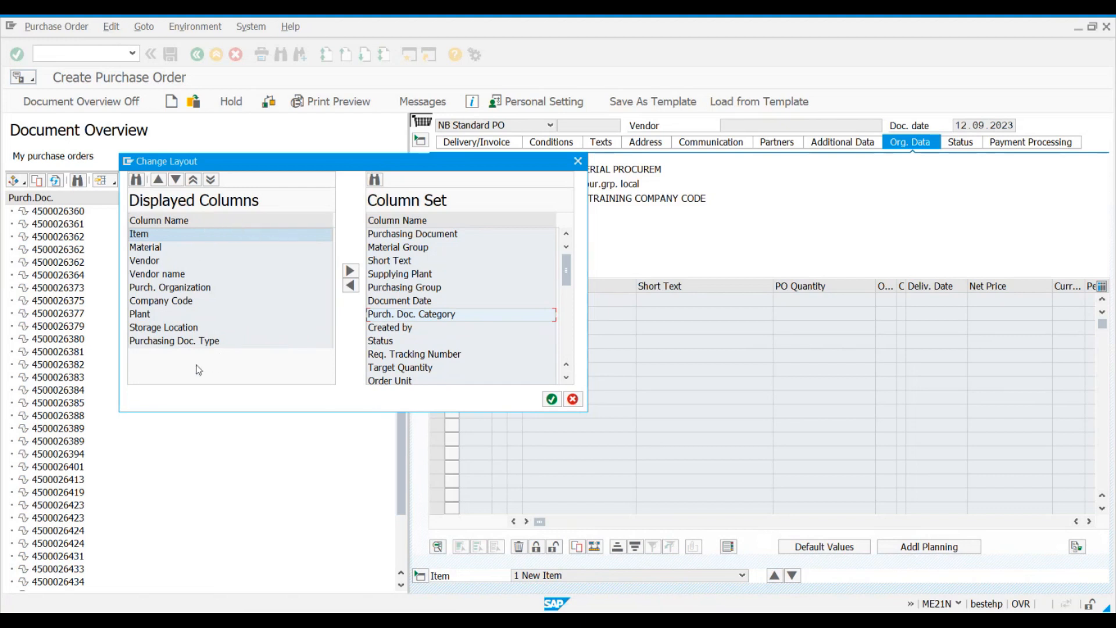
# Step: Add the Purchasing Document column to the displayed columns and move it to the first position
pyautogui.click(158, 249)
pyautogui.click(160, 259)
pyautogui.click(163, 275)
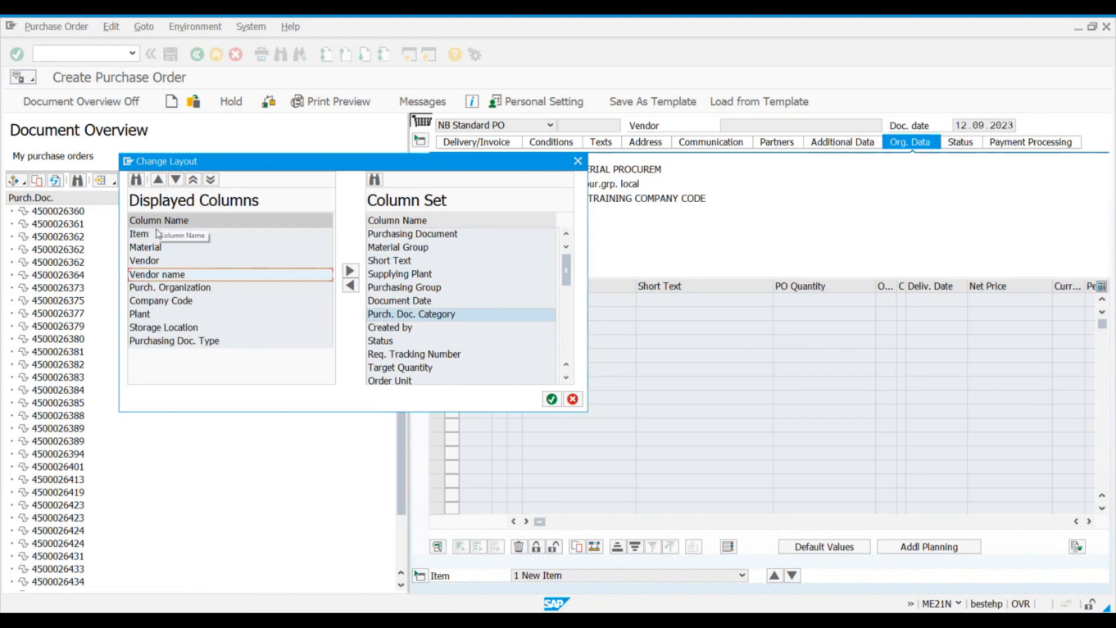
pyautogui.click(401, 234)
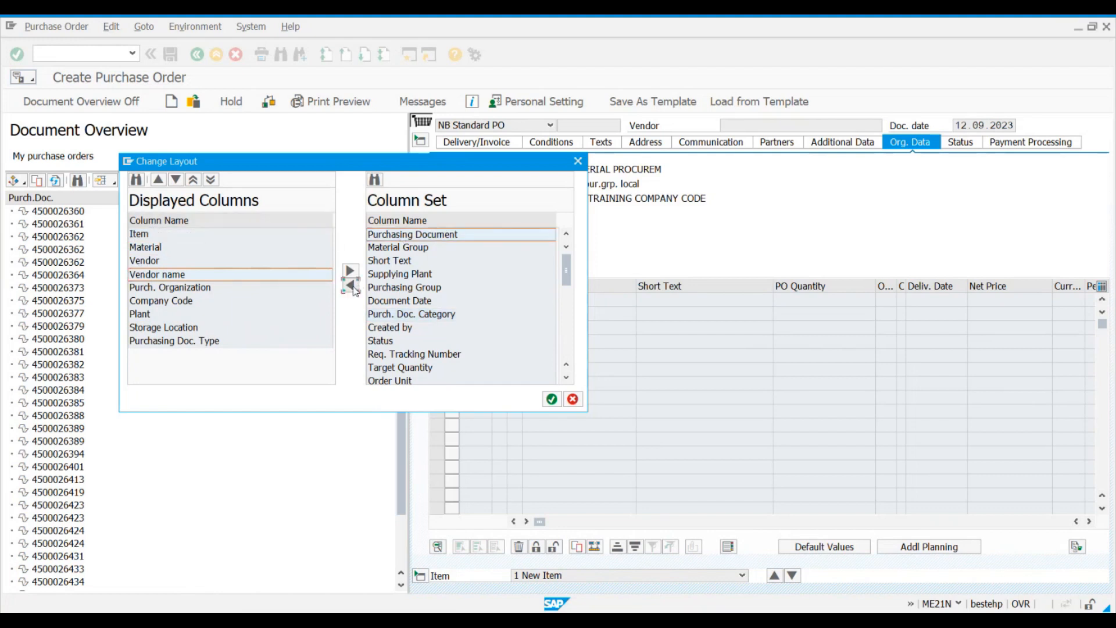
pyautogui.click(354, 287)
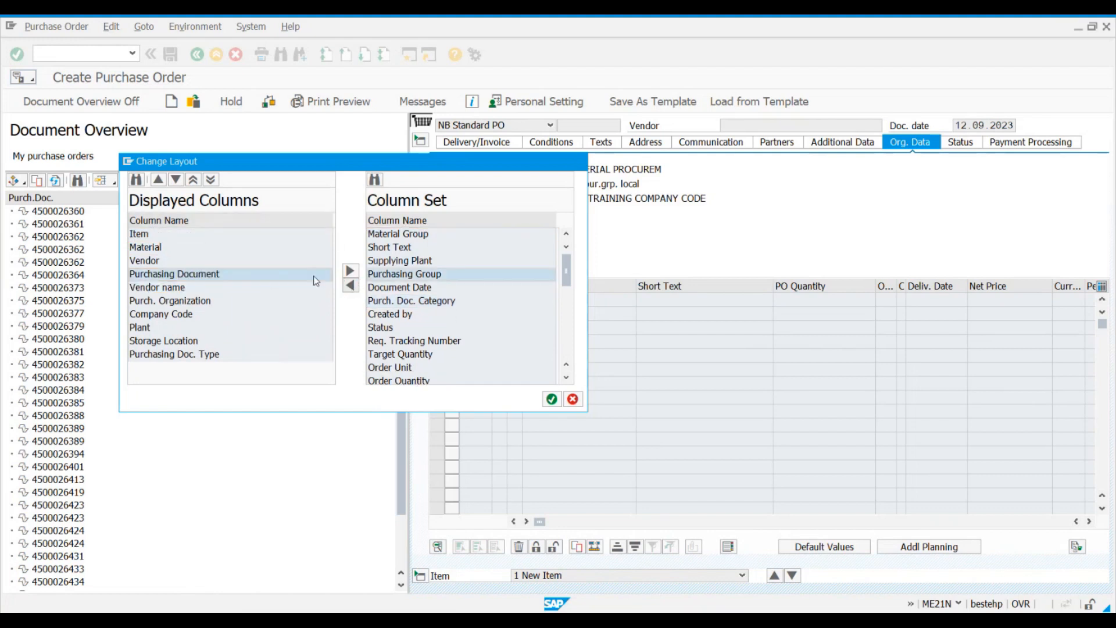
pyautogui.click(193, 281)
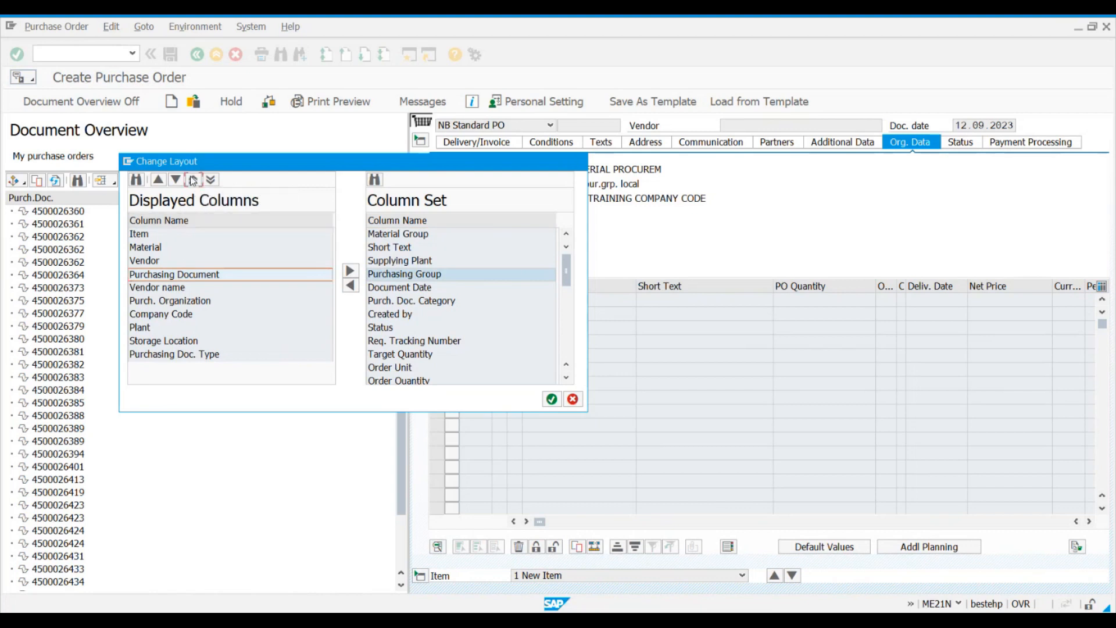
pyautogui.click(194, 179)
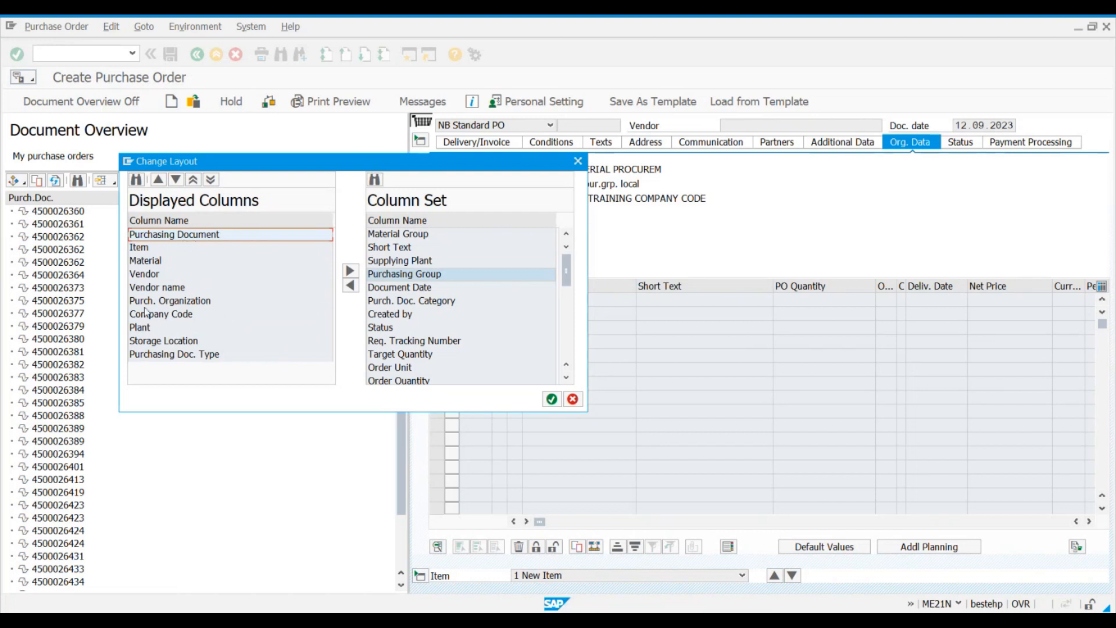
# Step: Move the Vendor column up to the second position of the displayed columns
pyautogui.click(150, 273)
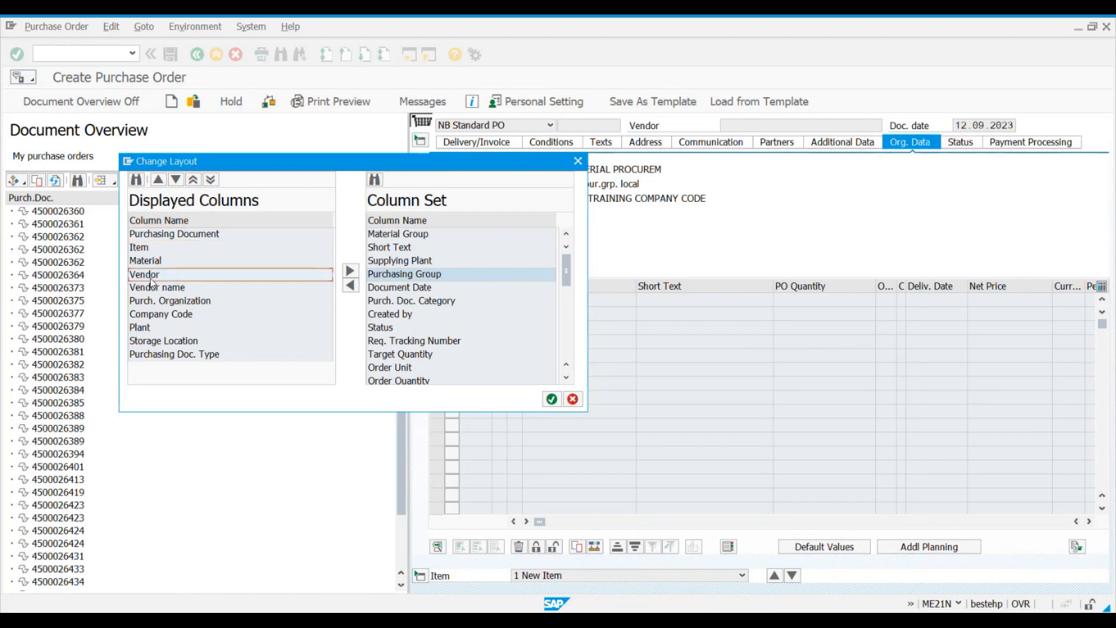
pyautogui.click(159, 179)
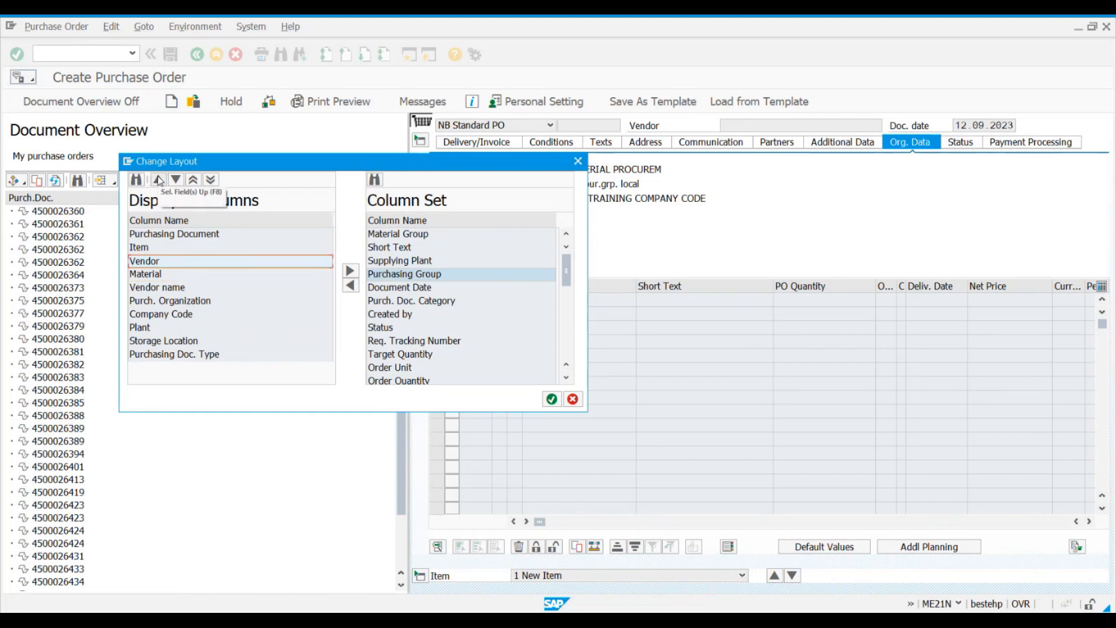
pyautogui.click(159, 179)
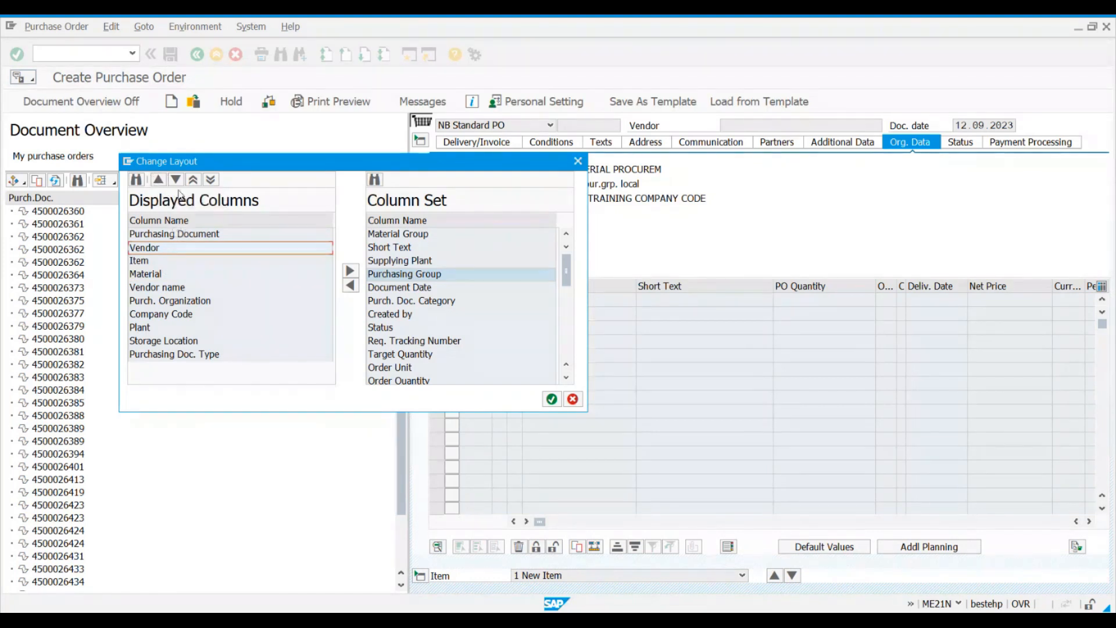
# Step: Move the Vendor column down five positions in the displayed columns and return it to the second position
pyautogui.click(175, 179)
pyautogui.click(176, 179)
pyautogui.click(175, 179)
pyautogui.click(176, 179)
pyautogui.click(176, 179)
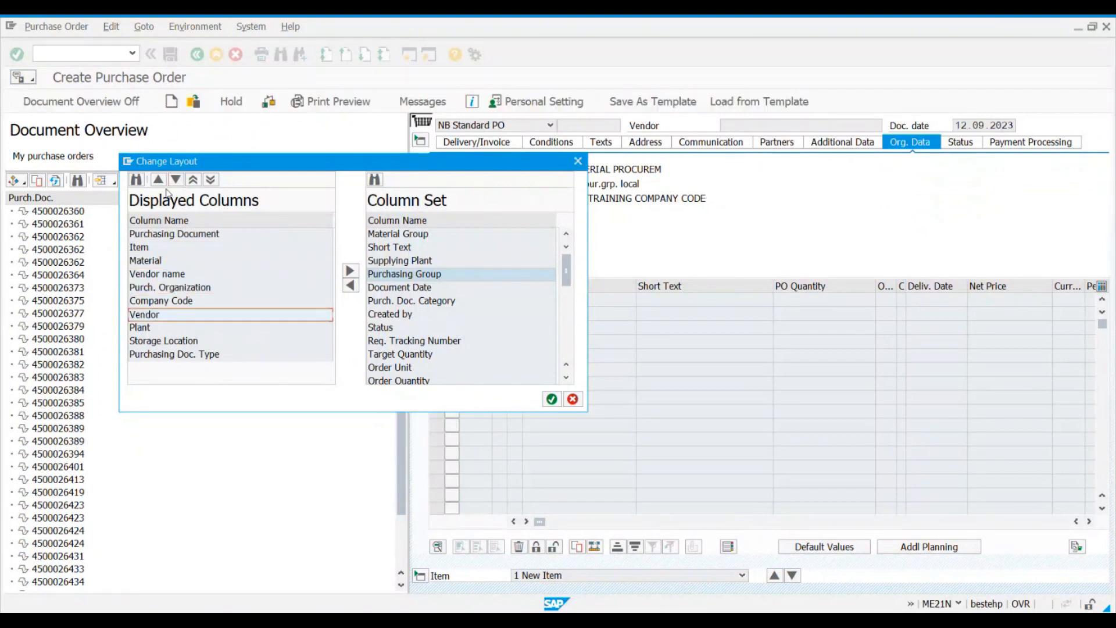
pyautogui.click(161, 181)
pyautogui.click(161, 181)
pyautogui.click(163, 184)
pyautogui.click(163, 184)
pyautogui.click(163, 184)
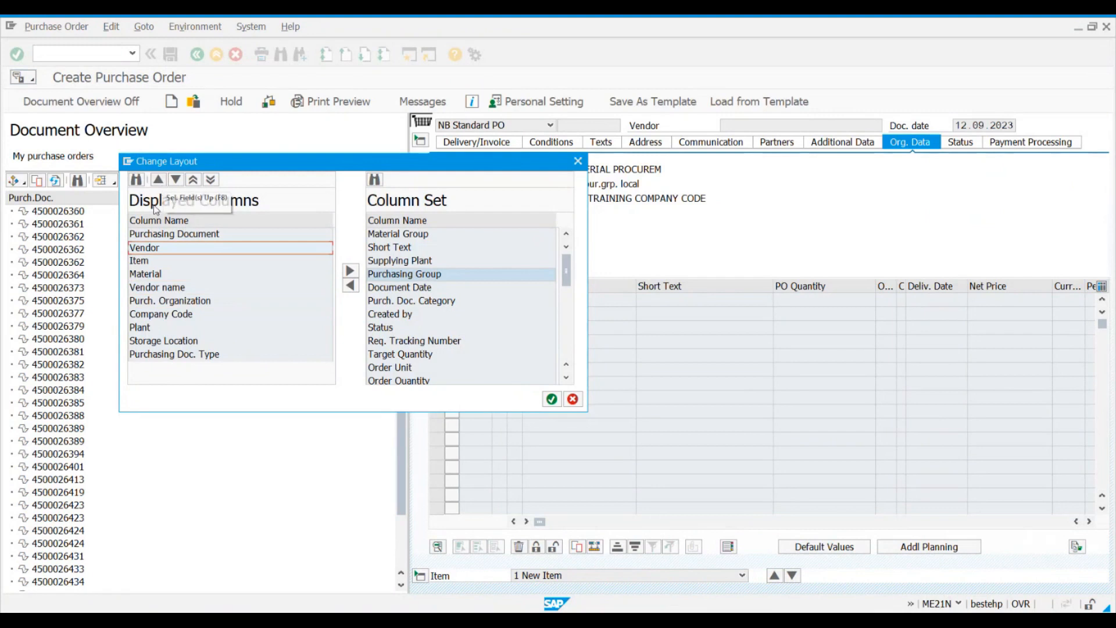
# Step: Move the Purchasing Doc. Type column up to the third position, directly below Vendor
pyautogui.click(157, 355)
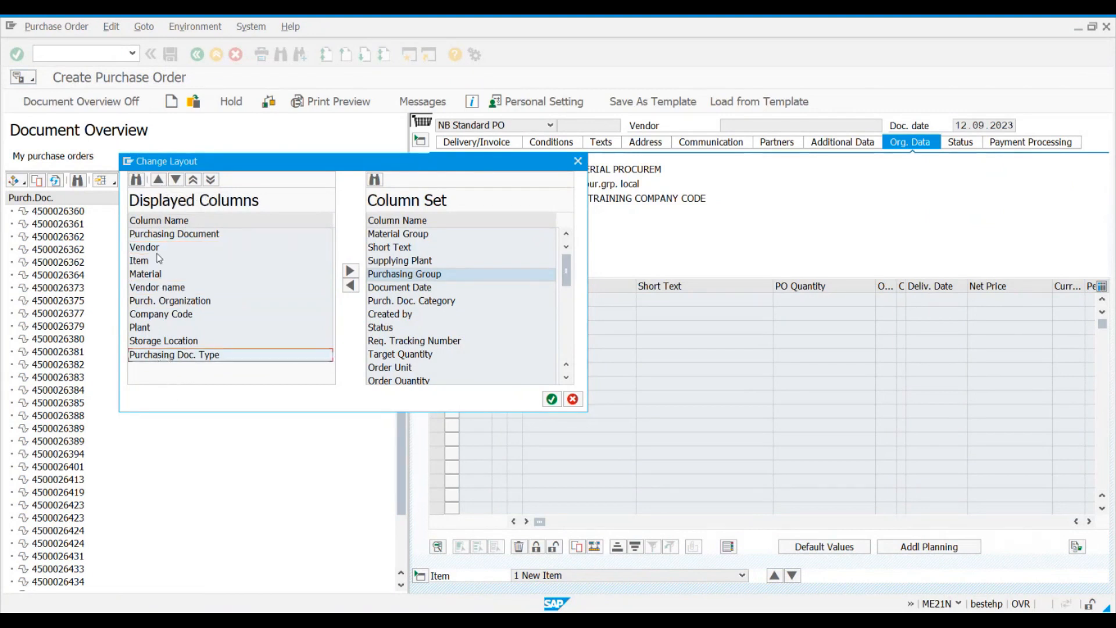
pyautogui.click(158, 180)
pyautogui.click(160, 180)
pyautogui.click(160, 181)
pyautogui.click(160, 180)
pyautogui.click(159, 180)
pyautogui.click(160, 180)
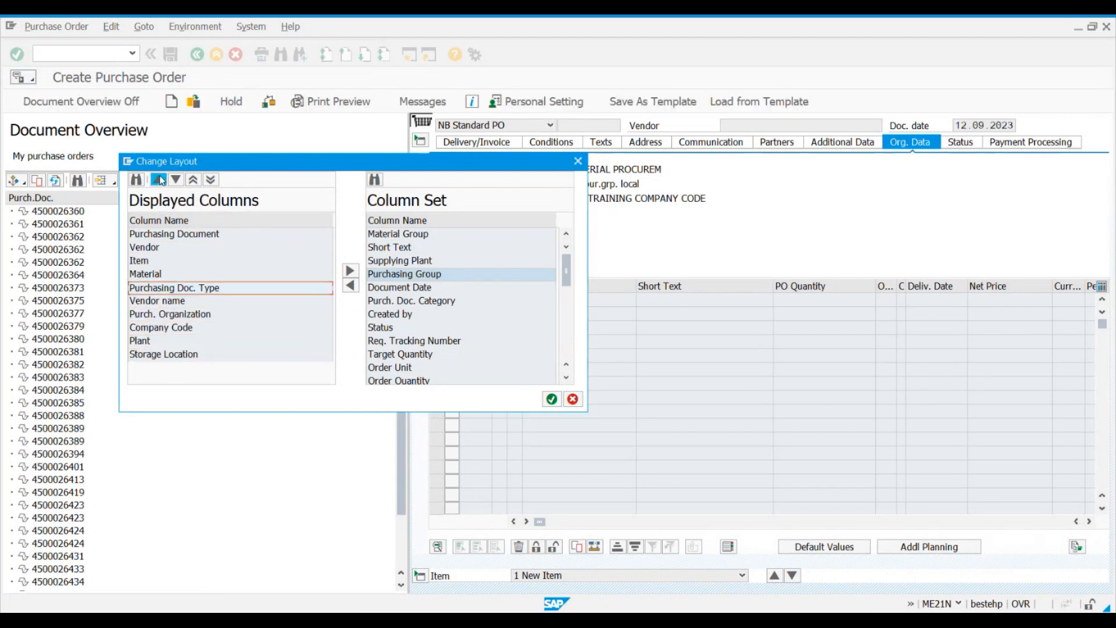
pyautogui.click(160, 180)
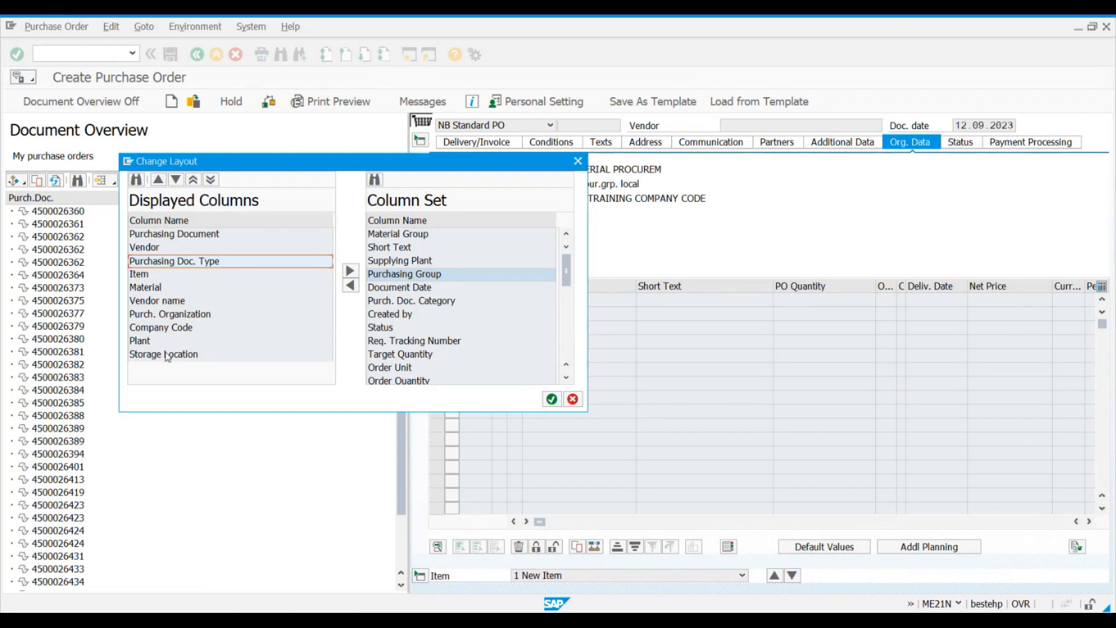
# Step: Move the Material column to the end of the displayed columns and apply the changed layout
pyautogui.click(151, 288)
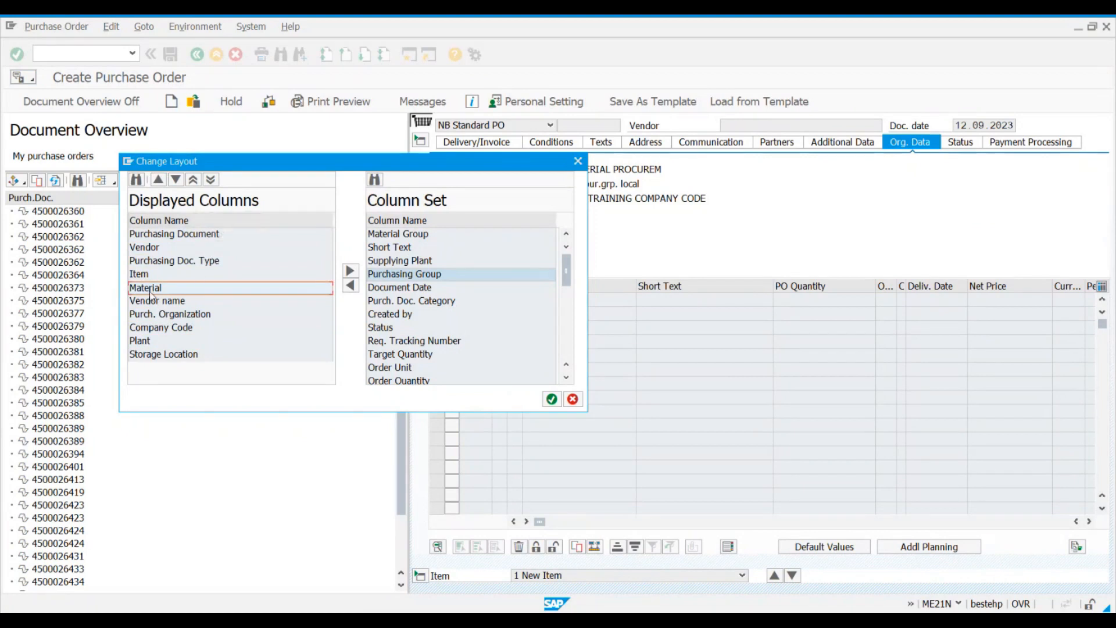
pyautogui.click(210, 180)
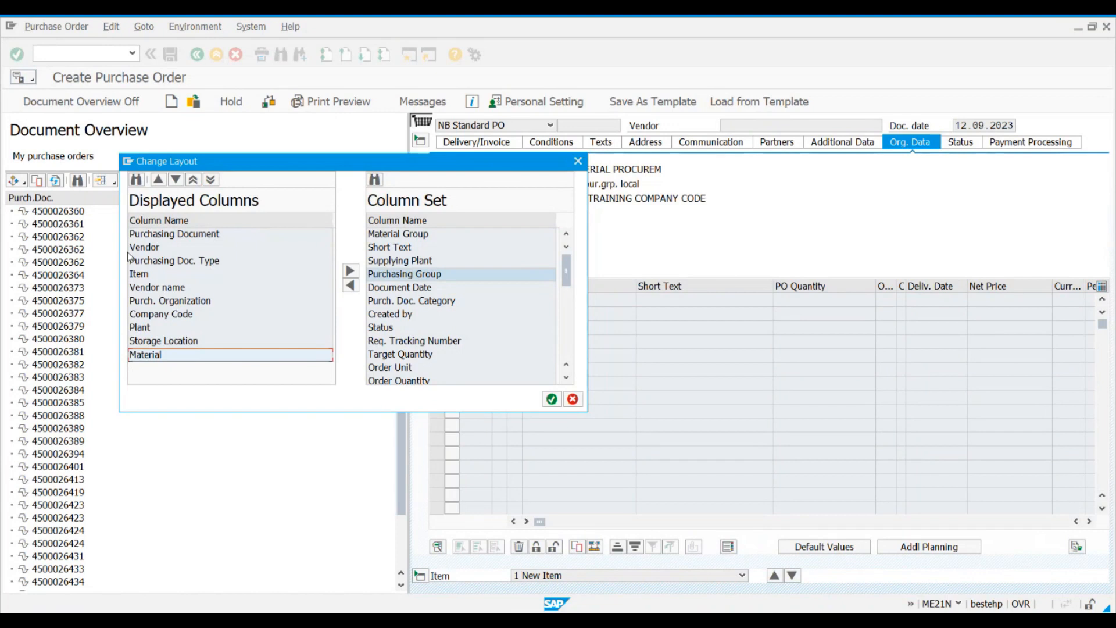
pyautogui.click(551, 399)
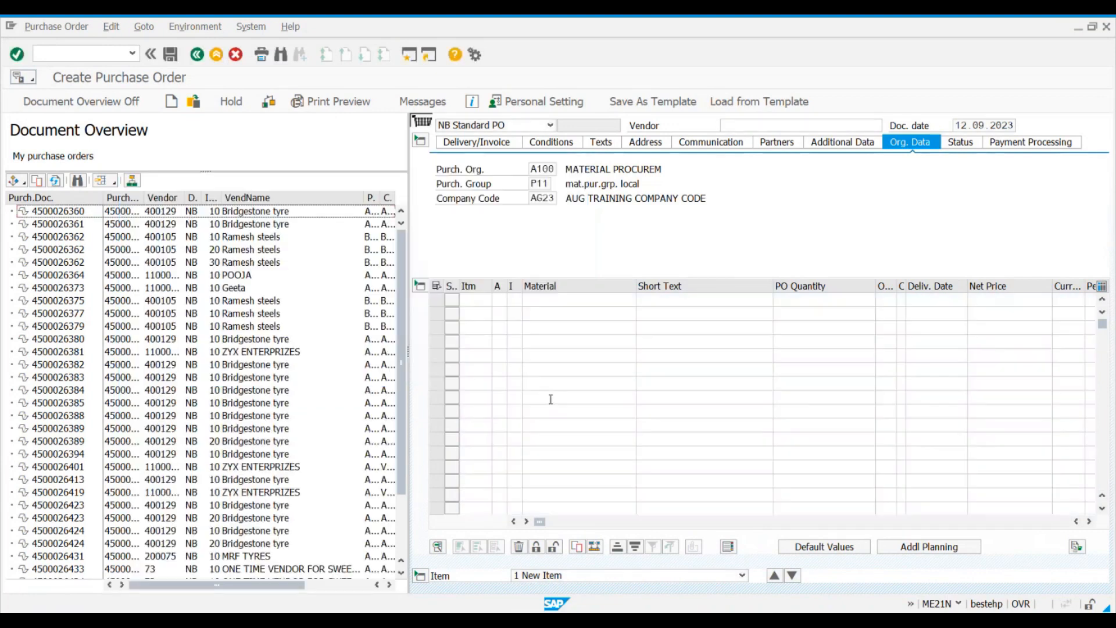
# Step: Widen the document overview and its Purchasing Document and Item columns, and check the first order's vendor, document type and item
pyautogui.moveTo(408, 205); pyautogui.dragTo(640, 203)
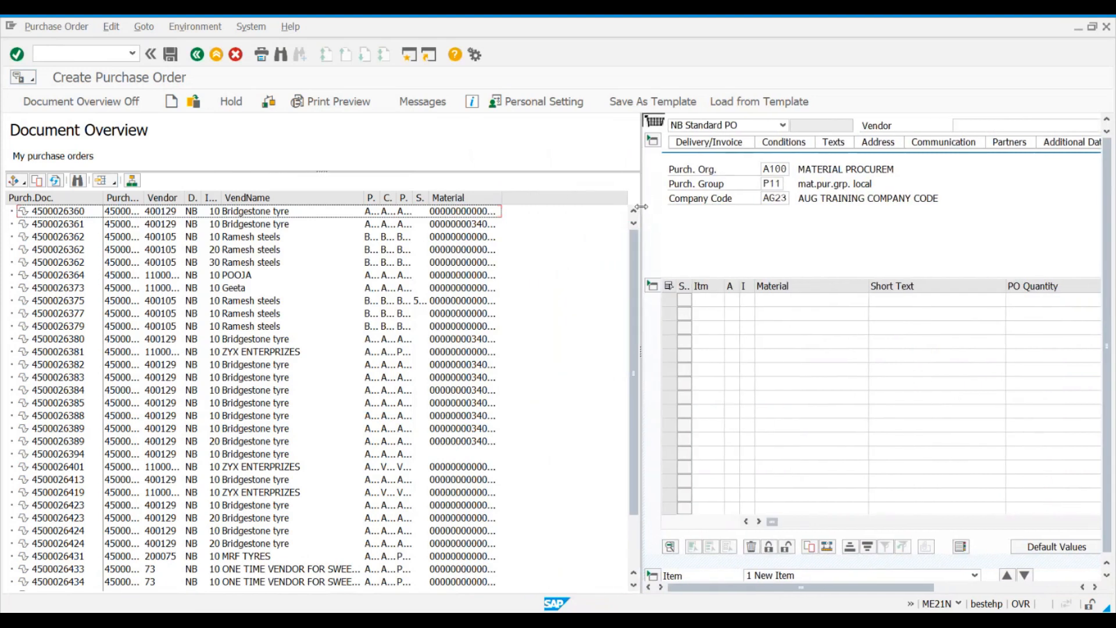
pyautogui.moveTo(142, 197); pyautogui.dragTo(272, 198)
pyautogui.click(80, 215)
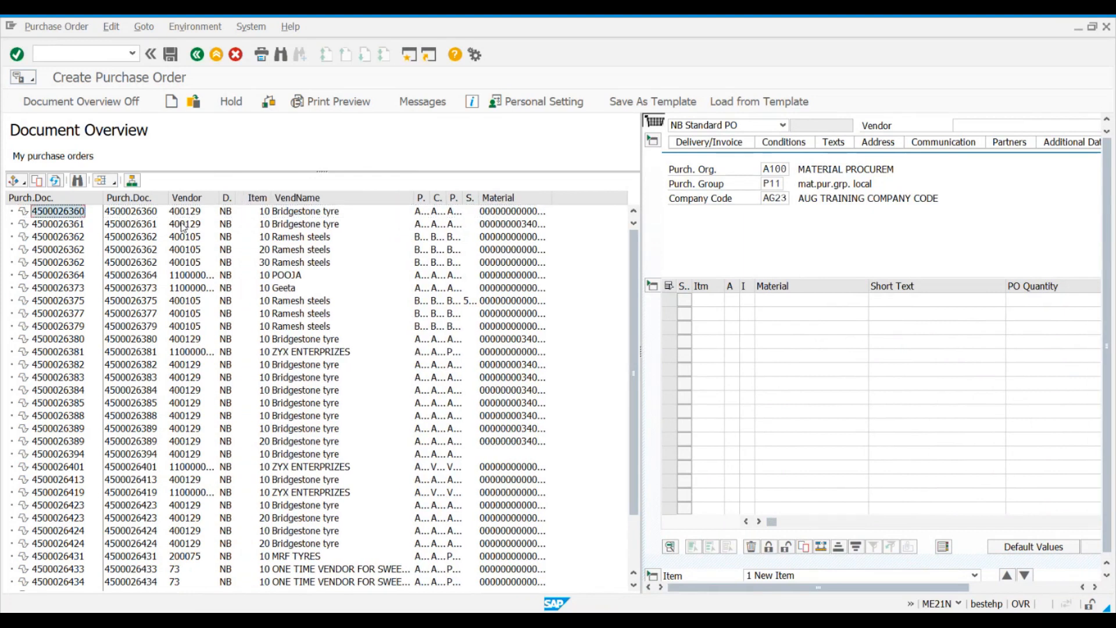
pyautogui.click(182, 215)
pyautogui.click(230, 214)
pyautogui.click(259, 213)
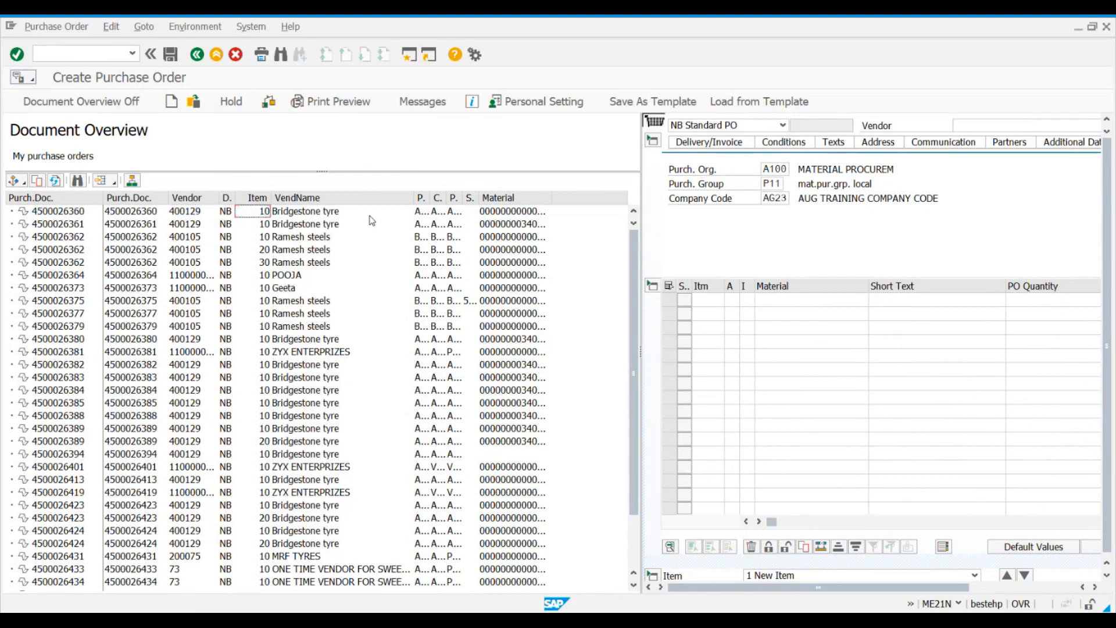
# Step: Widen the Purch. Organization, Company Code, Plant and Material columns of the document overview
pyautogui.moveTo(431, 198); pyautogui.dragTo(502, 198)
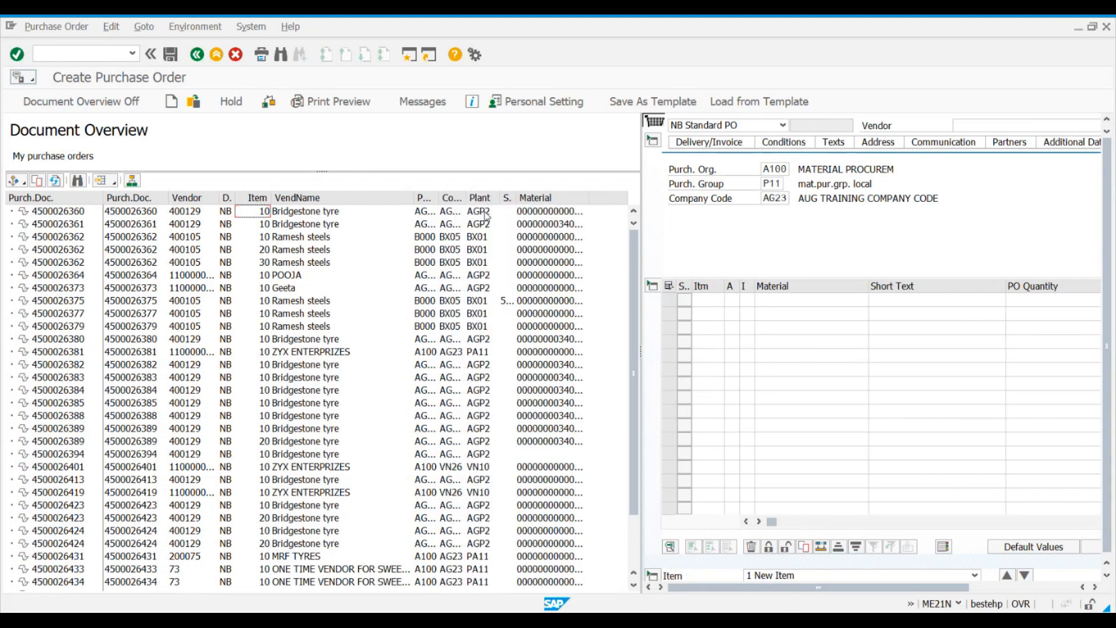
pyautogui.click(516, 213)
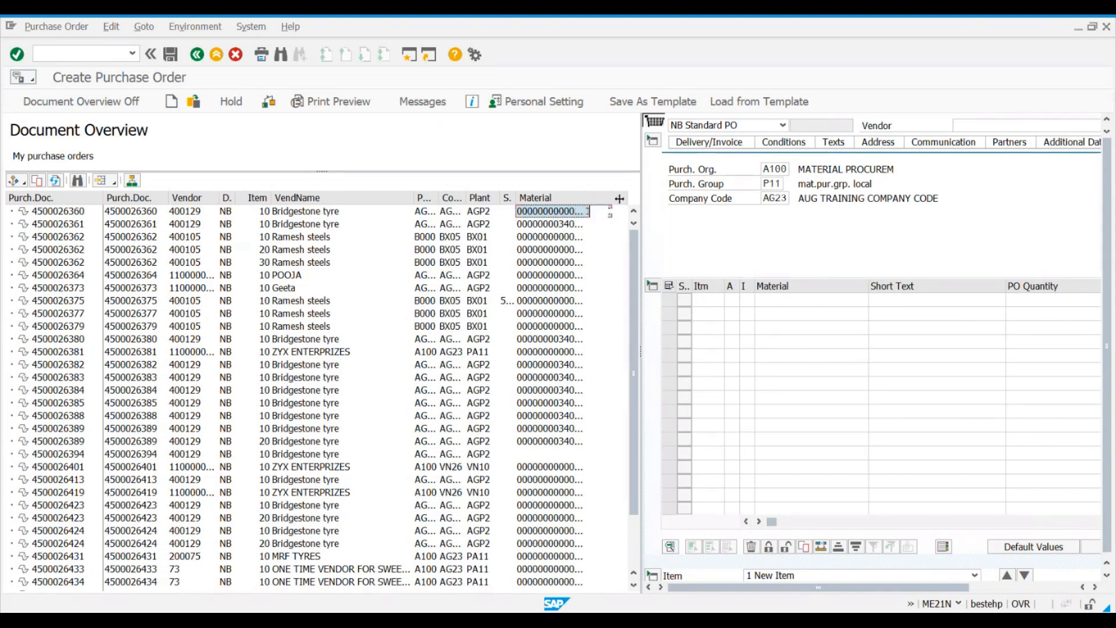
pyautogui.moveTo(619, 199); pyautogui.dragTo(619, 199)
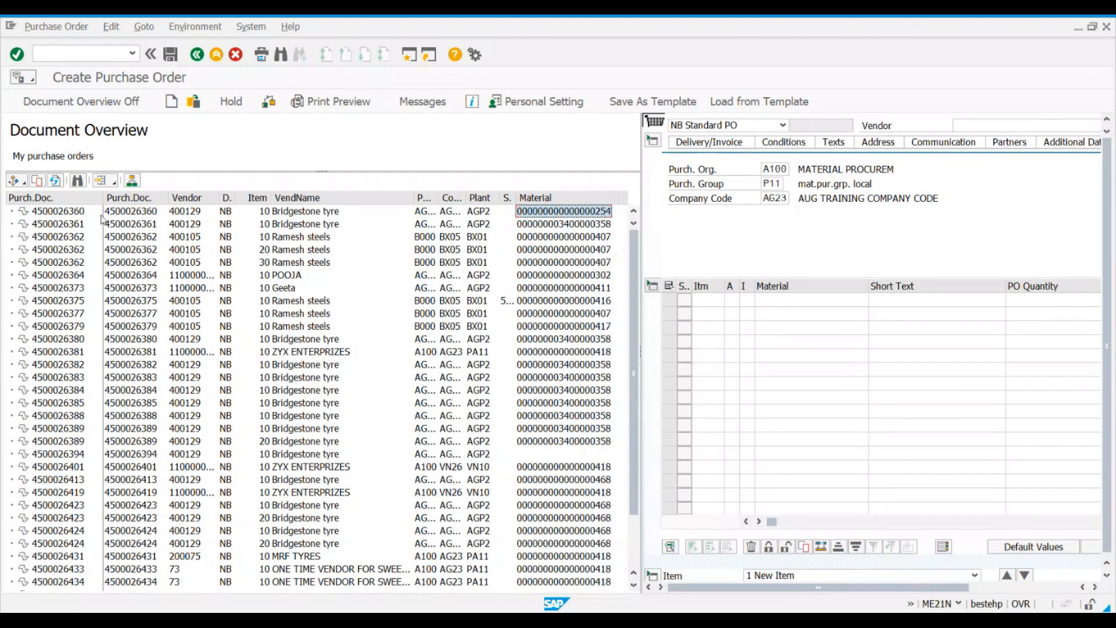
# Step: Open the first purchase order in the document overview, examine its item details, and return to a new purchase order
pyautogui.click(123, 216)
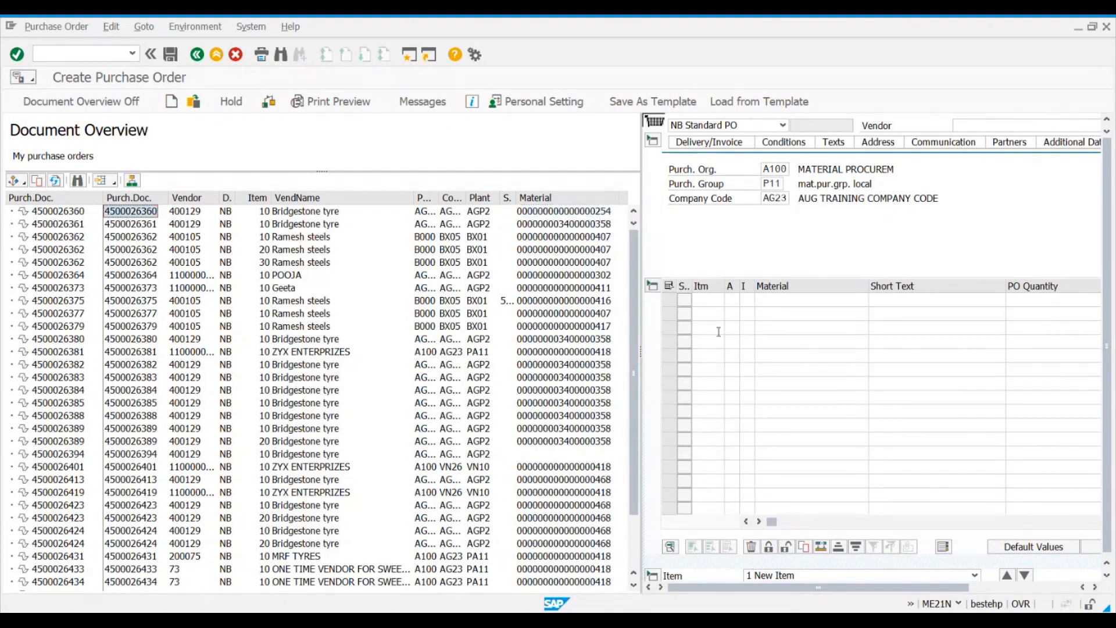
pyautogui.doubleClick(117, 214)
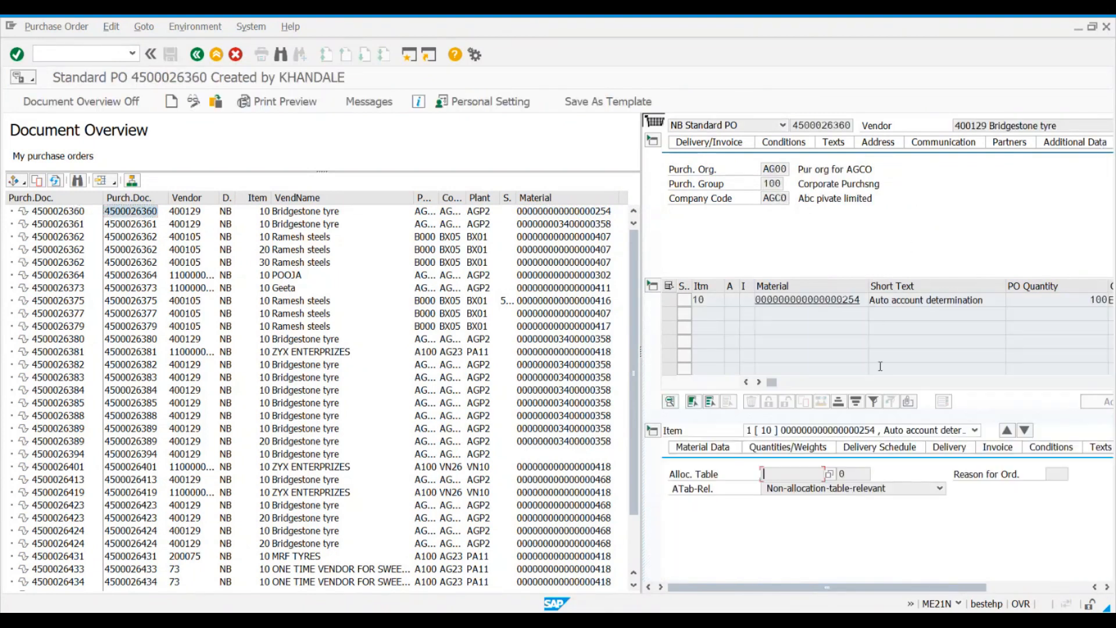
pyautogui.click(1036, 587)
pyautogui.click(950, 299)
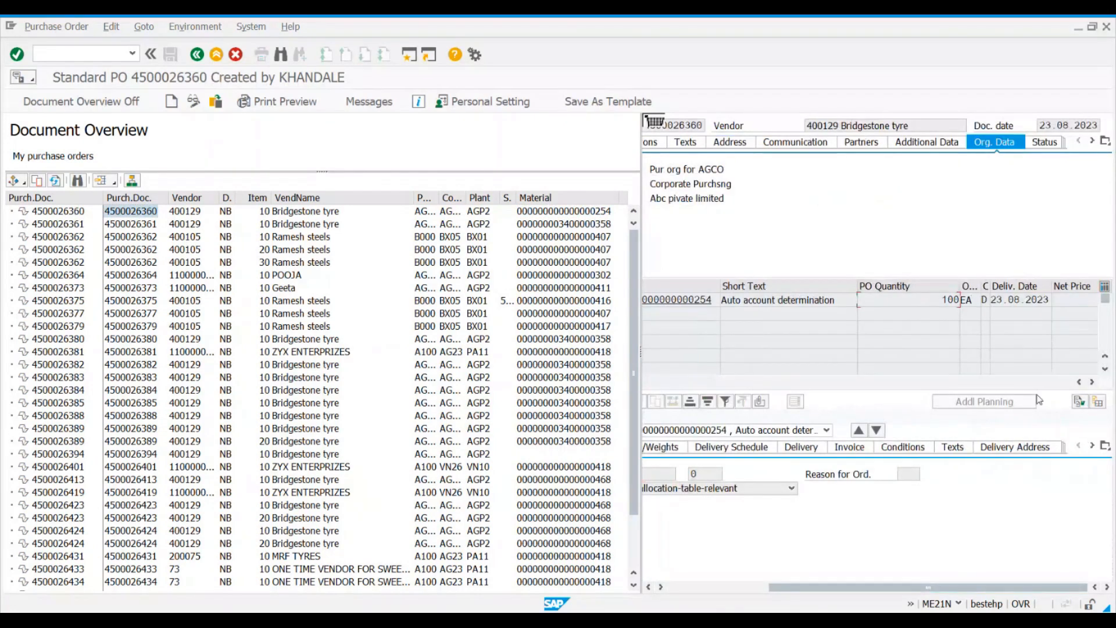
pyautogui.click(880, 382)
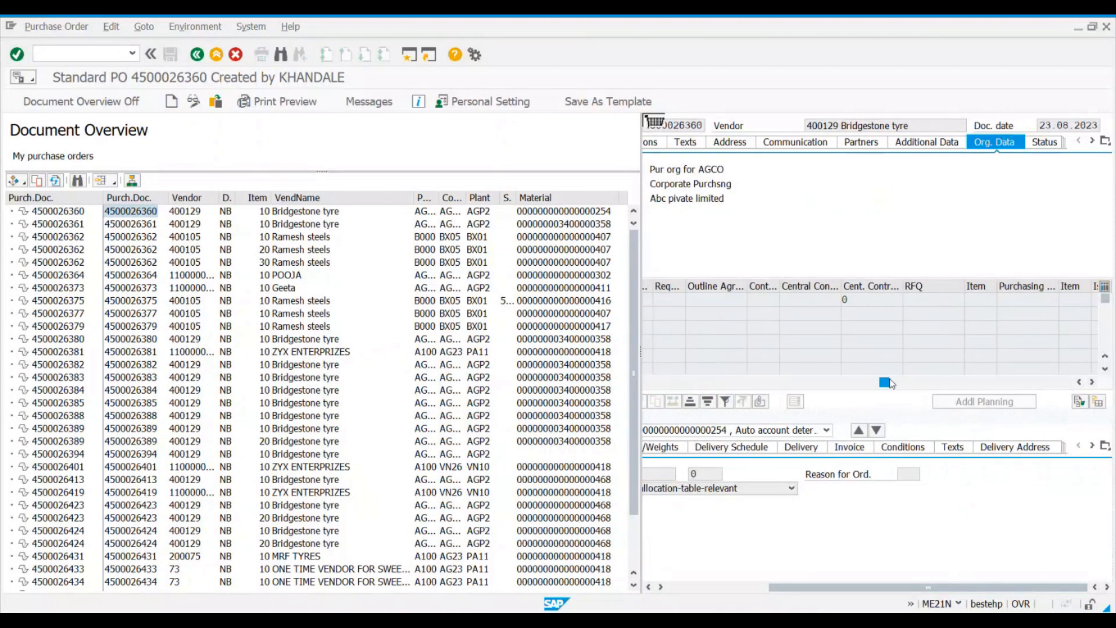
pyautogui.moveTo(880, 383); pyautogui.dragTo(748, 382)
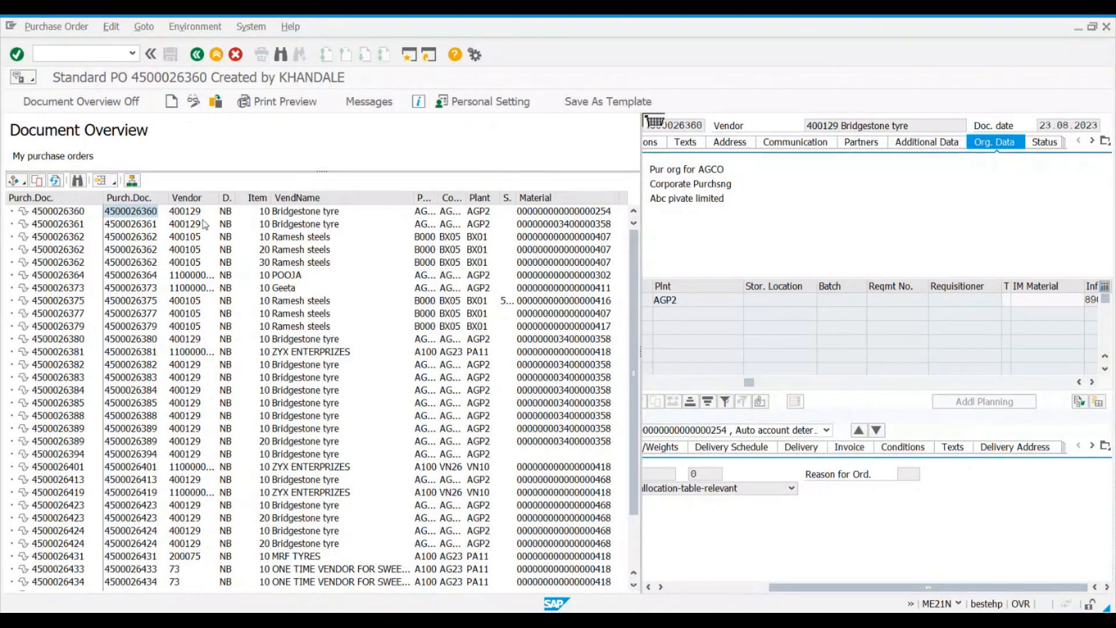
pyautogui.click(137, 215)
pyautogui.click(171, 103)
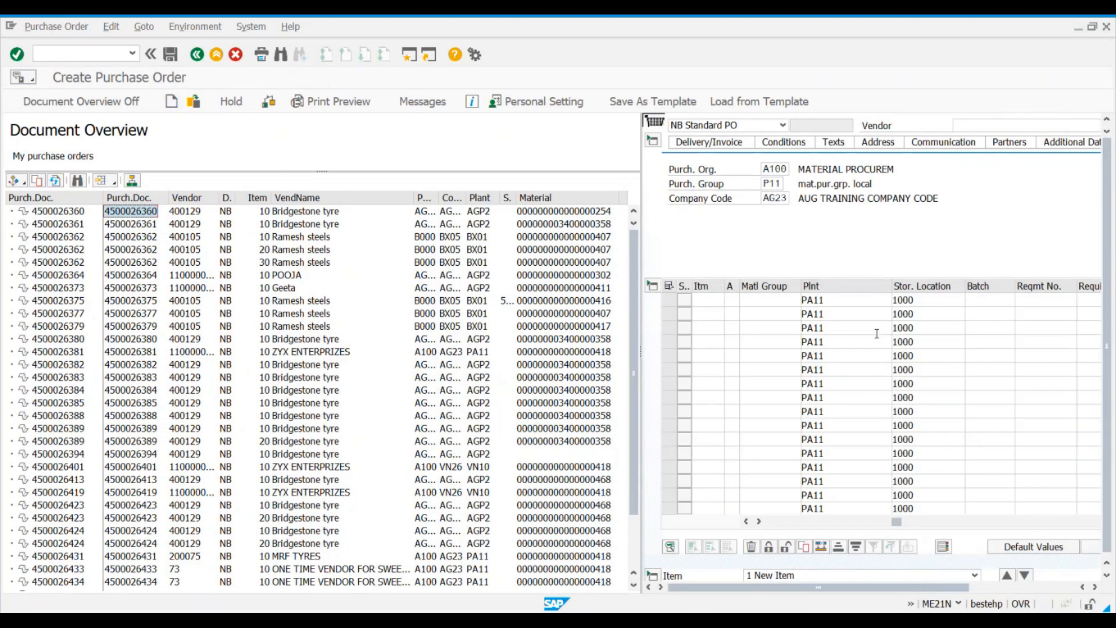
# Step: Adopt the first MRF TYRES purchase order for plant PA11 from the document overview into the new purchase order
pyautogui.click(134, 365)
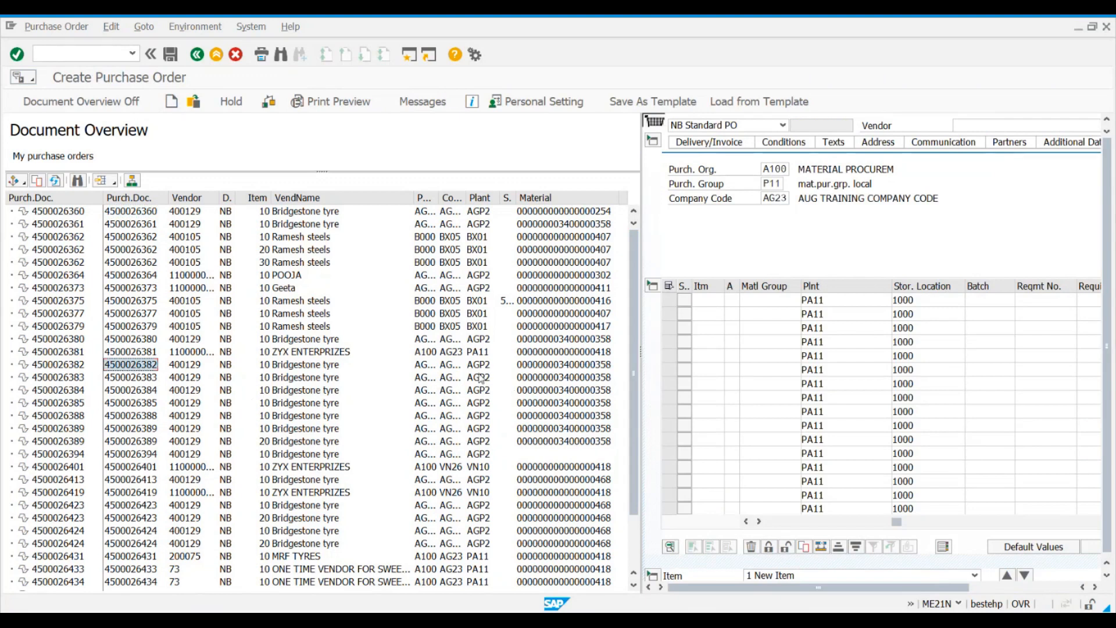
pyautogui.scroll(-1, 511, 489)
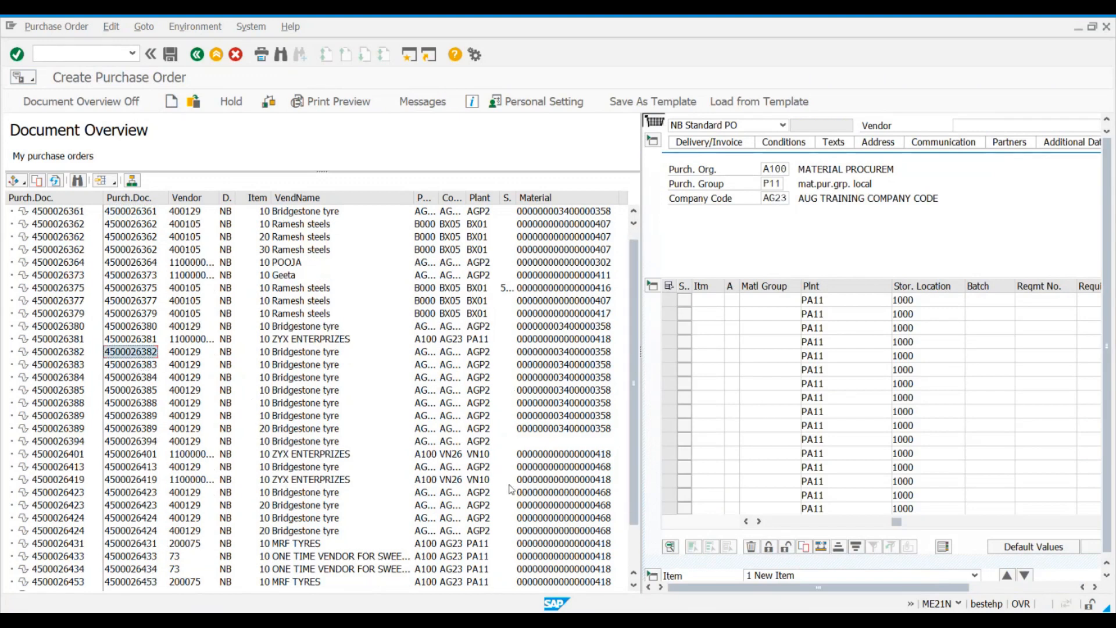
pyautogui.scroll(-5, 511, 489)
pyautogui.click(477, 479)
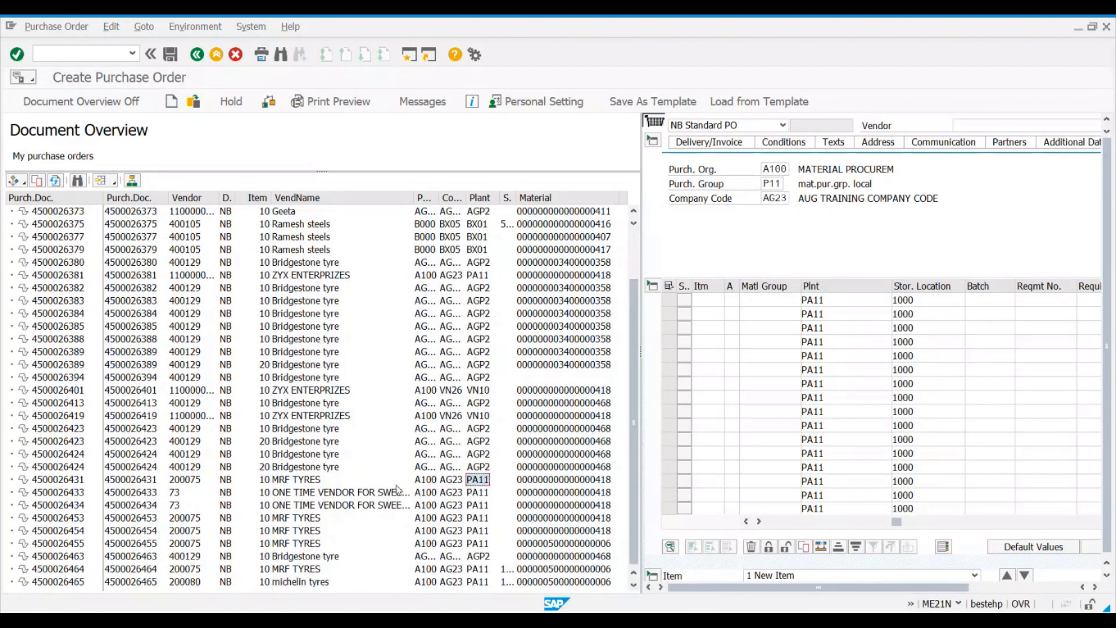
pyautogui.click(150, 483)
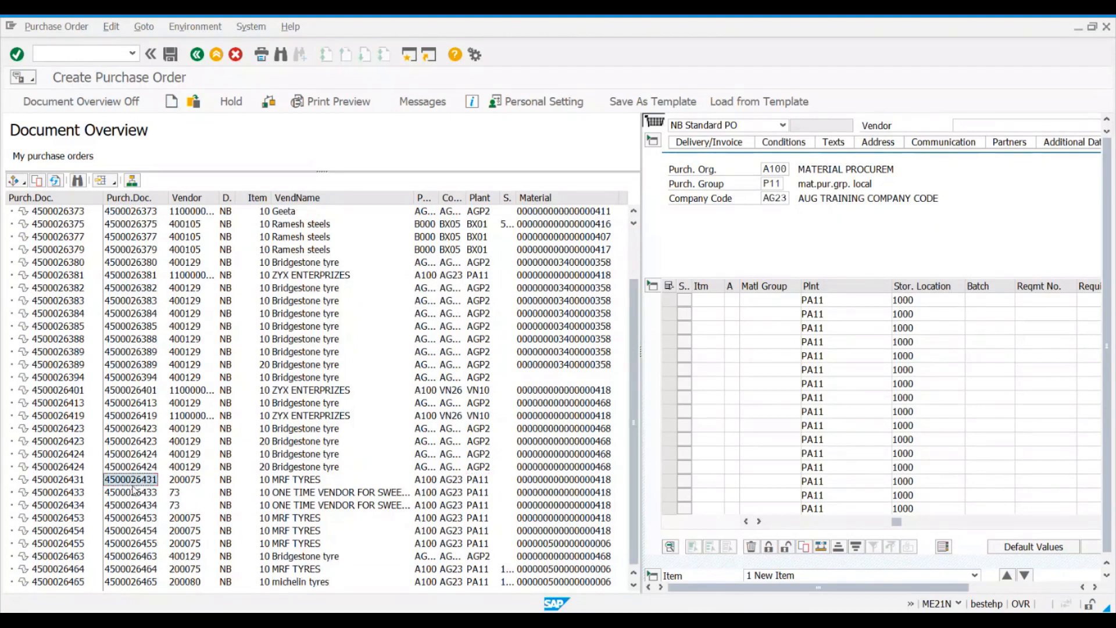
pyautogui.click(62, 483)
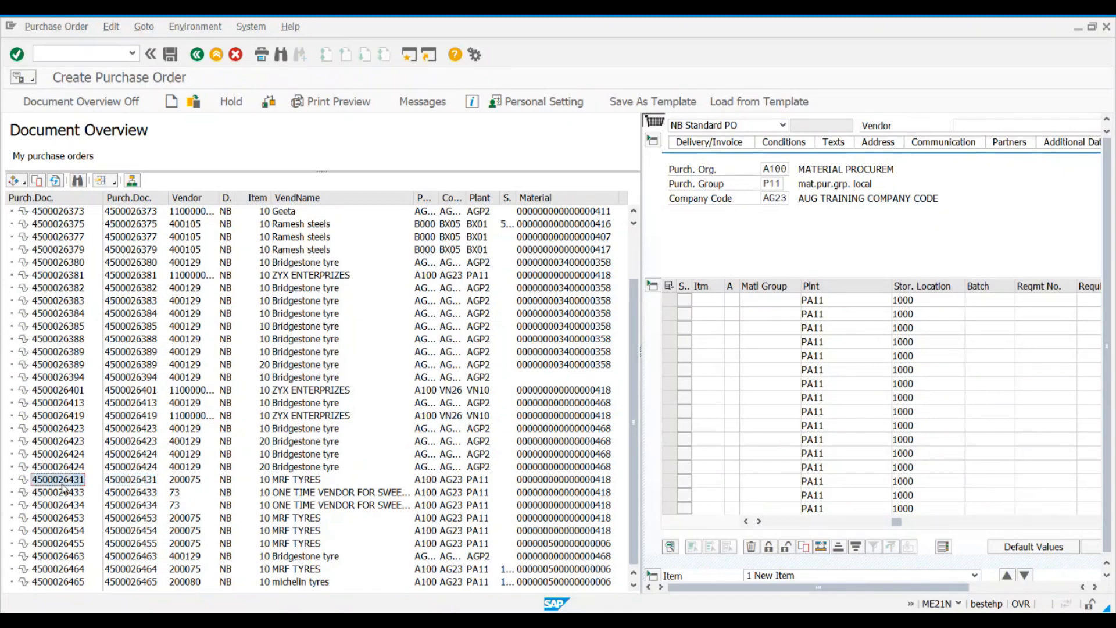
pyautogui.click(38, 181)
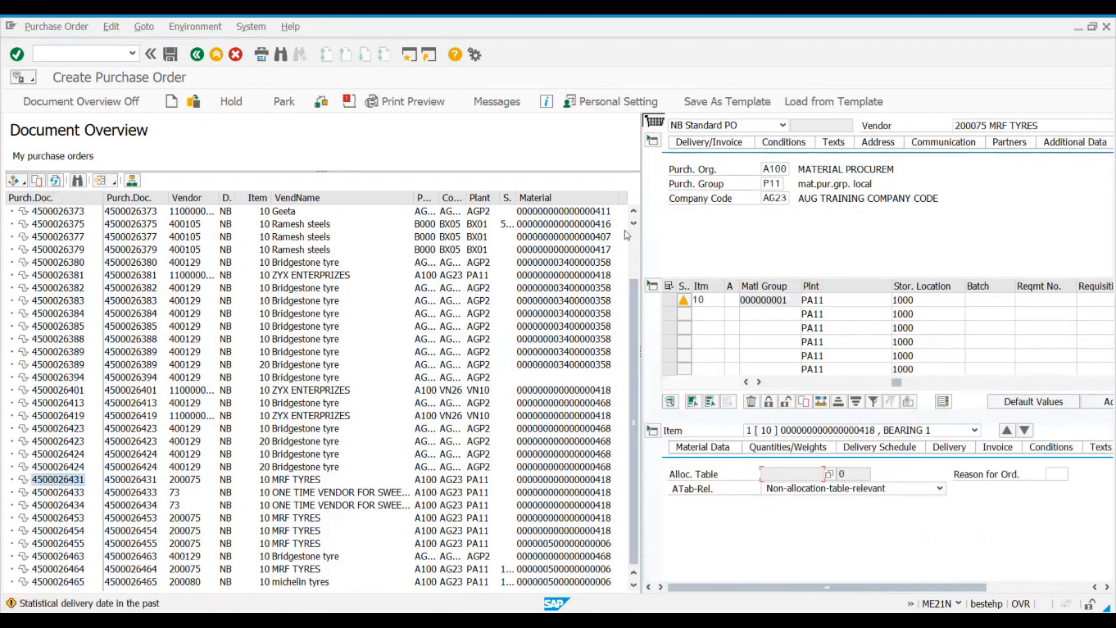
# Step: Narrow the document overview and set the PO quantity of the BEARING 1 item to 500
pyautogui.moveTo(537, 250); pyautogui.dragTo(237, 451)
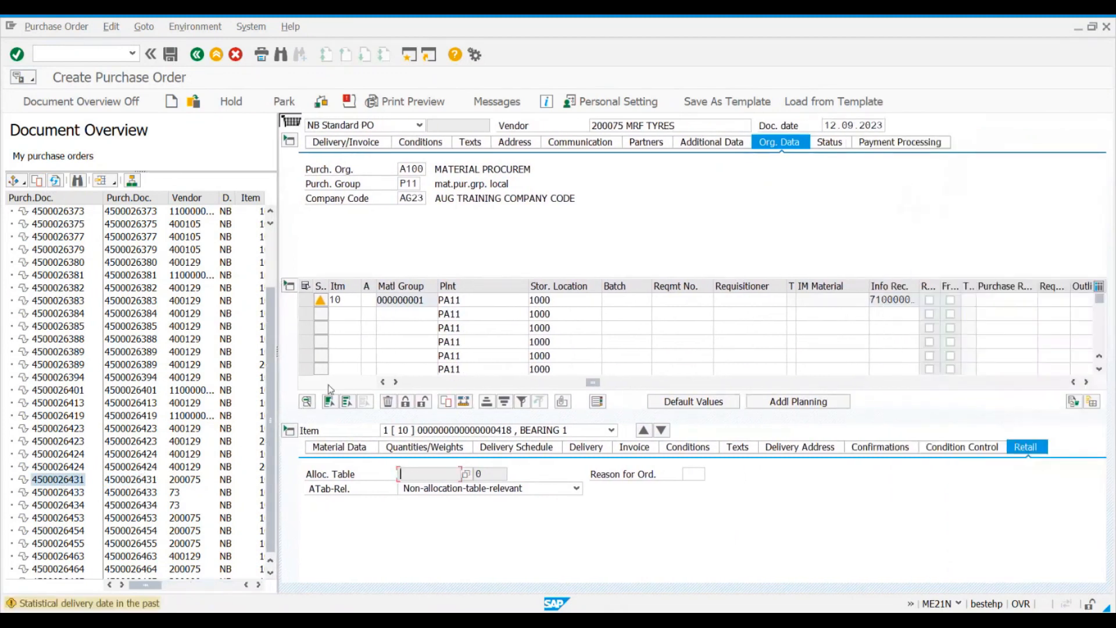
pyautogui.moveTo(593, 384); pyautogui.dragTo(410, 382)
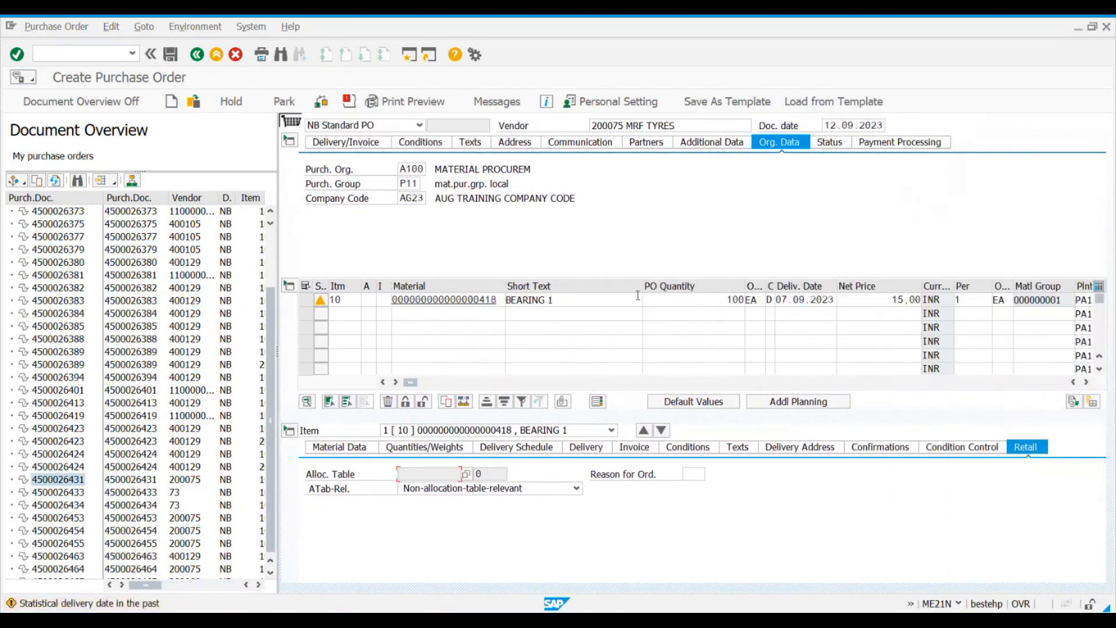
pyautogui.click(692, 301)
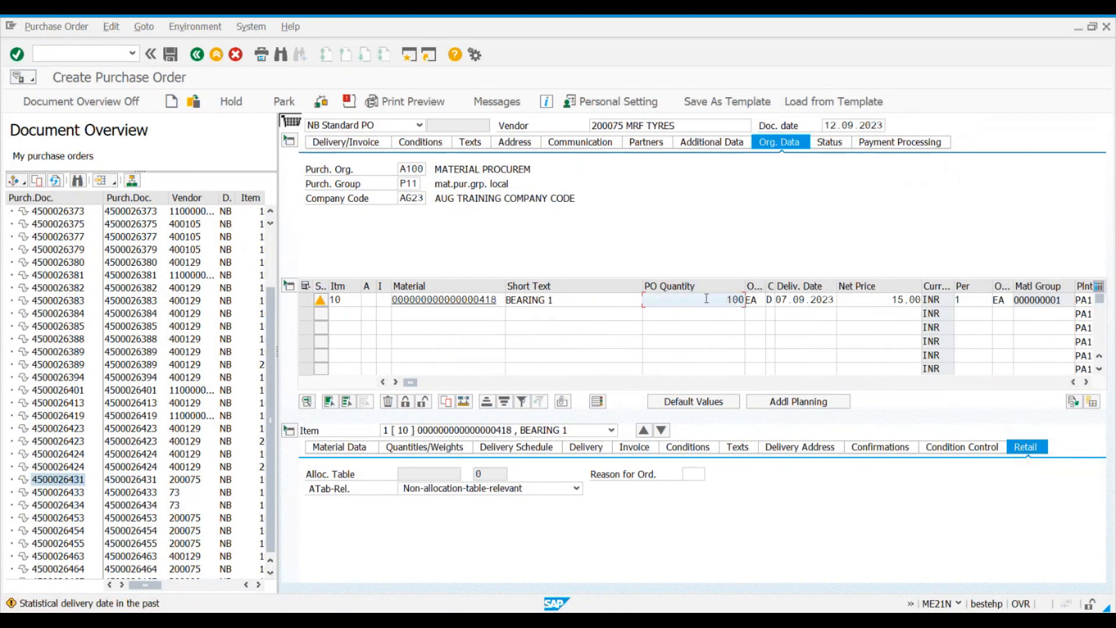
pyautogui.press('Delete')
# Step: Set the net price of the BEARING 1 item to 20.00 INR
pyautogui.click(876, 300)
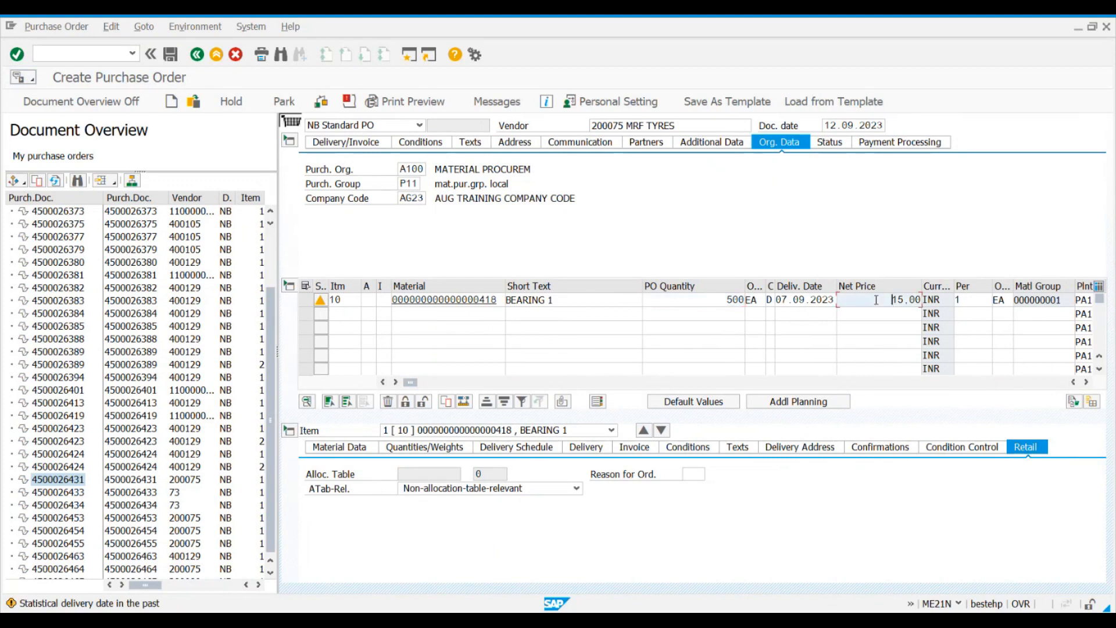
pyautogui.press('Delete')
pyautogui.press('Delete')
pyautogui.press('Delete')
pyautogui.press('Delete')
pyautogui.press('Delete')
pyautogui.press('Return')
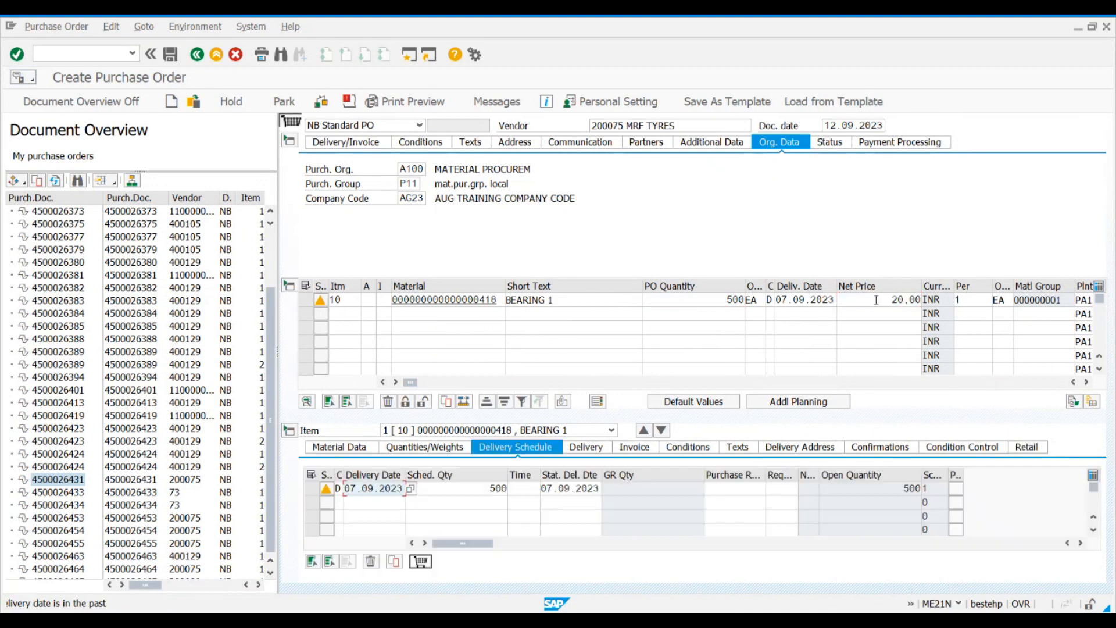
# Step: Set the delivery date of the BEARING 1 item to 19.09.2023 and save the purchase order
pyautogui.click(834, 301)
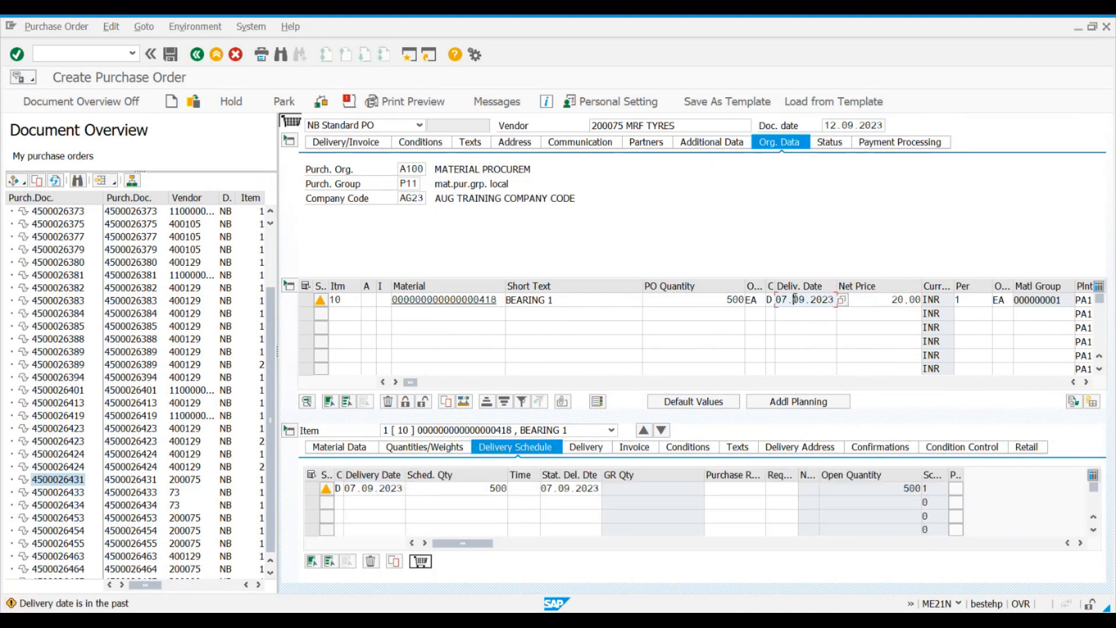
pyautogui.click(844, 299)
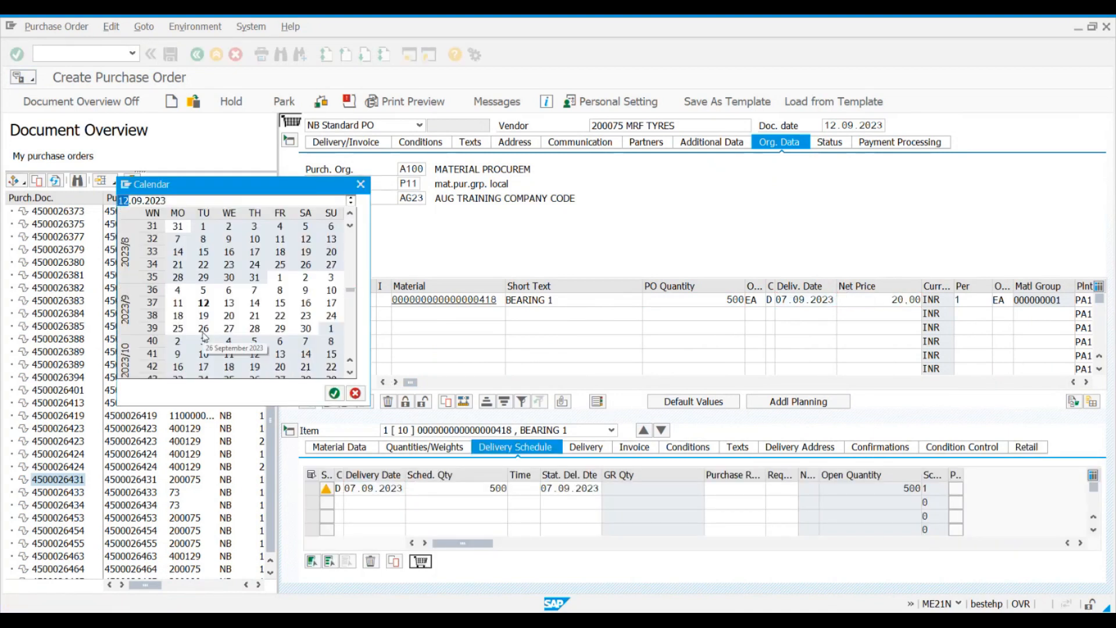
pyautogui.doubleClick(204, 316)
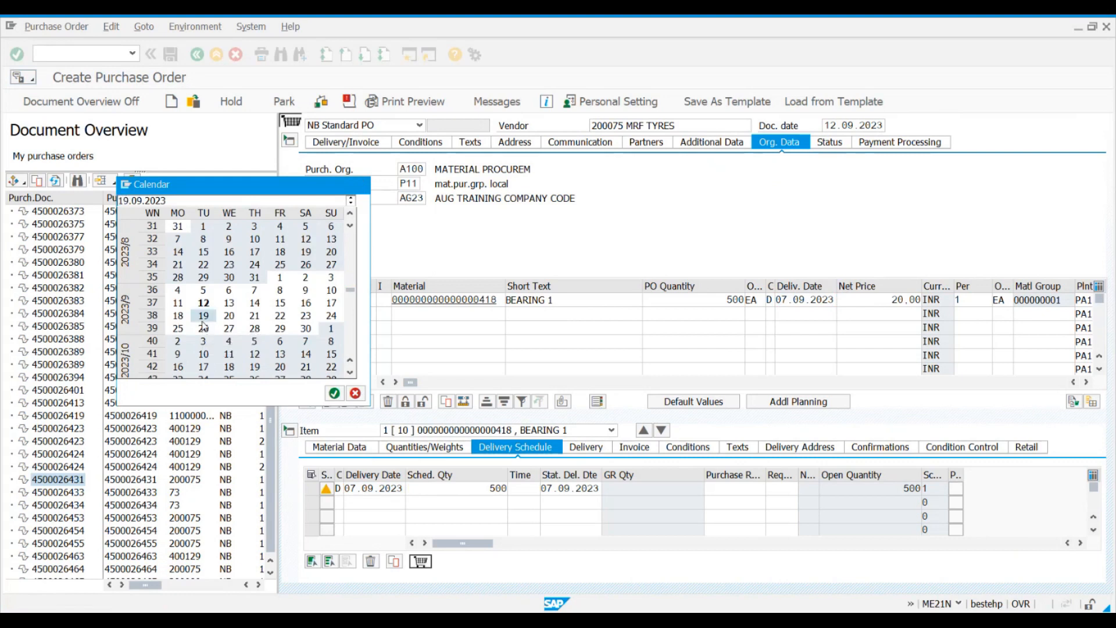
pyautogui.press('Return')
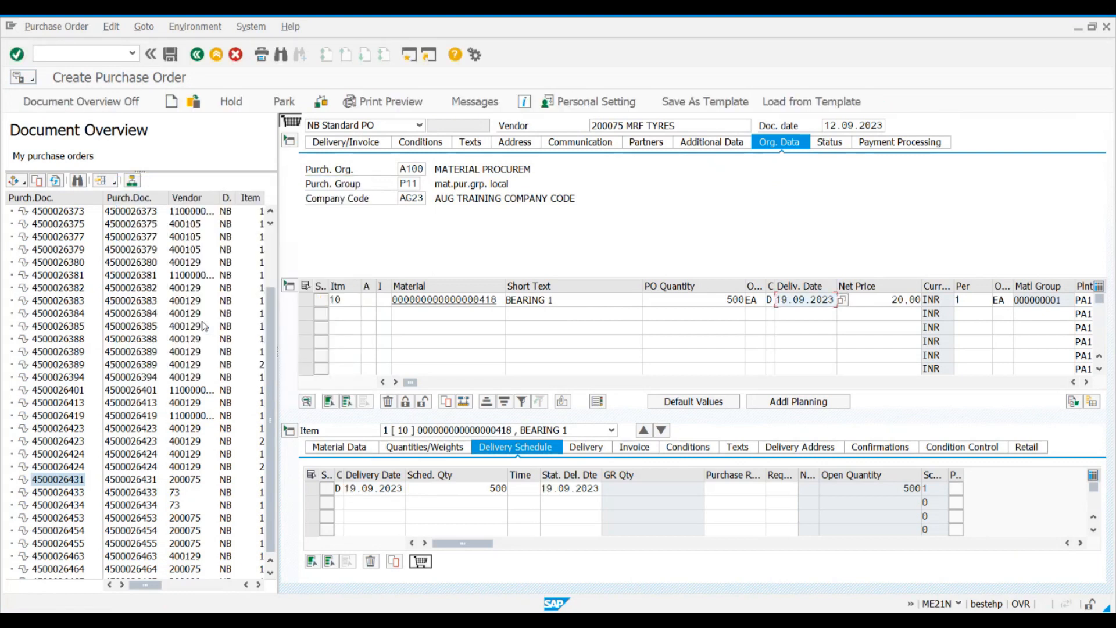
pyautogui.click(171, 54)
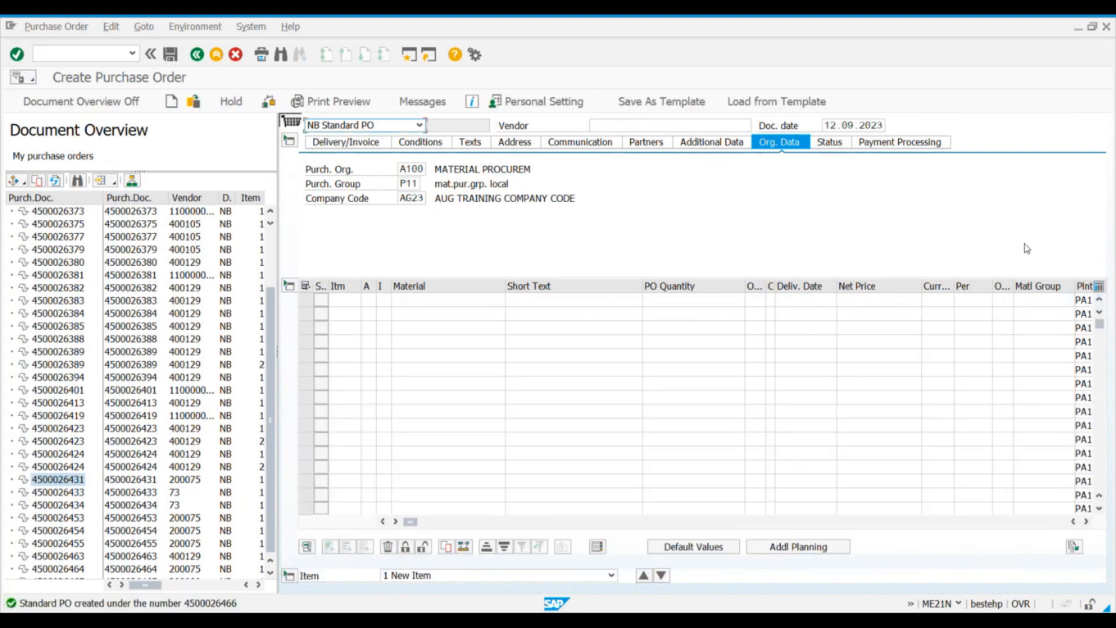
# Step: Adopt the first purchase order of vendor 73 from the document overview into the new purchase order
pyautogui.click(56, 493)
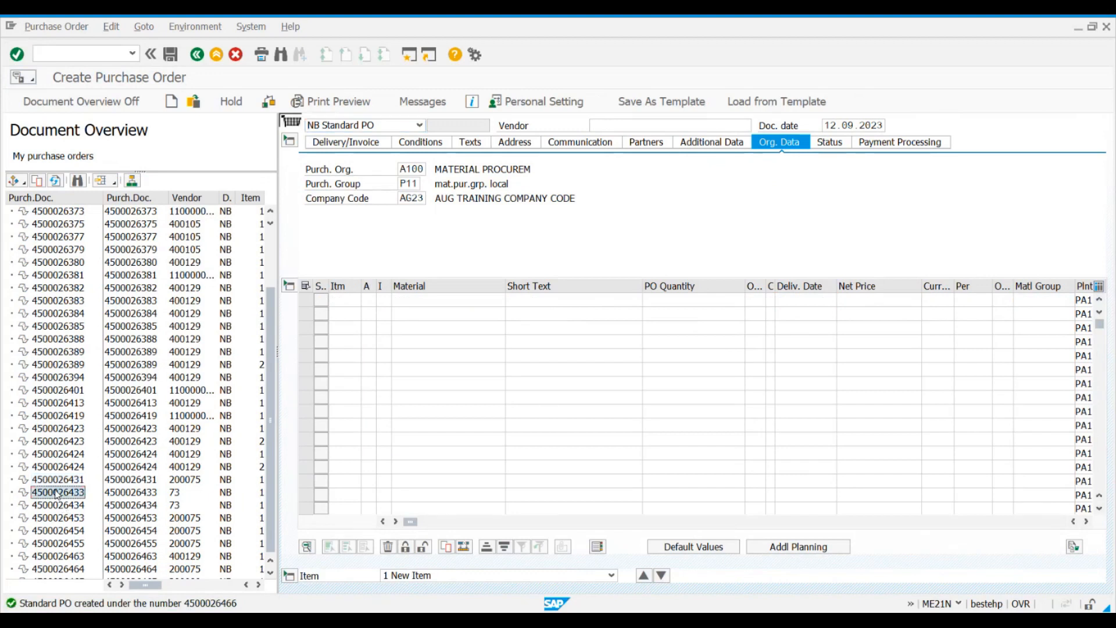
pyautogui.click(42, 182)
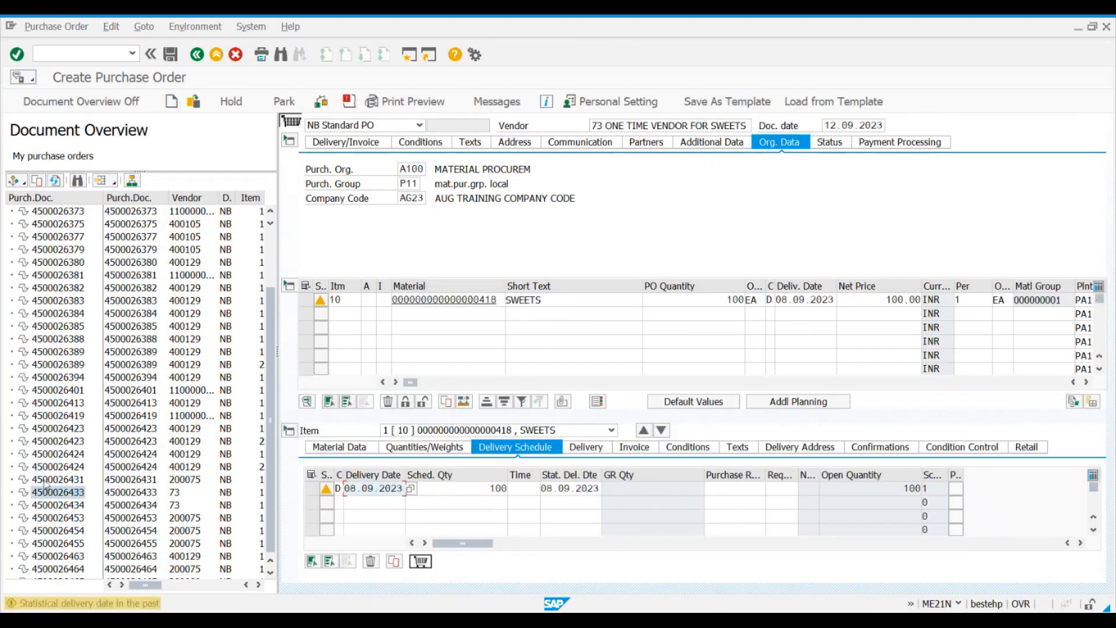
pyautogui.click(560, 315)
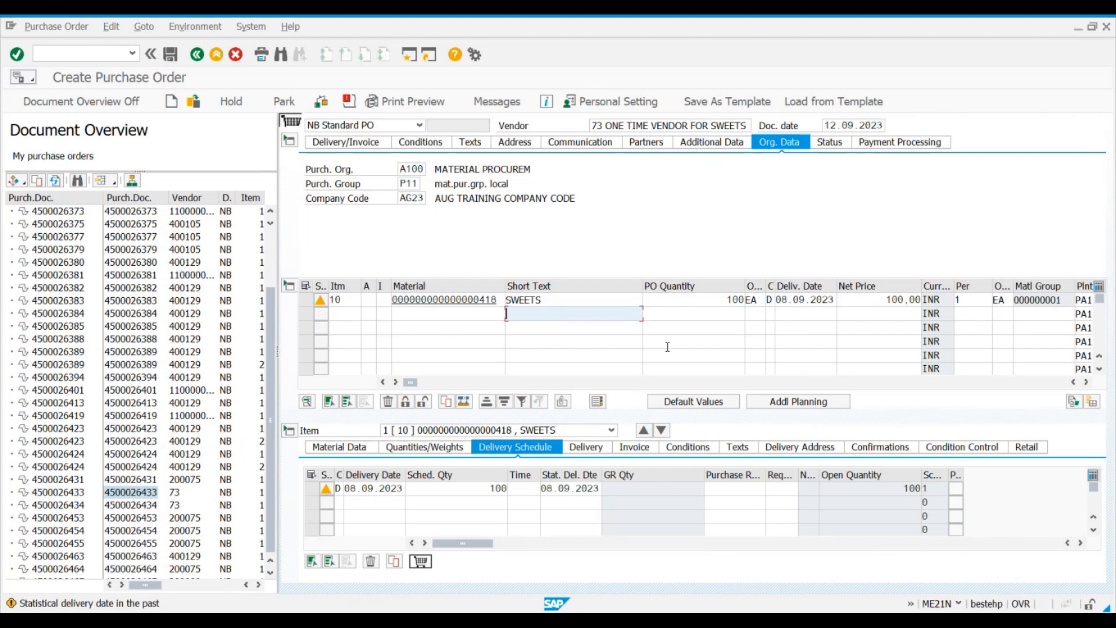
# Step: Add the second order of vendor 73 from the document overview as another item, and discard the draft for a new purchase order
pyautogui.click(60, 508)
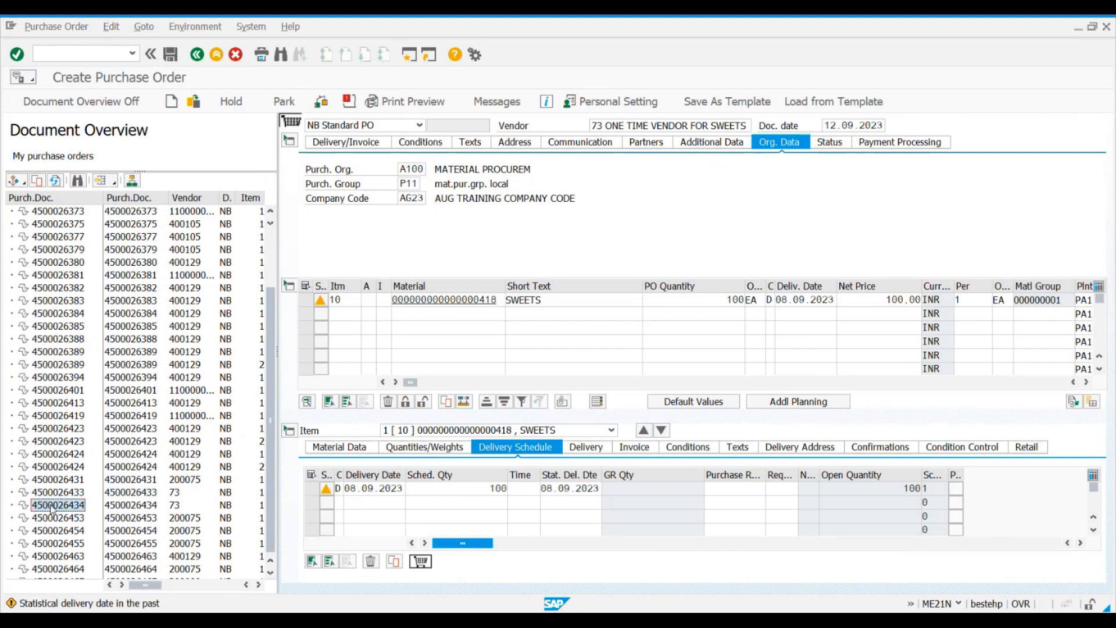
pyautogui.moveTo(52, 508); pyautogui.dragTo(291, 119)
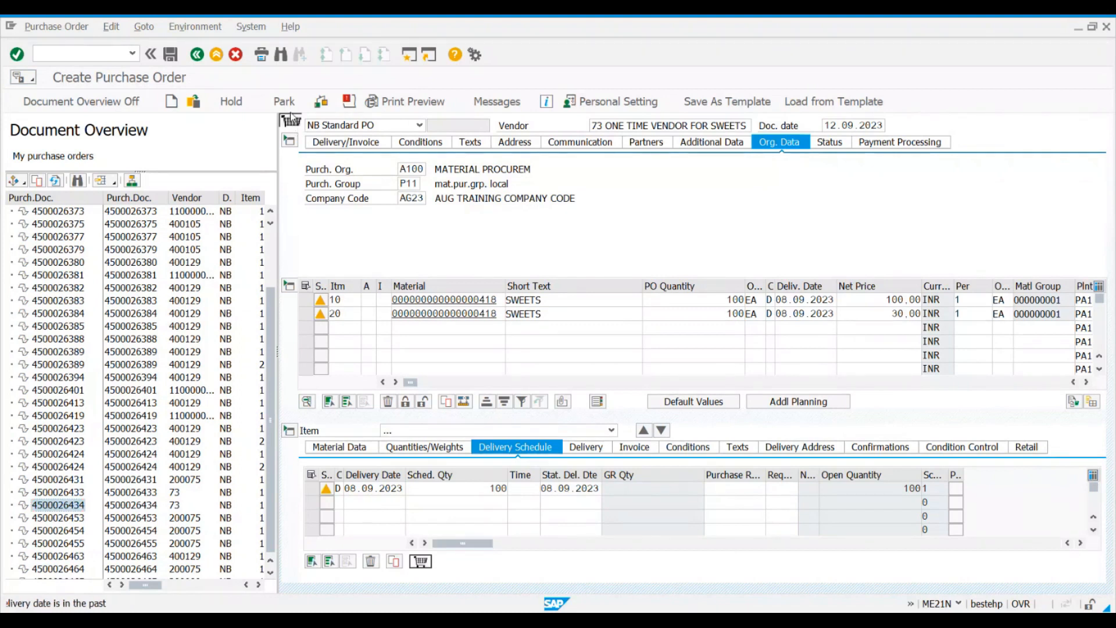
pyautogui.click(347, 315)
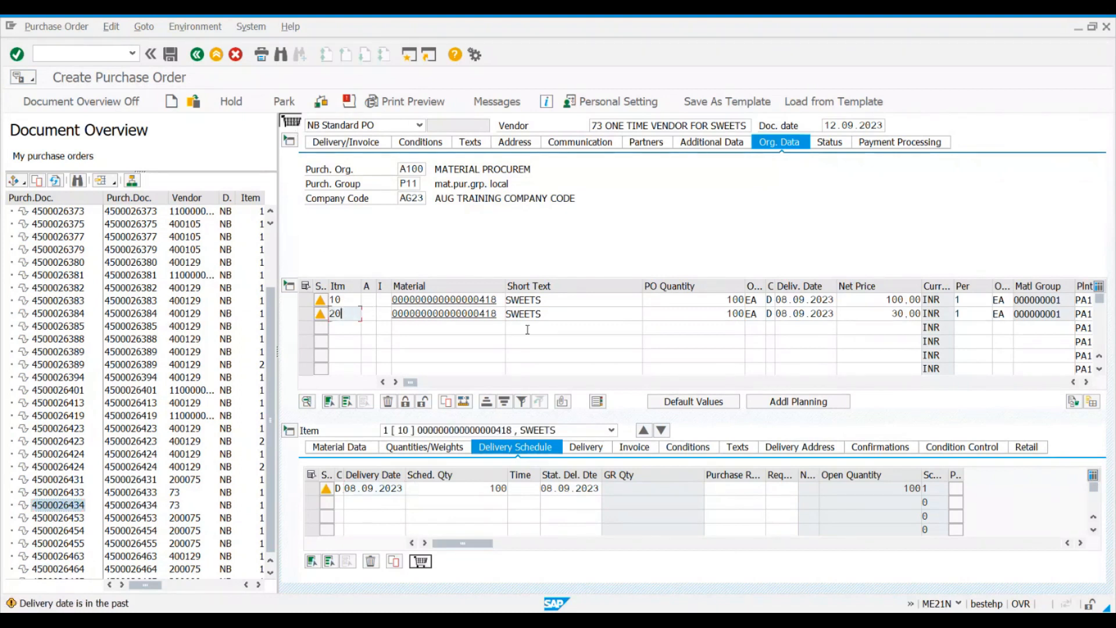
pyautogui.click(561, 310)
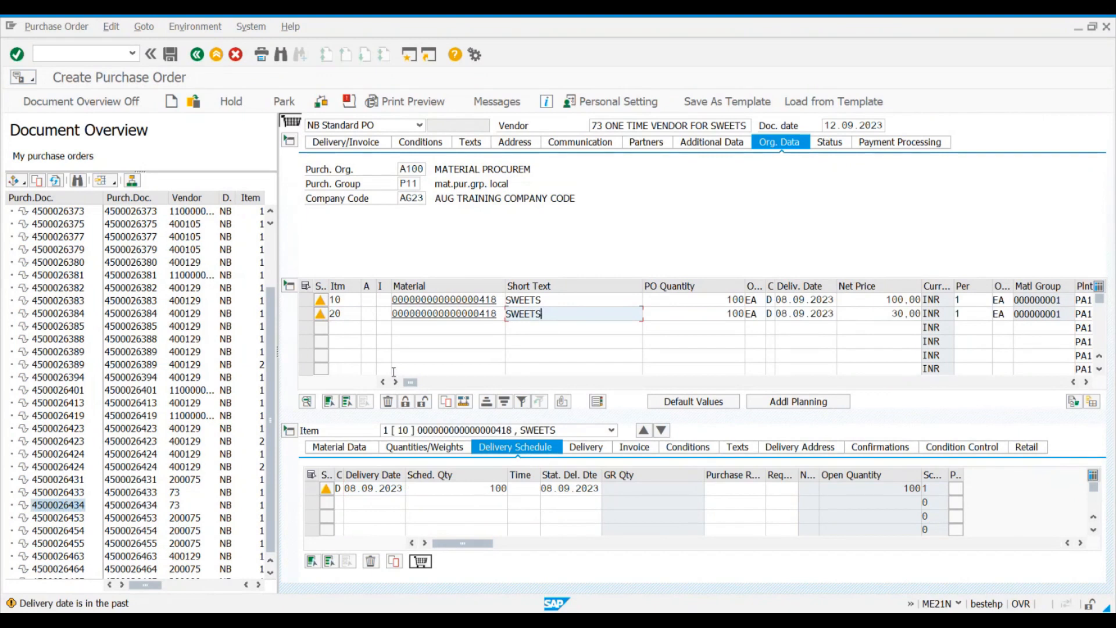
pyautogui.click(171, 102)
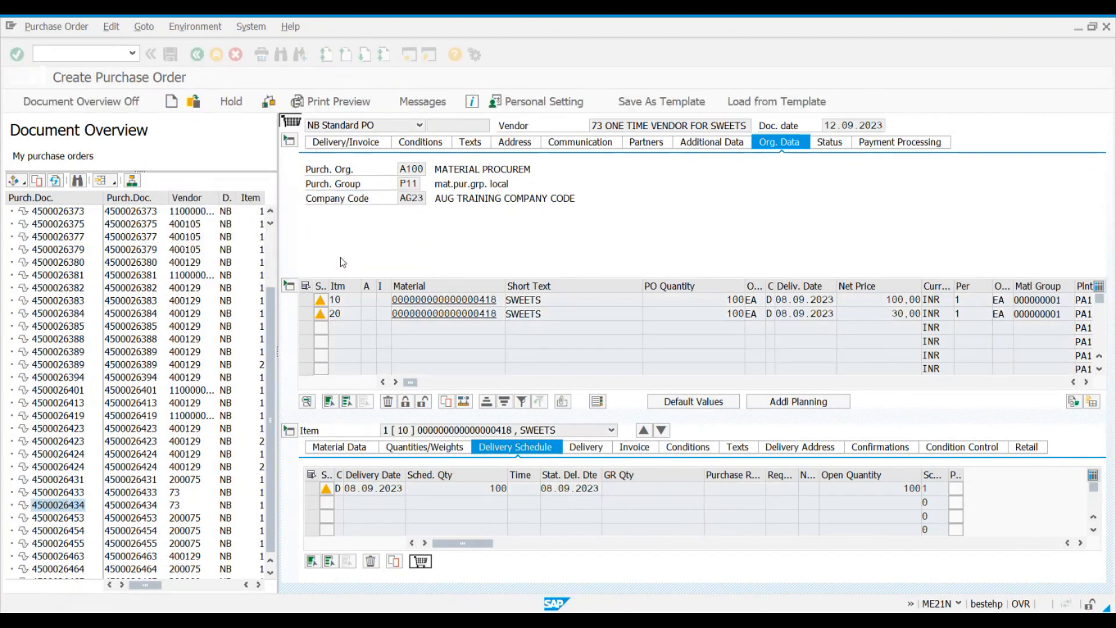
# Step: Adopt the first vendor 200075 purchase order from the document overview, and discard the draft without saving
pyautogui.click(64, 480)
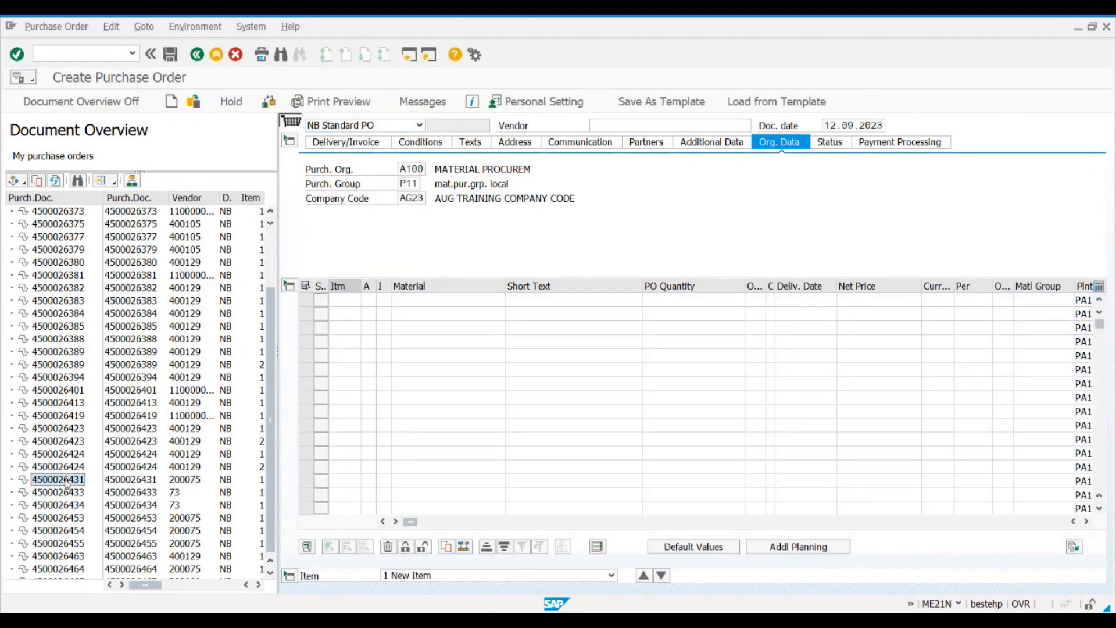
pyautogui.click(37, 181)
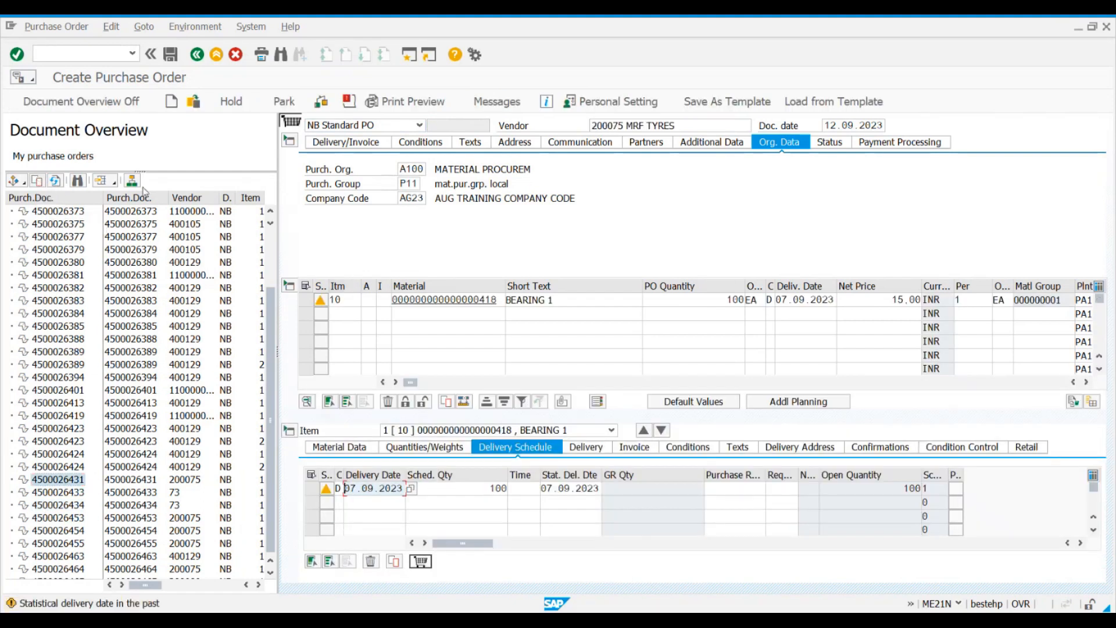
pyautogui.click(170, 102)
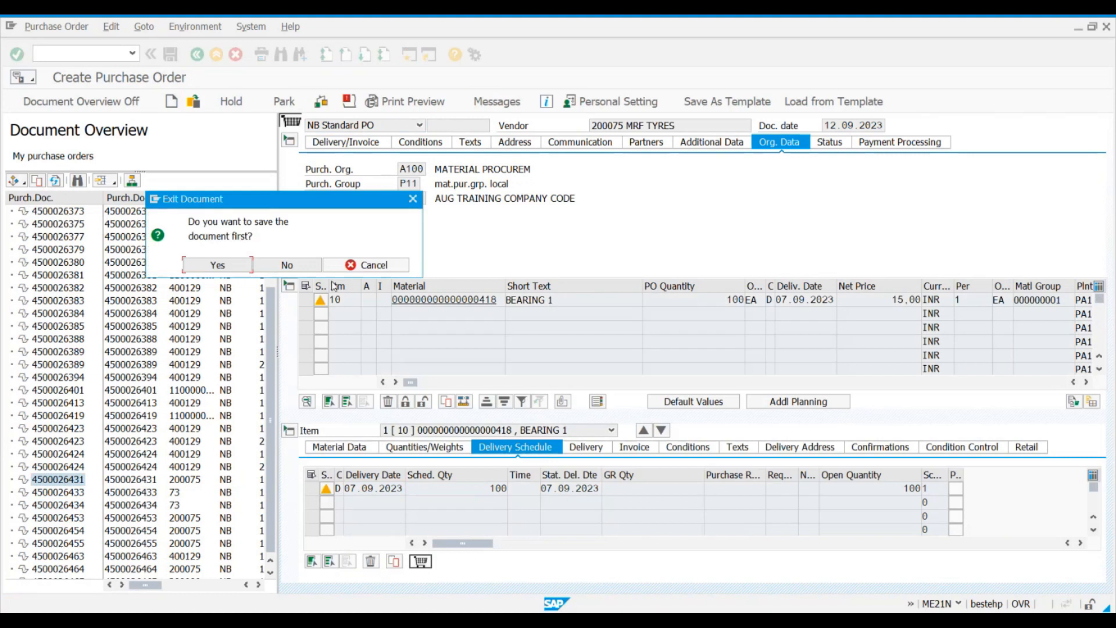
pyautogui.click(287, 264)
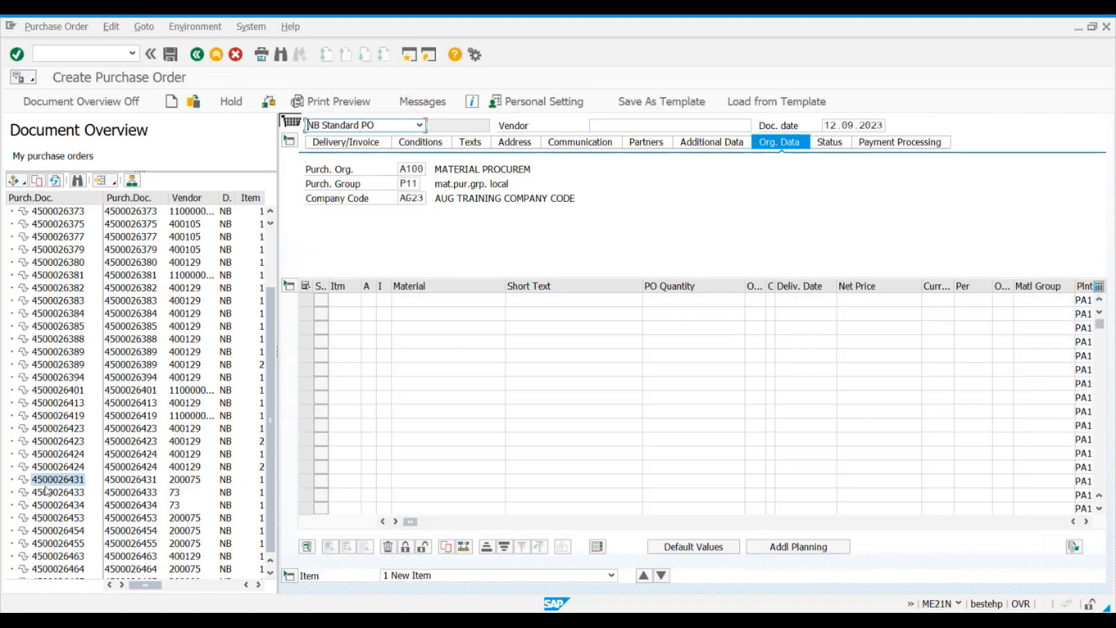
# Step: Transfer the first MRF TYRES purchase order from the document overview into the shopping cart and save the new purchase order
pyautogui.scroll(1, 58, 223)
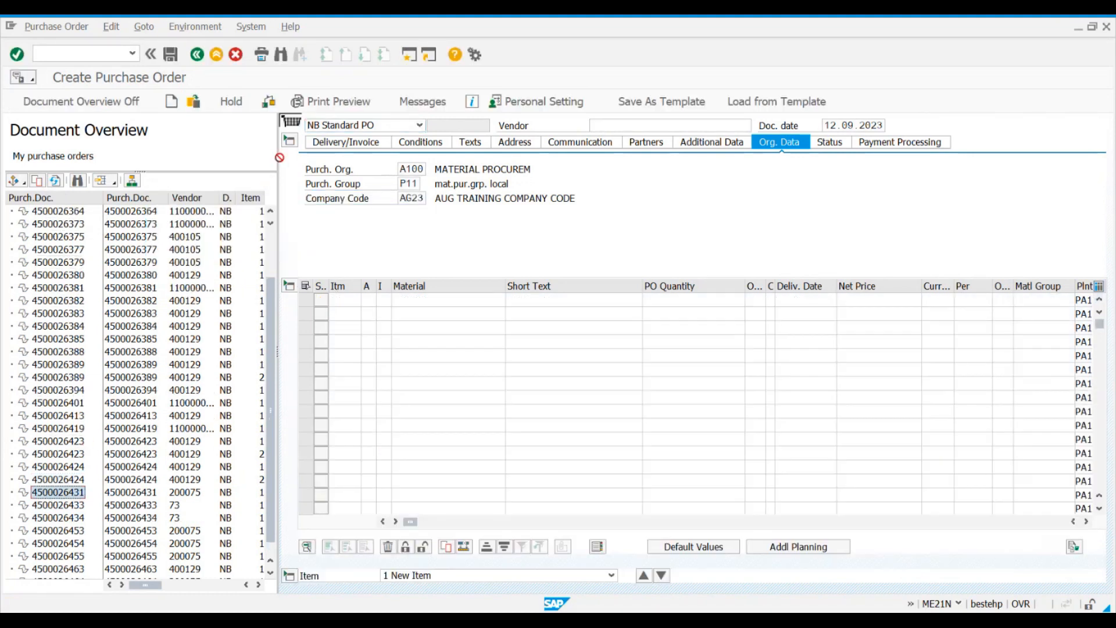
pyautogui.click(292, 122)
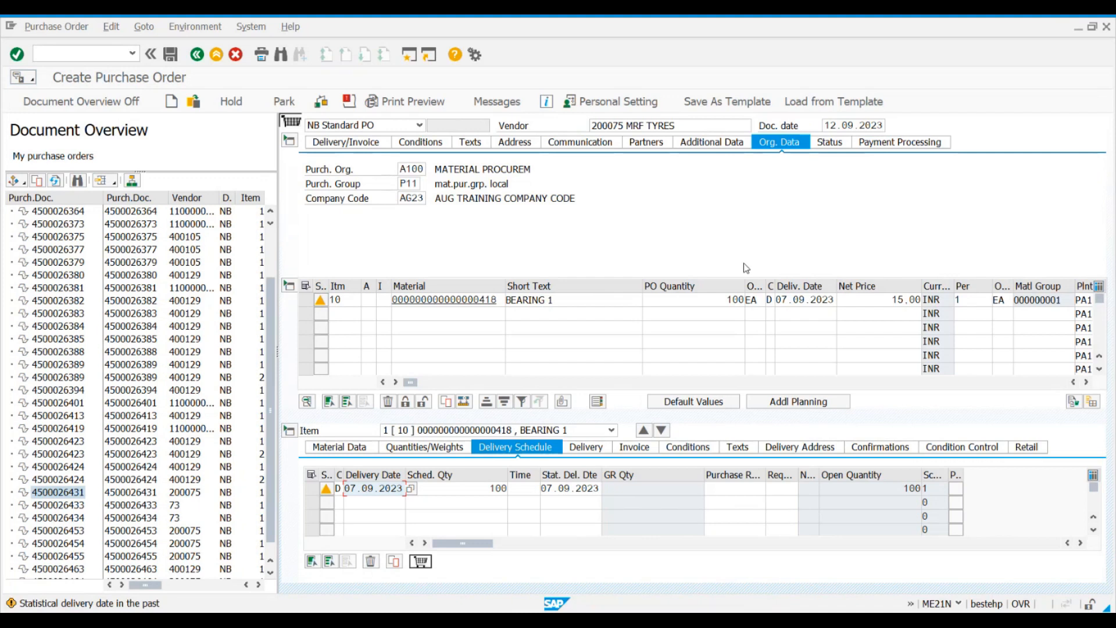
pyautogui.click(176, 62)
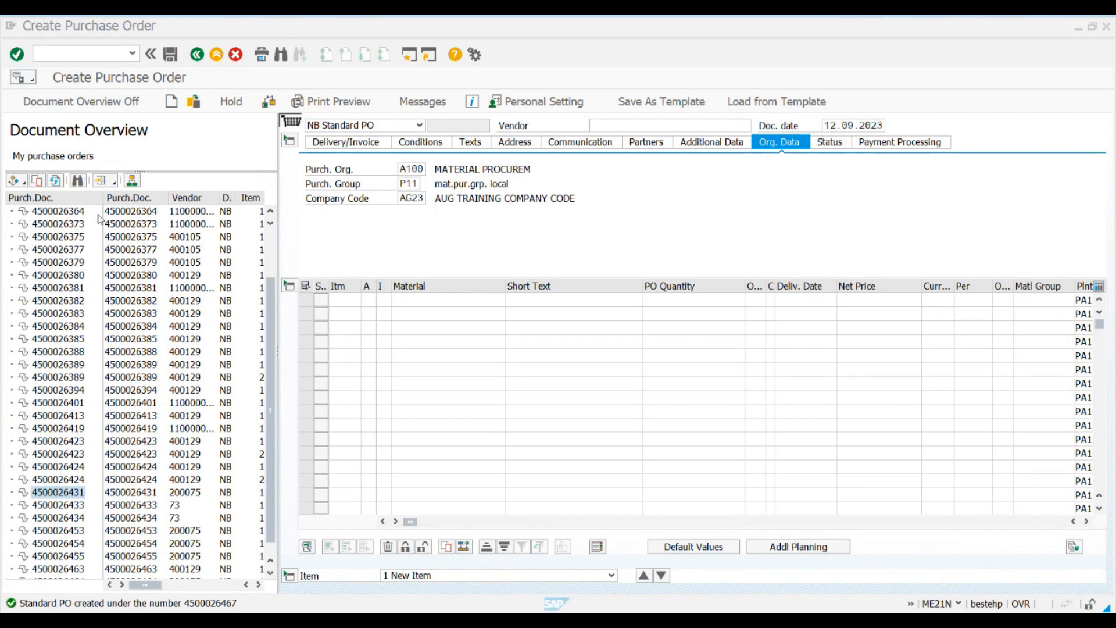
# Step: Refresh the document overview, select the newest purchase order, and switch the overview to my purchase requisitions
pyautogui.click(55, 180)
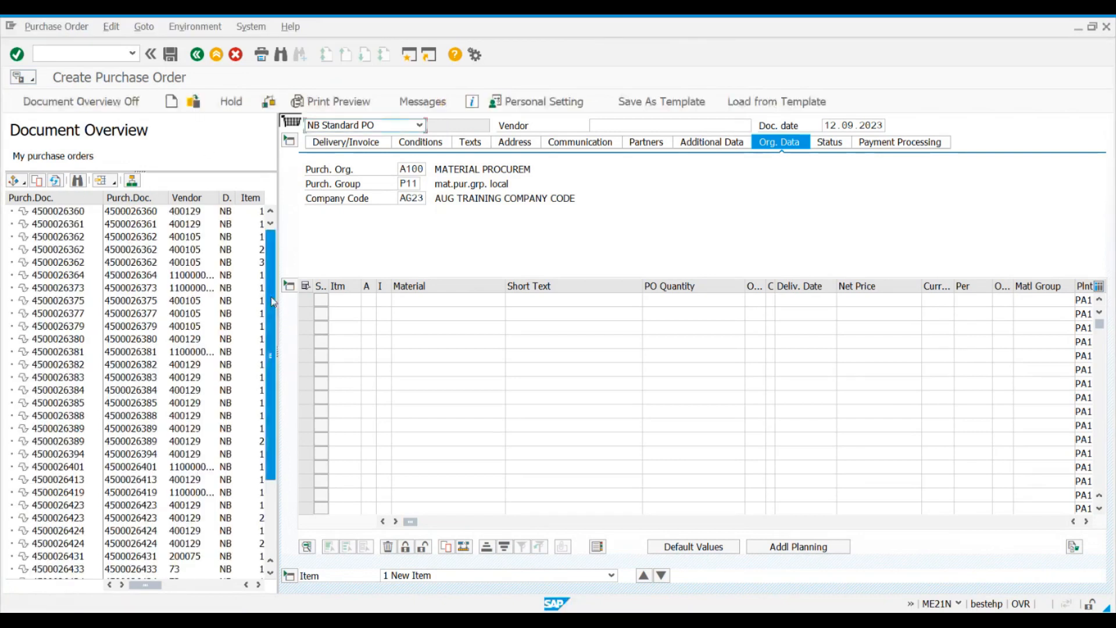
pyautogui.click(49, 572)
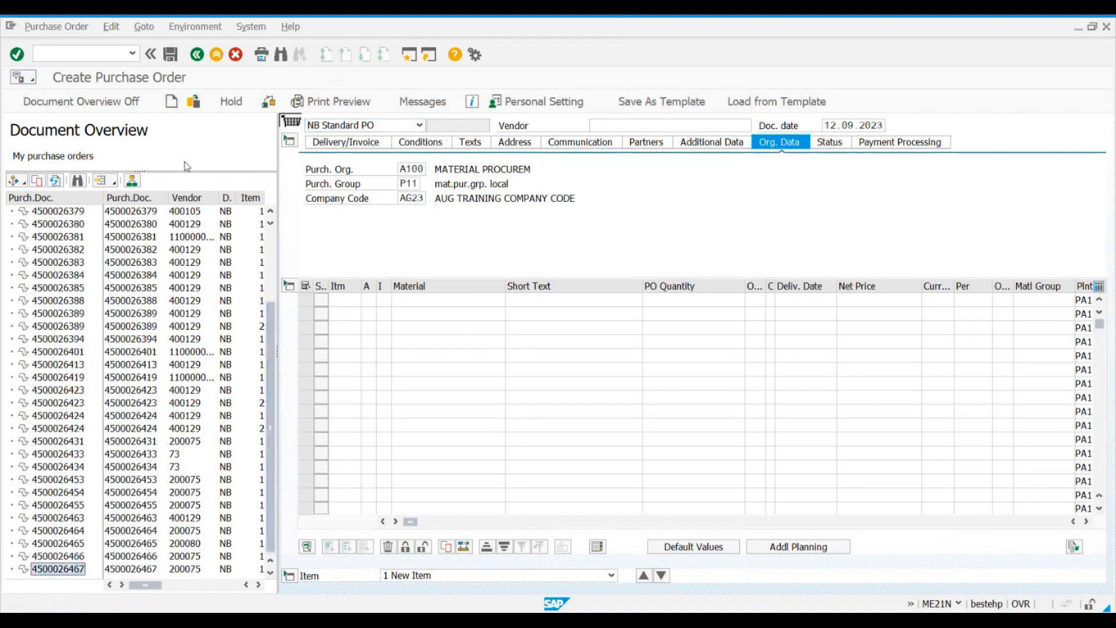
pyautogui.click(23, 182)
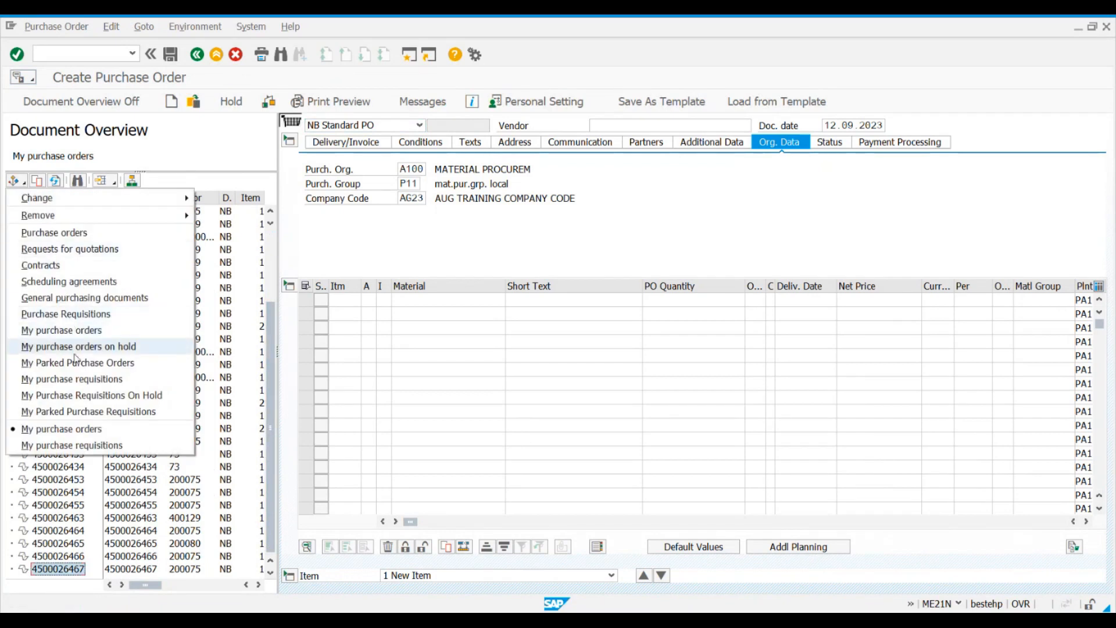
pyautogui.click(77, 379)
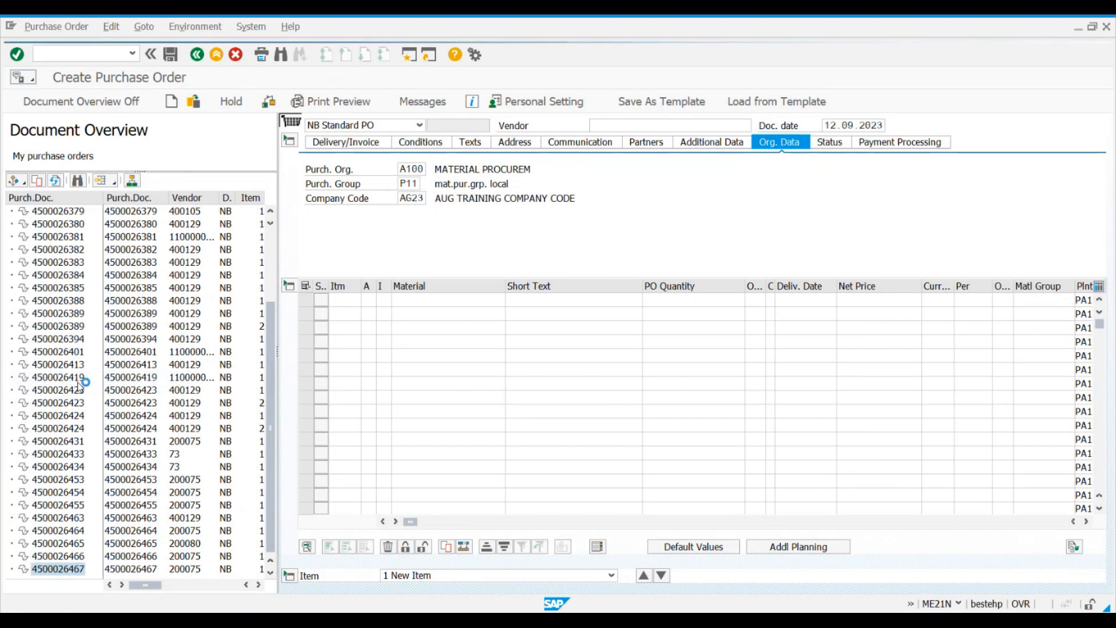
pyautogui.scroll(-2, 59, 254)
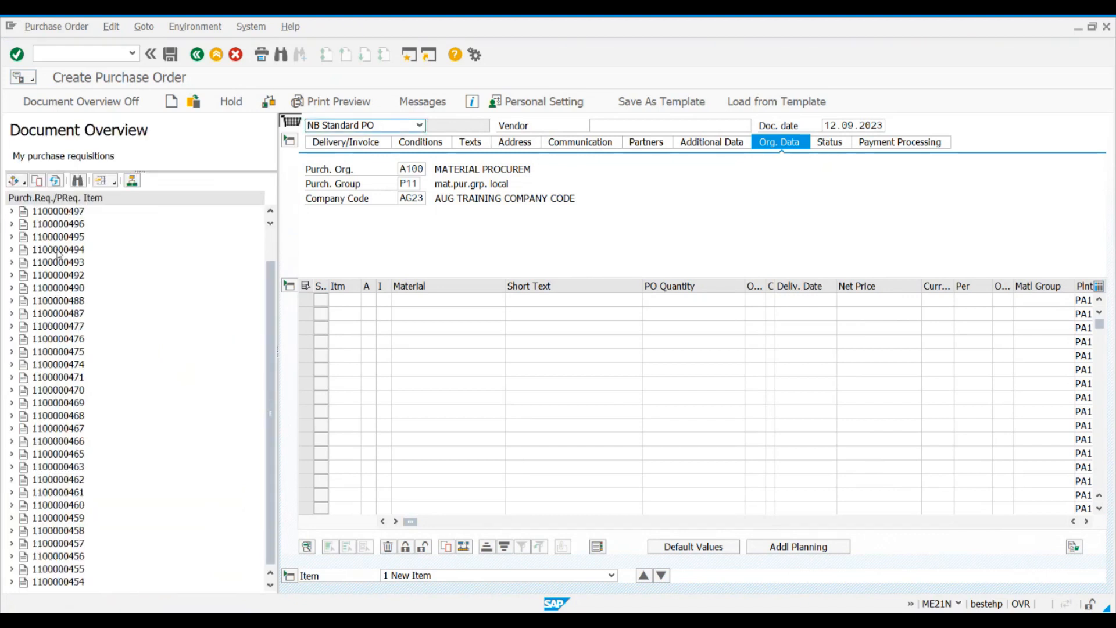
pyautogui.scroll(2, 59, 255)
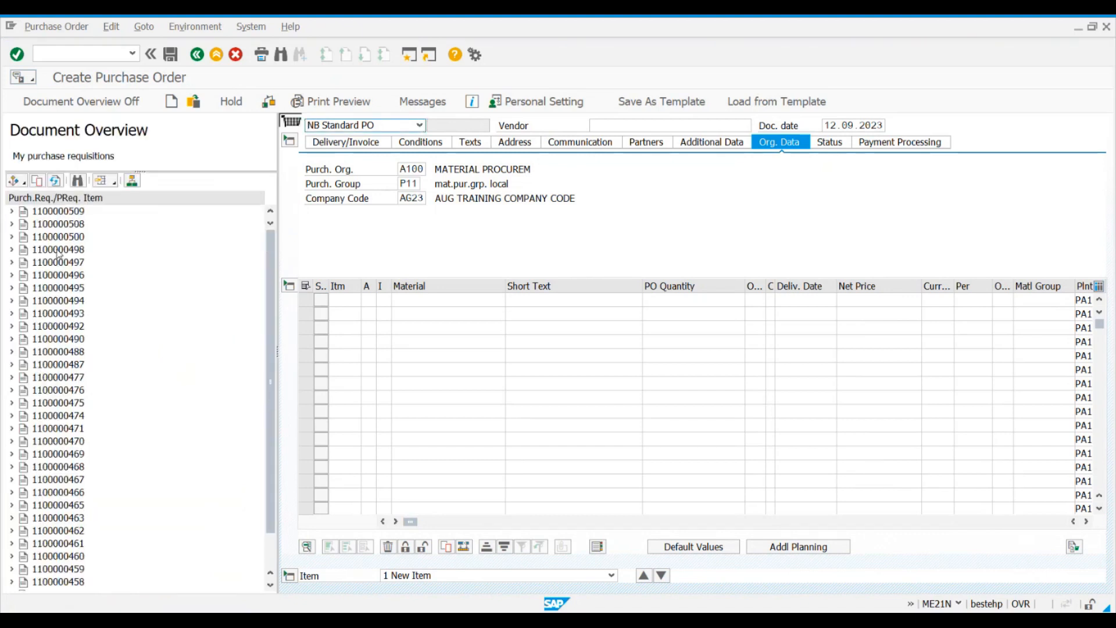
# Step: Open the twelfth purchase requisition listed in the document overview for display
pyautogui.click(26, 183)
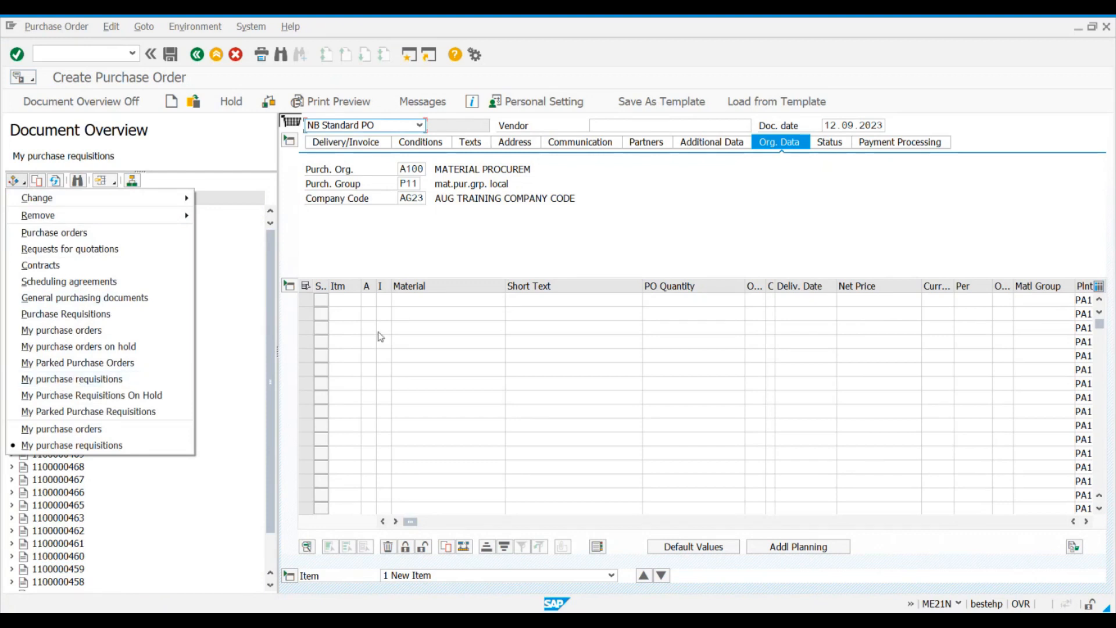
pyautogui.click(443, 232)
pyautogui.doubleClick(67, 351)
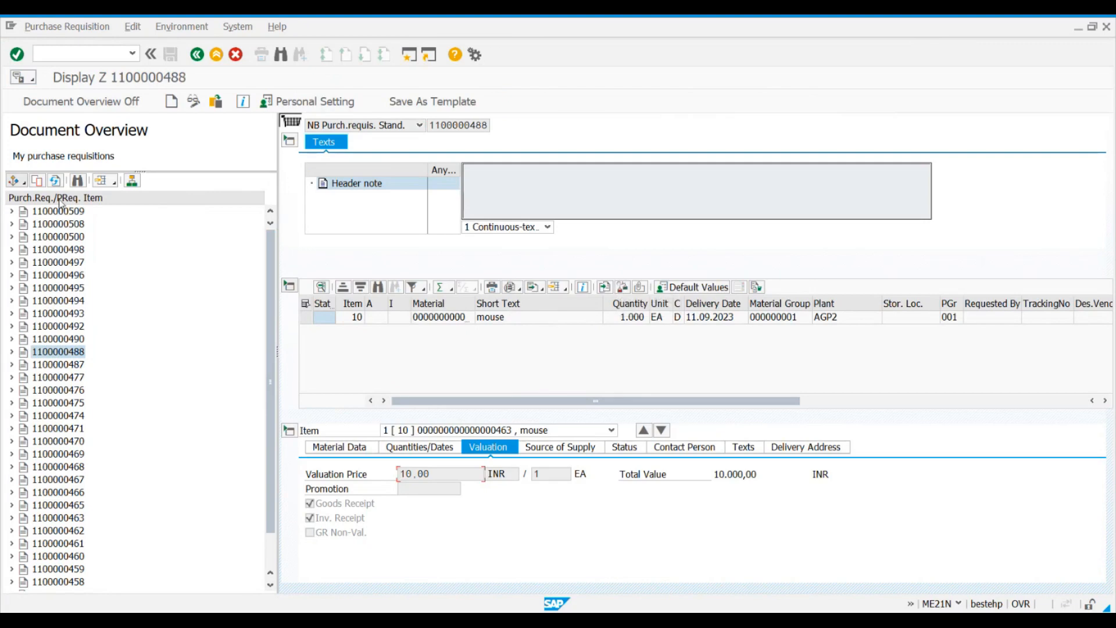
# Step: Search the document overview for scheduling agreements of vendor 200080 with the purchasing document criterion cleared
pyautogui.click(25, 184)
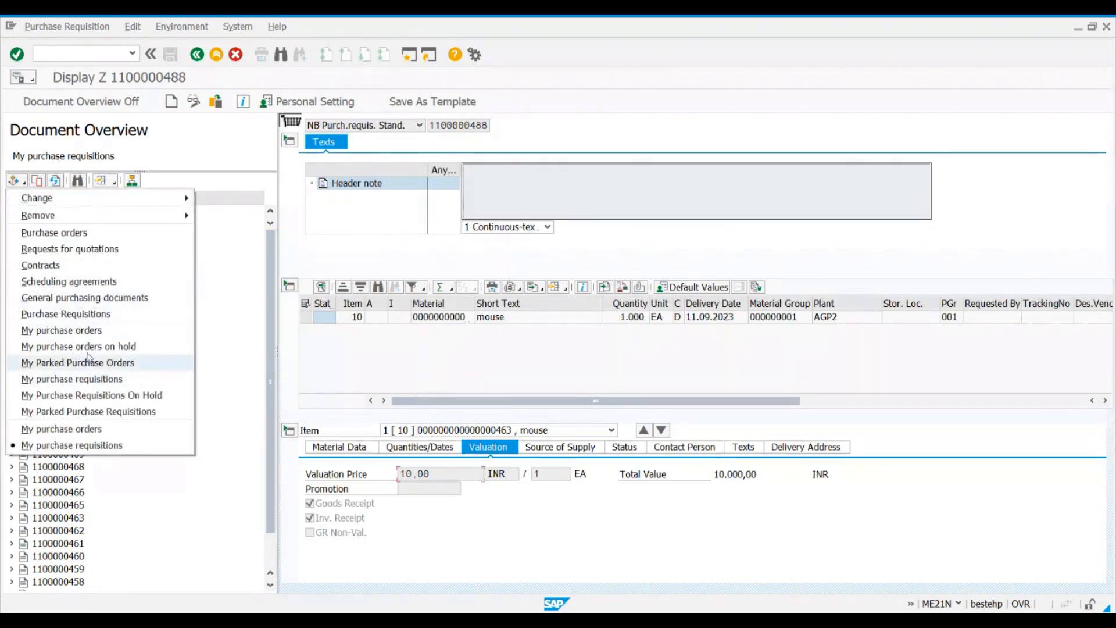
pyautogui.click(170, 282)
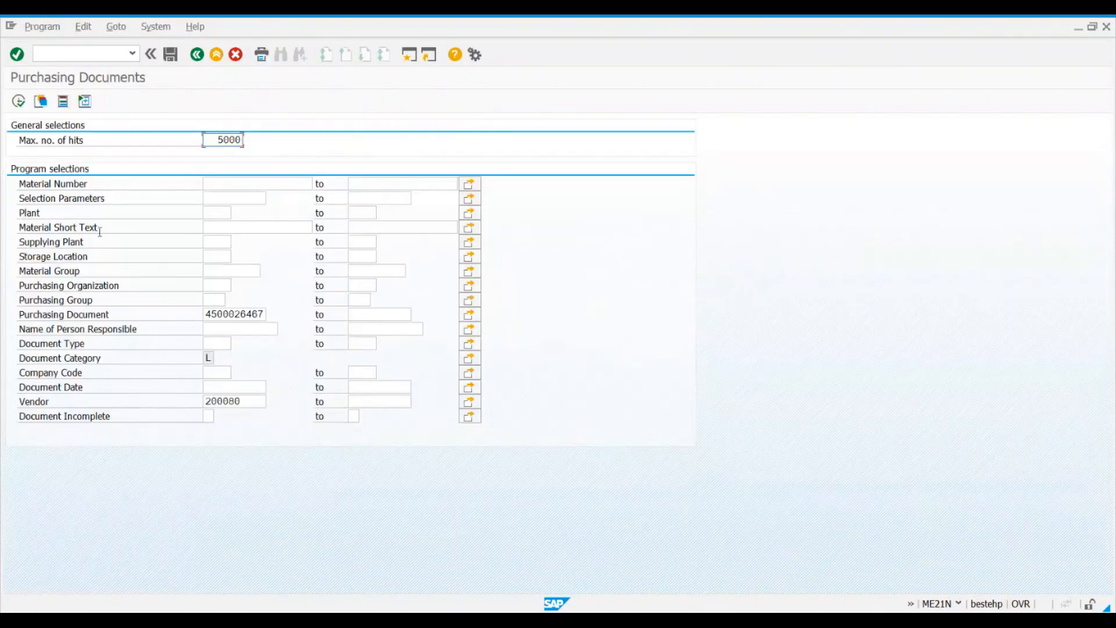
pyautogui.click(206, 313)
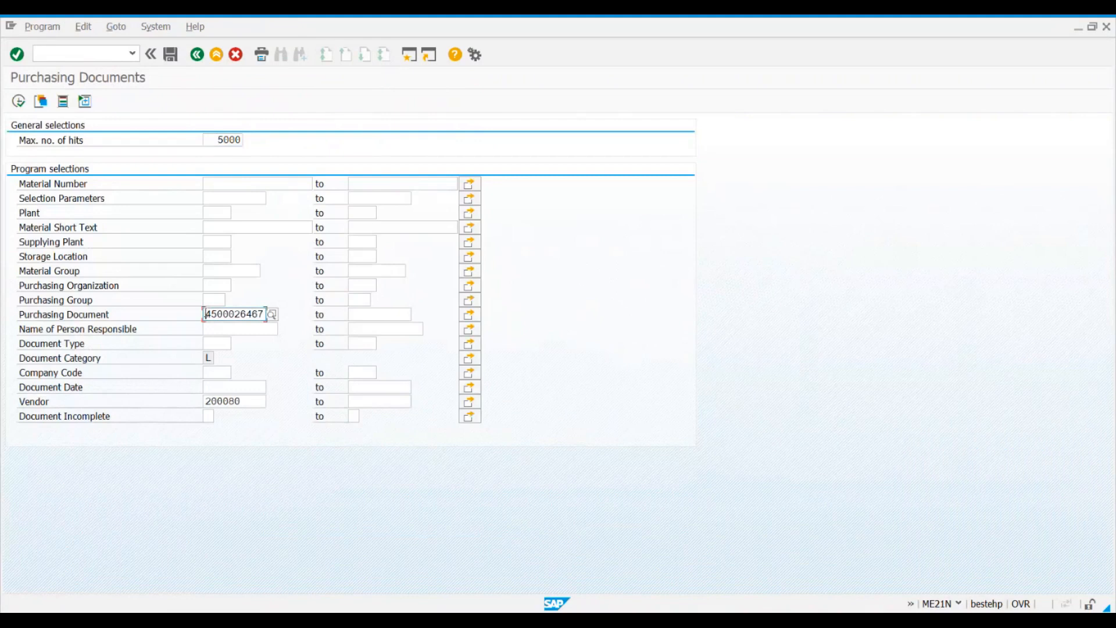
pyautogui.press('Delete')
pyautogui.press('Delete')
pyautogui.press('Delete')
pyautogui.press('Delete')
pyautogui.press('Delete')
pyautogui.press('Delete')
pyautogui.press('Delete')
pyautogui.press('Delete')
pyautogui.press('Delete')
pyautogui.press('Delete')
pyautogui.click(14, 102)
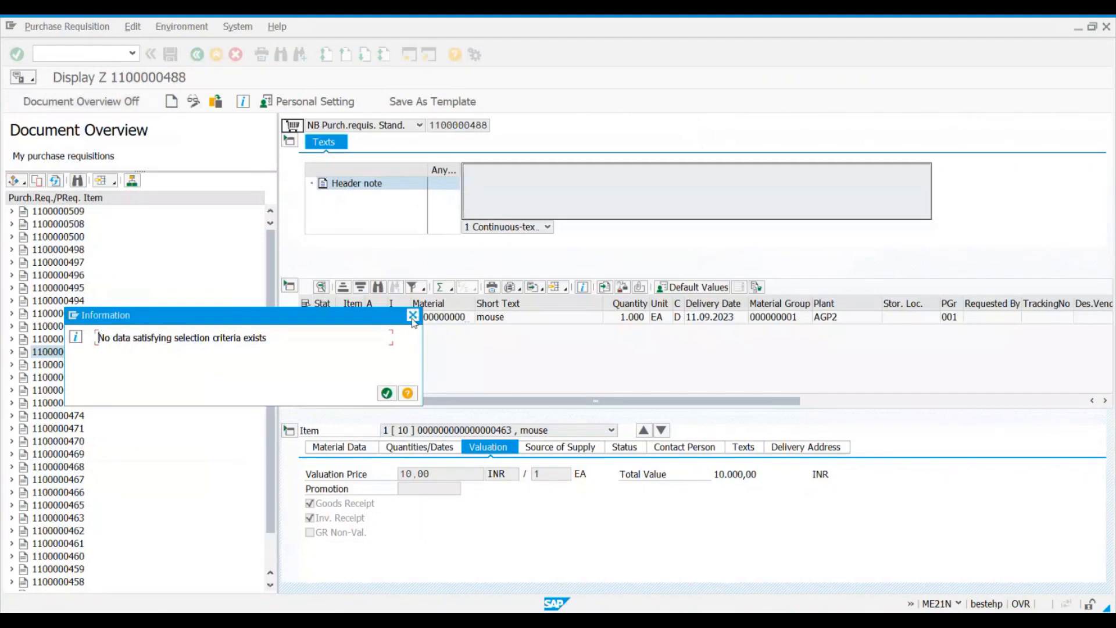
pyautogui.click(413, 316)
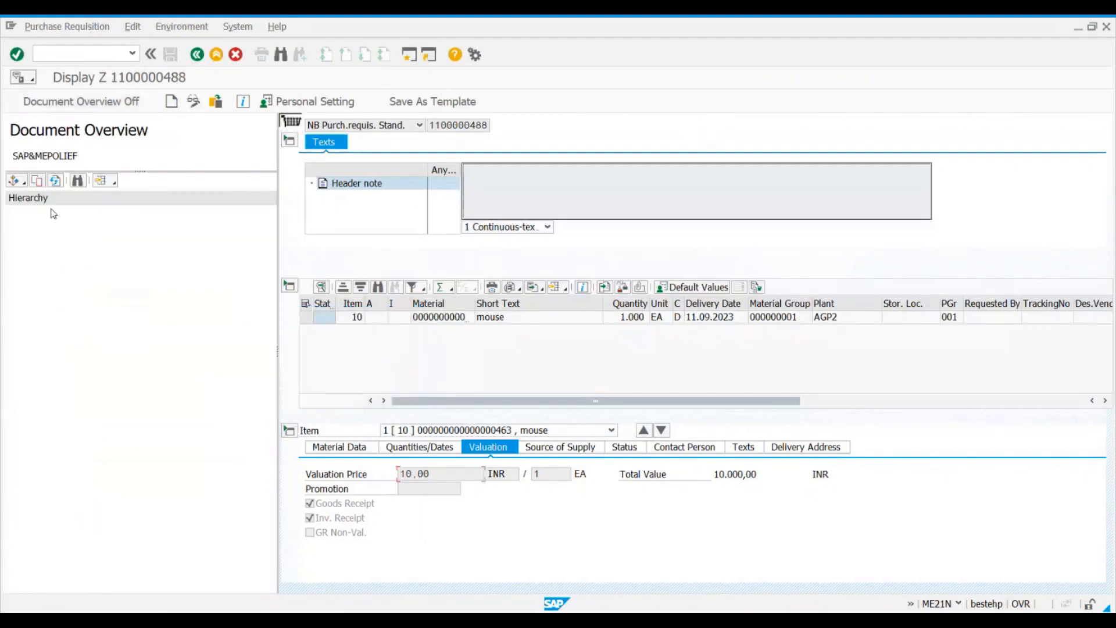
# Step: Switch the document overview back to my purchase orders and search the list for the selected purchase order's number
pyautogui.click(16, 180)
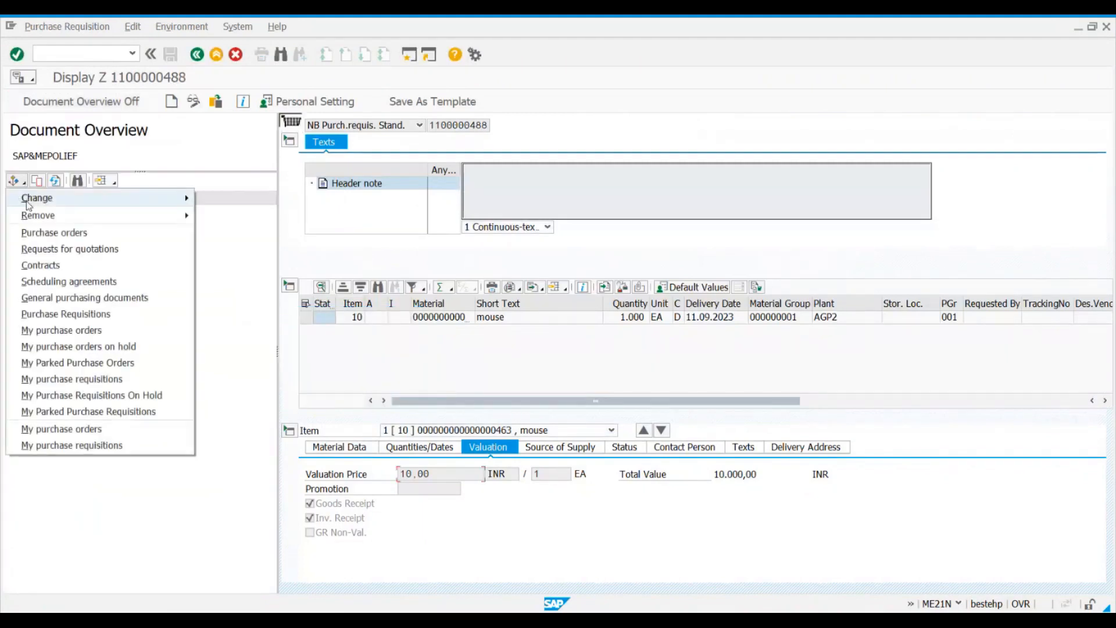
pyautogui.click(33, 329)
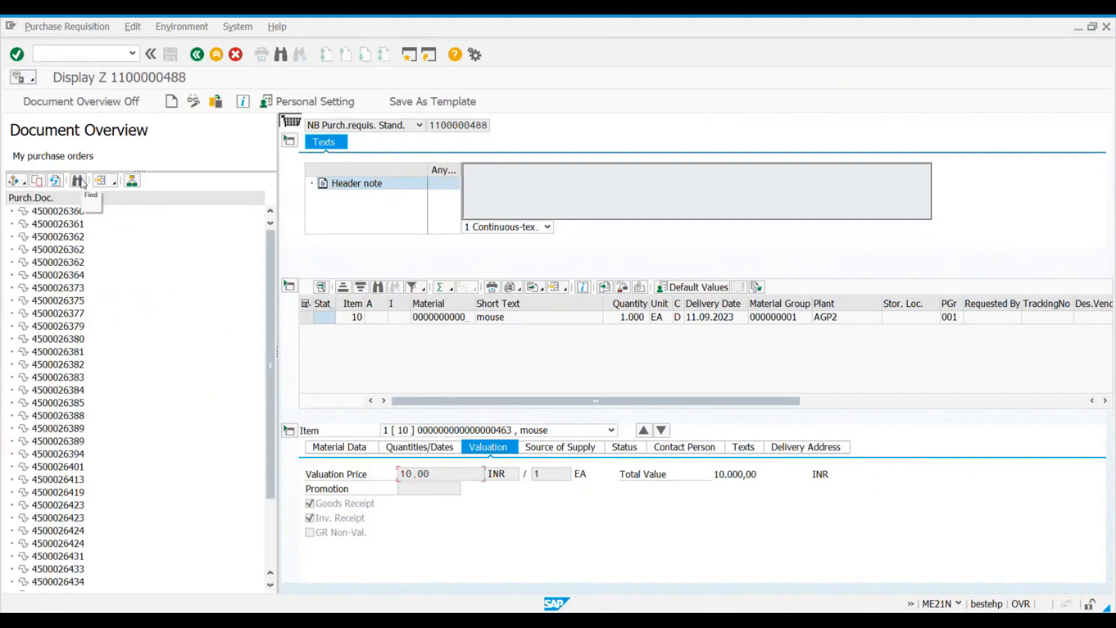
pyautogui.click(71, 378)
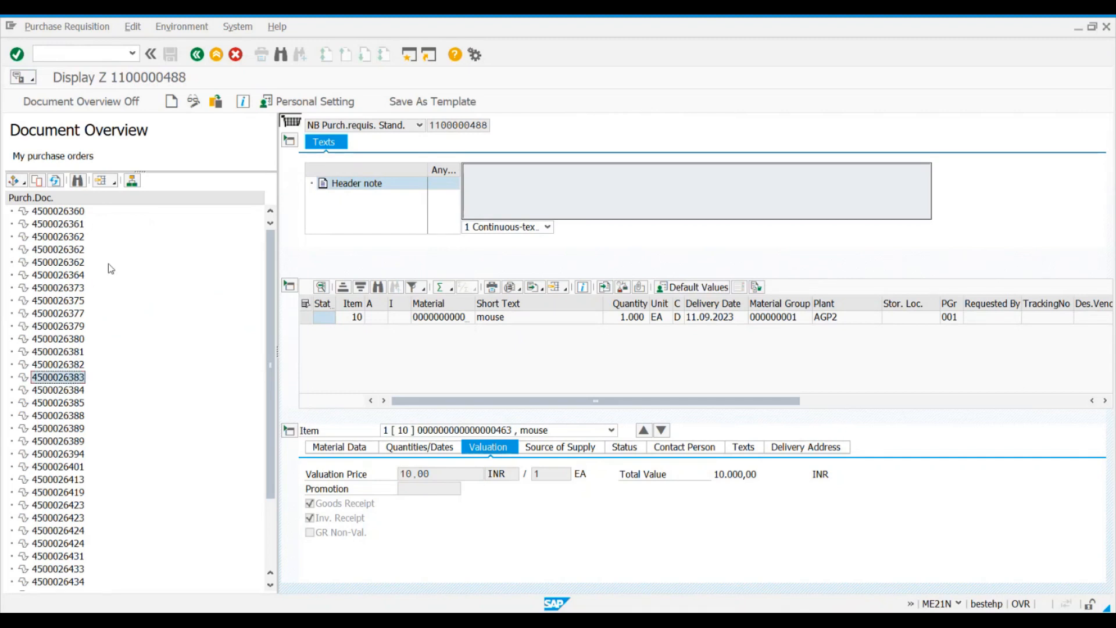
pyautogui.click(77, 180)
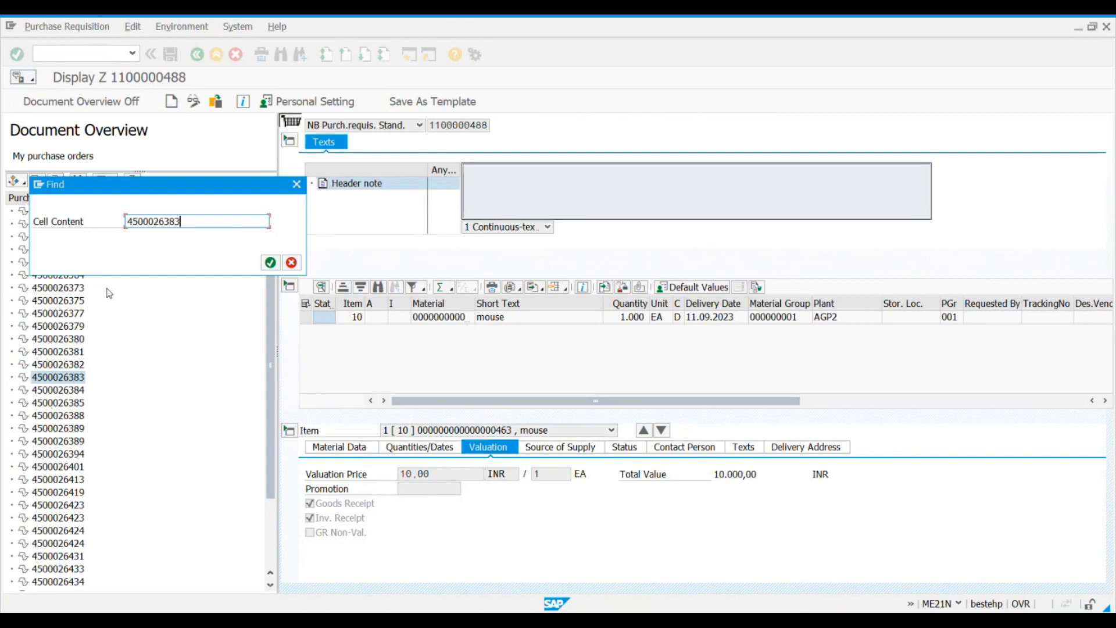
pyautogui.click(271, 263)
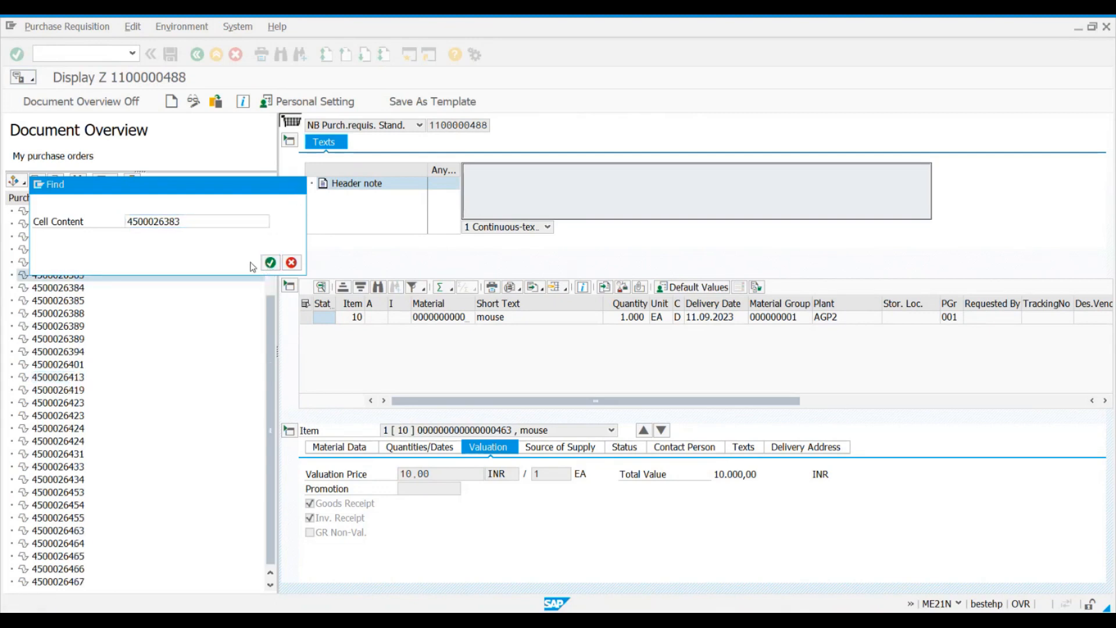
pyautogui.click(296, 184)
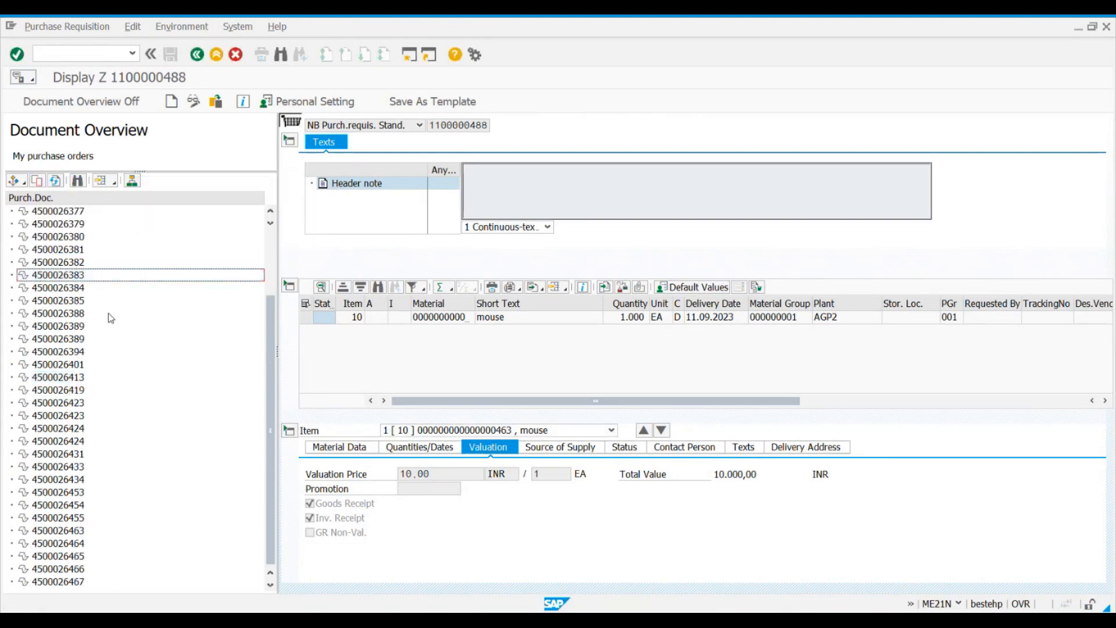